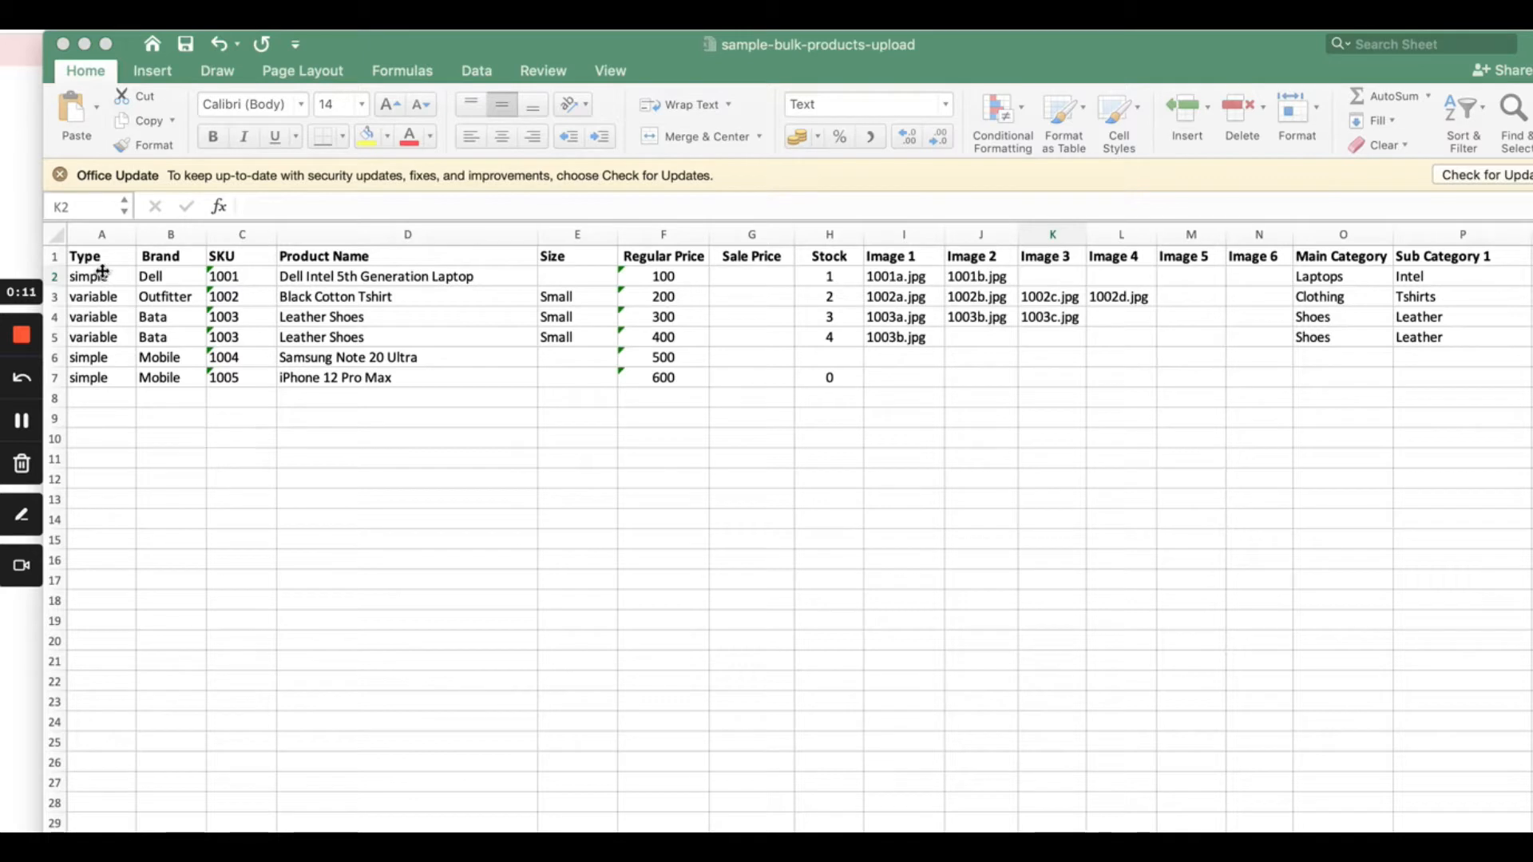
# Review the Dell laptop's row from its product type across to the Image 6 column
pyautogui.click(105, 287)
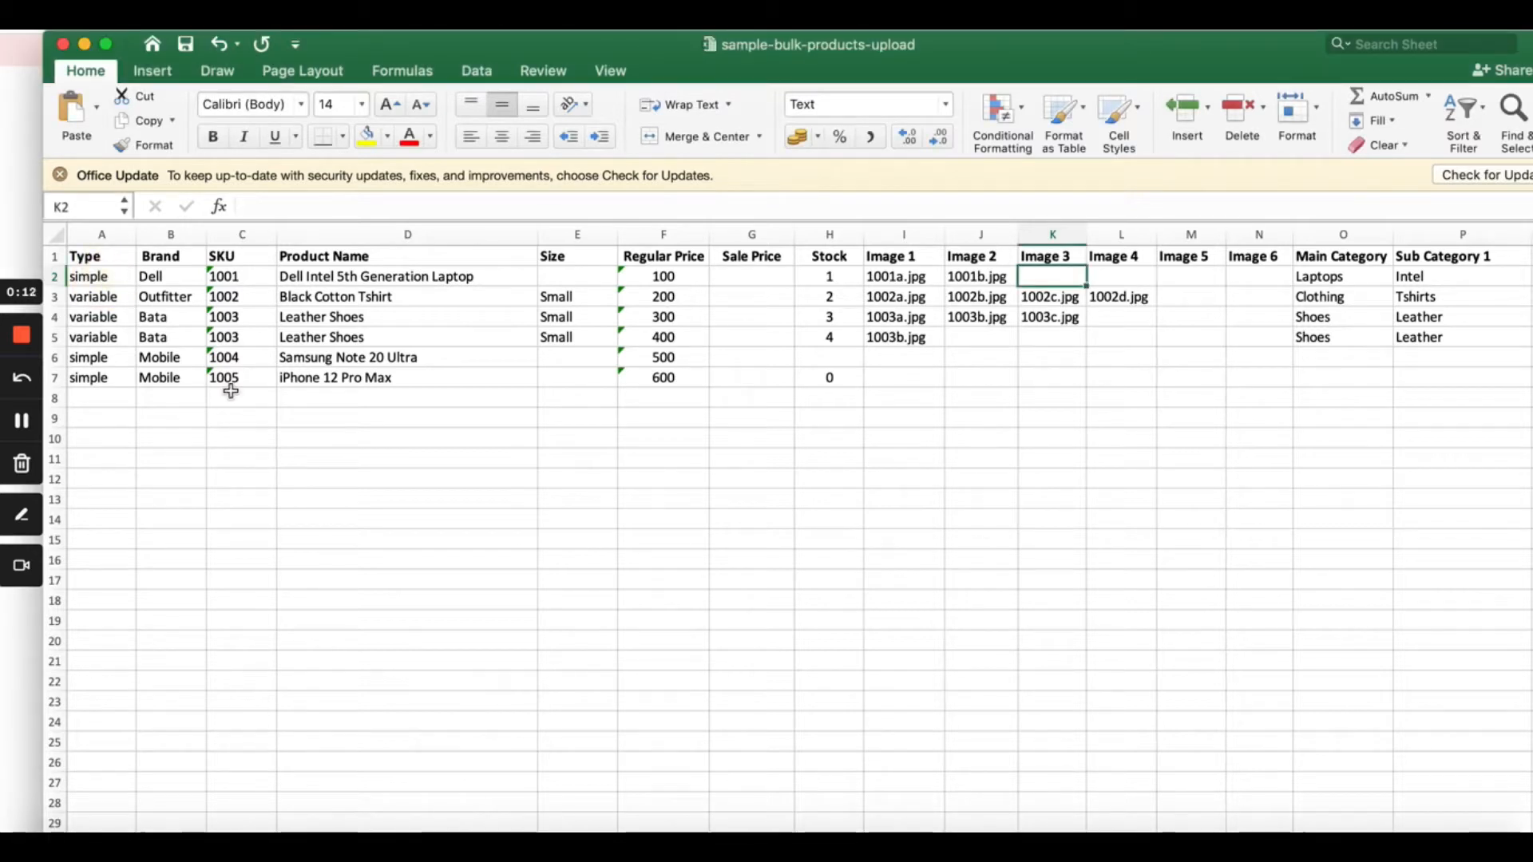
pyautogui.click(103, 299)
pyautogui.press('Up')
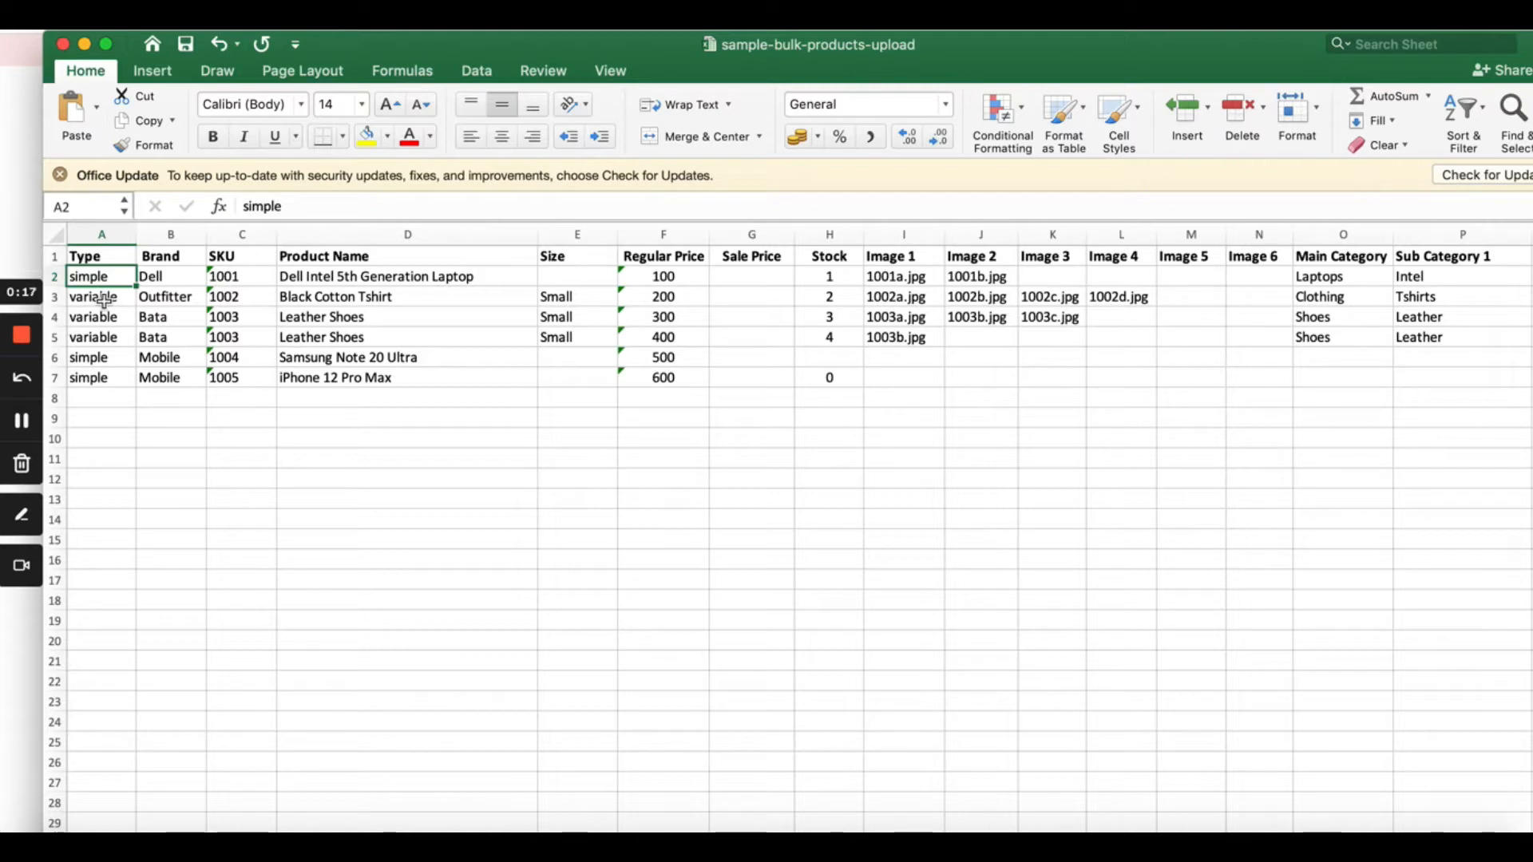
pyautogui.press('Right')
pyautogui.press('Right')
pyautogui.press('Right')
pyautogui.press('Right')
pyautogui.press('Right')
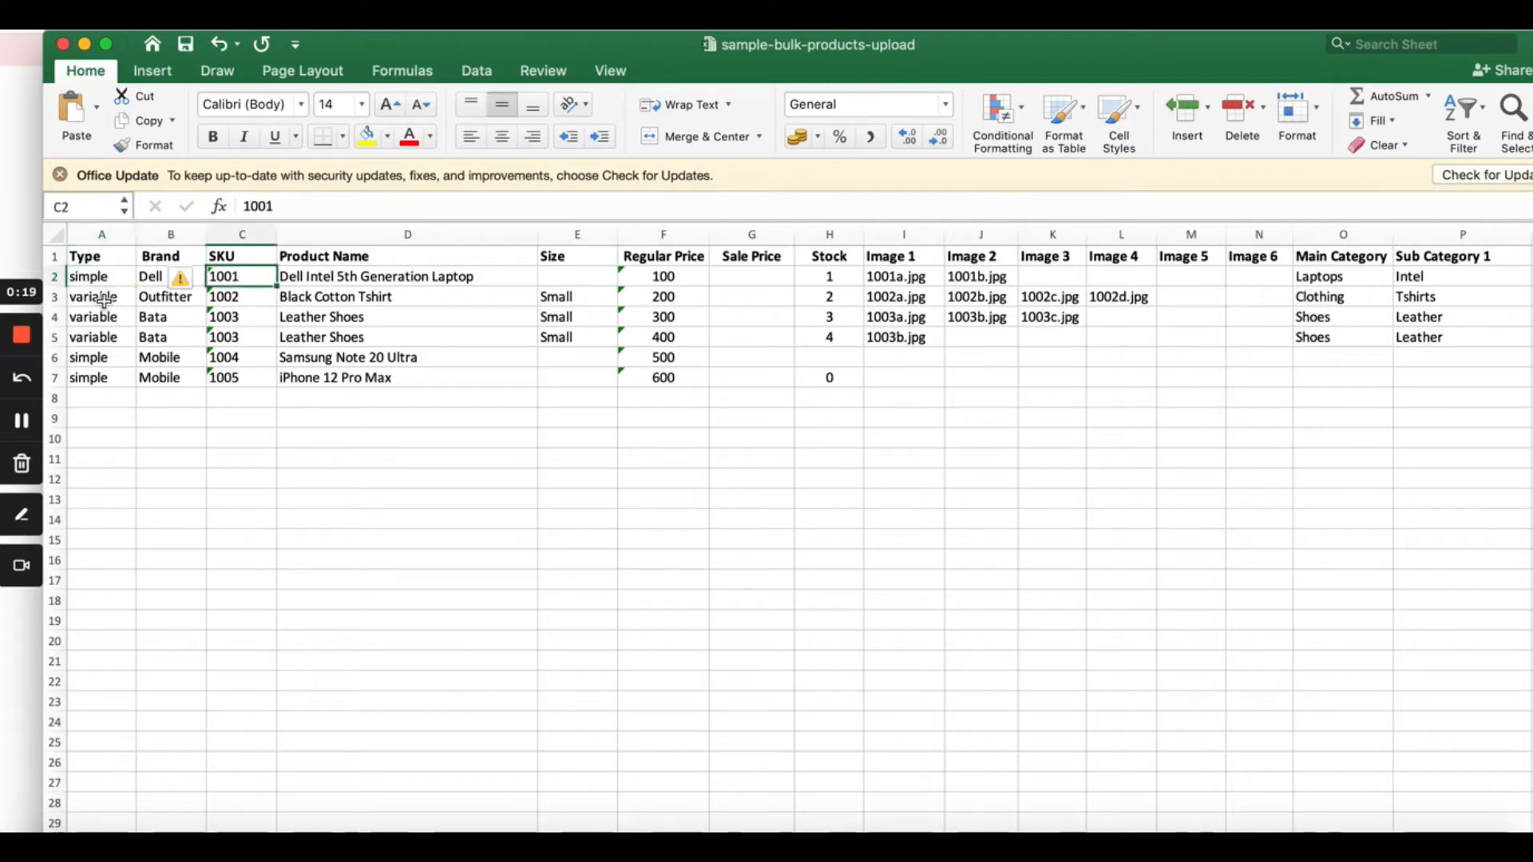
pyautogui.press('Left')
pyautogui.press('Right')
pyautogui.press('Right')
pyautogui.press('Right')
pyautogui.press('Right')
pyautogui.press('Right')
pyautogui.press('Right')
pyautogui.press('Right')
pyautogui.press('Right')
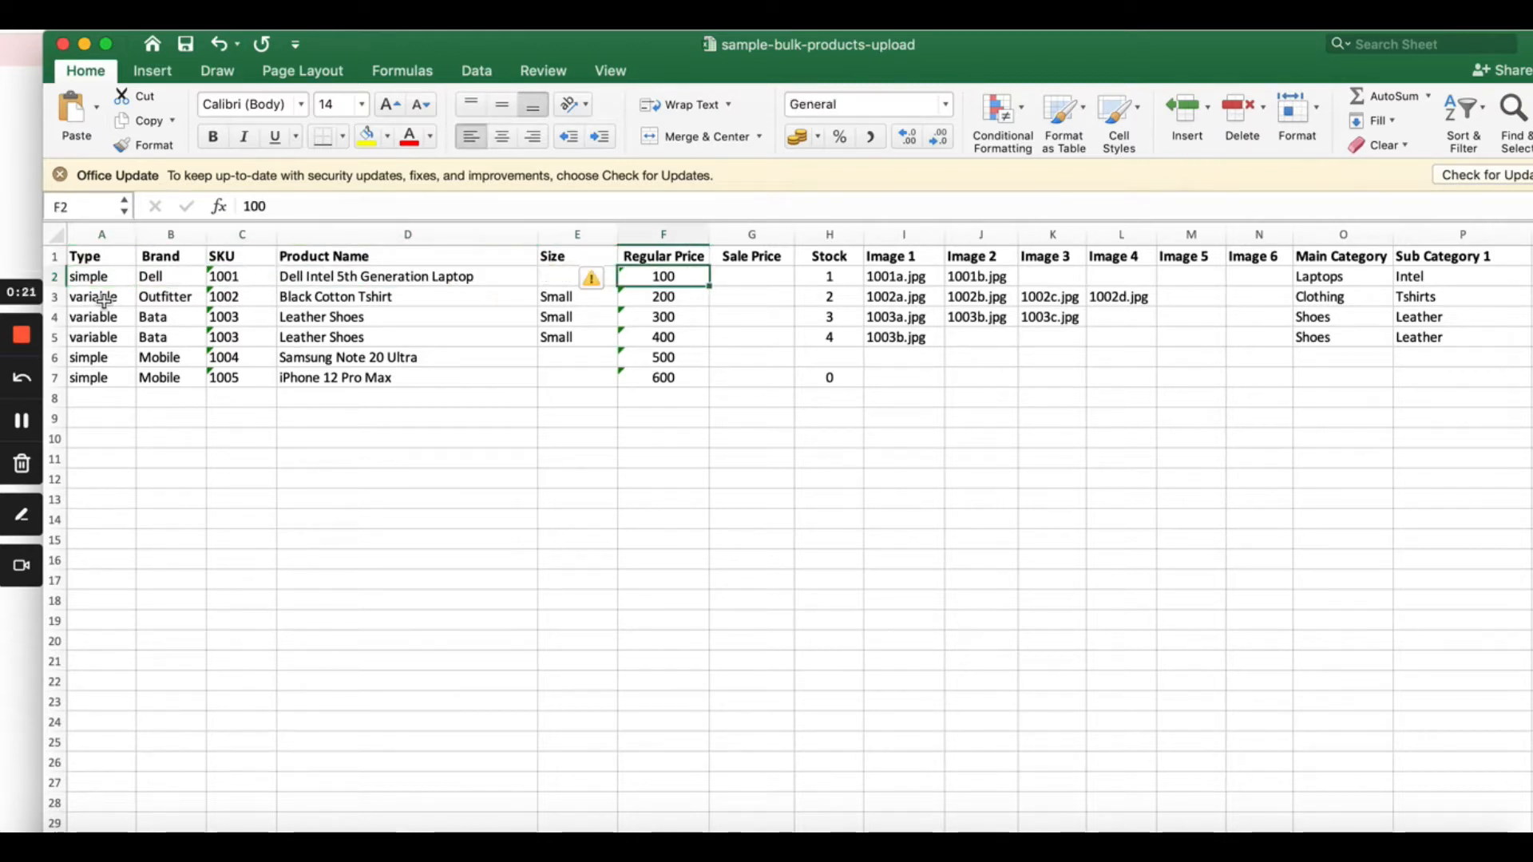
pyautogui.press('Right')
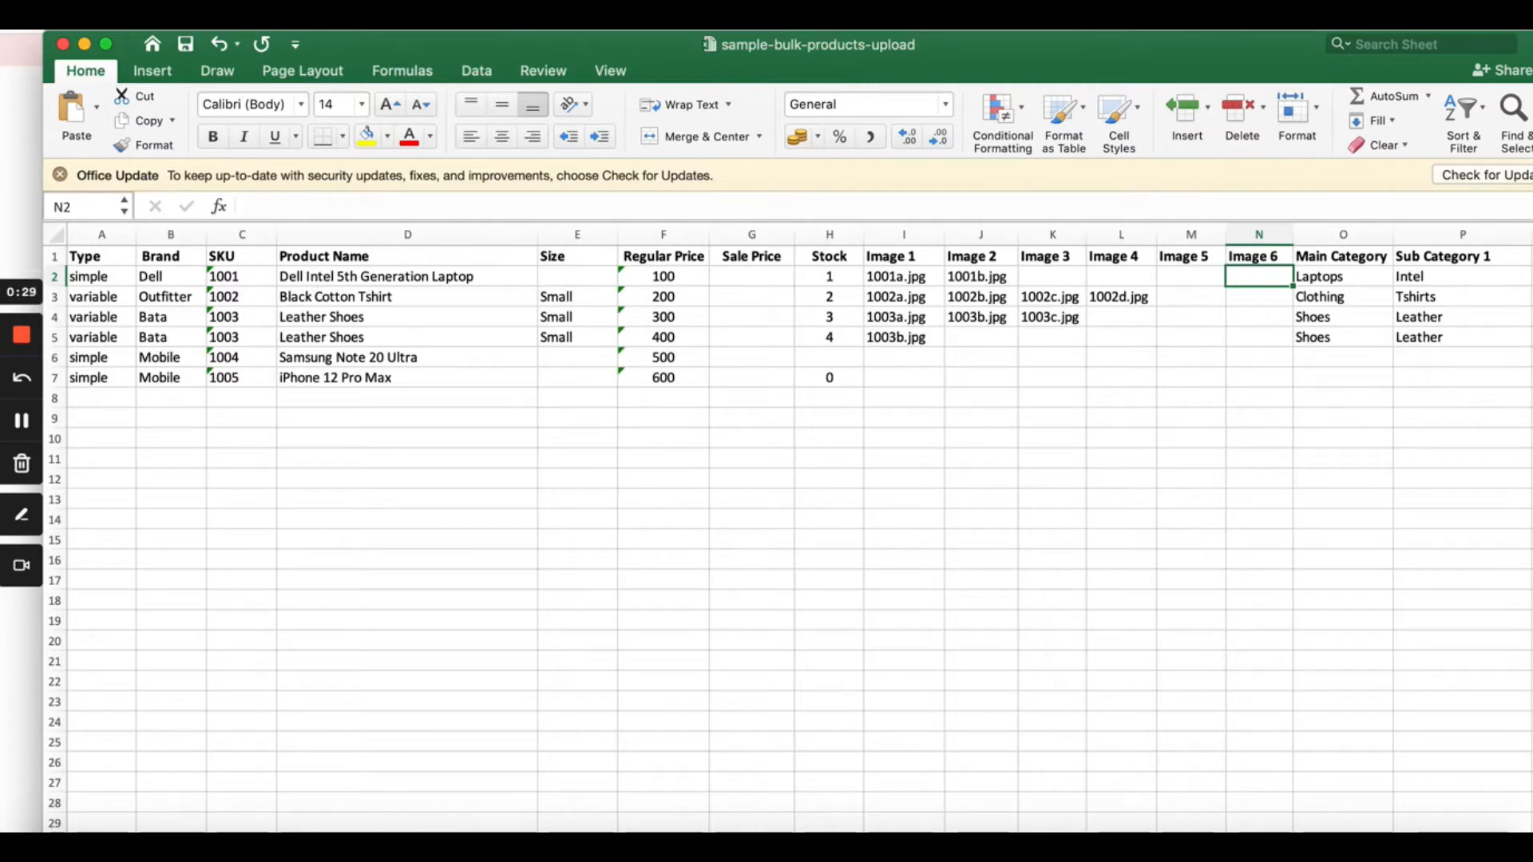
# Switch to the browser to view the Dell laptop's store page, and return to the Excel workbook
pyautogui.press('super+Tab')
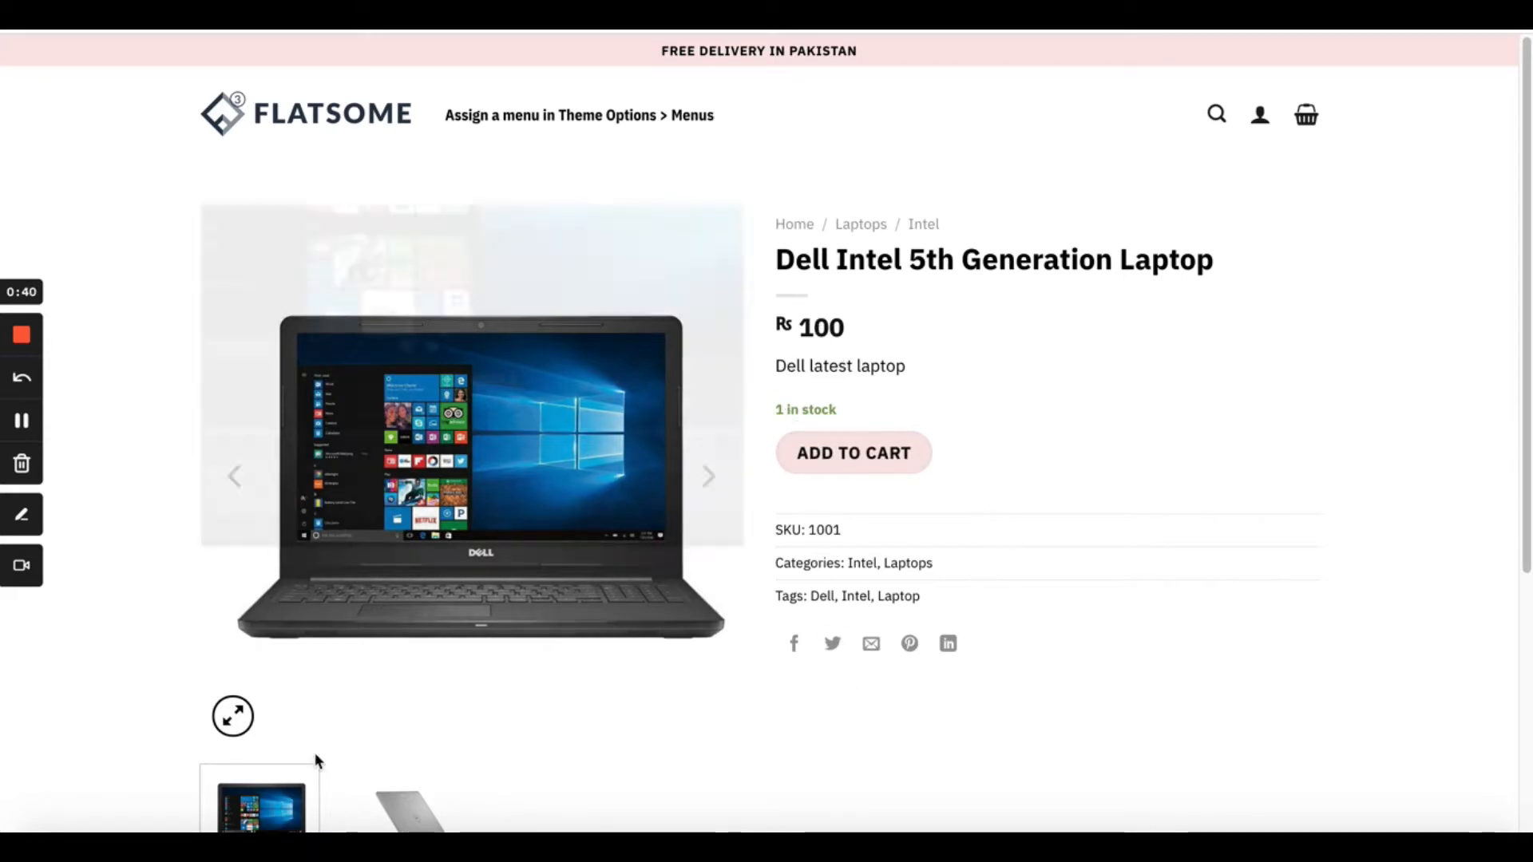
pyautogui.click(306, 828)
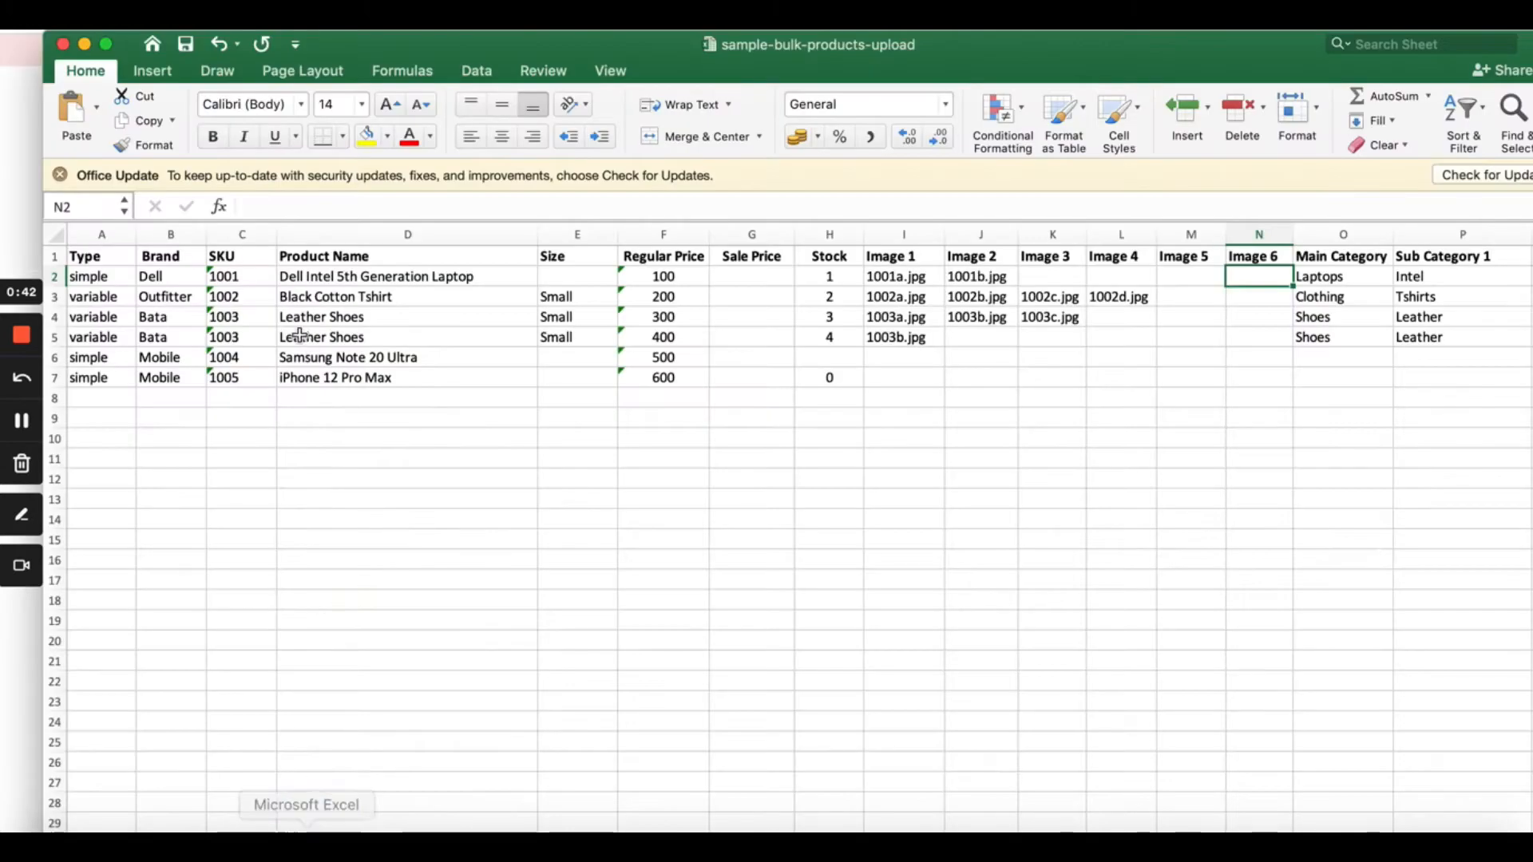
# Examine the Dell laptop's type, brand, SKU, product name, size and price cells in row 2
pyautogui.click(97, 277)
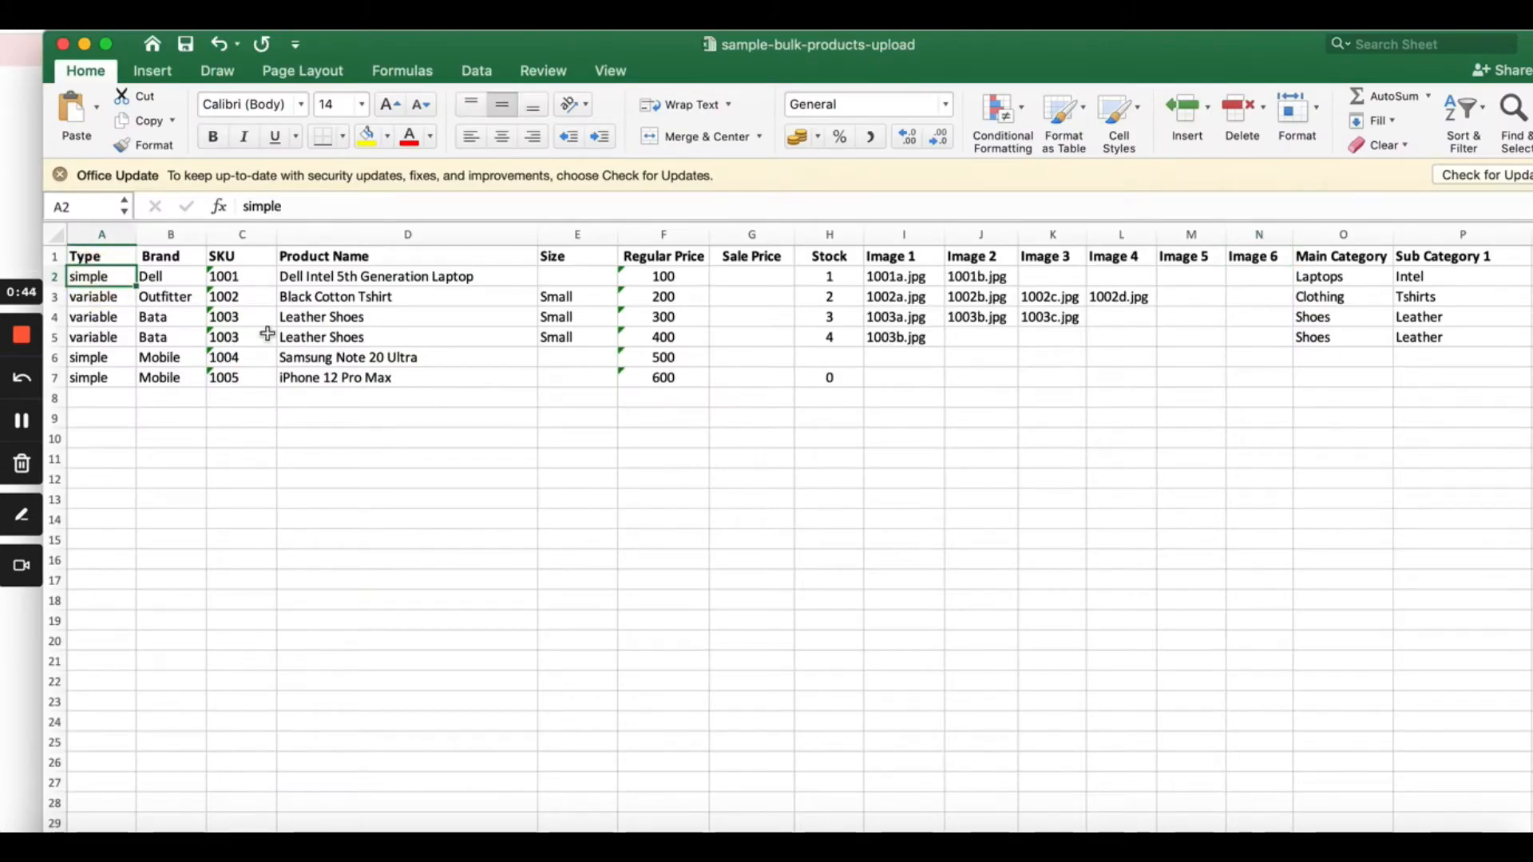
pyautogui.press('Right')
pyautogui.press('Left')
pyautogui.press('Right')
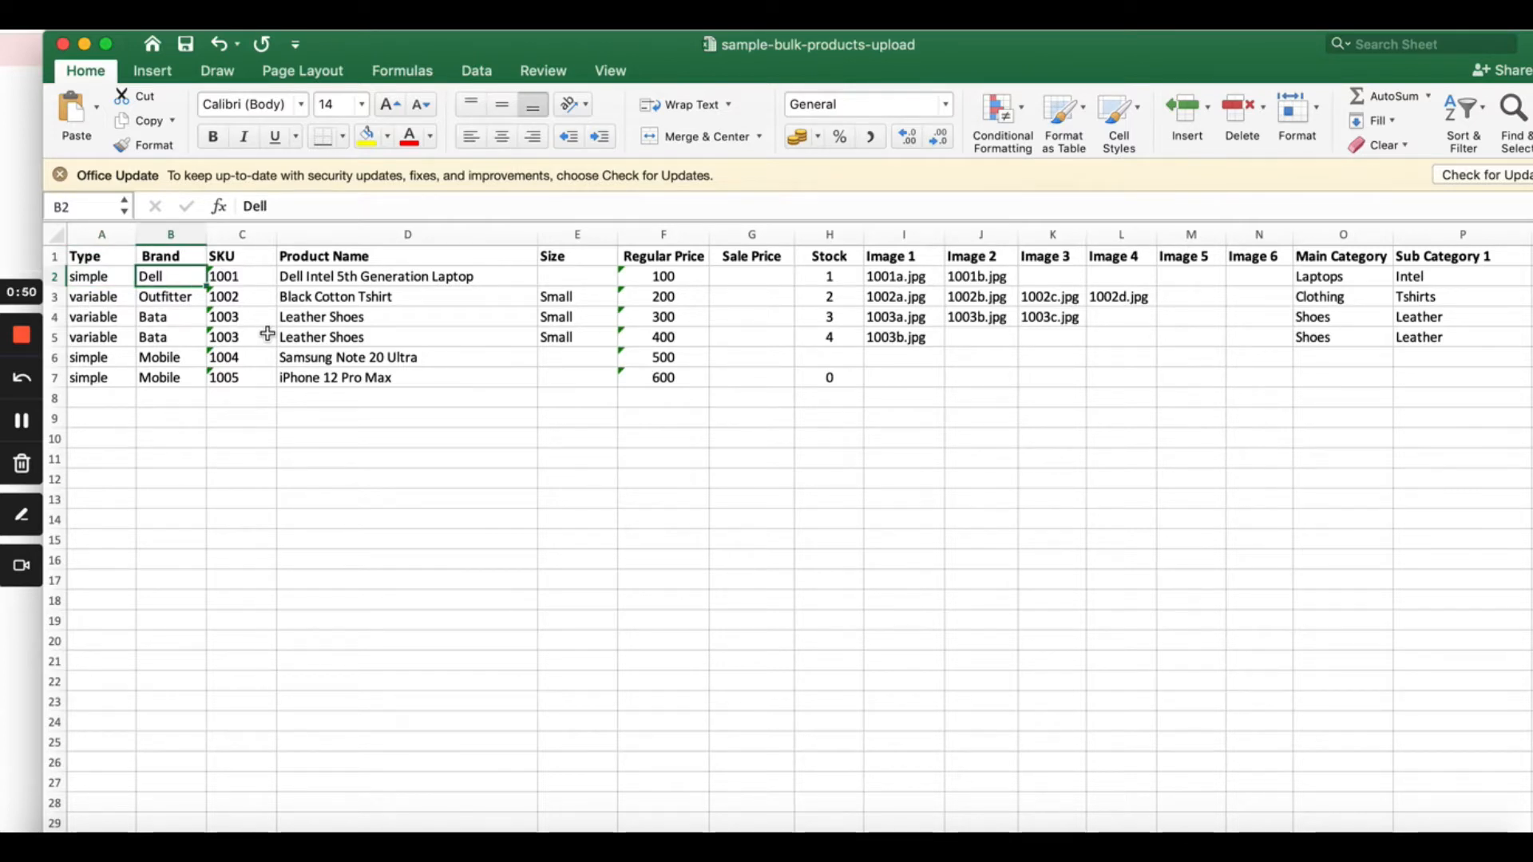
pyautogui.press('Right')
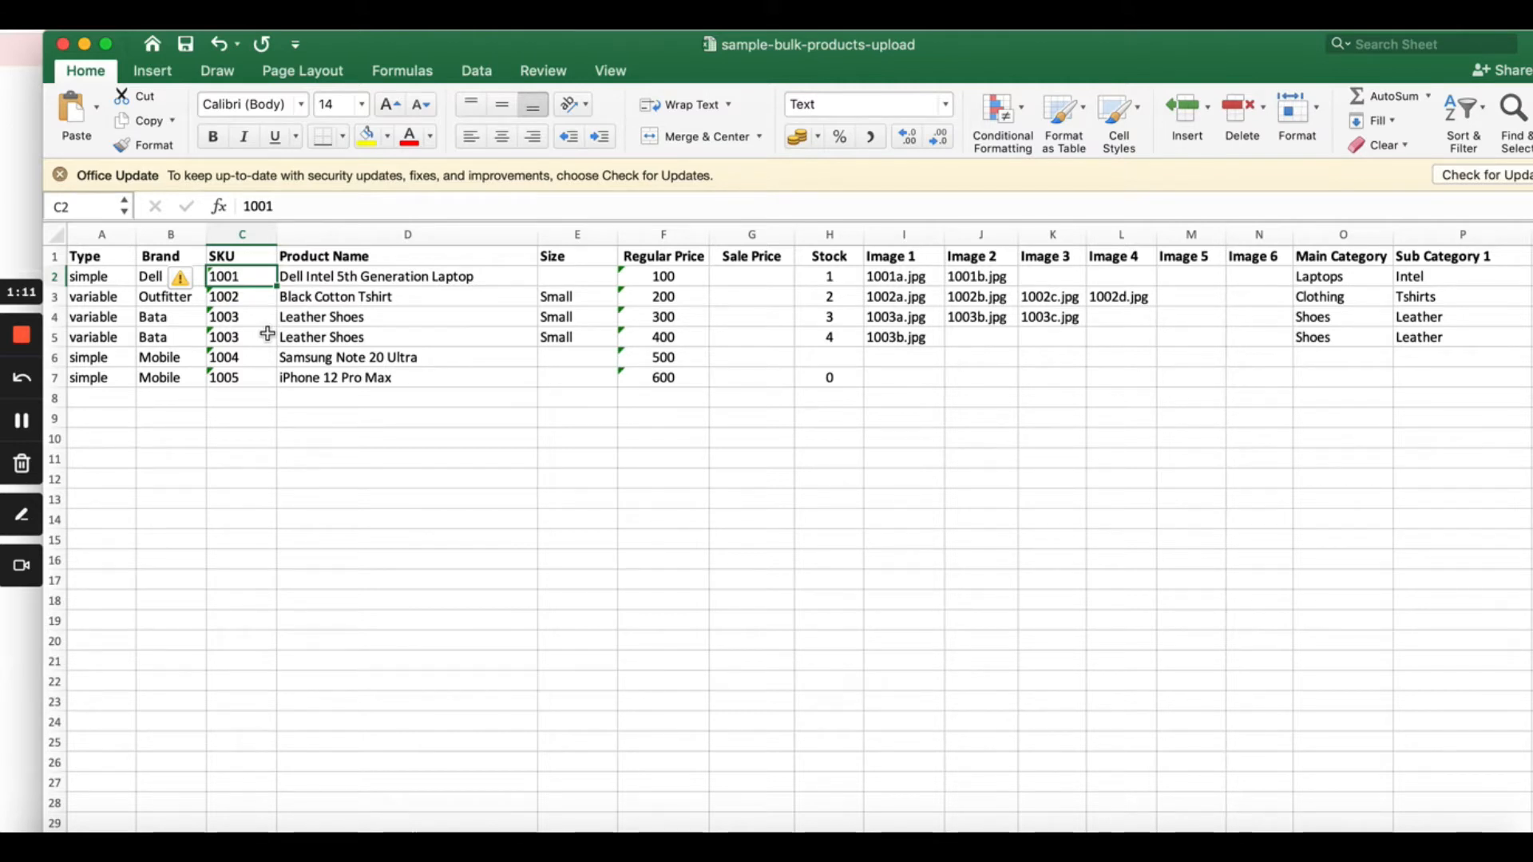
pyautogui.press('Right')
pyautogui.press('Left')
pyautogui.press('Right')
pyautogui.press('Right')
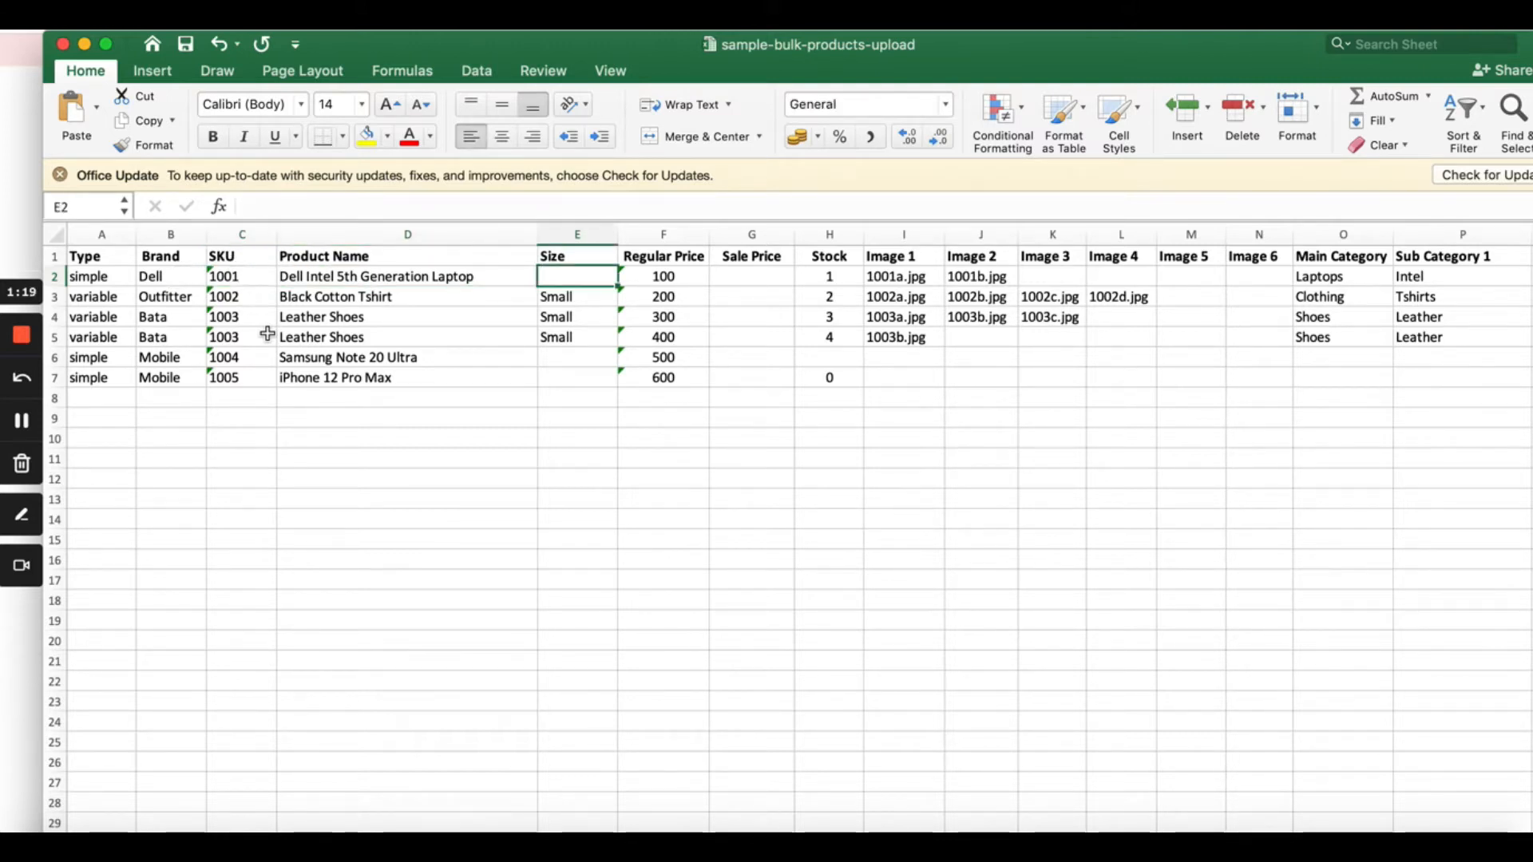
pyautogui.press('Right')
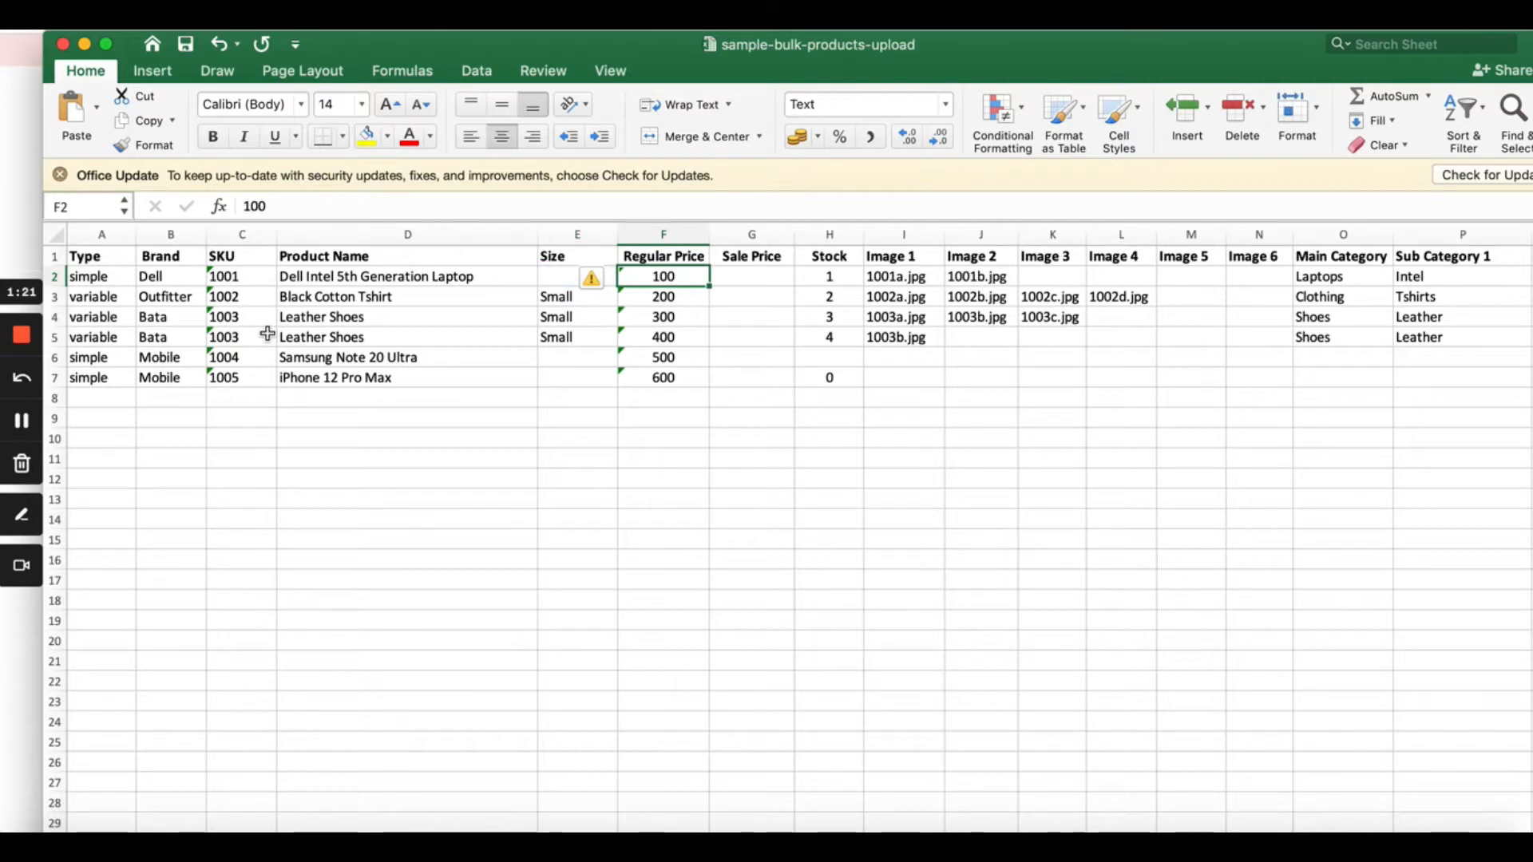
pyautogui.press('Right')
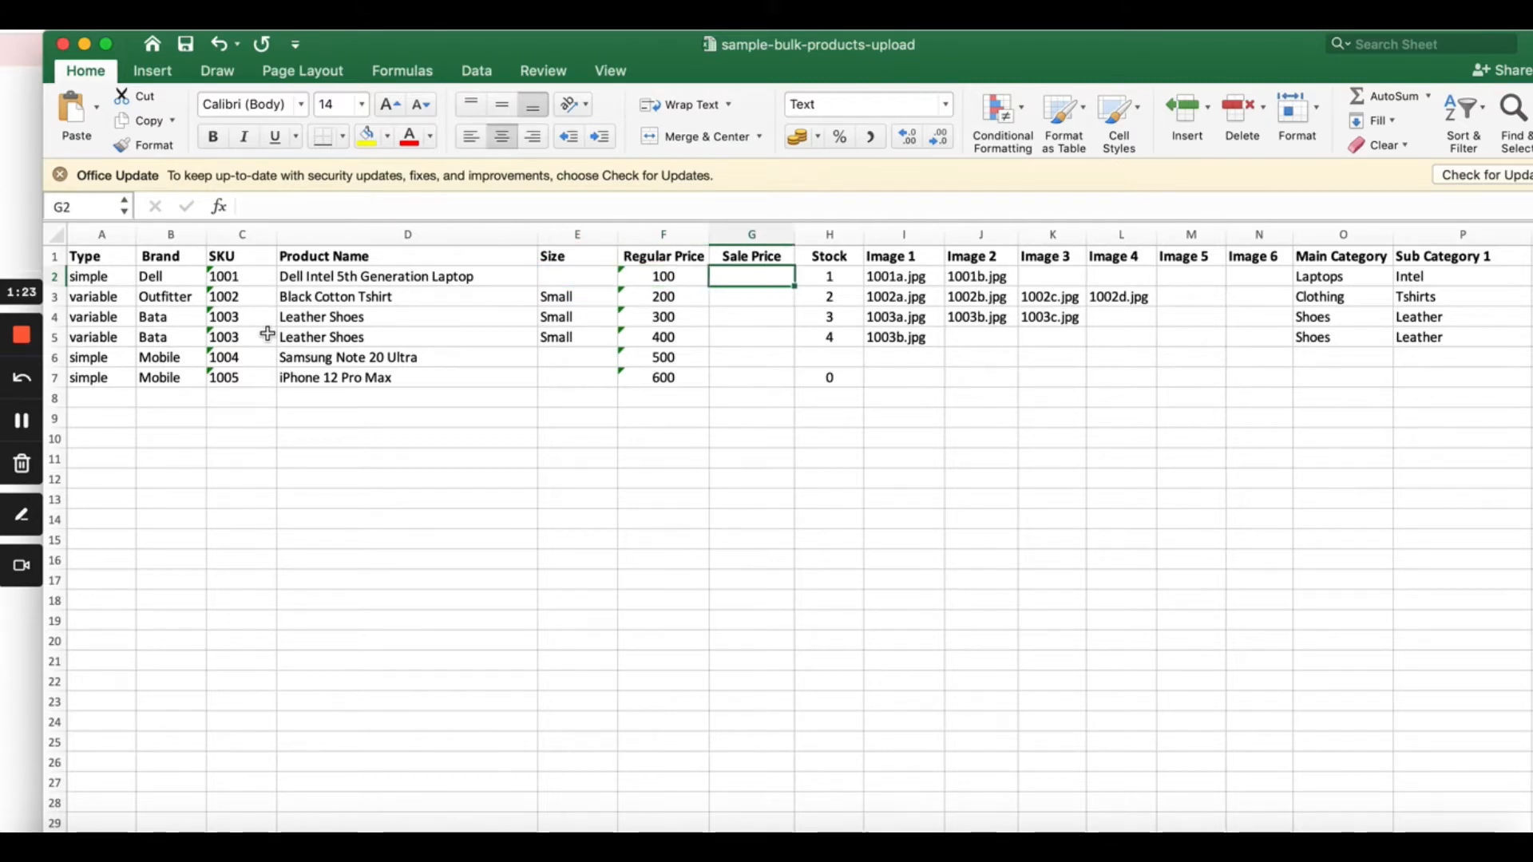
pyautogui.press('Left')
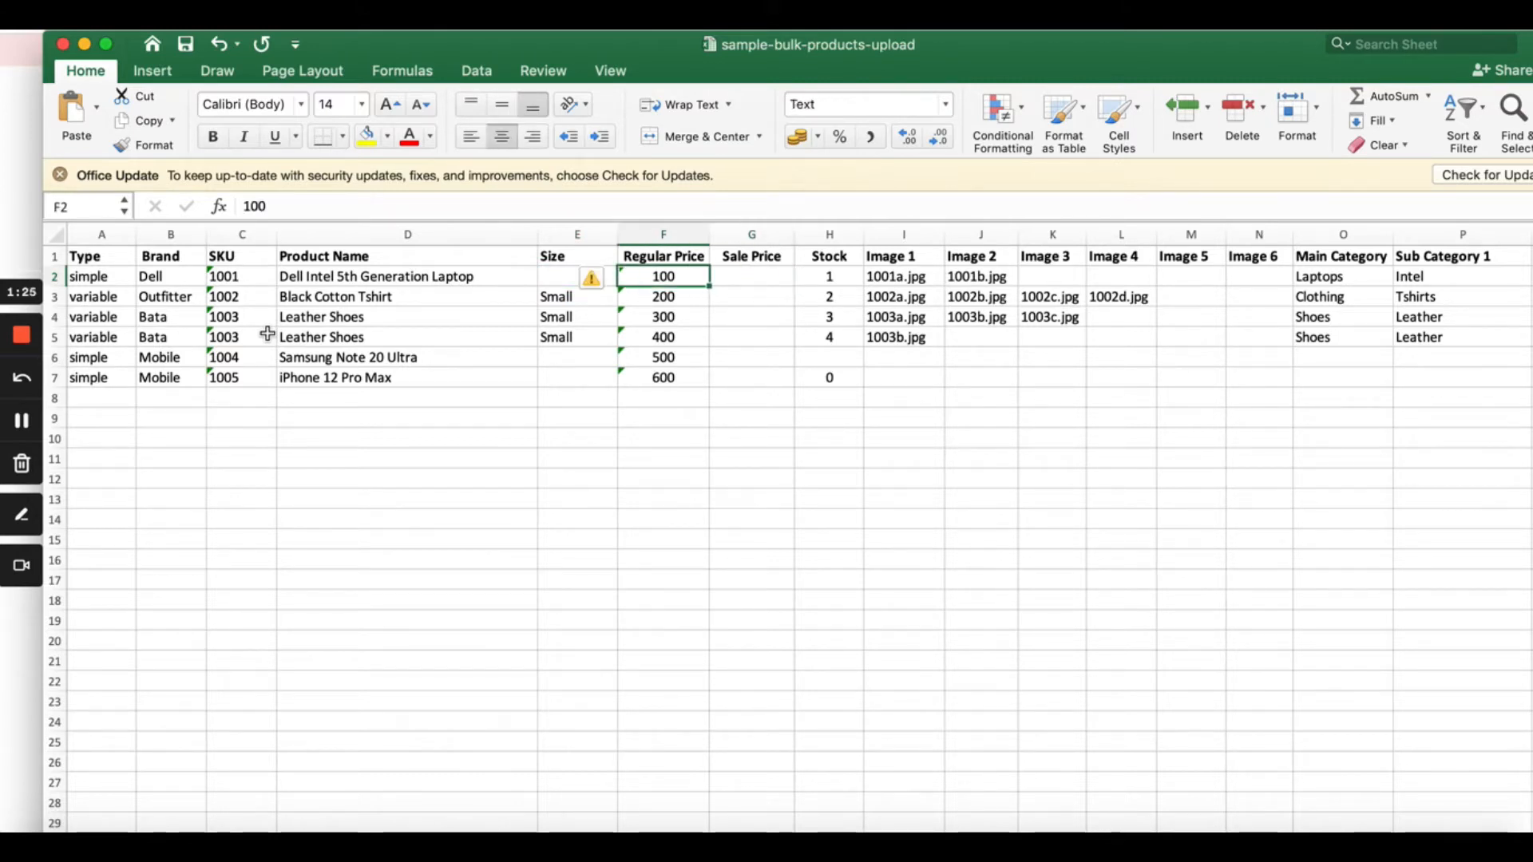
# Try a sale price of 50 for the Dell laptop and clear the cell again
pyautogui.press('Right')
pyautogui.write('50')
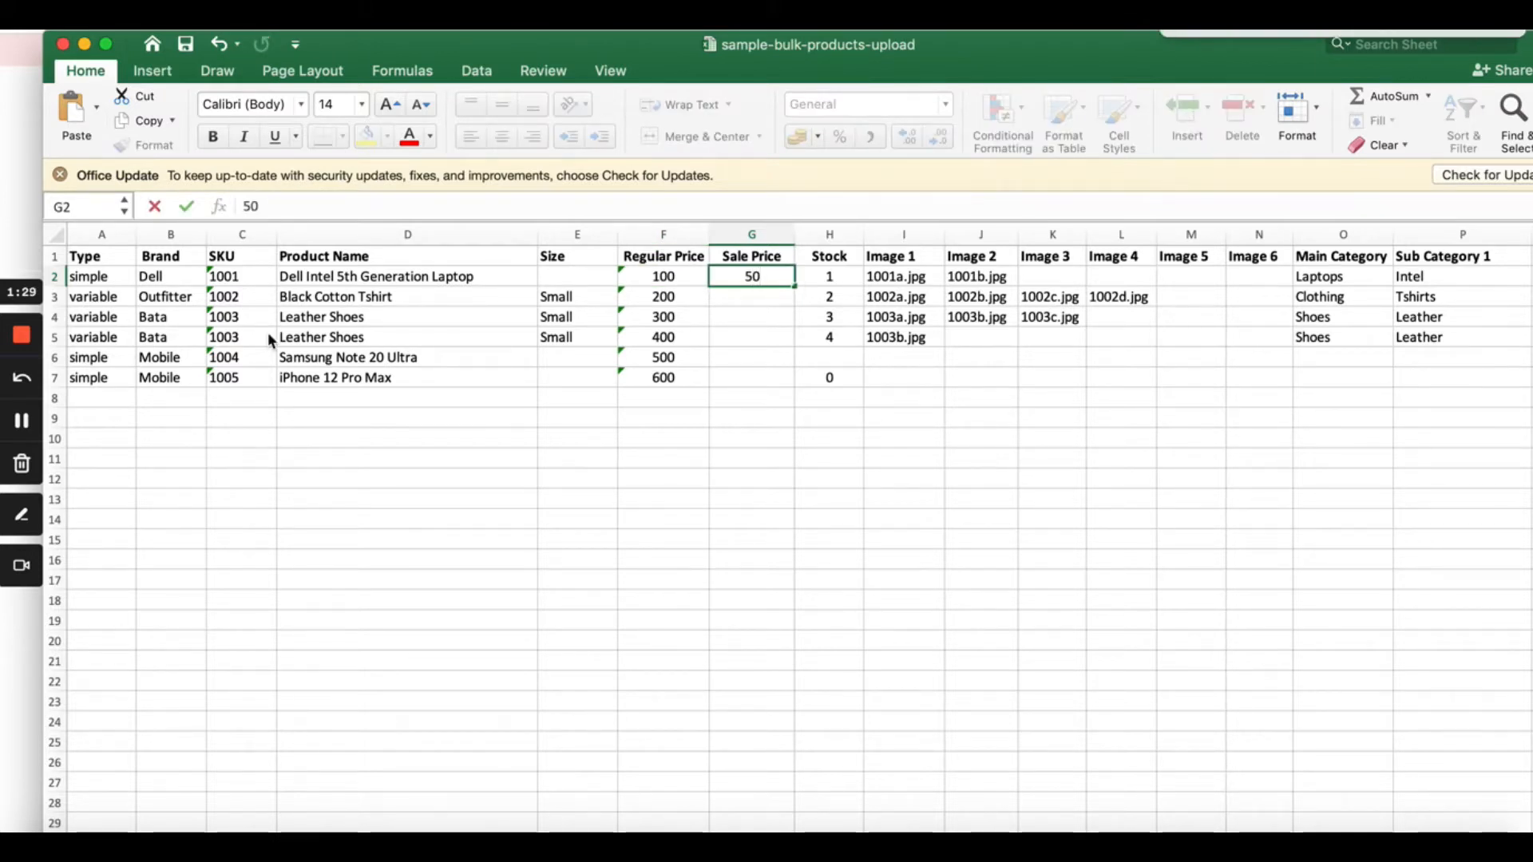
pyautogui.press('BackSpace')
pyautogui.press('BackSpace')
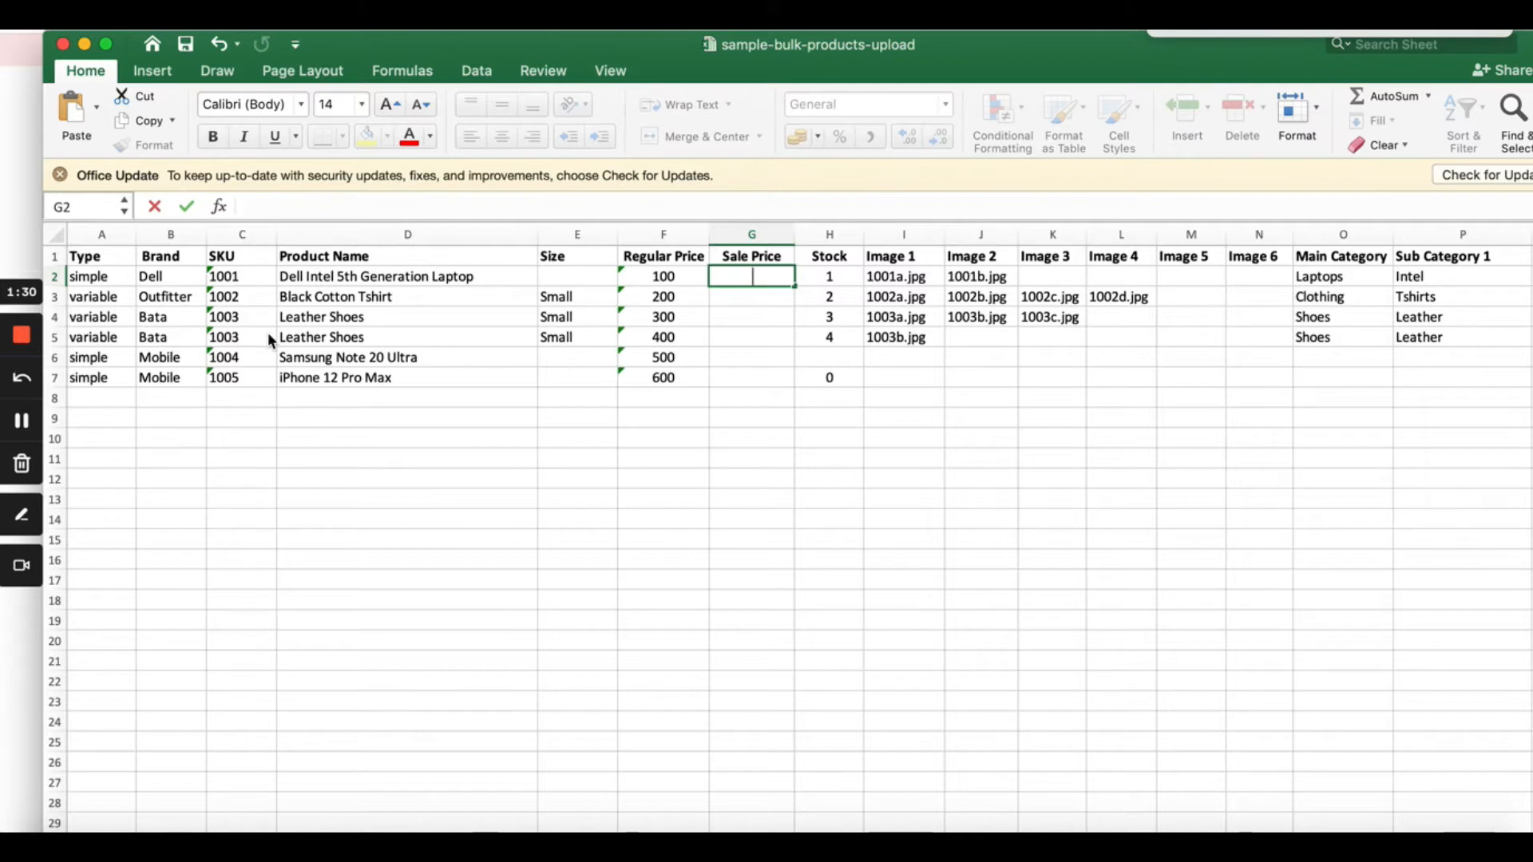
pyautogui.press('Right')
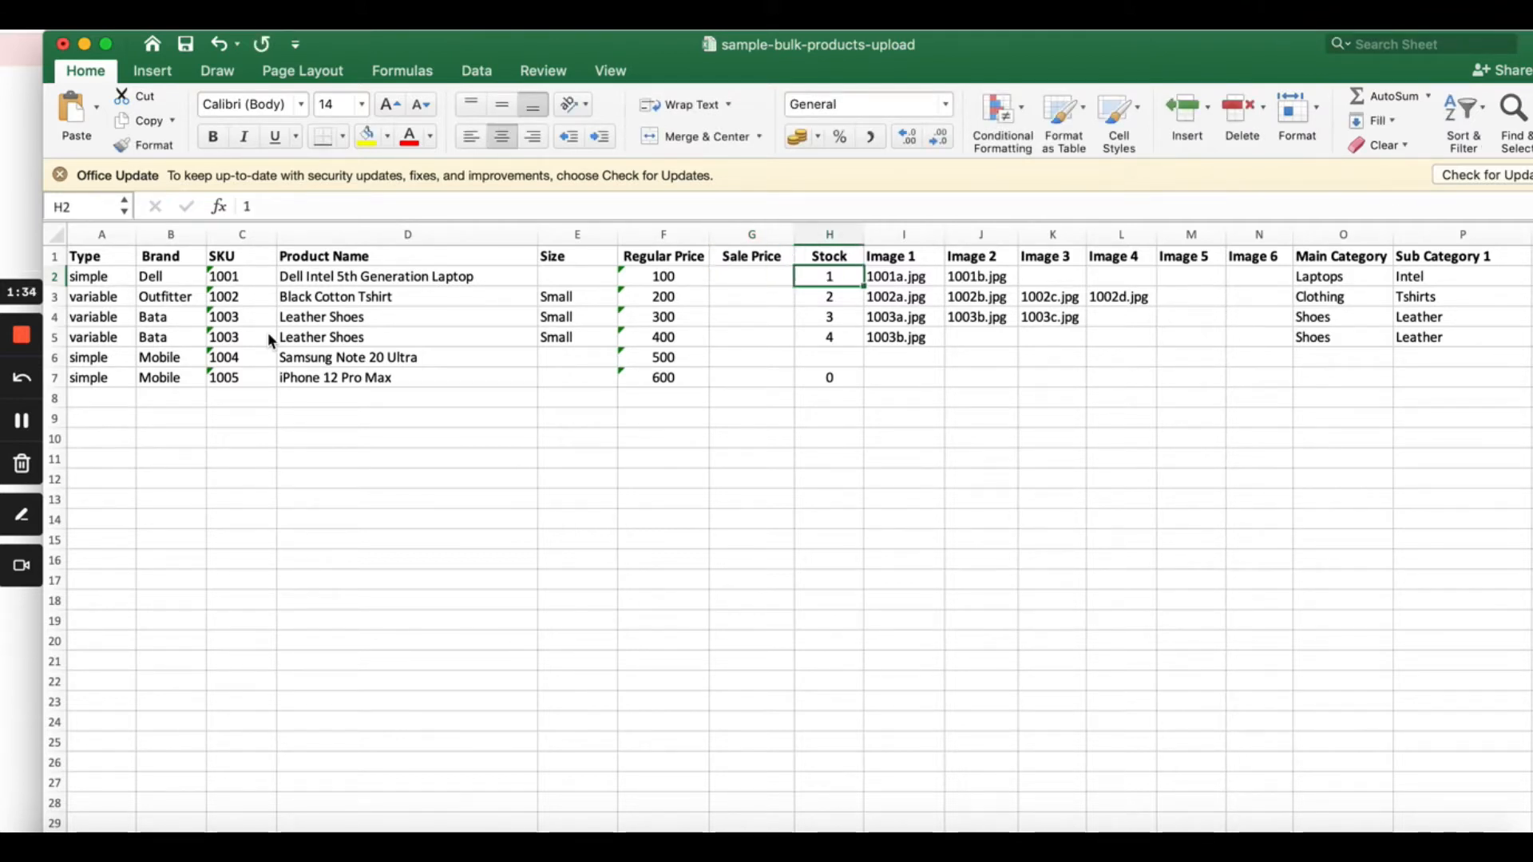
# Compare the Dell laptop's first image file name with its SKU in row 2
pyautogui.press('Right')
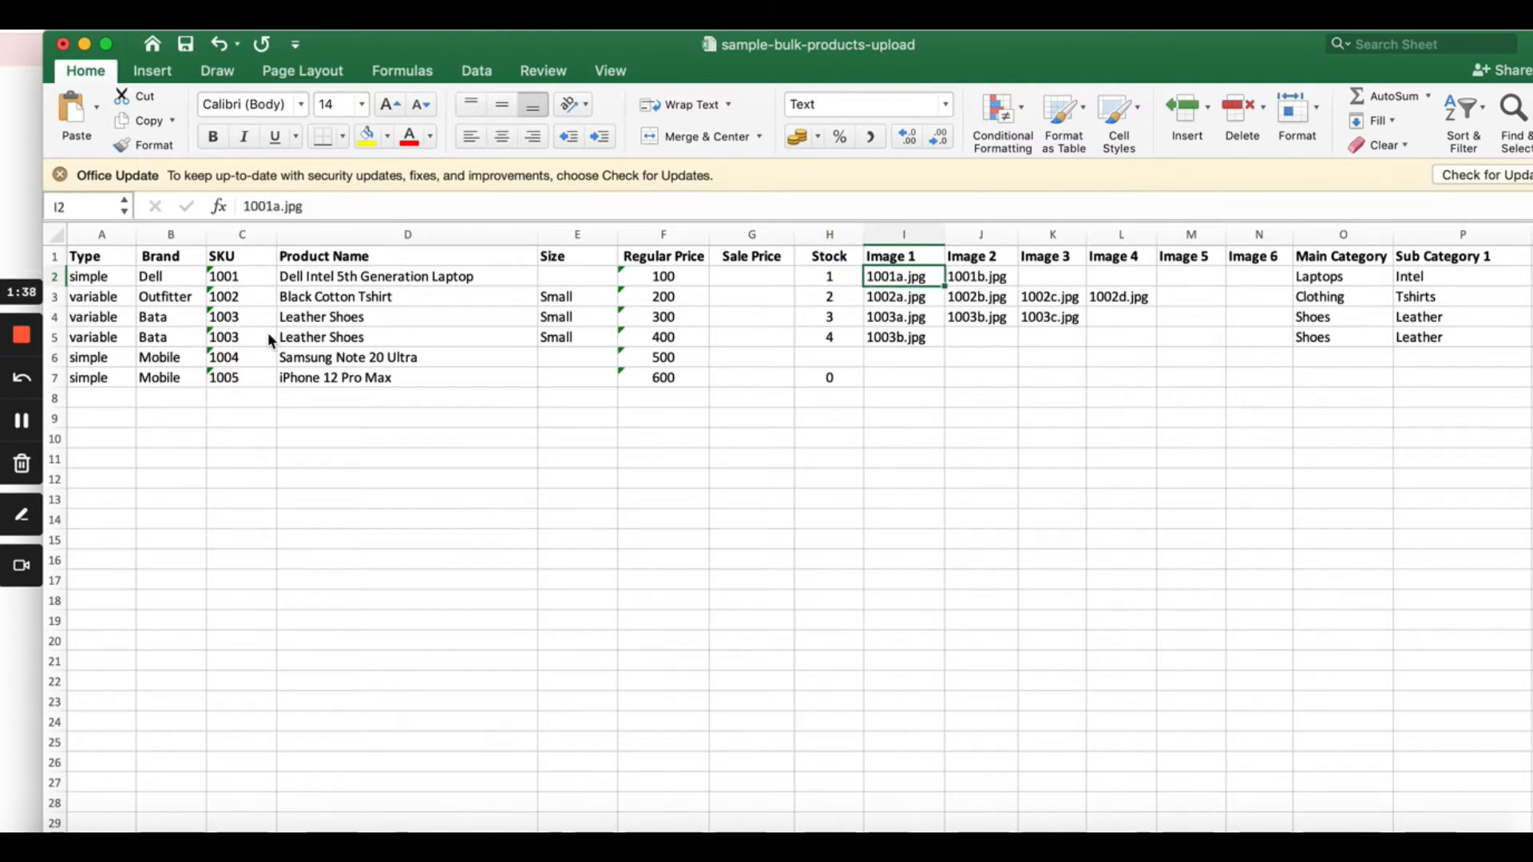
pyautogui.press('Left')
pyautogui.press('Left')
pyautogui.press('Left')
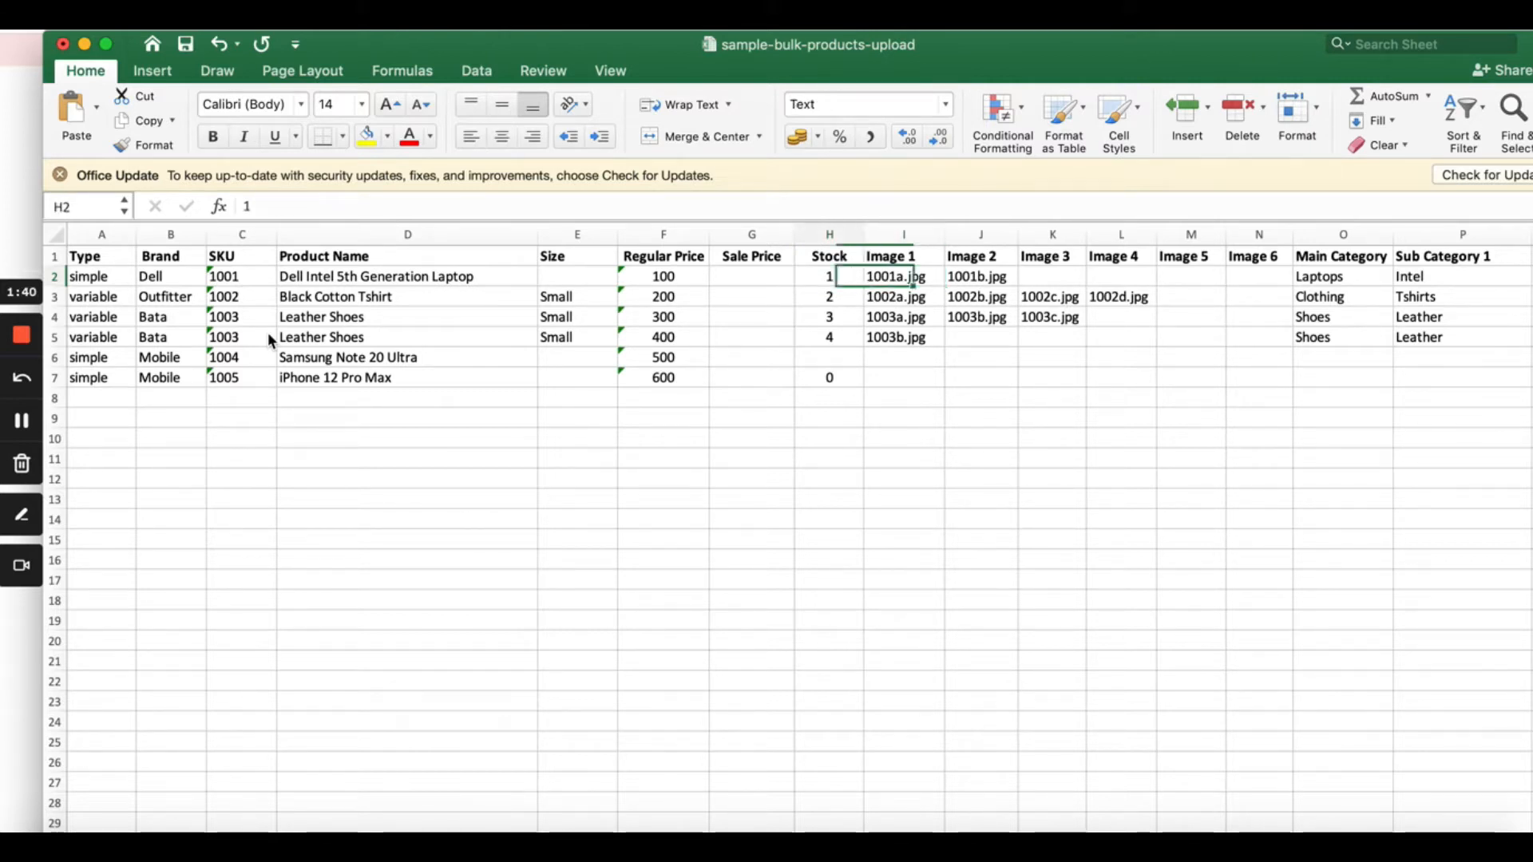
pyautogui.press('Left')
pyautogui.press('Left')
pyautogui.press('Left')
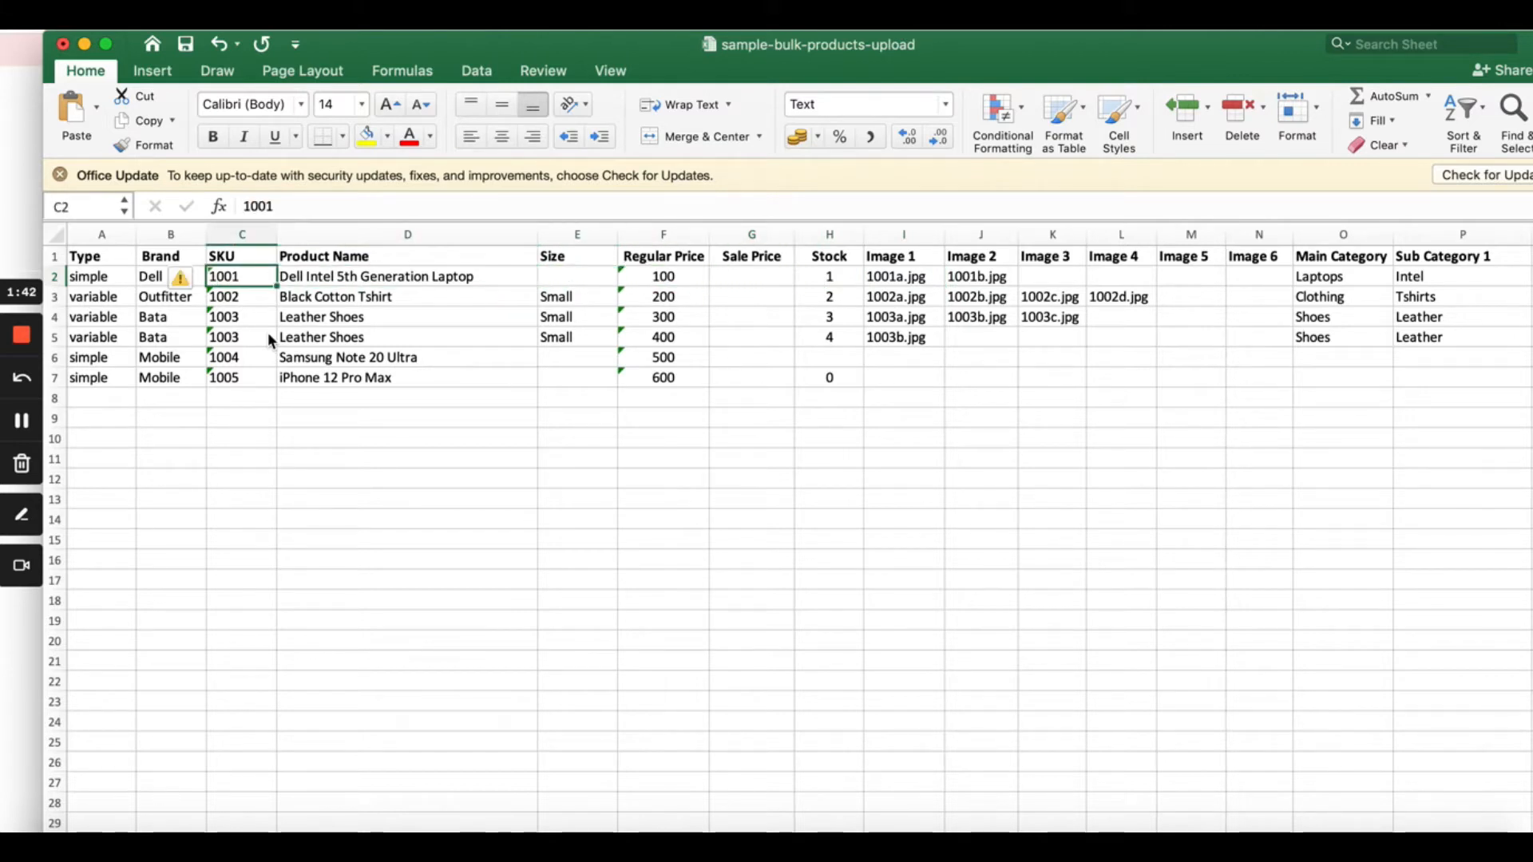
pyautogui.press('Right')
pyautogui.press('Right')
pyautogui.press('Right')
pyautogui.press('Right')
pyautogui.press('Right')
pyautogui.press('Right')
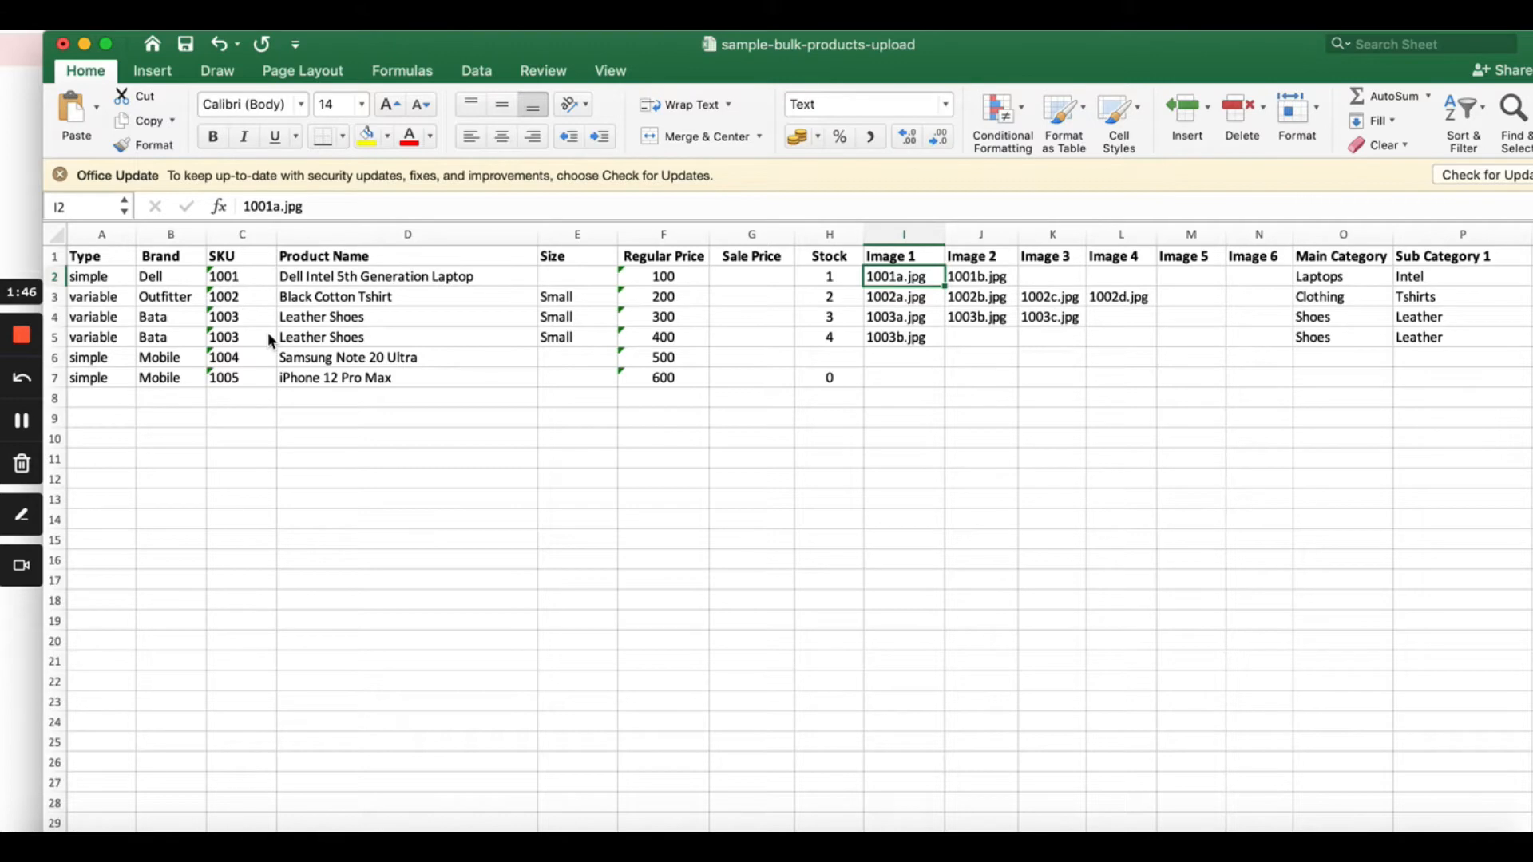
# View both gallery images on the laptop's store page in the browser, and return to the Excel workbook
pyautogui.click(197, 846)
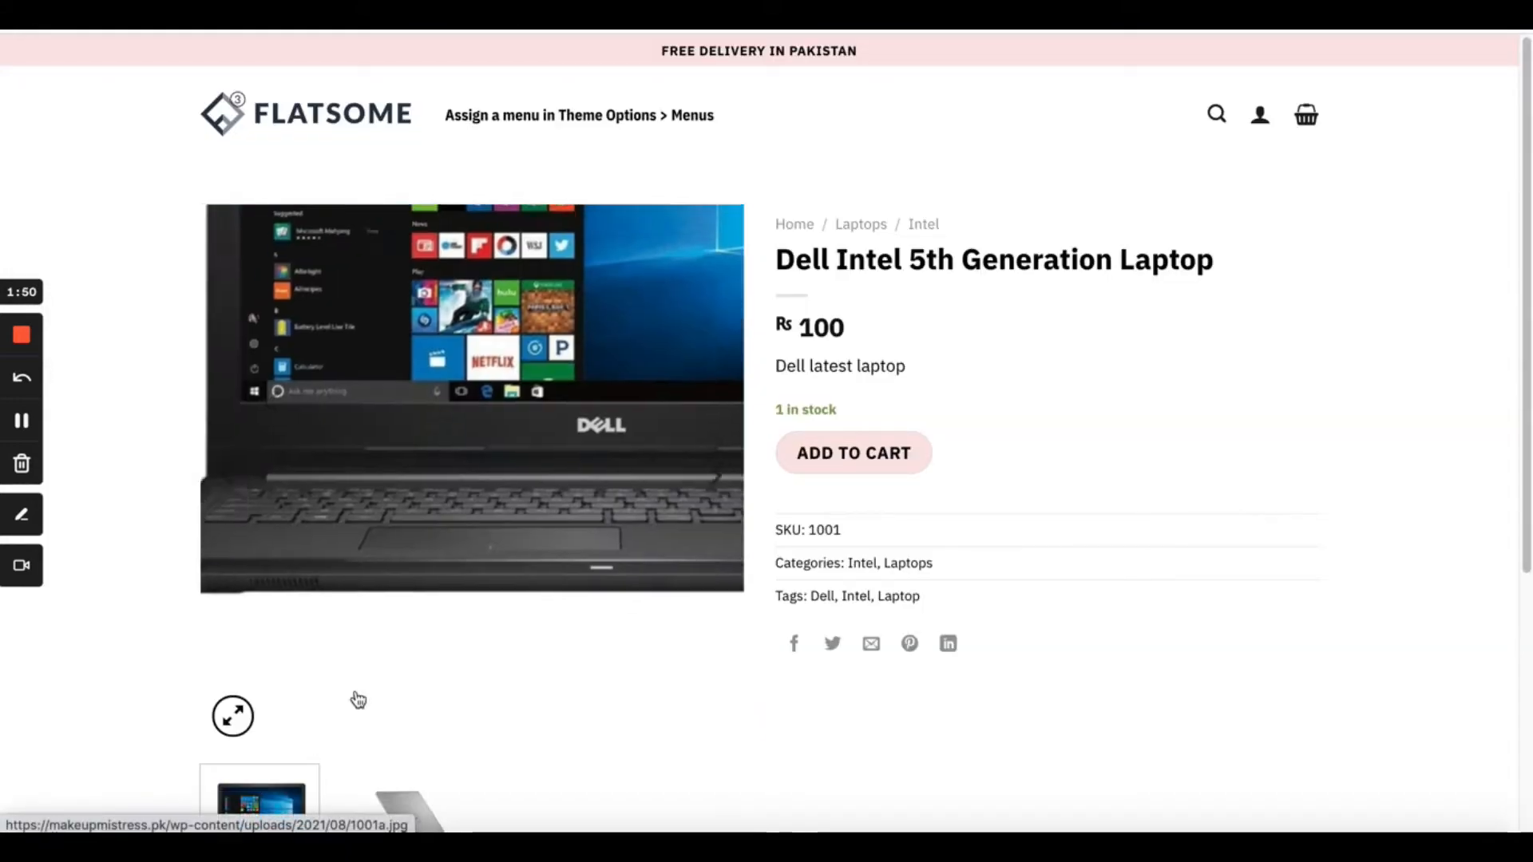
pyautogui.click(305, 846)
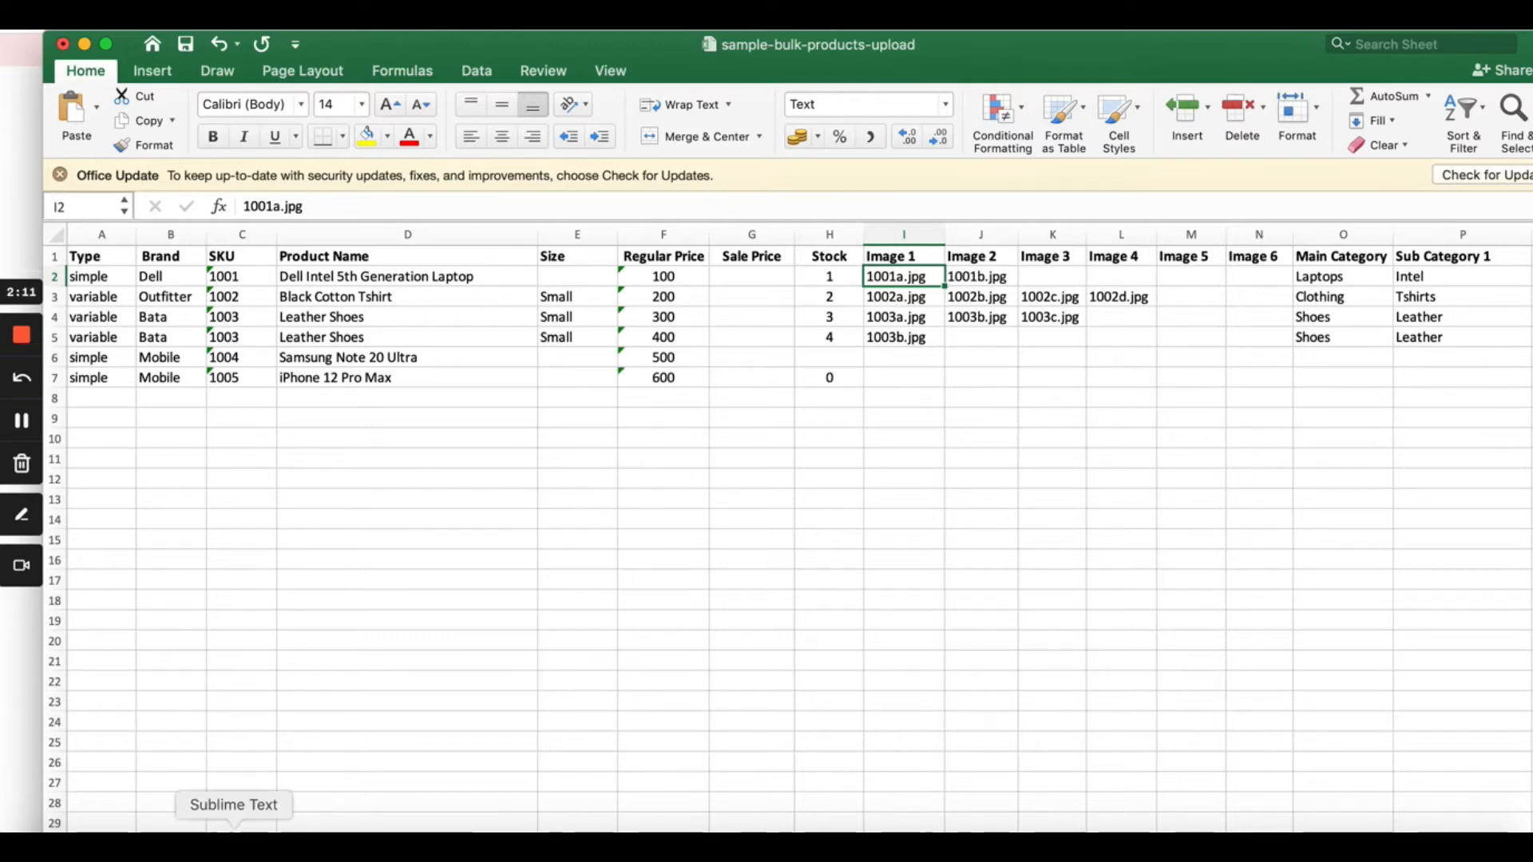
pyautogui.click(199, 826)
pyautogui.scroll(-2, 362, 677)
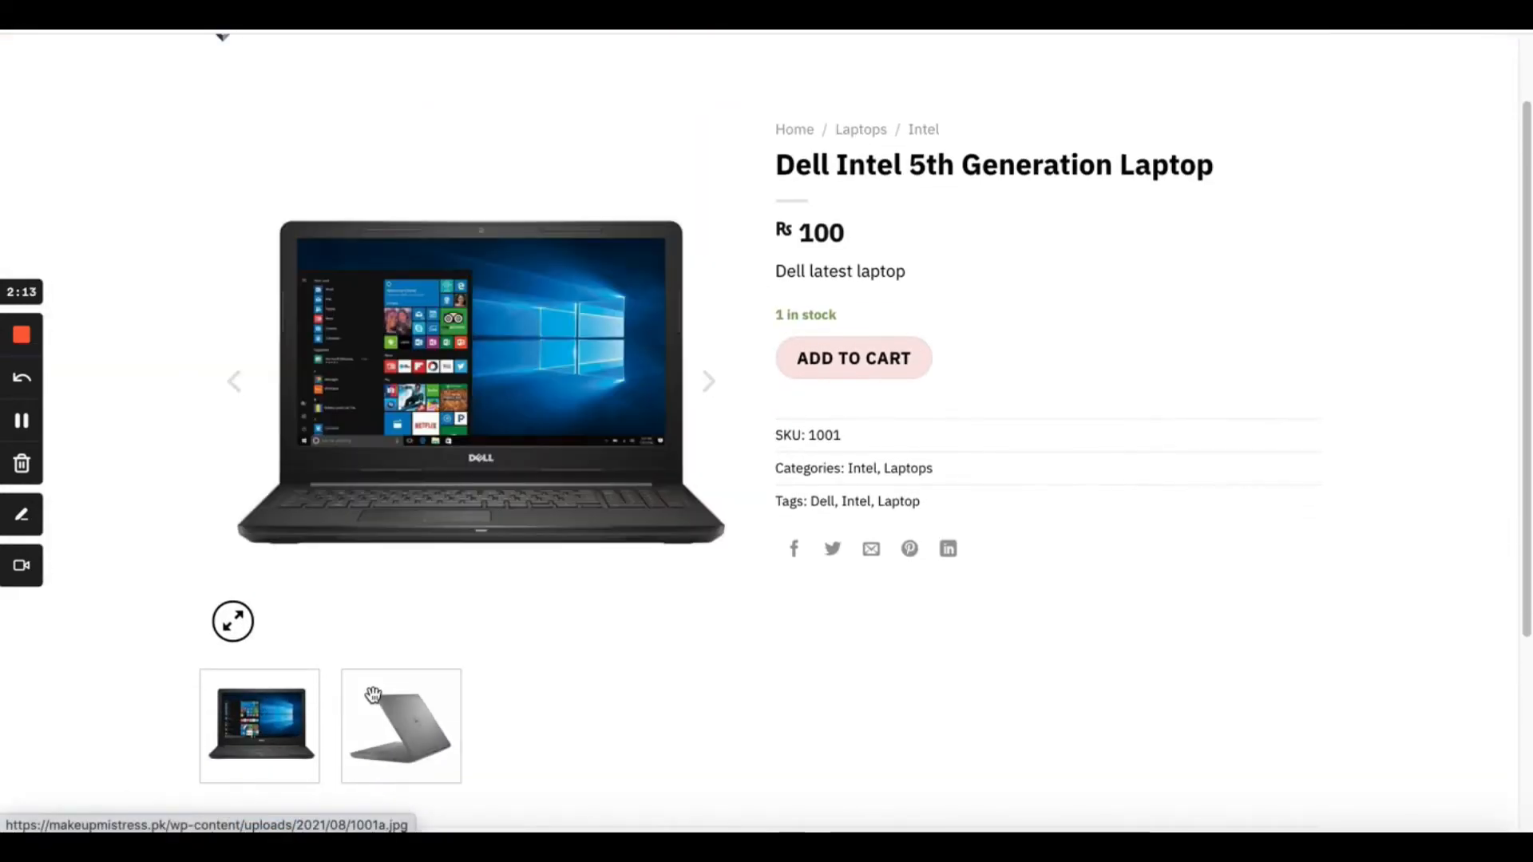
pyautogui.click(357, 696)
pyautogui.click(261, 727)
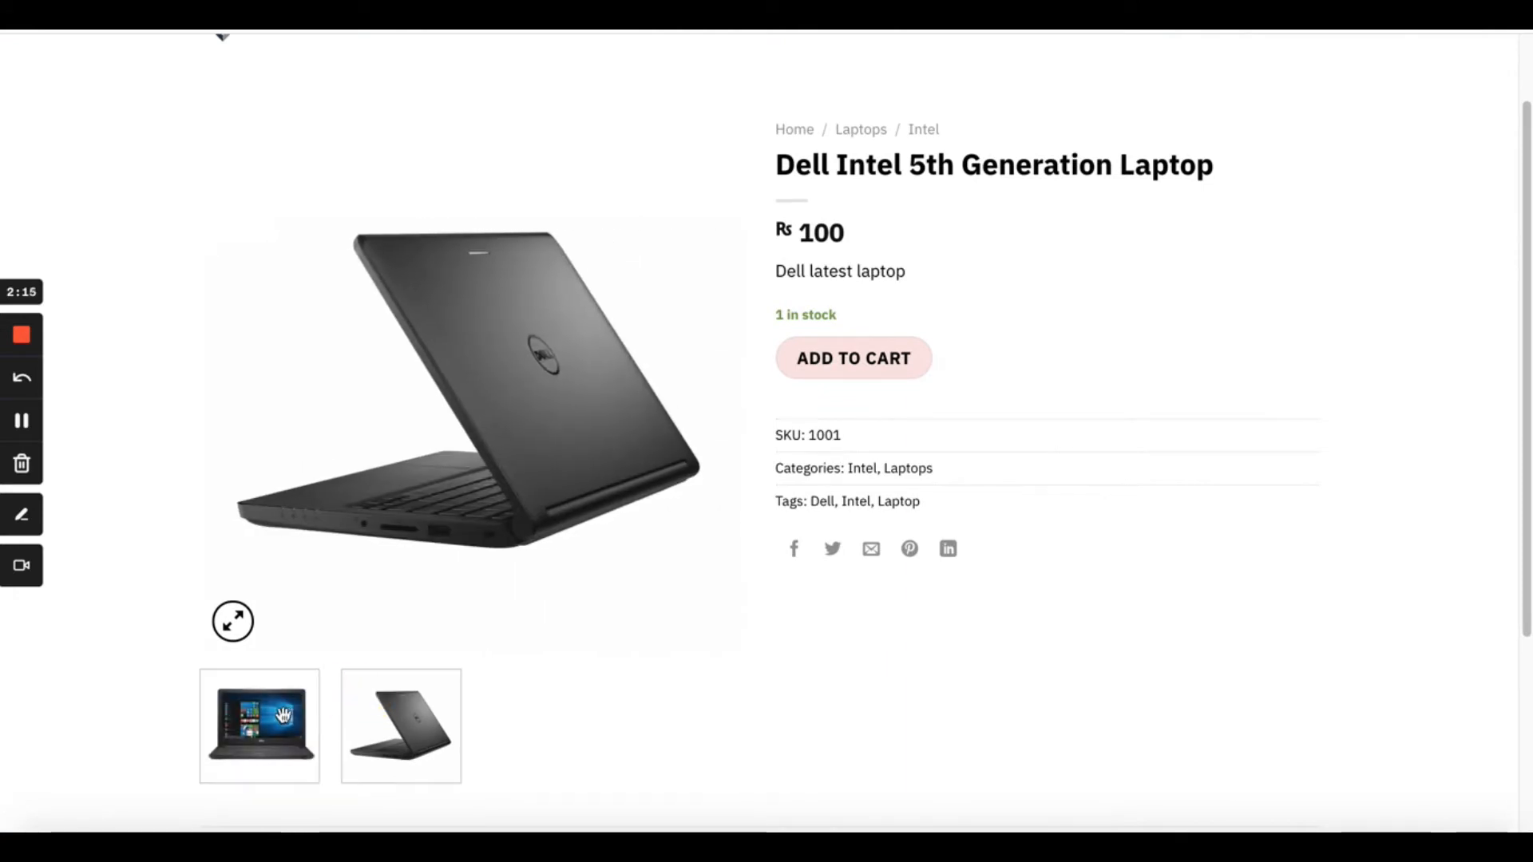
pyautogui.click(307, 826)
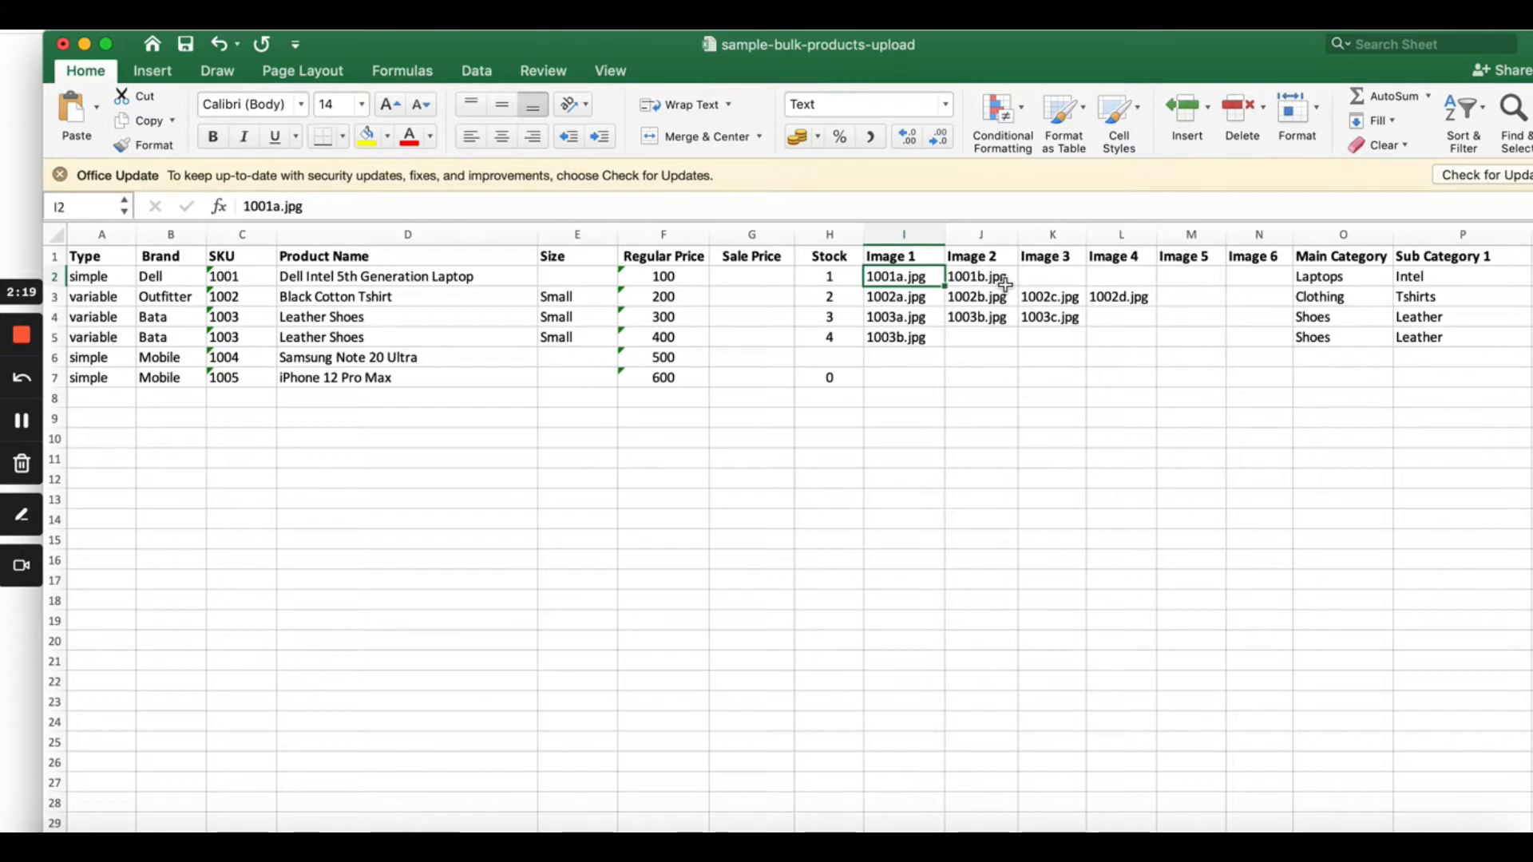
# Examine the additional image columns, Image 2 to Image 4, in the Dell laptop's row
pyautogui.click(1047, 279)
pyautogui.press('Right')
pyautogui.press('Right')
pyautogui.press('Right')
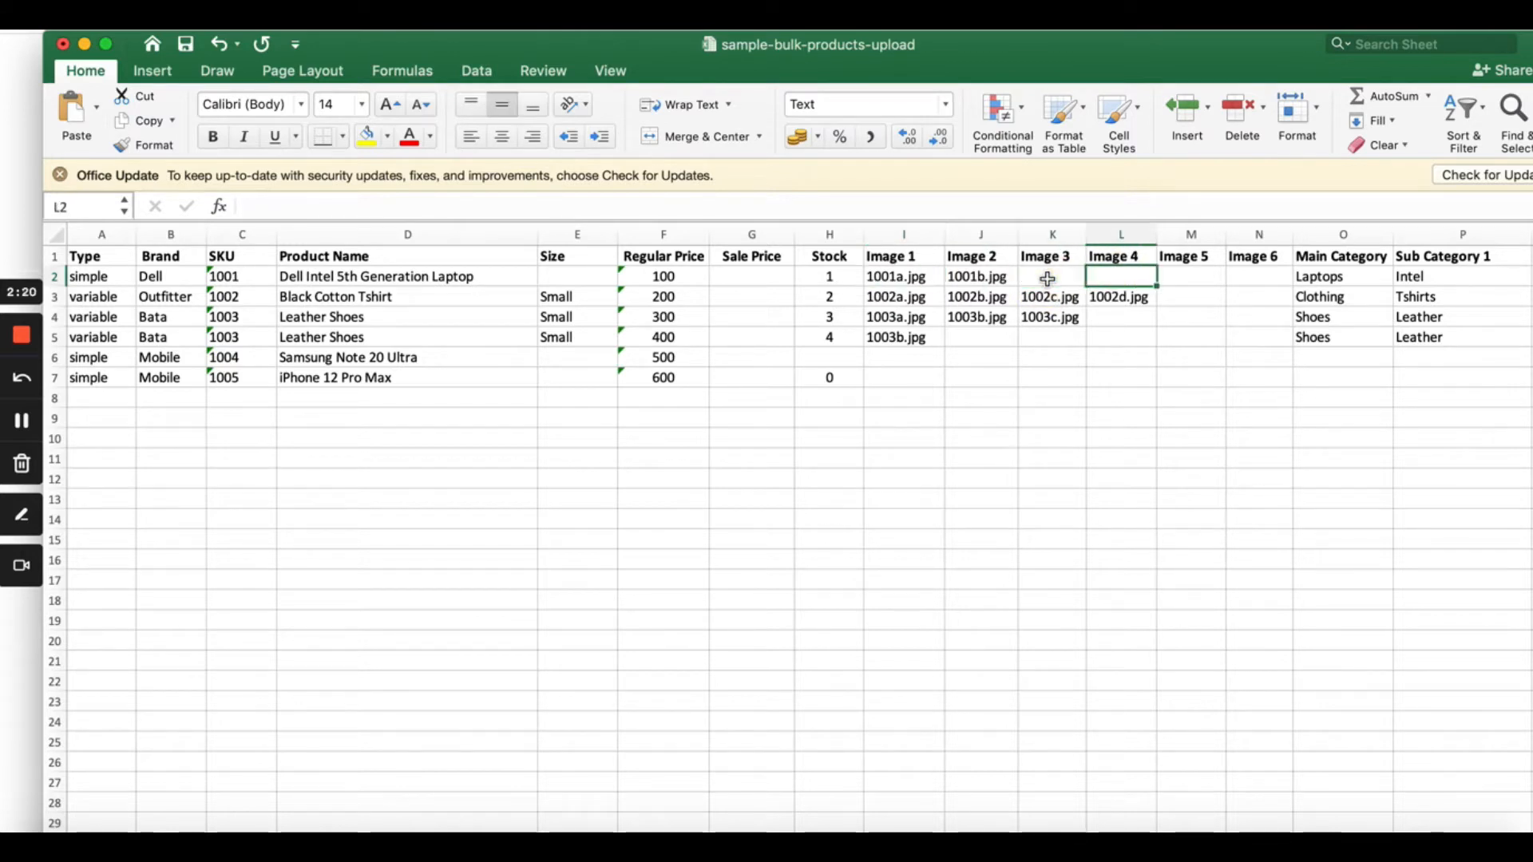
pyautogui.press('Left')
pyautogui.press('Left')
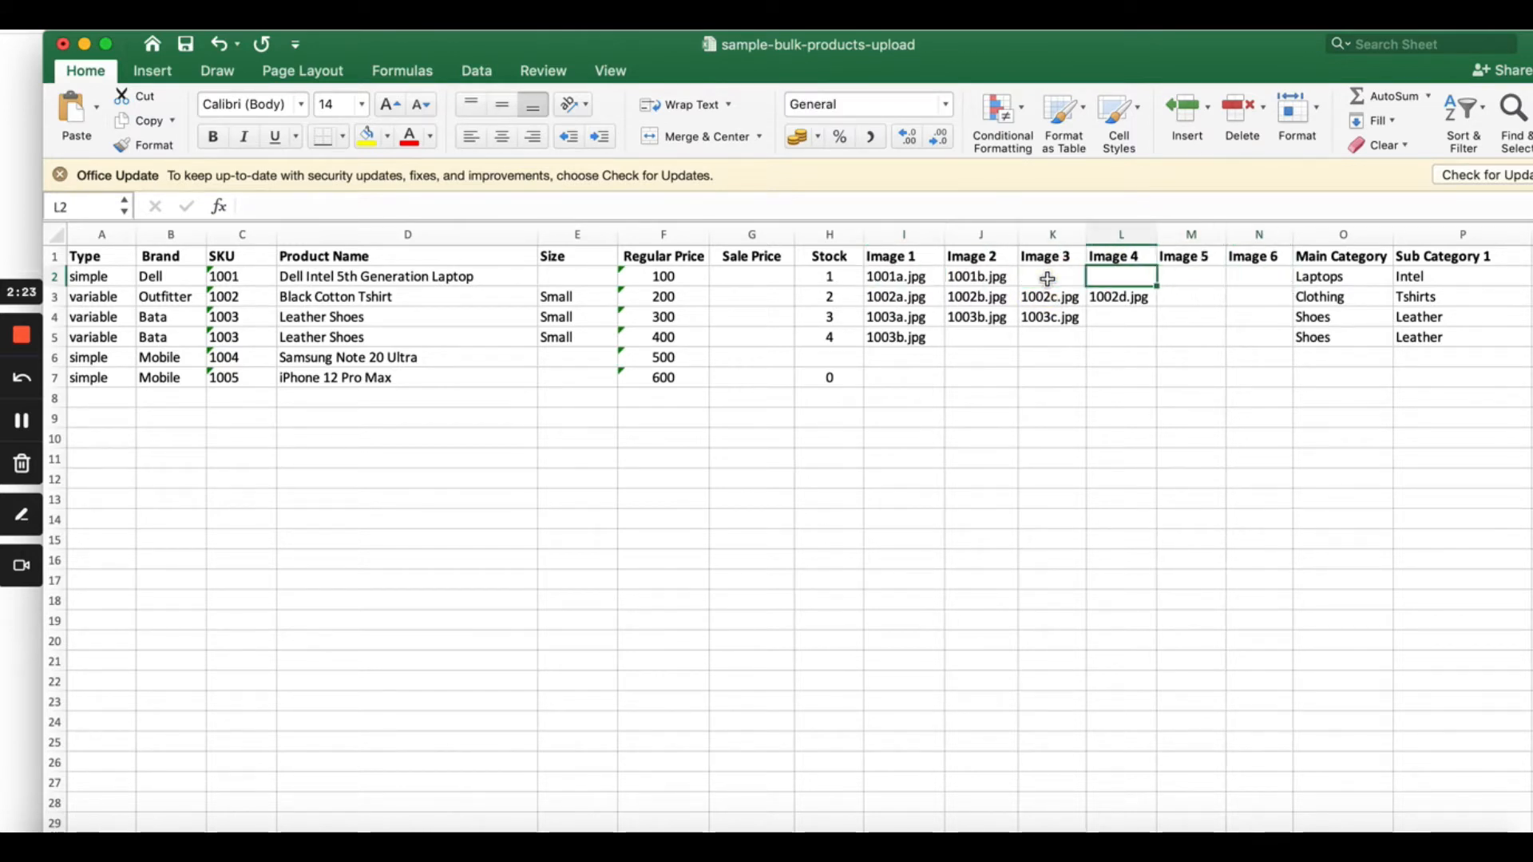
# Examine the Main Category and Sub Category 1 to 3 columns in the Dell laptop's row
pyautogui.hscroll(5, 1159, 343)
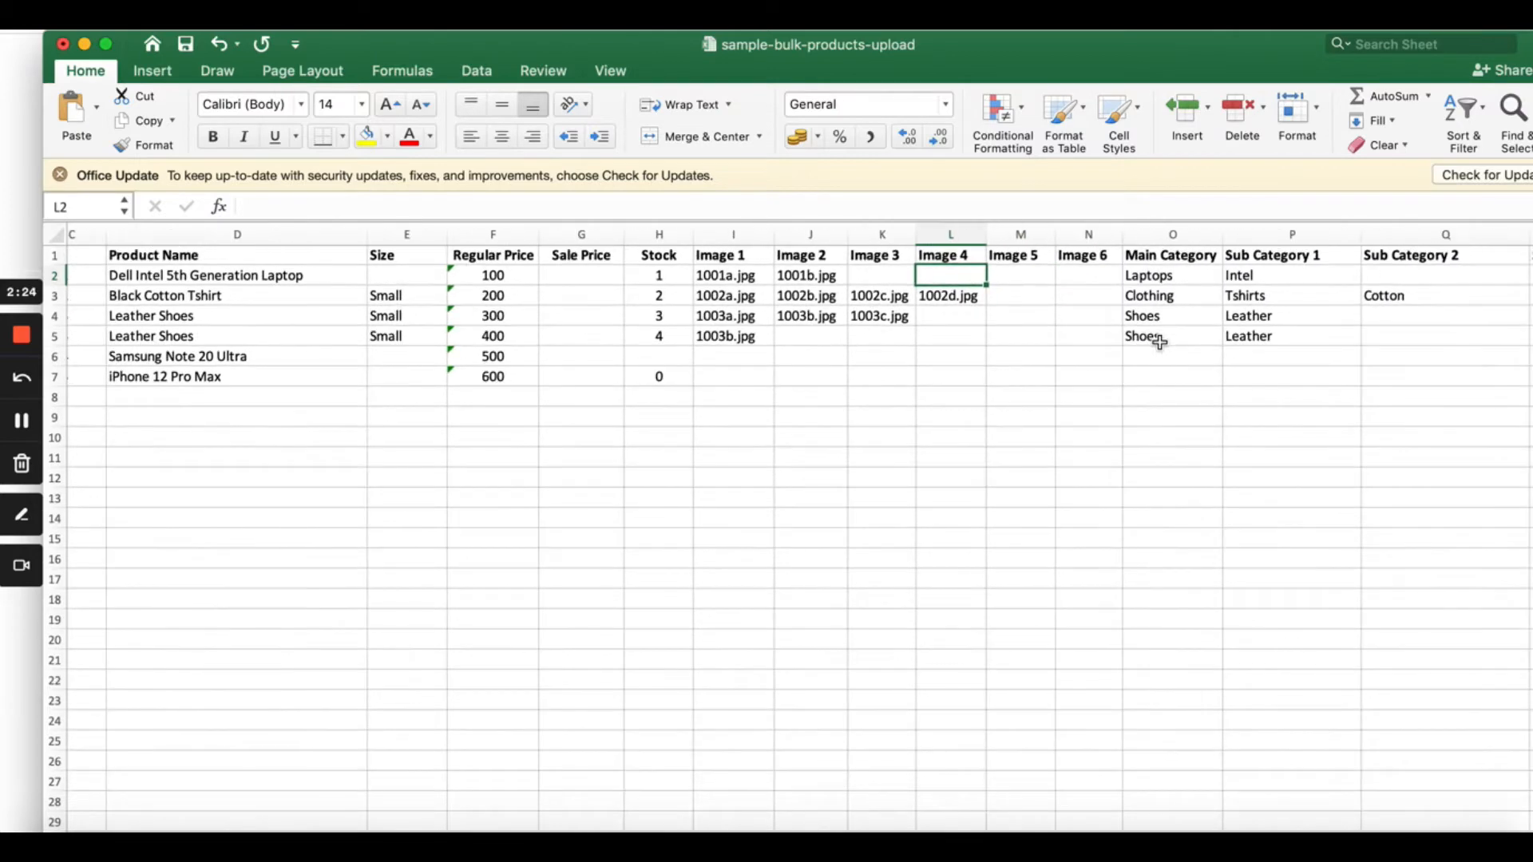
pyautogui.click(1073, 279)
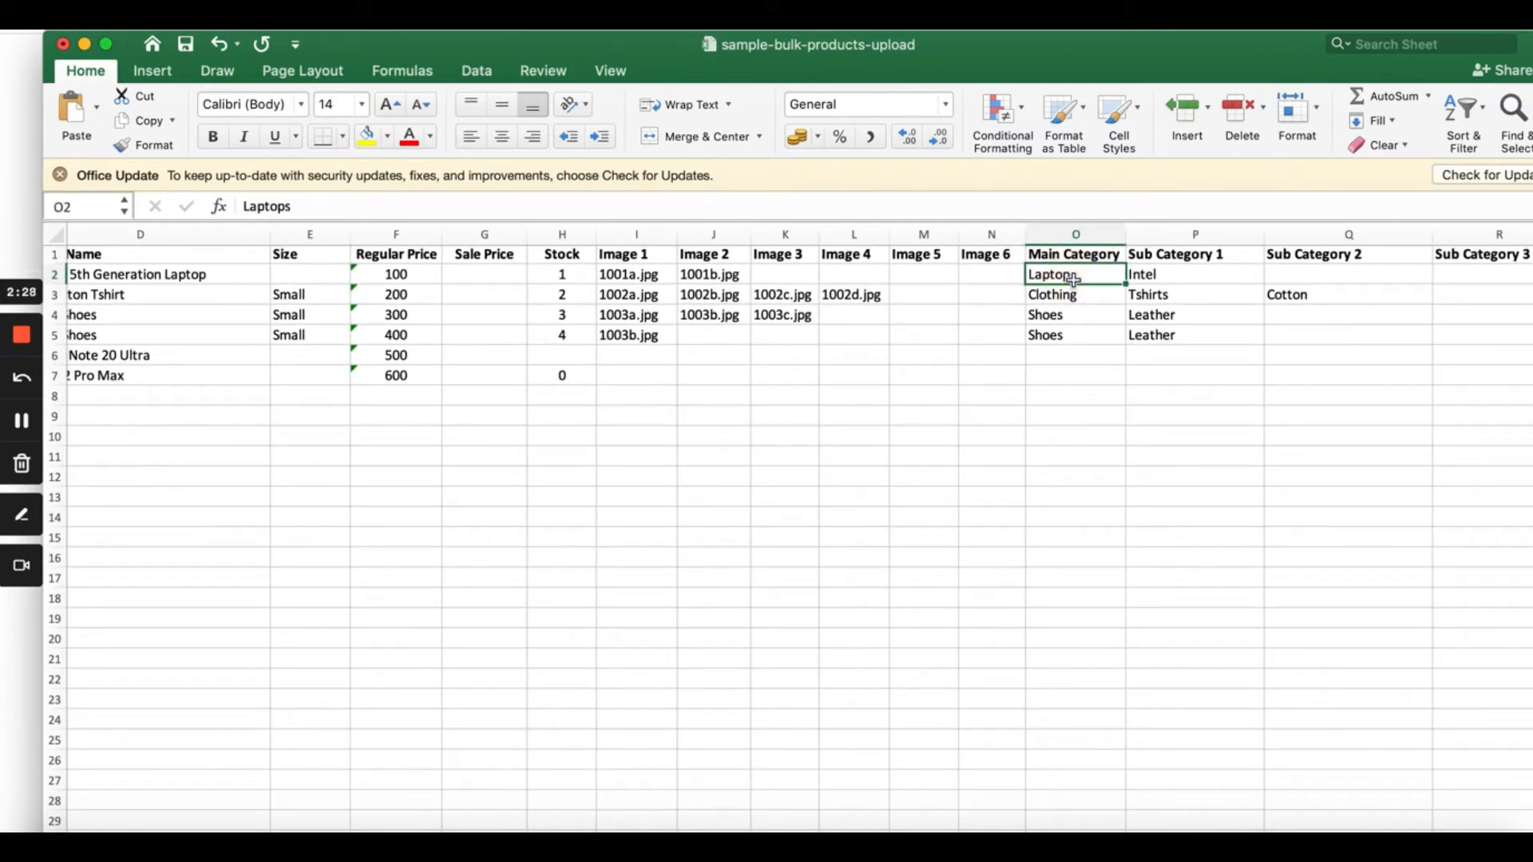
pyautogui.press('Right')
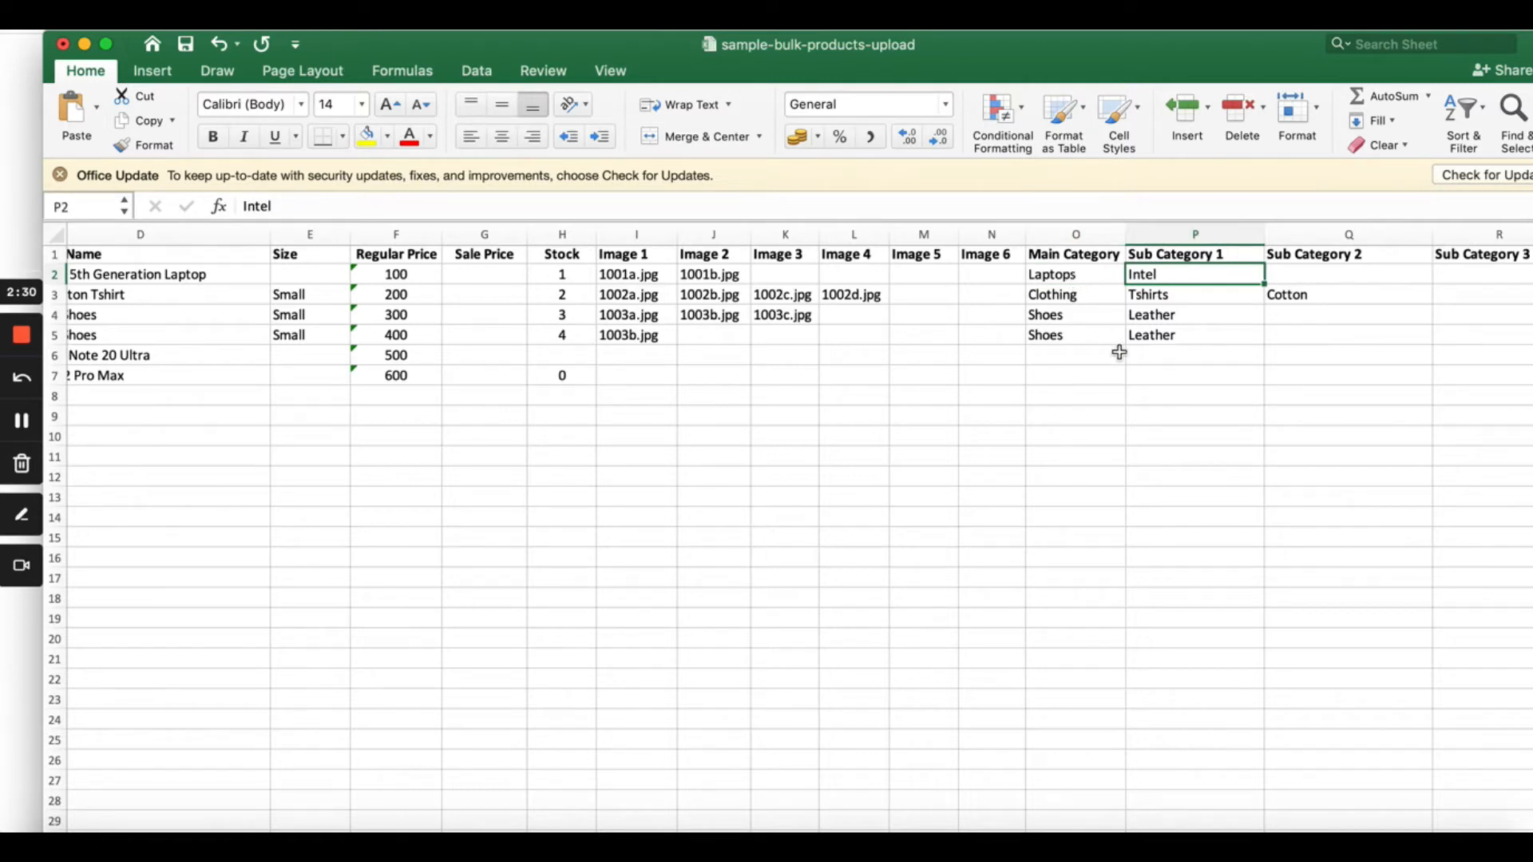
pyautogui.hscroll(3, 1118, 352)
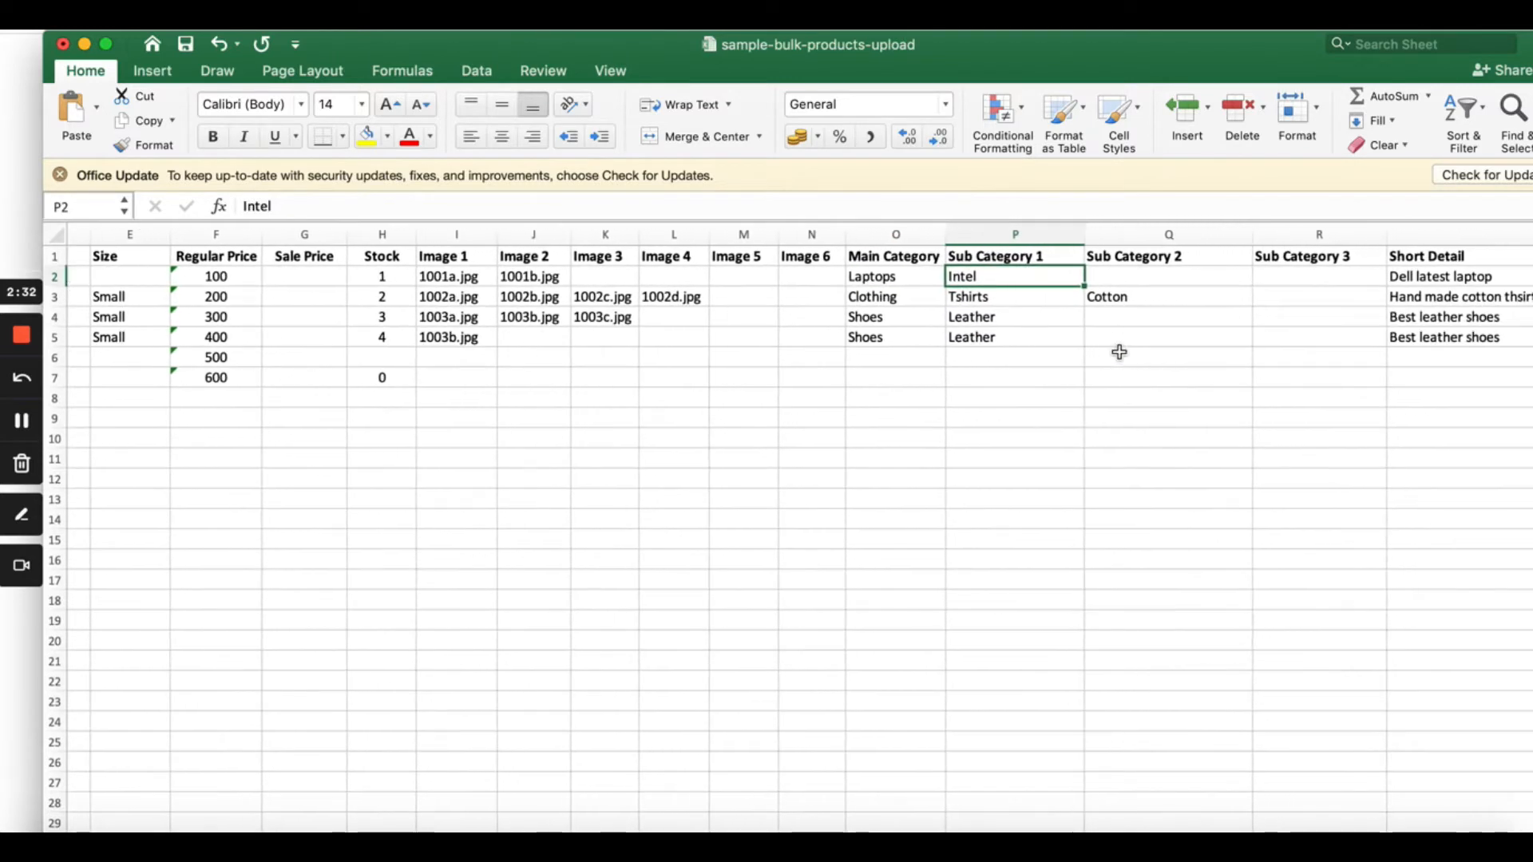
pyautogui.press('Right')
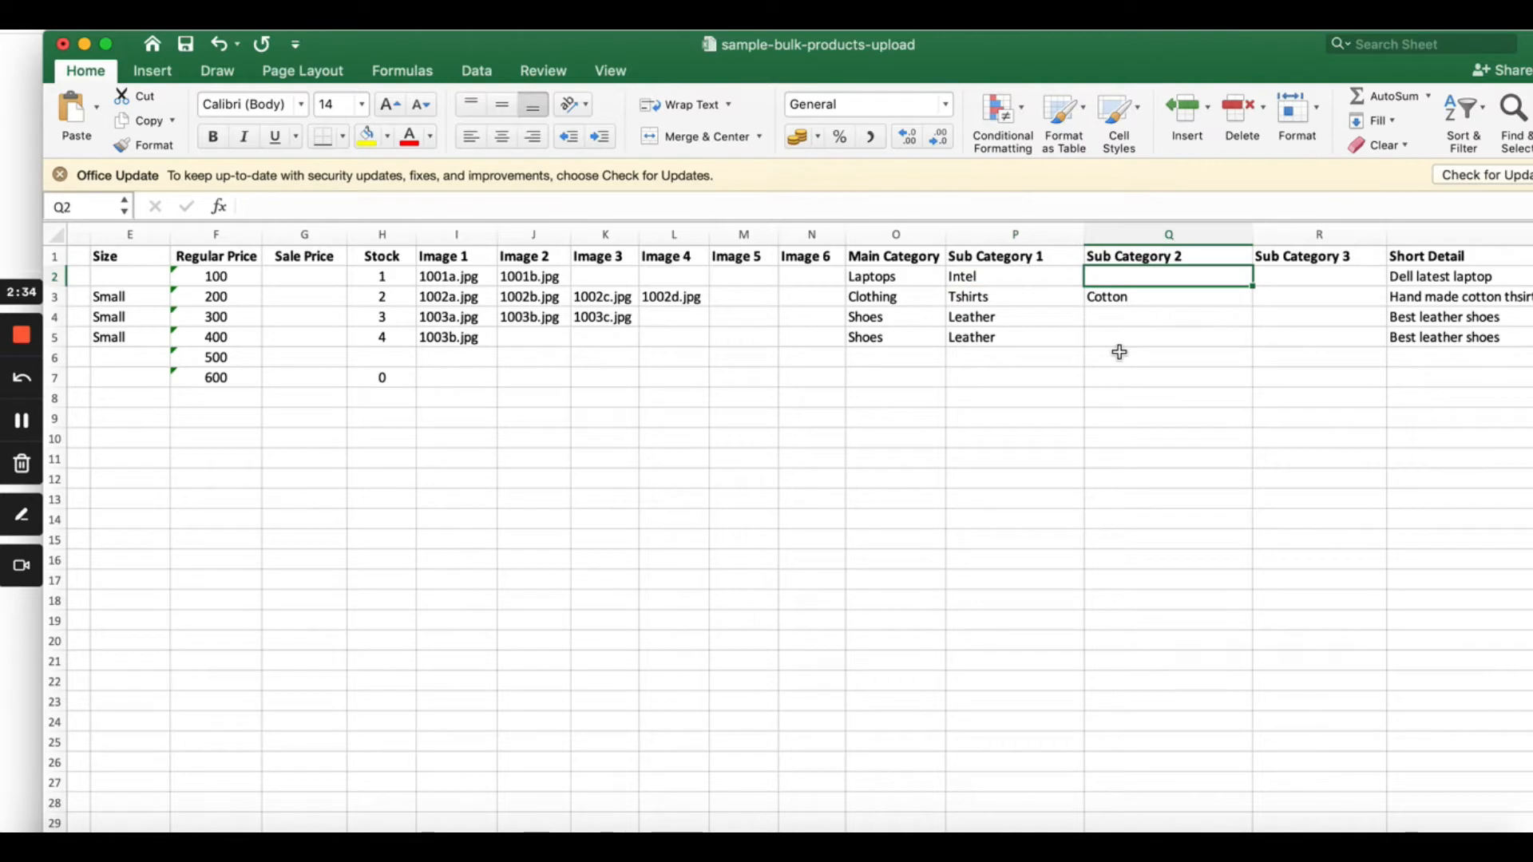
pyautogui.press('Right')
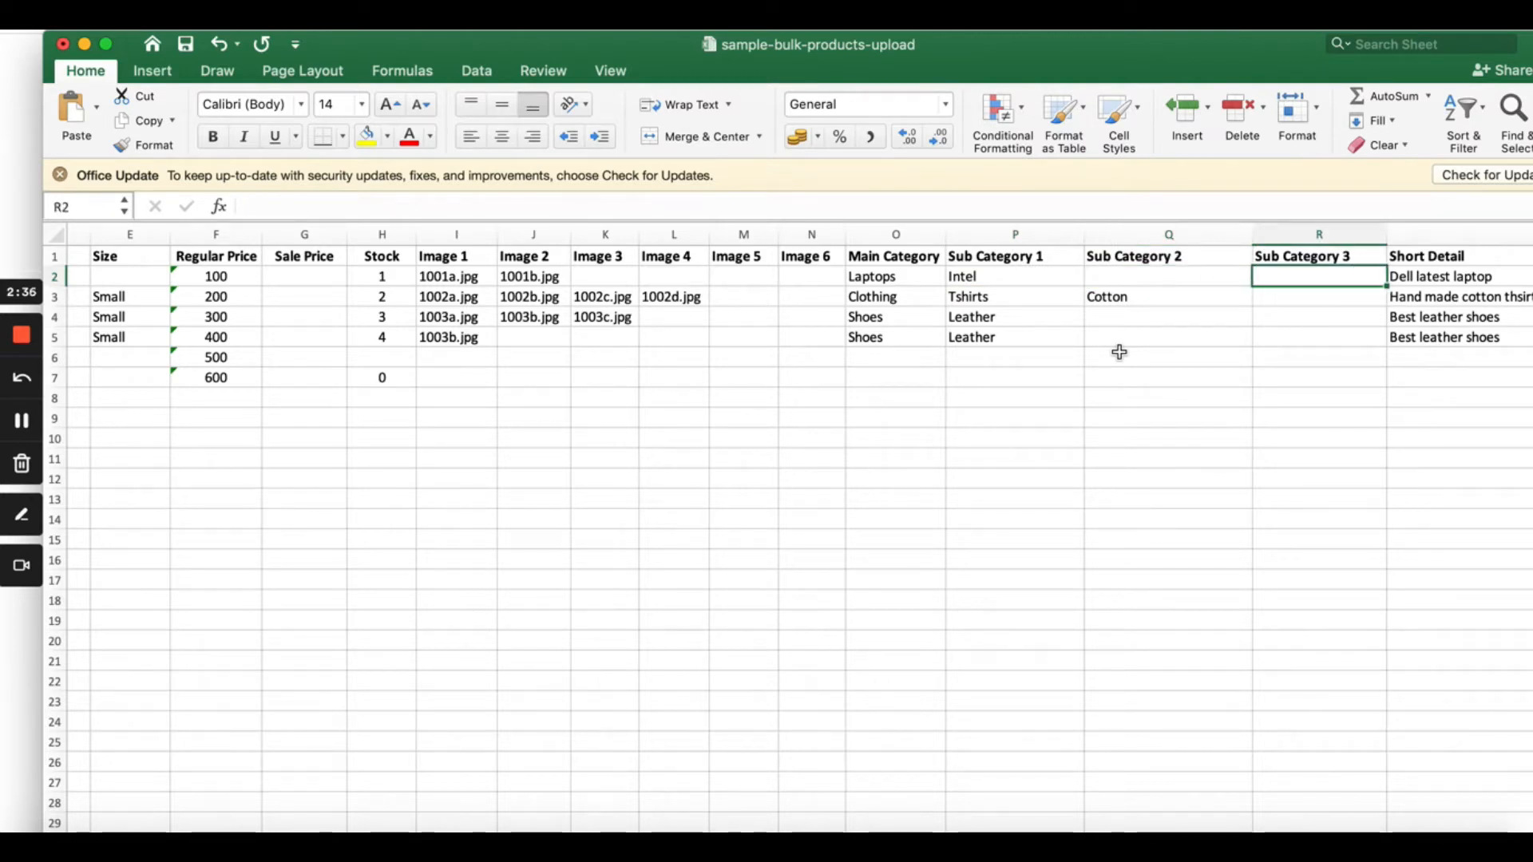
# Narrow the Short Detail column and check the laptop's short description on its store page in Chrome, returning to the Excel workbook
pyautogui.hscroll(6, 1118, 352)
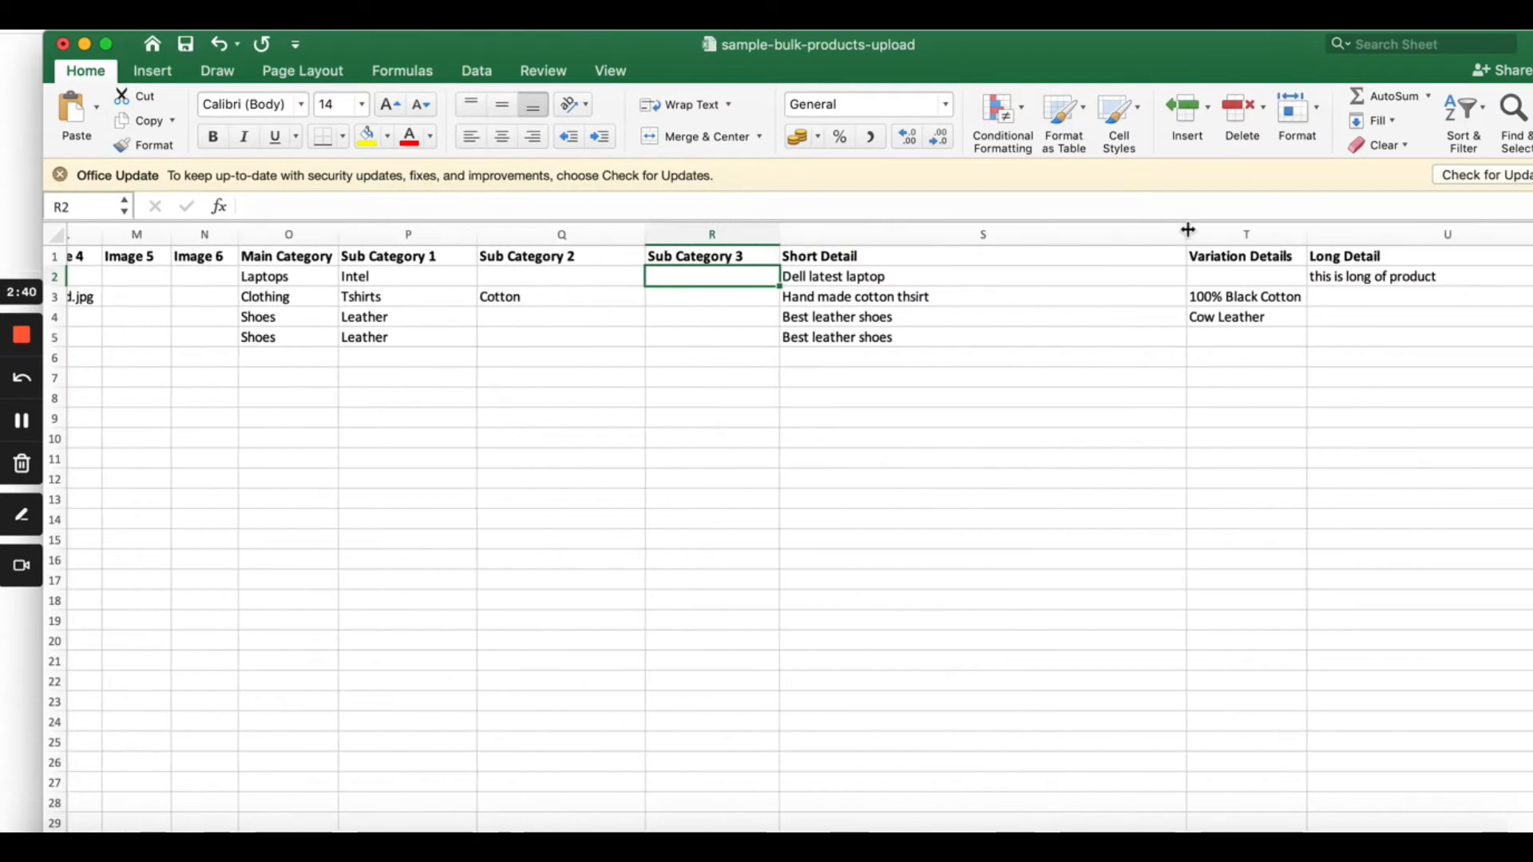
pyautogui.moveTo(1187, 234); pyautogui.dragTo(966, 237)
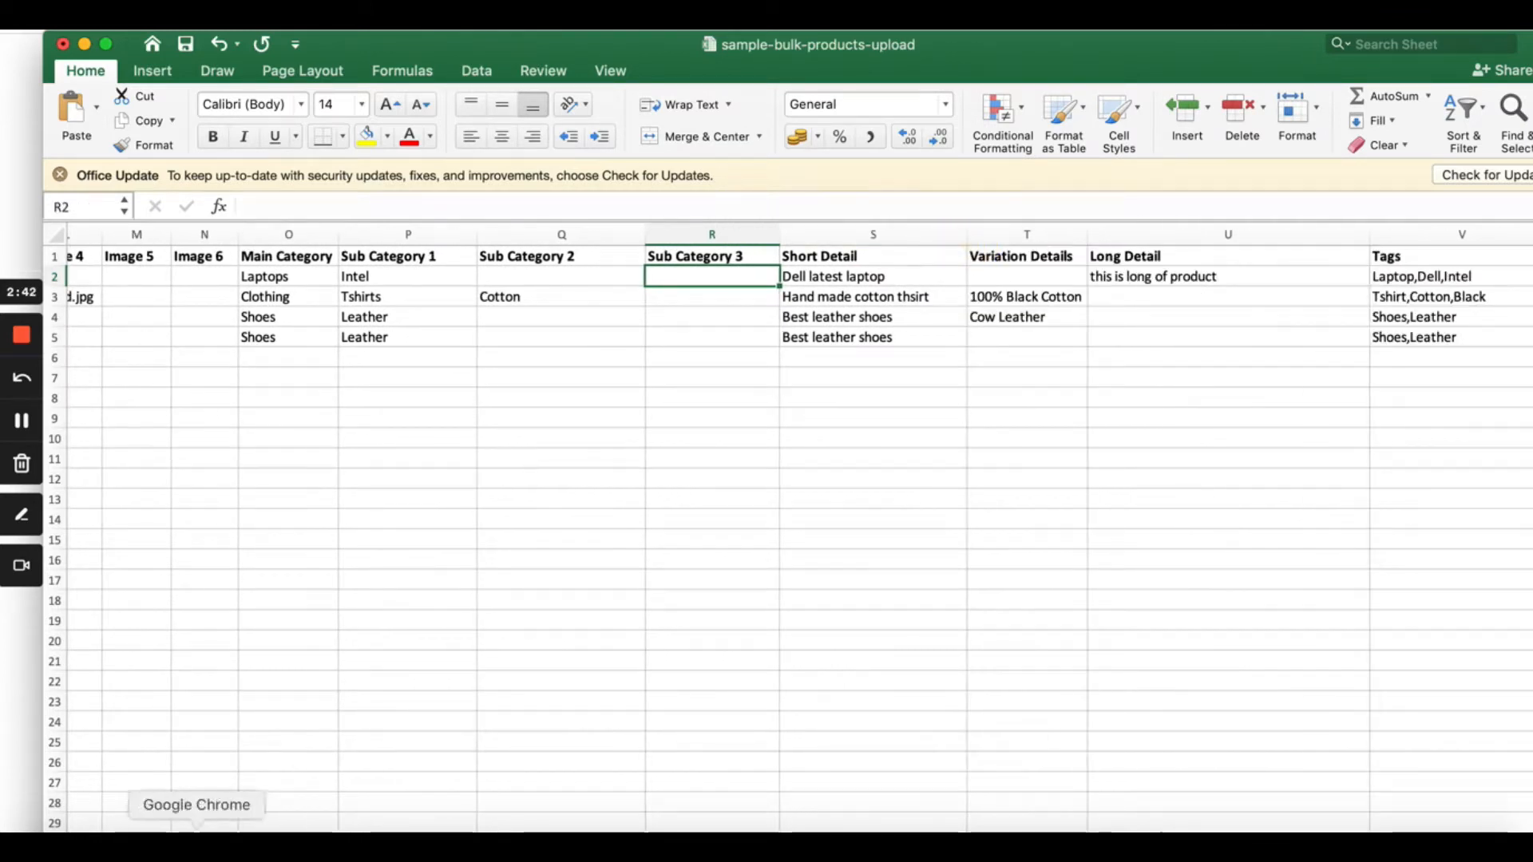
pyautogui.click(202, 826)
pyautogui.moveTo(777, 269); pyautogui.dragTo(884, 268)
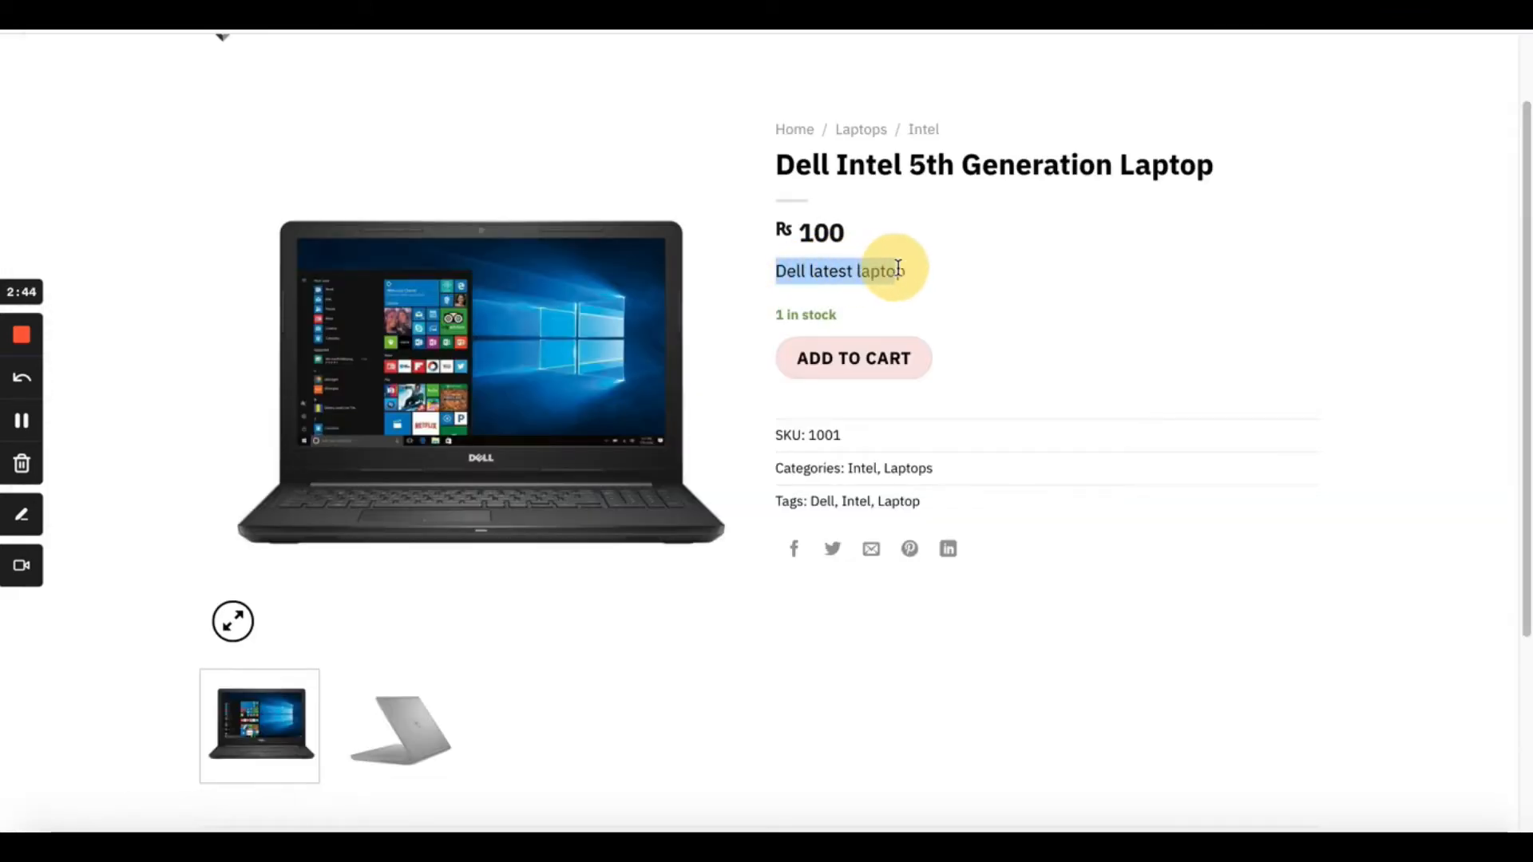
pyautogui.click(942, 275)
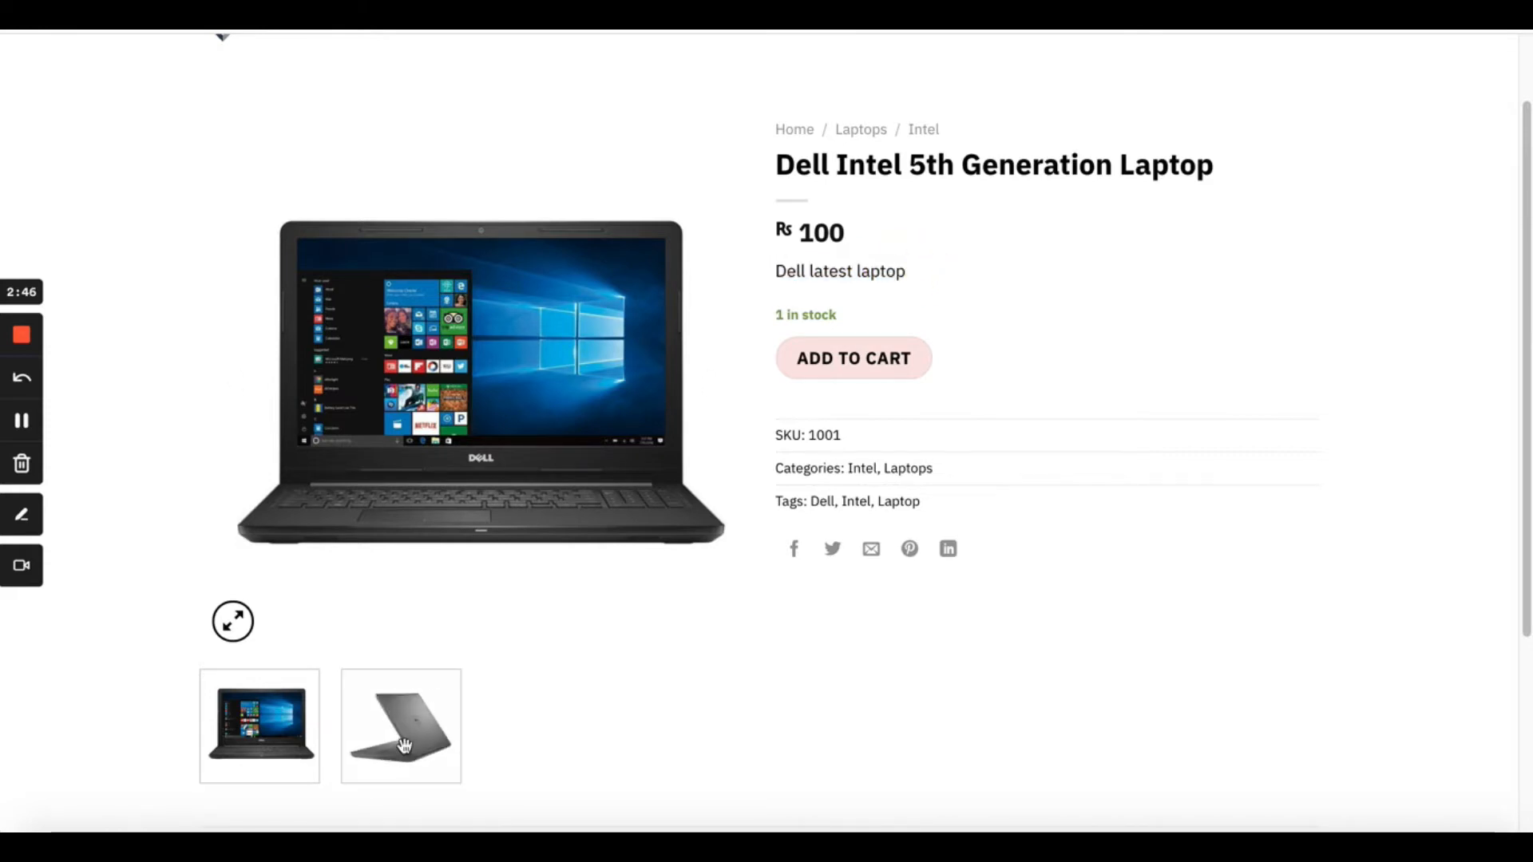
pyautogui.click(301, 826)
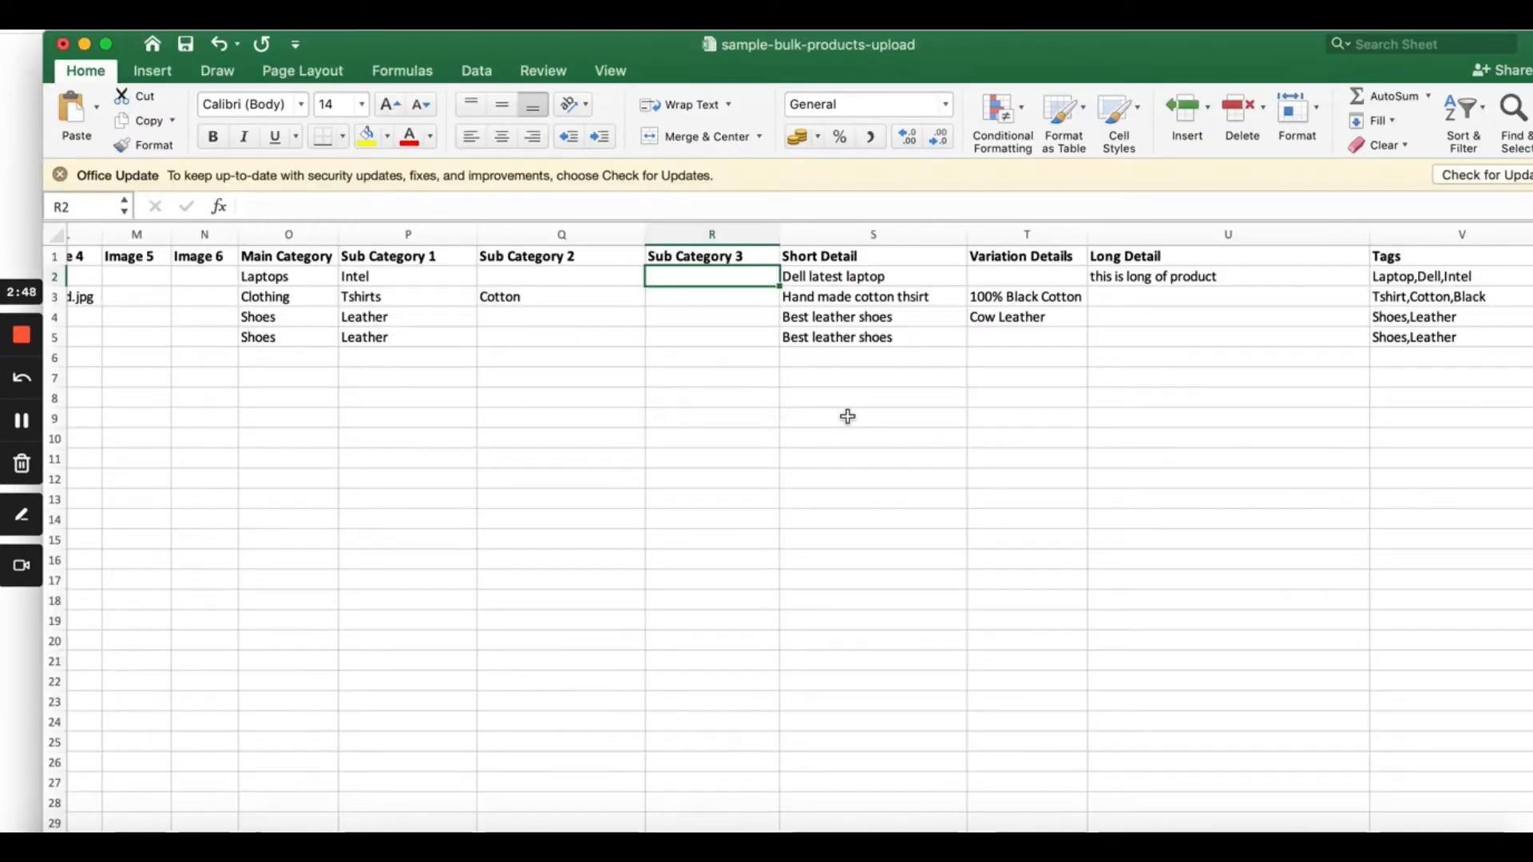
# Examine the laptop's Variation Details and Long Detail cells, compare the long detail with the description on its Chrome store page, and return to Excel
pyautogui.click(990, 277)
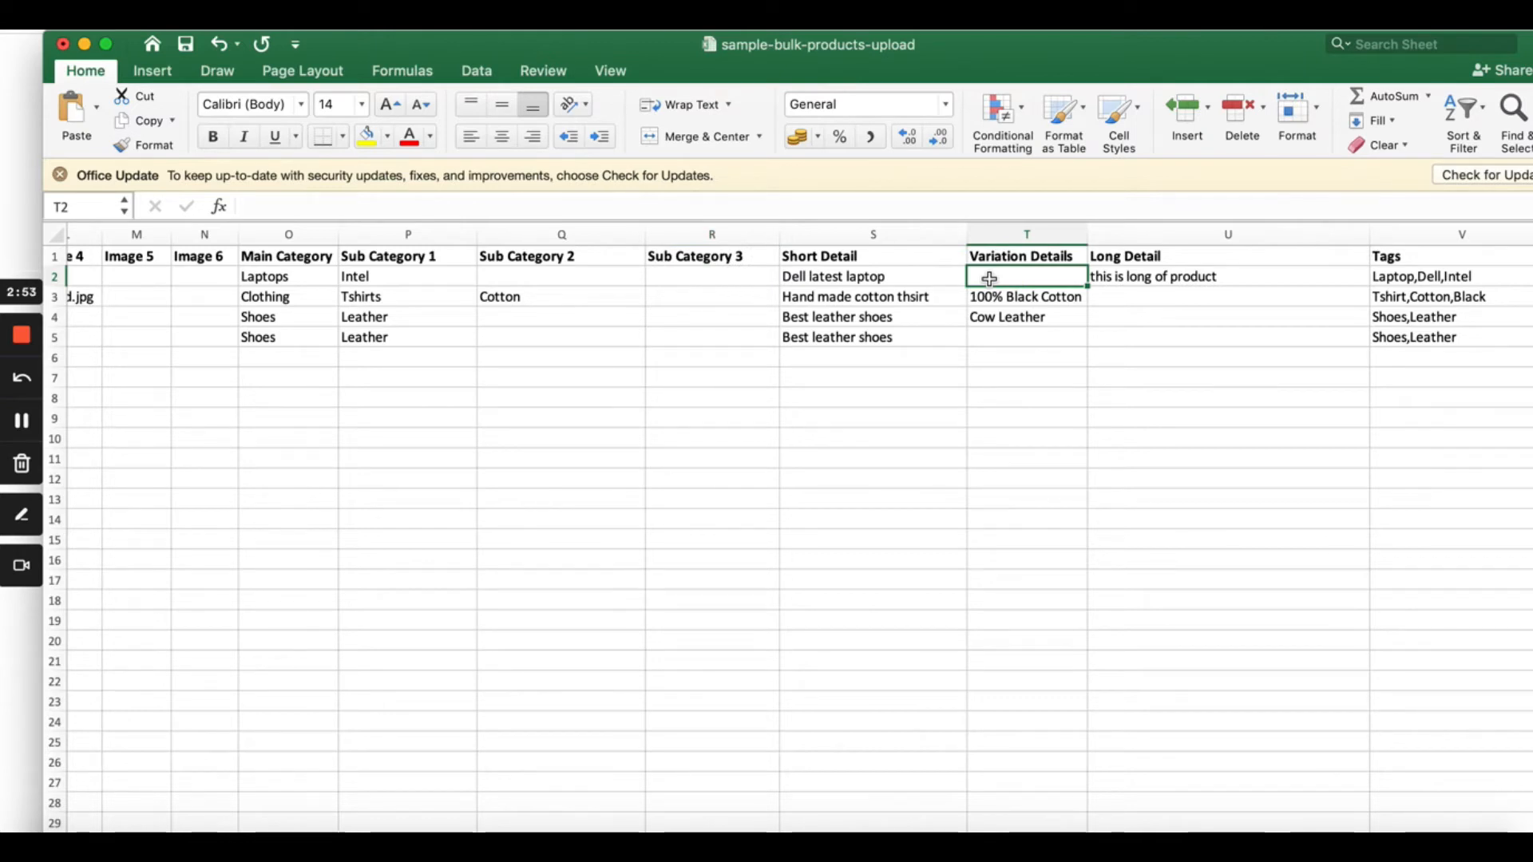
pyautogui.hscroll(3, 990, 278)
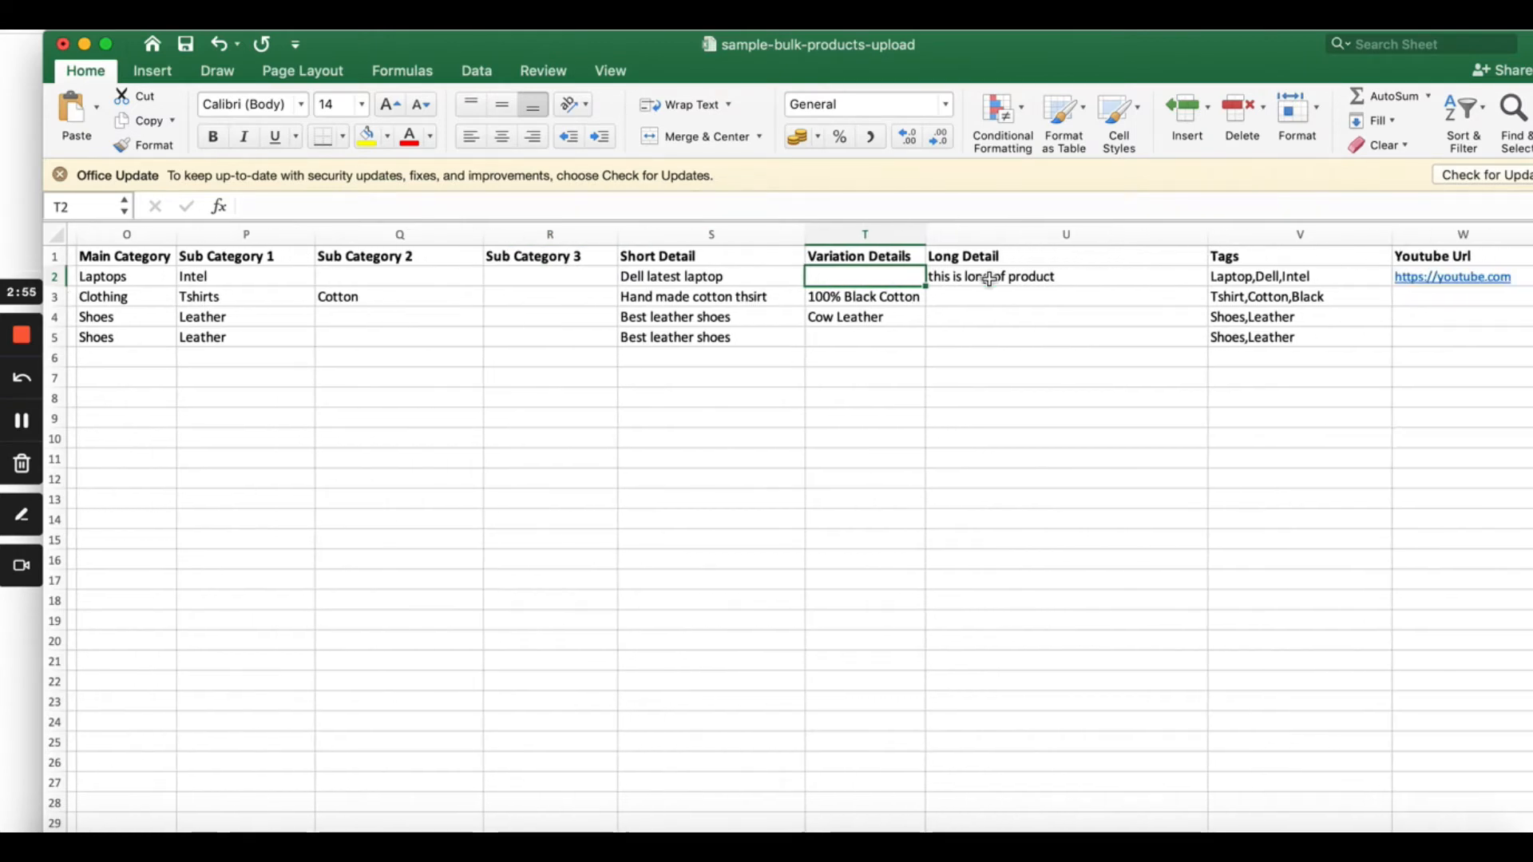
pyautogui.click(989, 279)
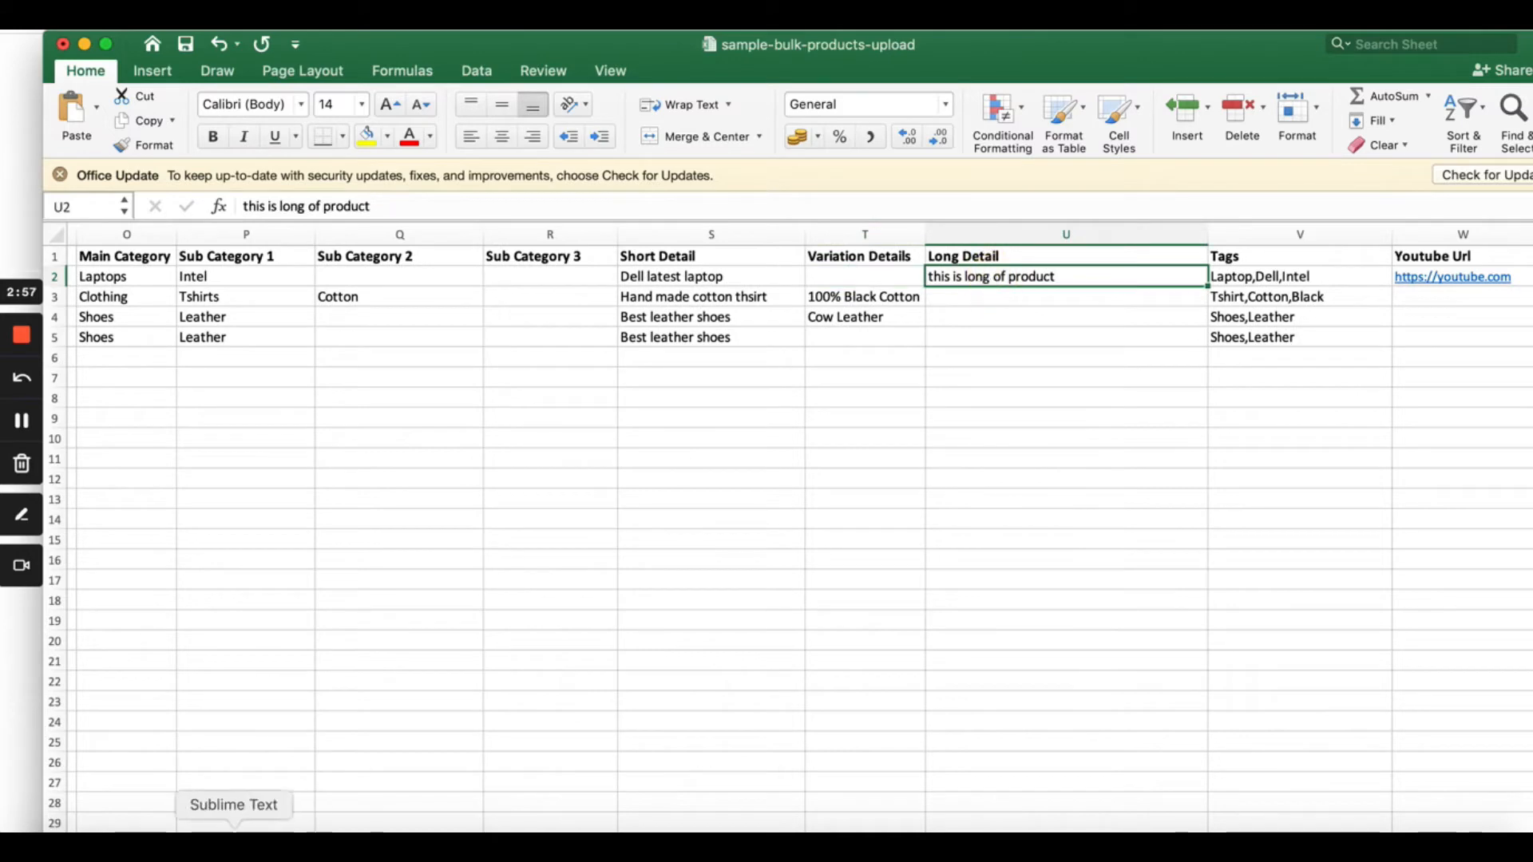
pyautogui.click(196, 830)
pyautogui.scroll(-5, 471, 653)
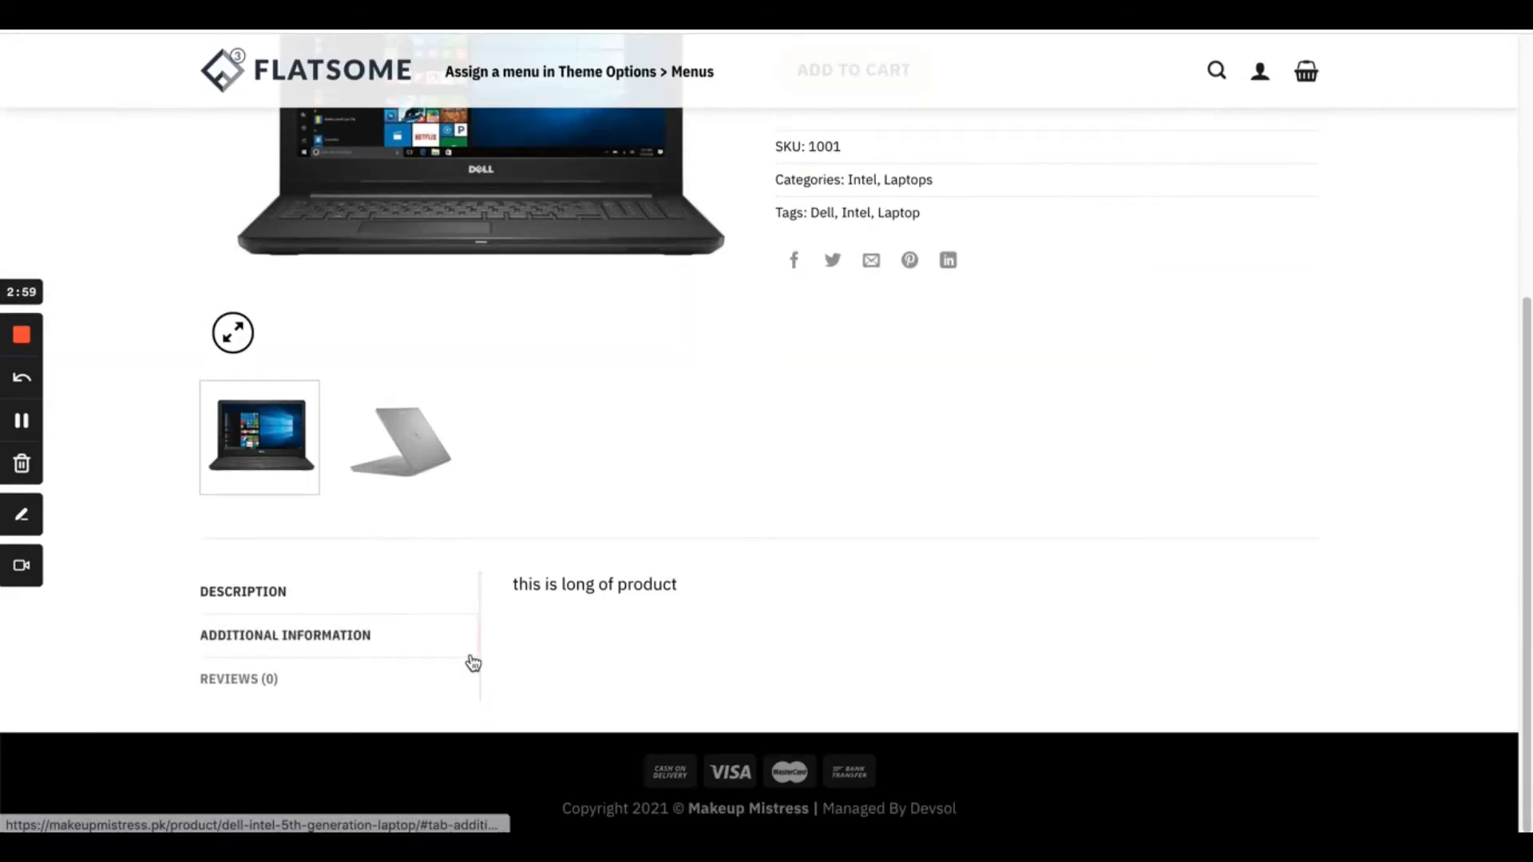
pyautogui.tripleClick(575, 586)
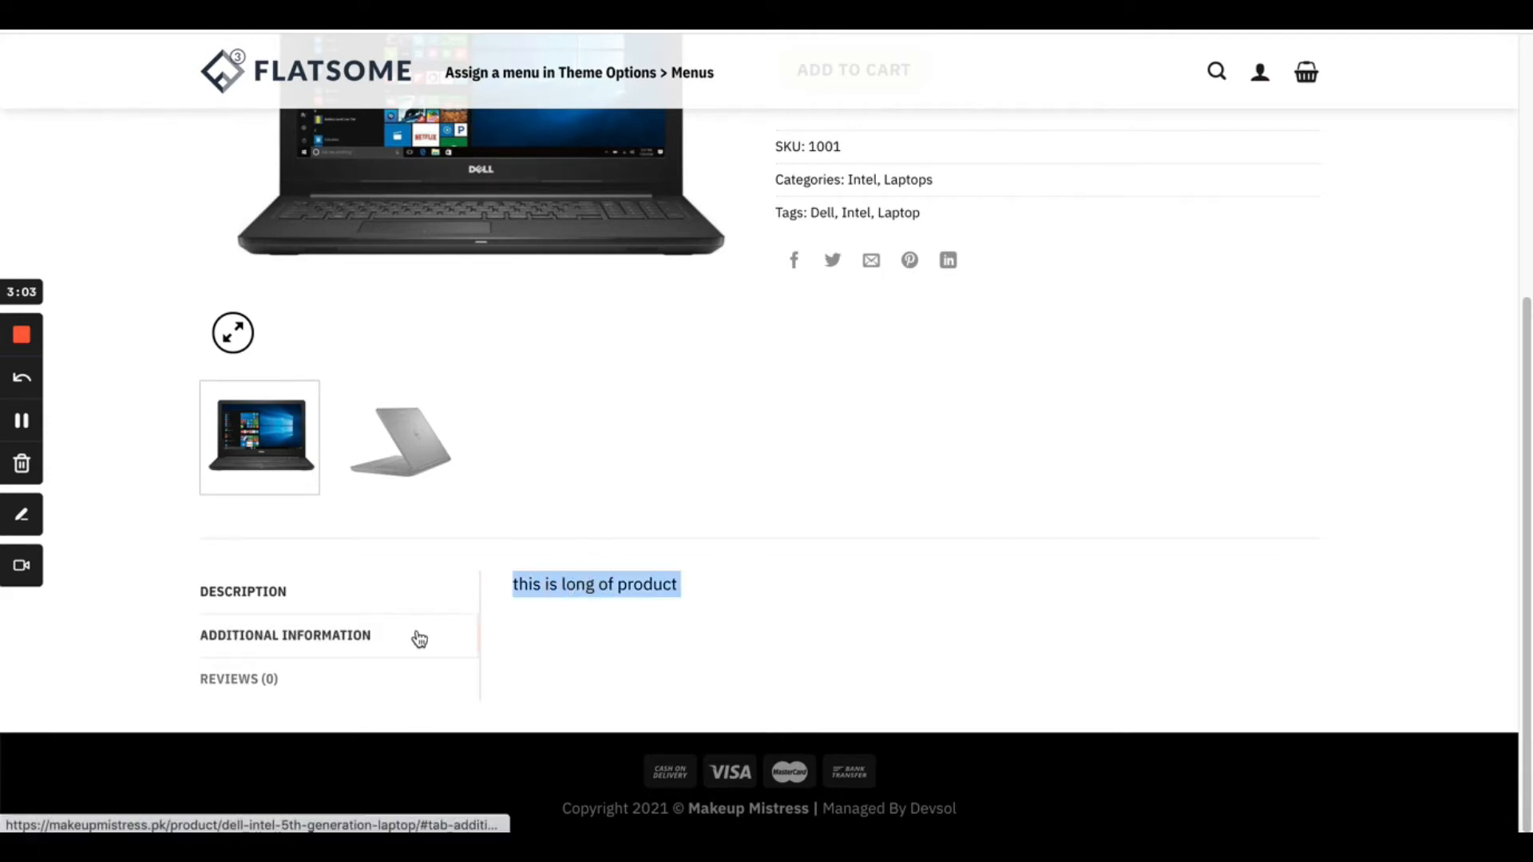
pyautogui.click(302, 765)
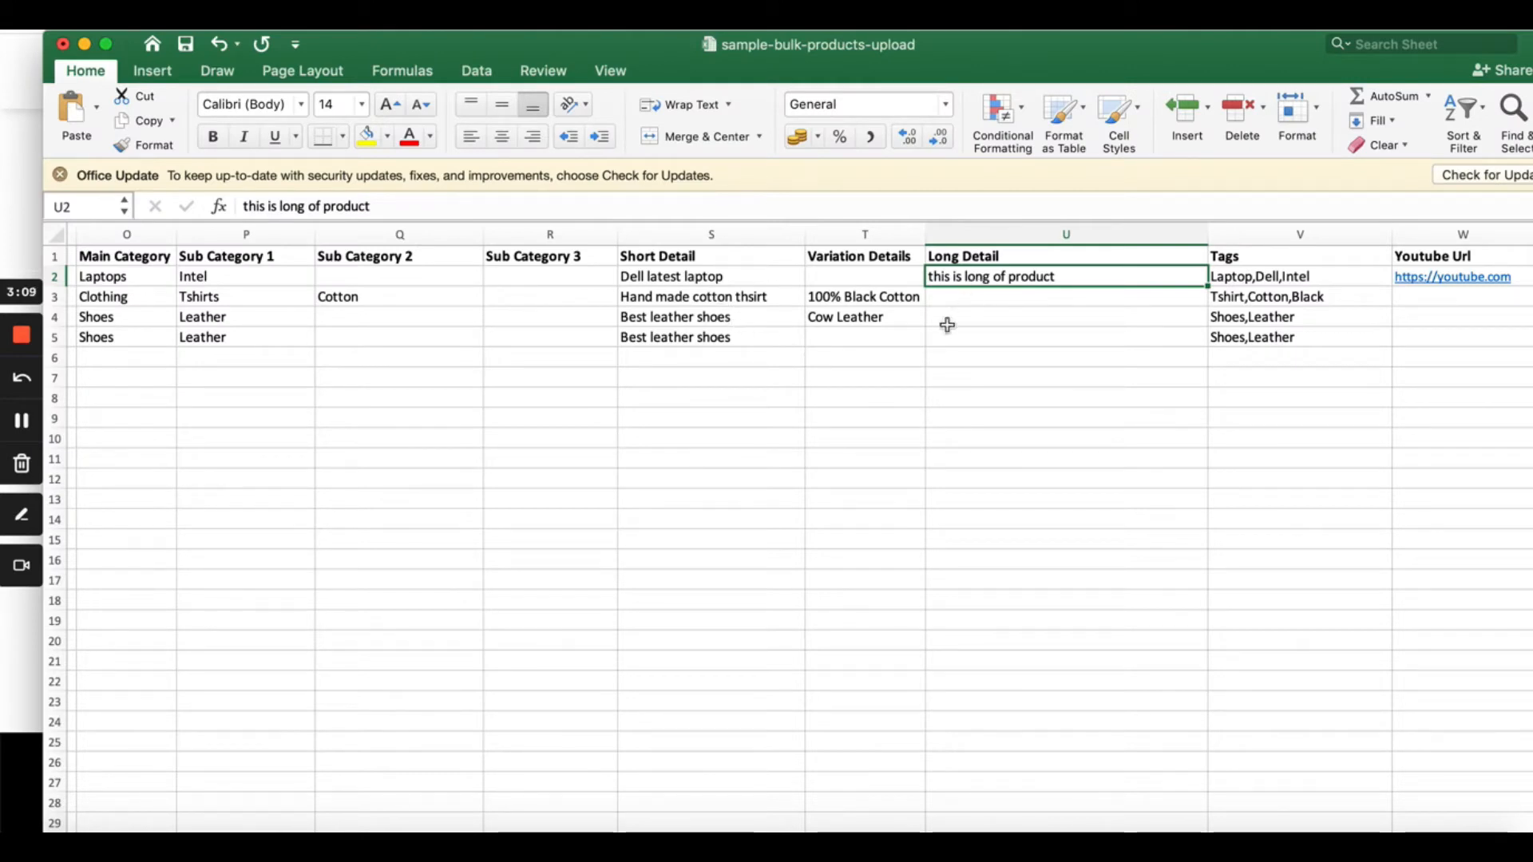
# Compare the laptop's Tags cell with the tags on its store page in Chrome, and return to the Excel workbook
pyautogui.hscroll(3, 921, 356)
pyautogui.click(1081, 277)
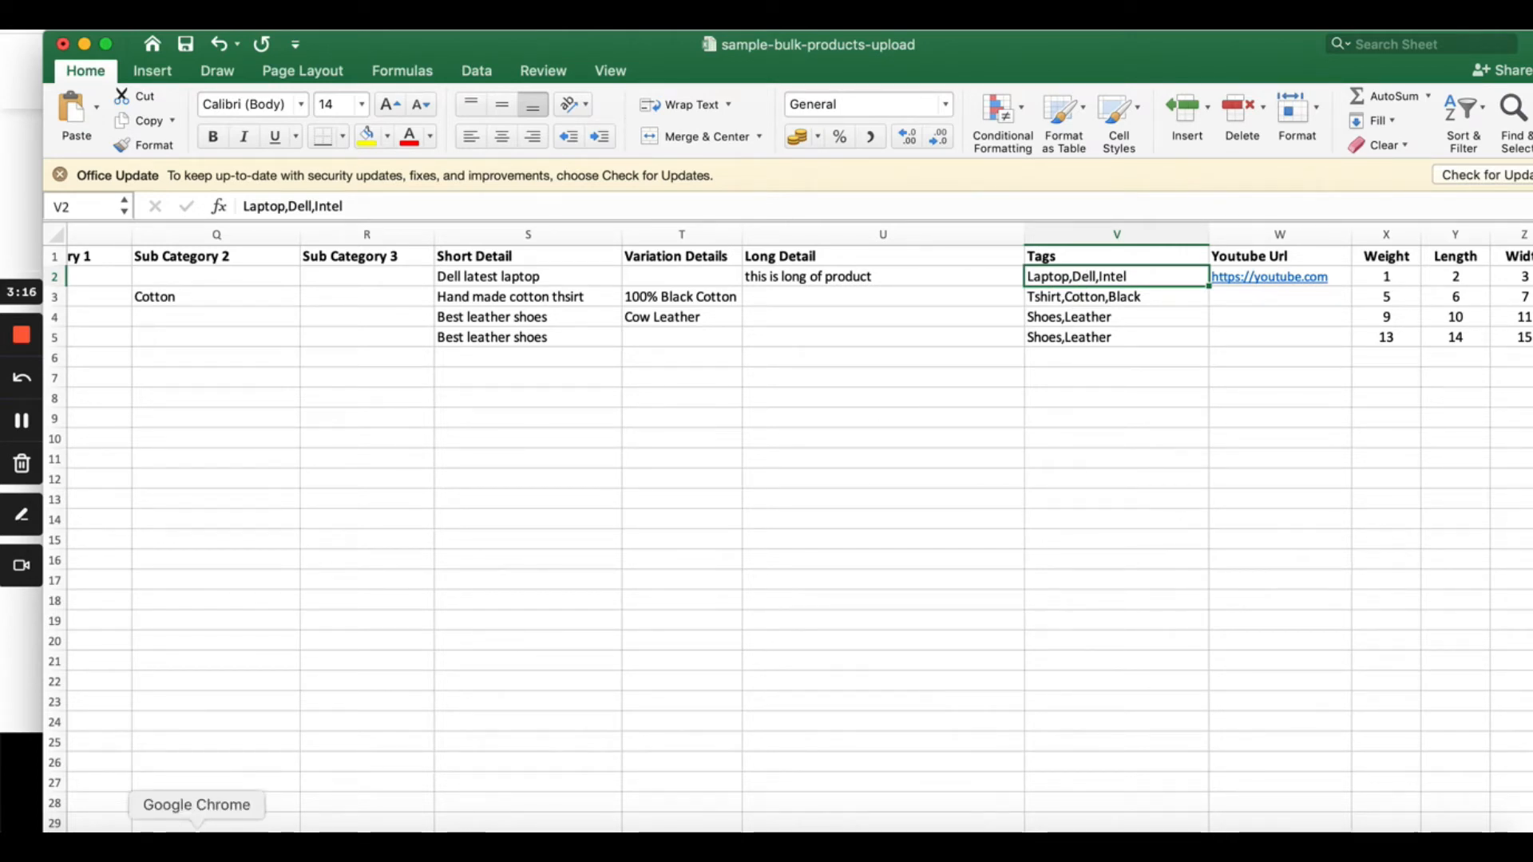
pyautogui.click(196, 831)
pyautogui.scroll(5, 691, 513)
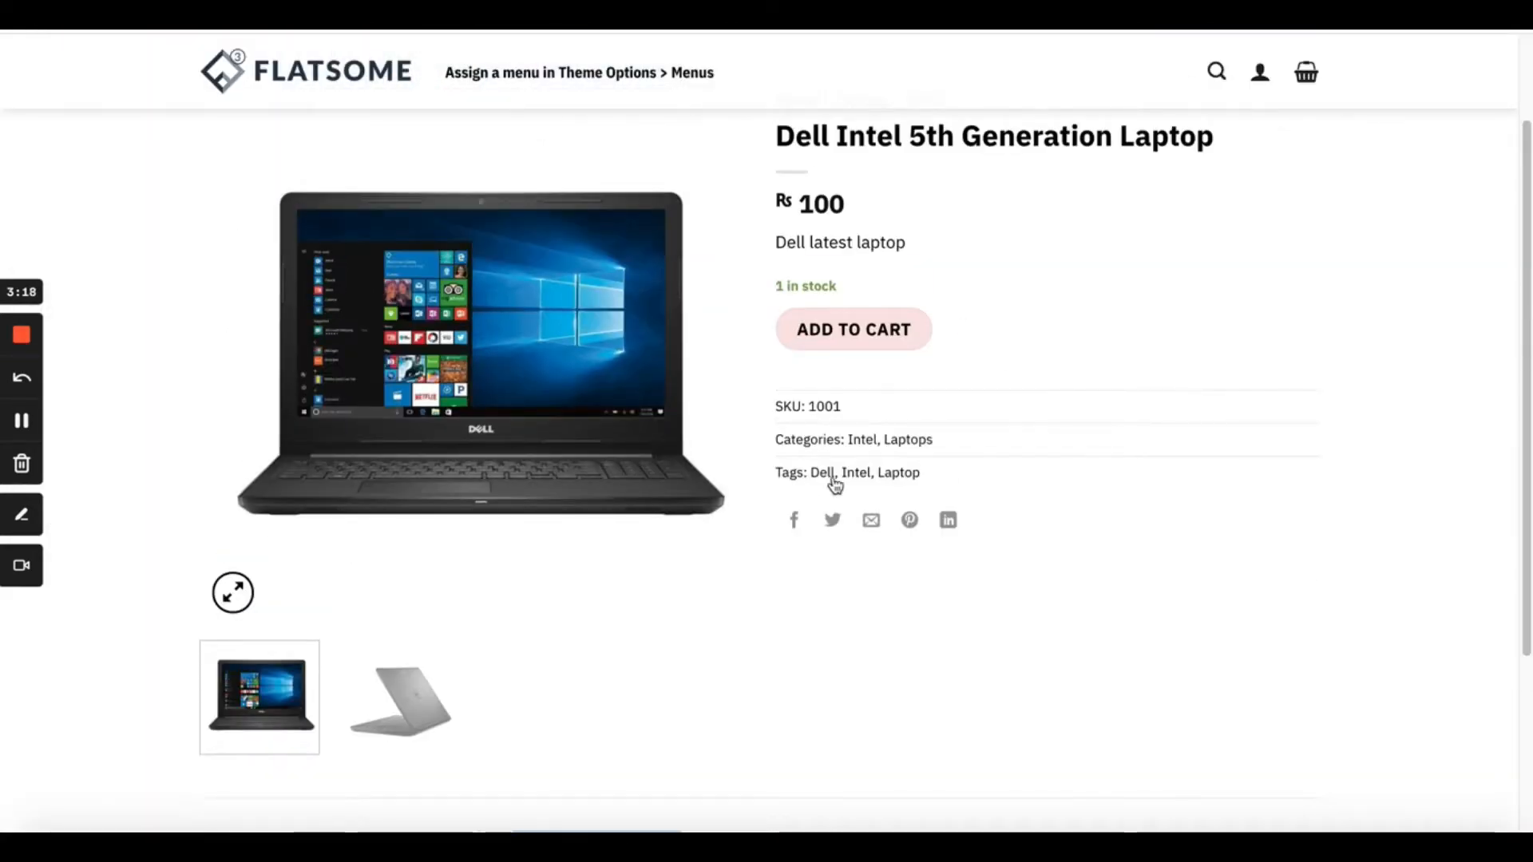
pyautogui.click(308, 830)
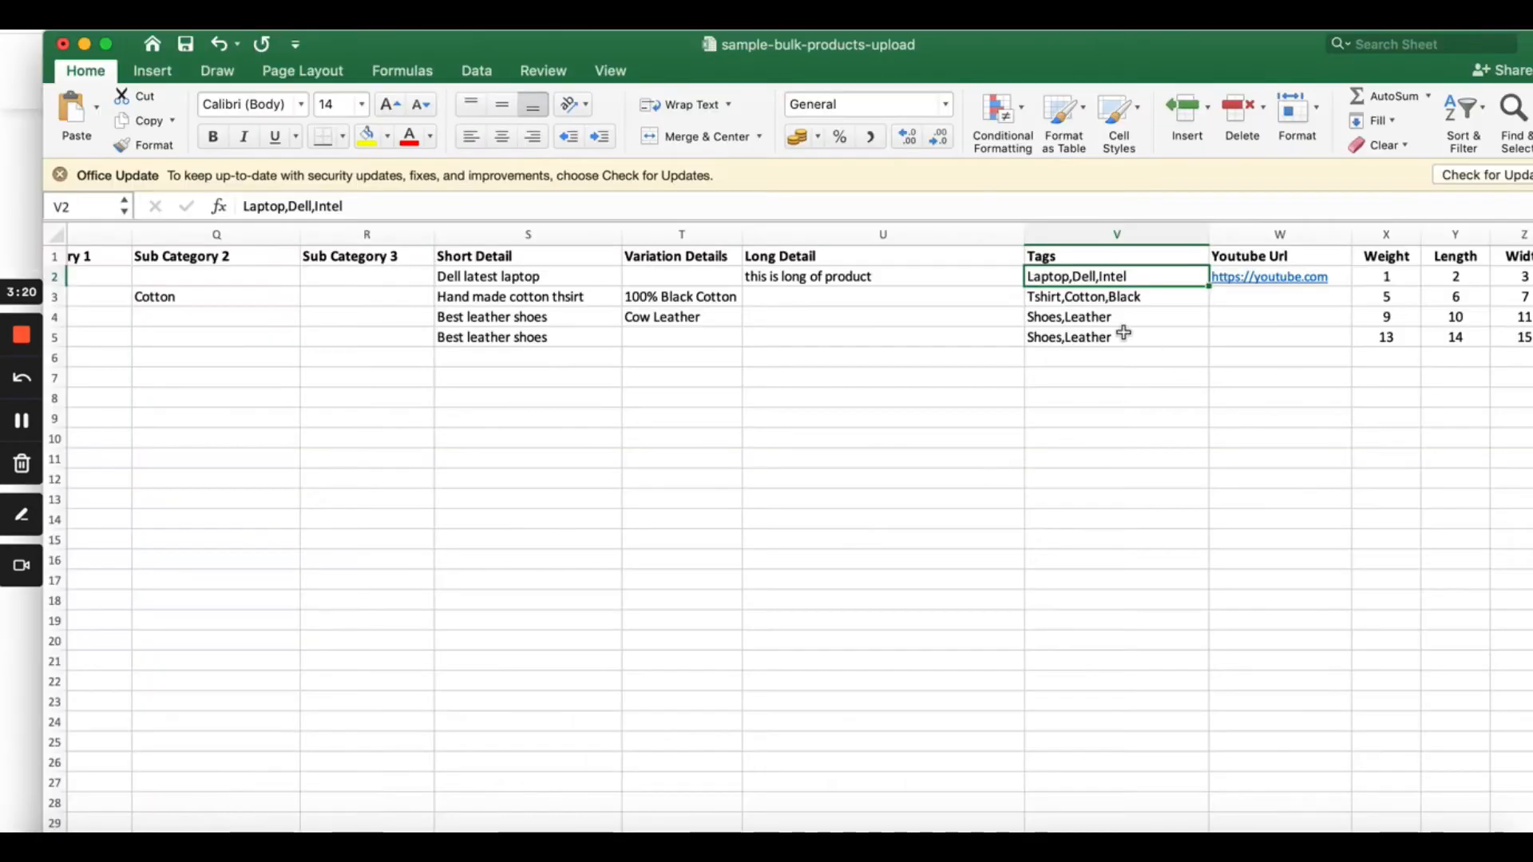
# Examine the Youtube Url, Weight, Length, Width and Height columns in the Dell laptop's row
pyautogui.press('Right')
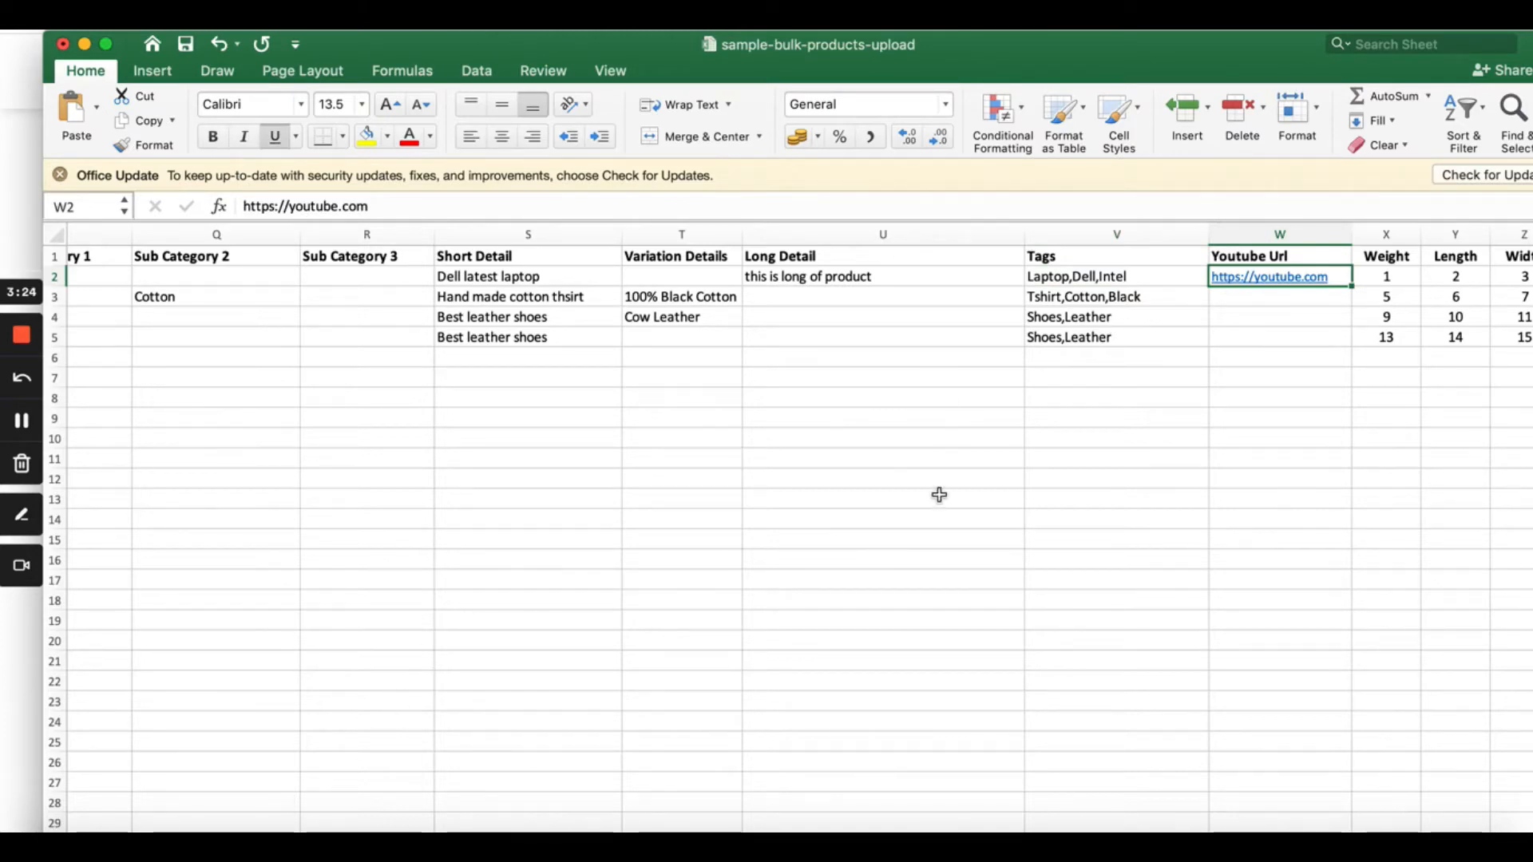
pyautogui.hscroll(3, 938, 495)
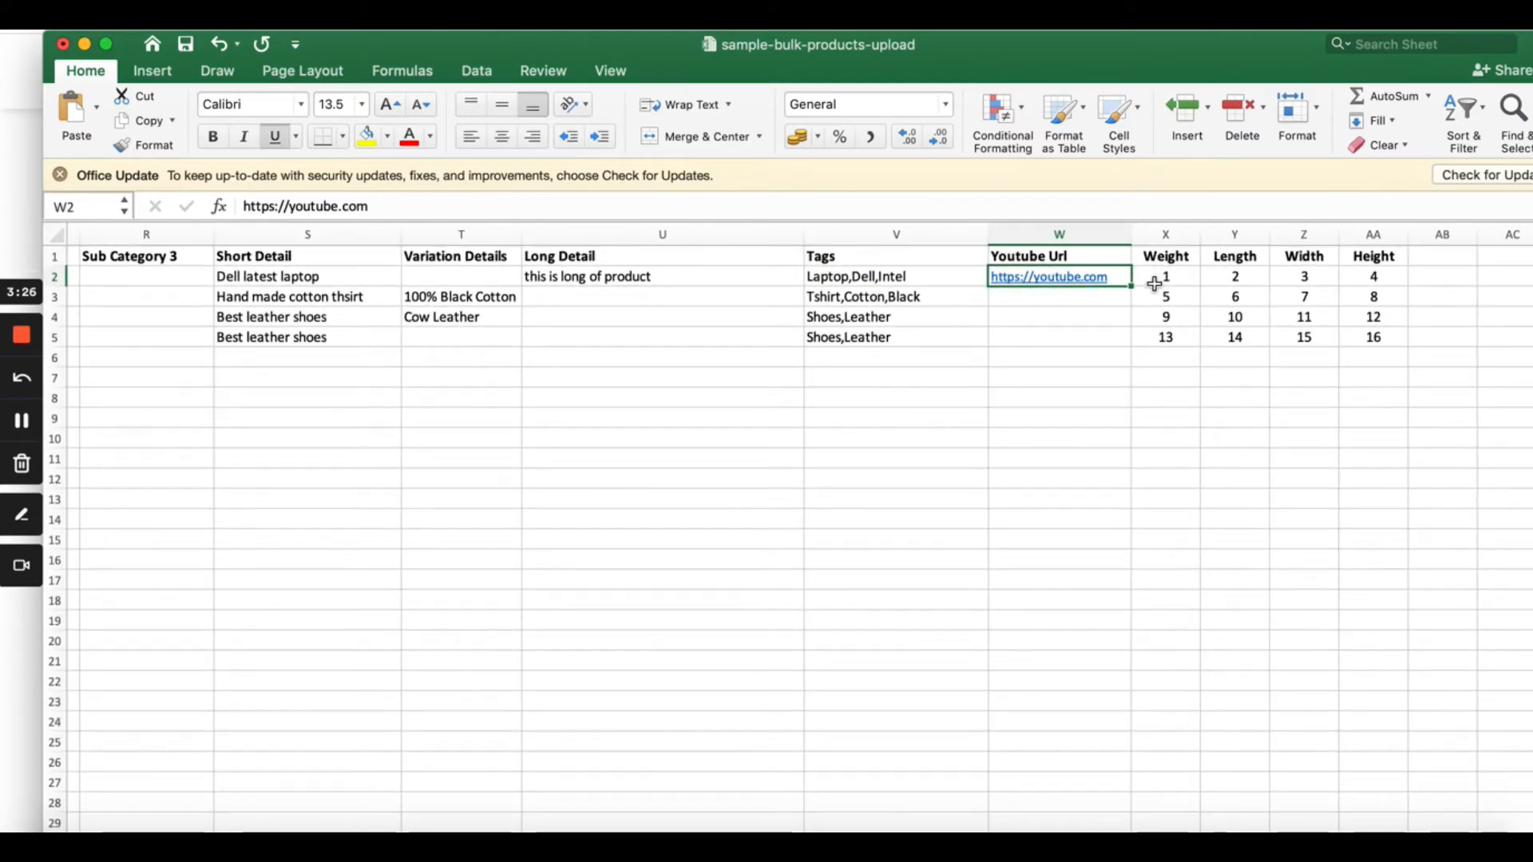
pyautogui.press('Right')
pyautogui.press('Right')
pyautogui.press('Right')
pyautogui.press('Right')
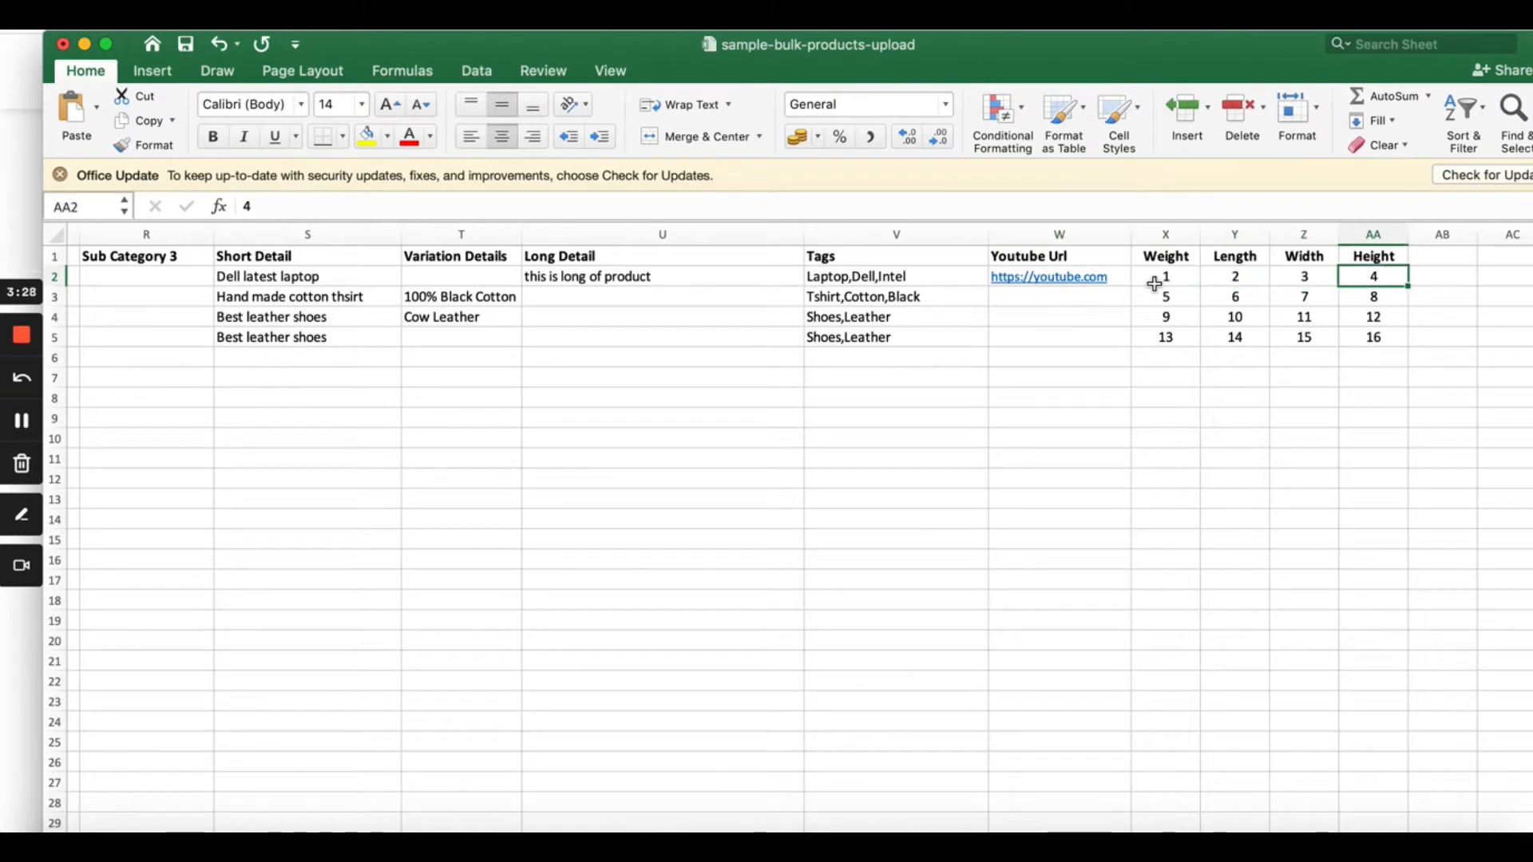
pyautogui.press('Left')
pyautogui.press('Left')
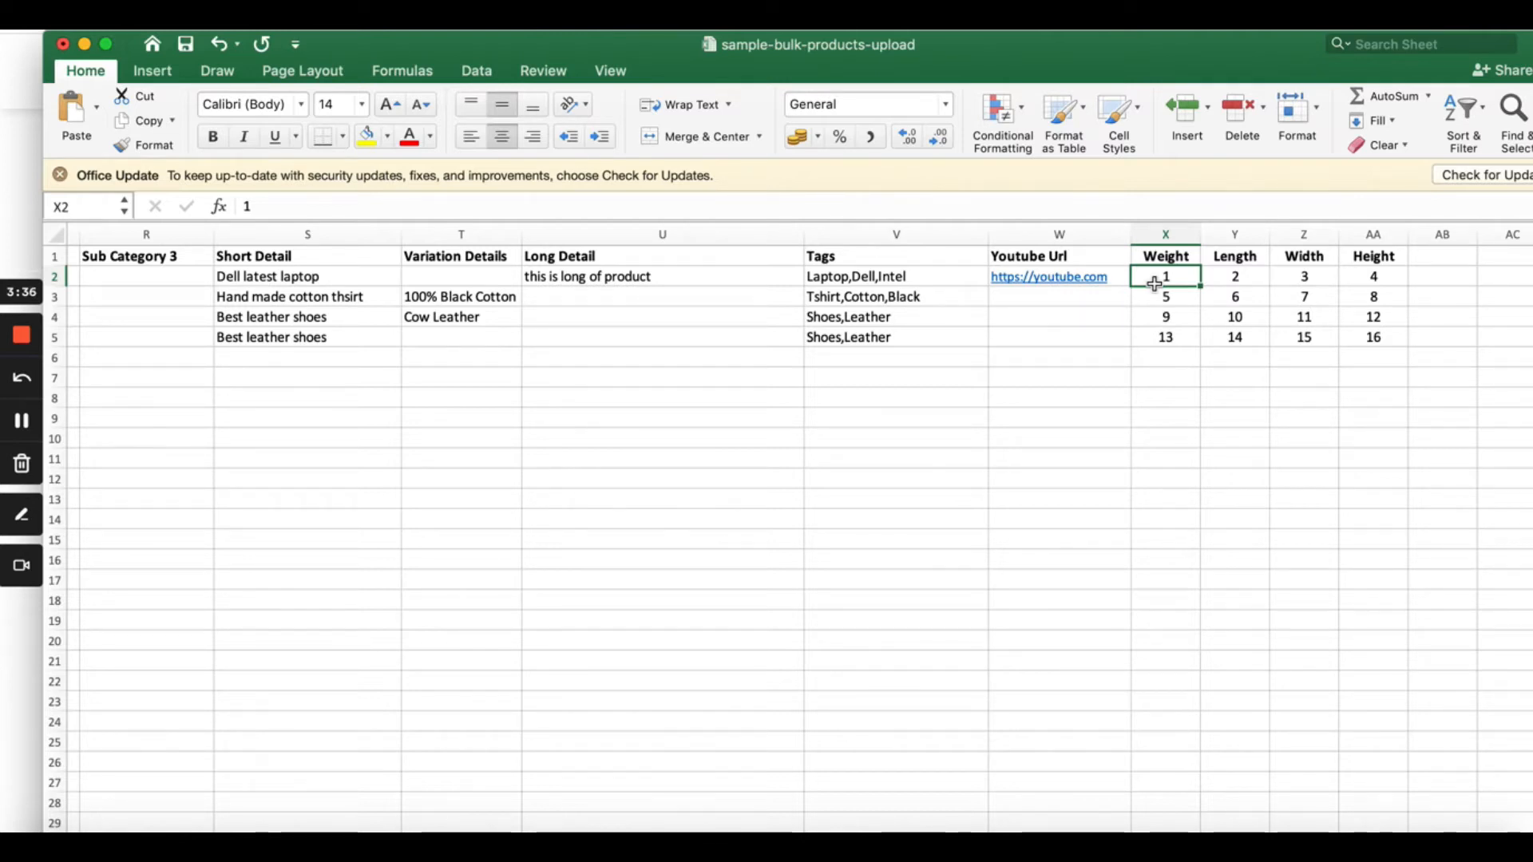
pyautogui.press('Right')
pyautogui.press('Right')
pyautogui.press('Right')
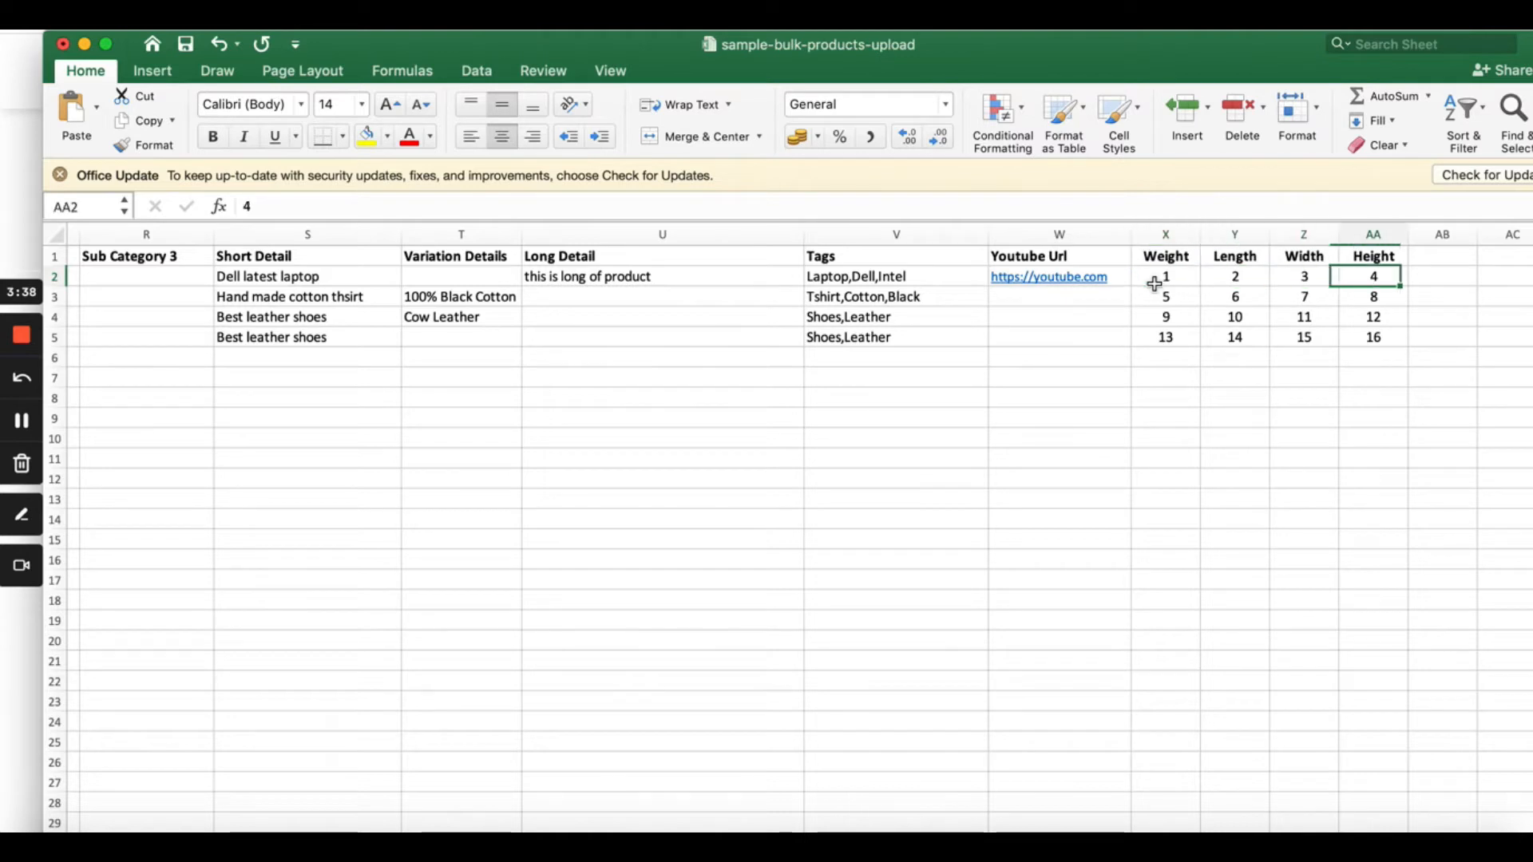
pyautogui.press('Left')
pyautogui.press('Left')
pyautogui.press('Left')
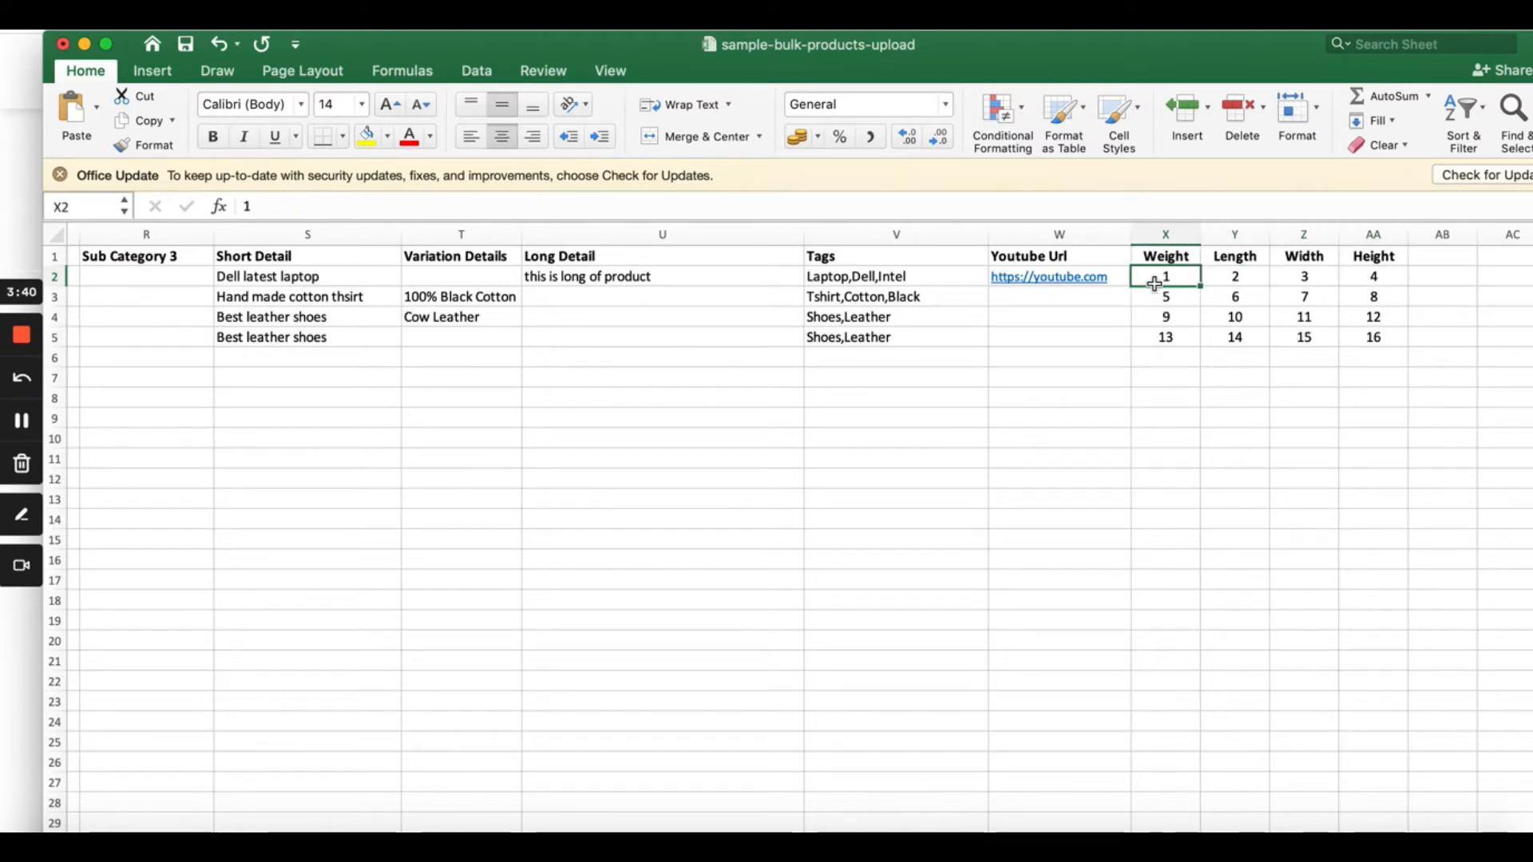
# Clear the Dell laptop's weight cell and enter 1 in it again
pyautogui.press('Delete')
pyautogui.write('1')
pyautogui.doubleClick(1229, 279)
pyautogui.press('Escape')
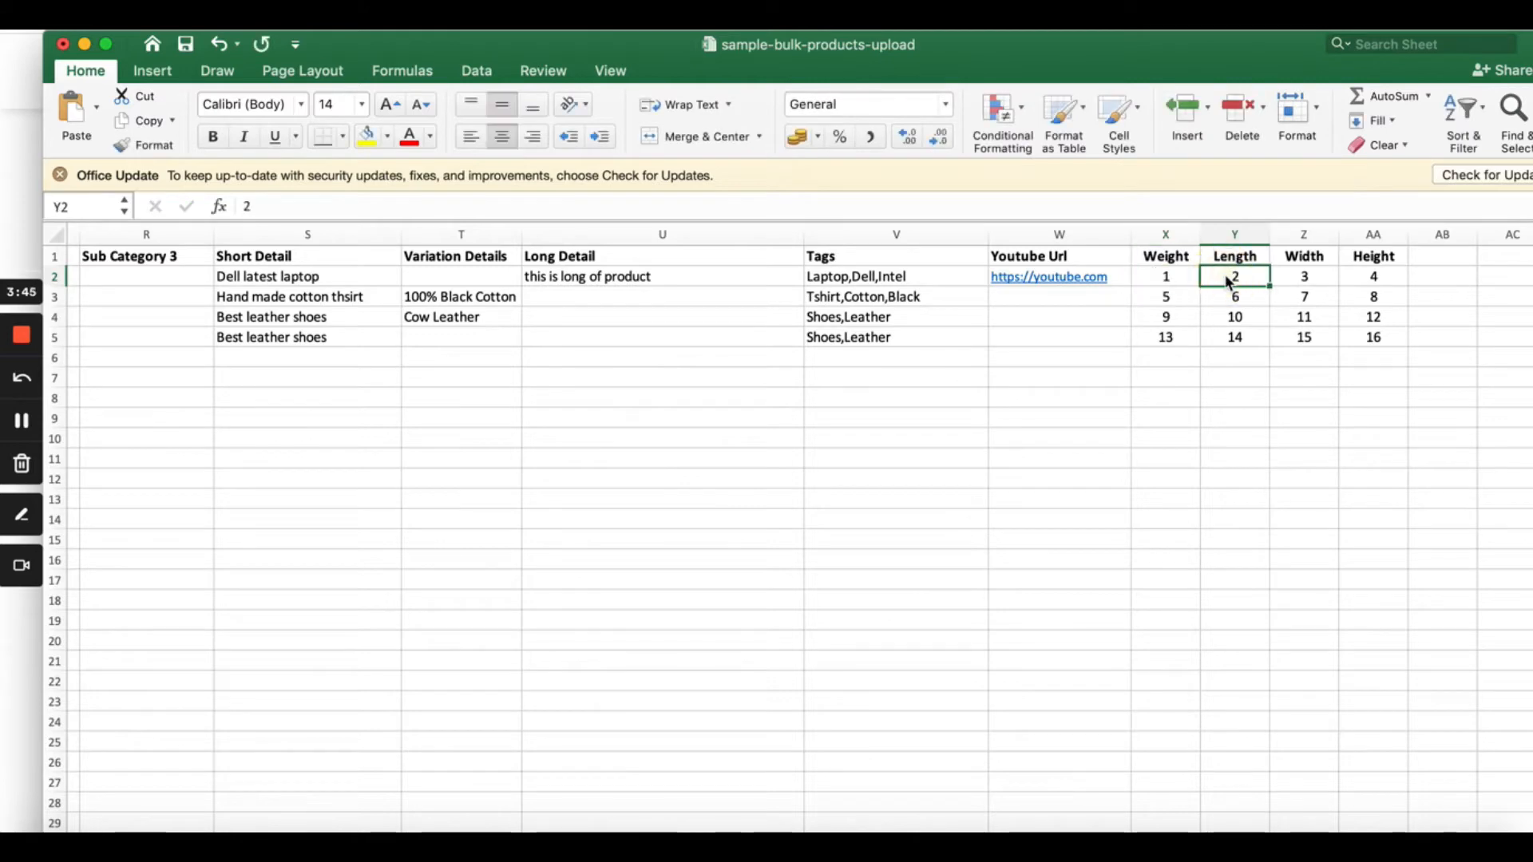
# Return to the start of the Dell laptop's row and select its Image 1 file name
pyautogui.press('Left')
pyautogui.press('Left')
pyautogui.press('Left')
pyautogui.press('Left')
pyautogui.press('Left')
pyautogui.press('Left')
pyautogui.press('Left')
pyautogui.press('Left')
pyautogui.press('Left')
pyautogui.press('Left')
pyautogui.press('Left')
pyautogui.press('Left')
pyautogui.press('Left')
pyautogui.press('Left')
pyautogui.press('Left')
pyautogui.press('Left')
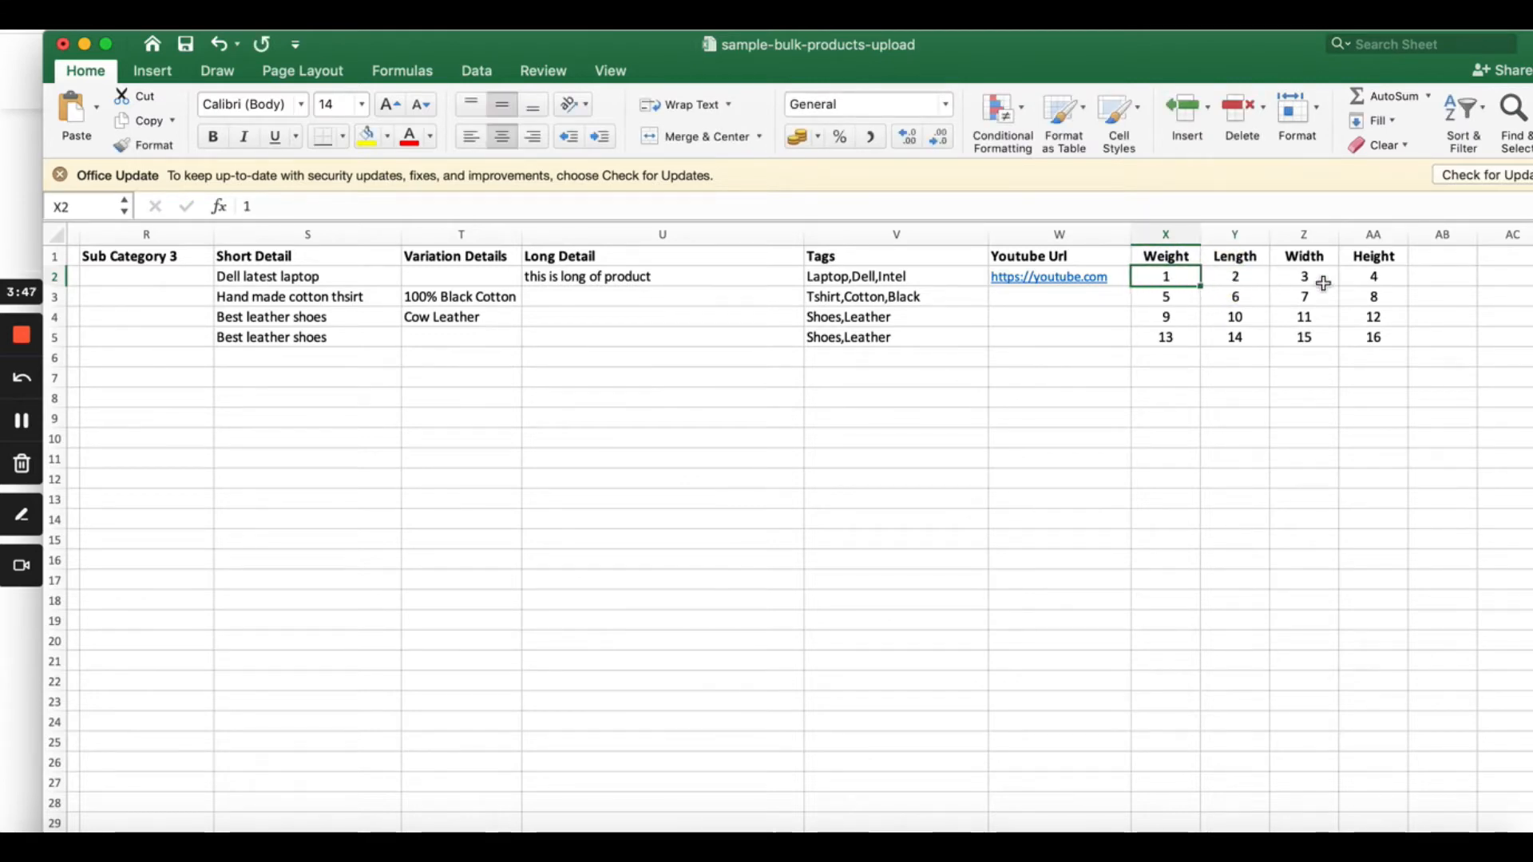
pyautogui.press('Left')
pyautogui.press('Left')
pyautogui.press('Left')
pyautogui.press('Left')
pyautogui.press('Left')
pyautogui.press('Left')
pyautogui.press('Left')
pyautogui.press('Left')
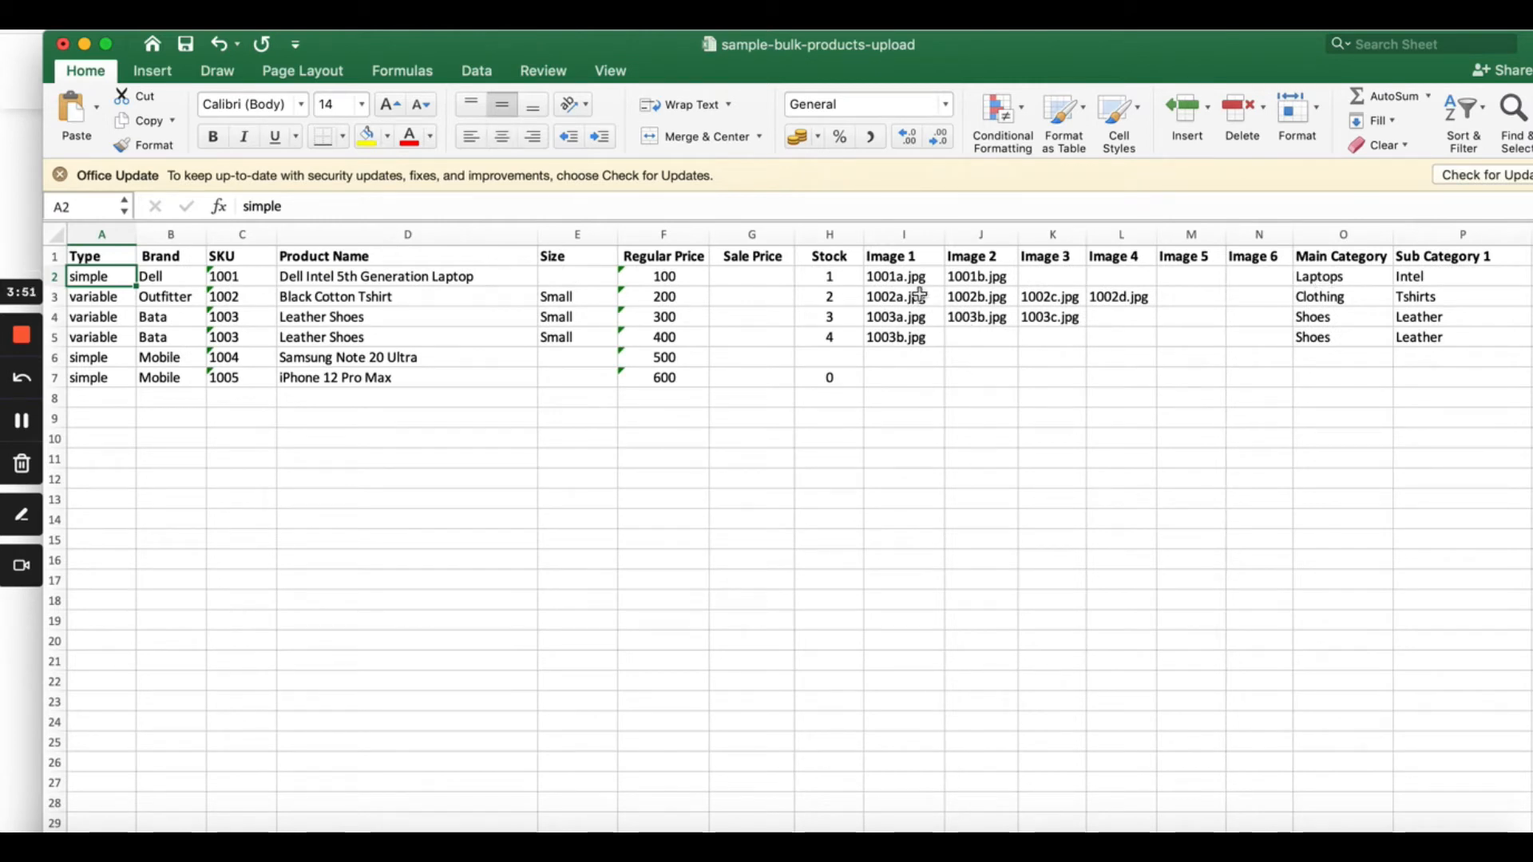
pyautogui.click(911, 280)
pyautogui.press('Right')
pyautogui.press('Left')
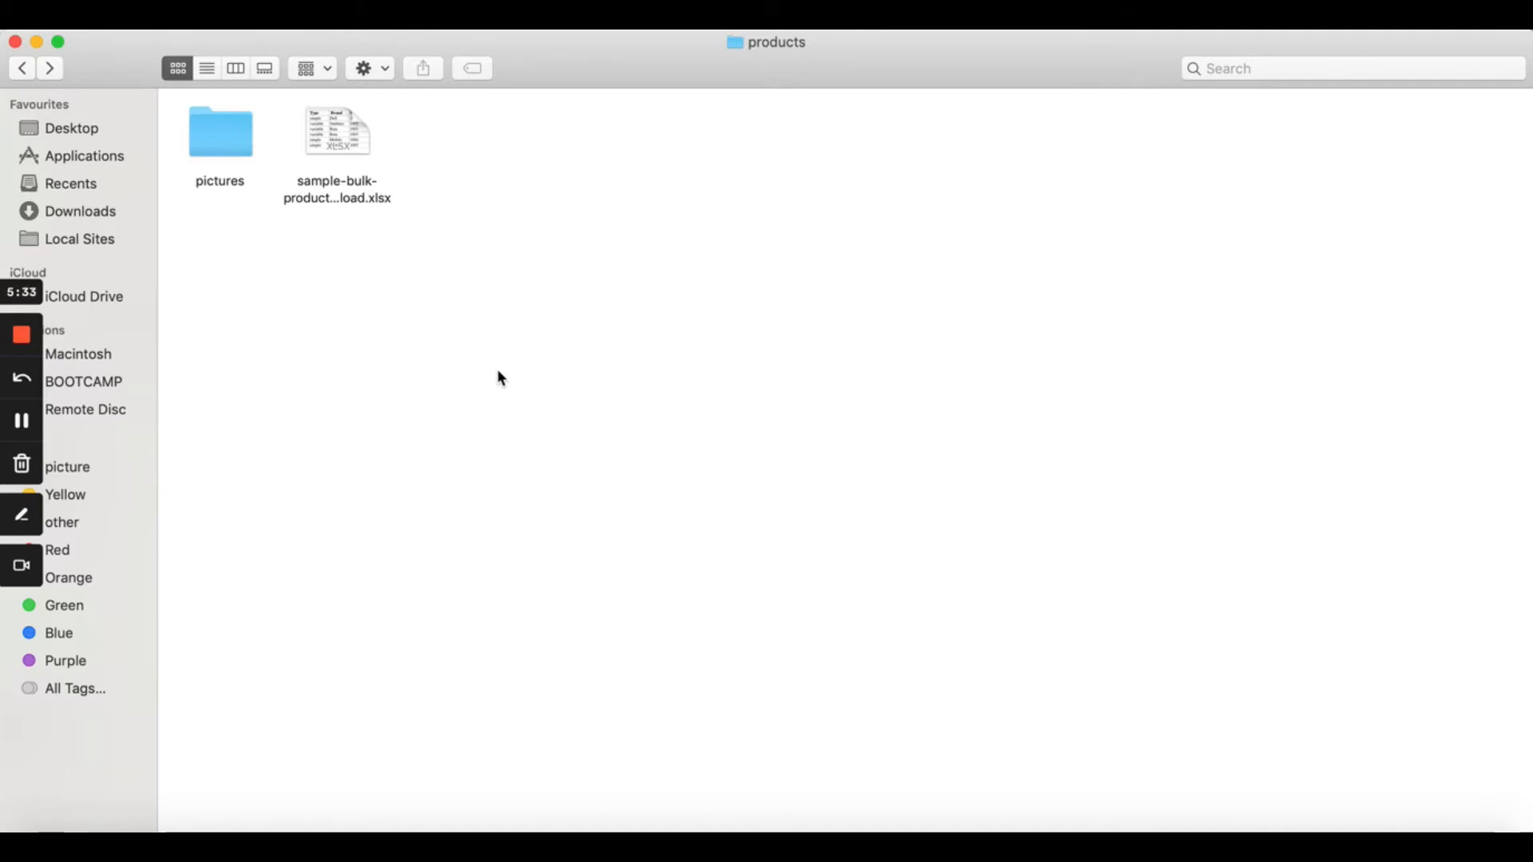
# Locate the sample bulk upload workbook in Finder's products folder and switch to the open workbook in Excel
pyautogui.click(360, 149)
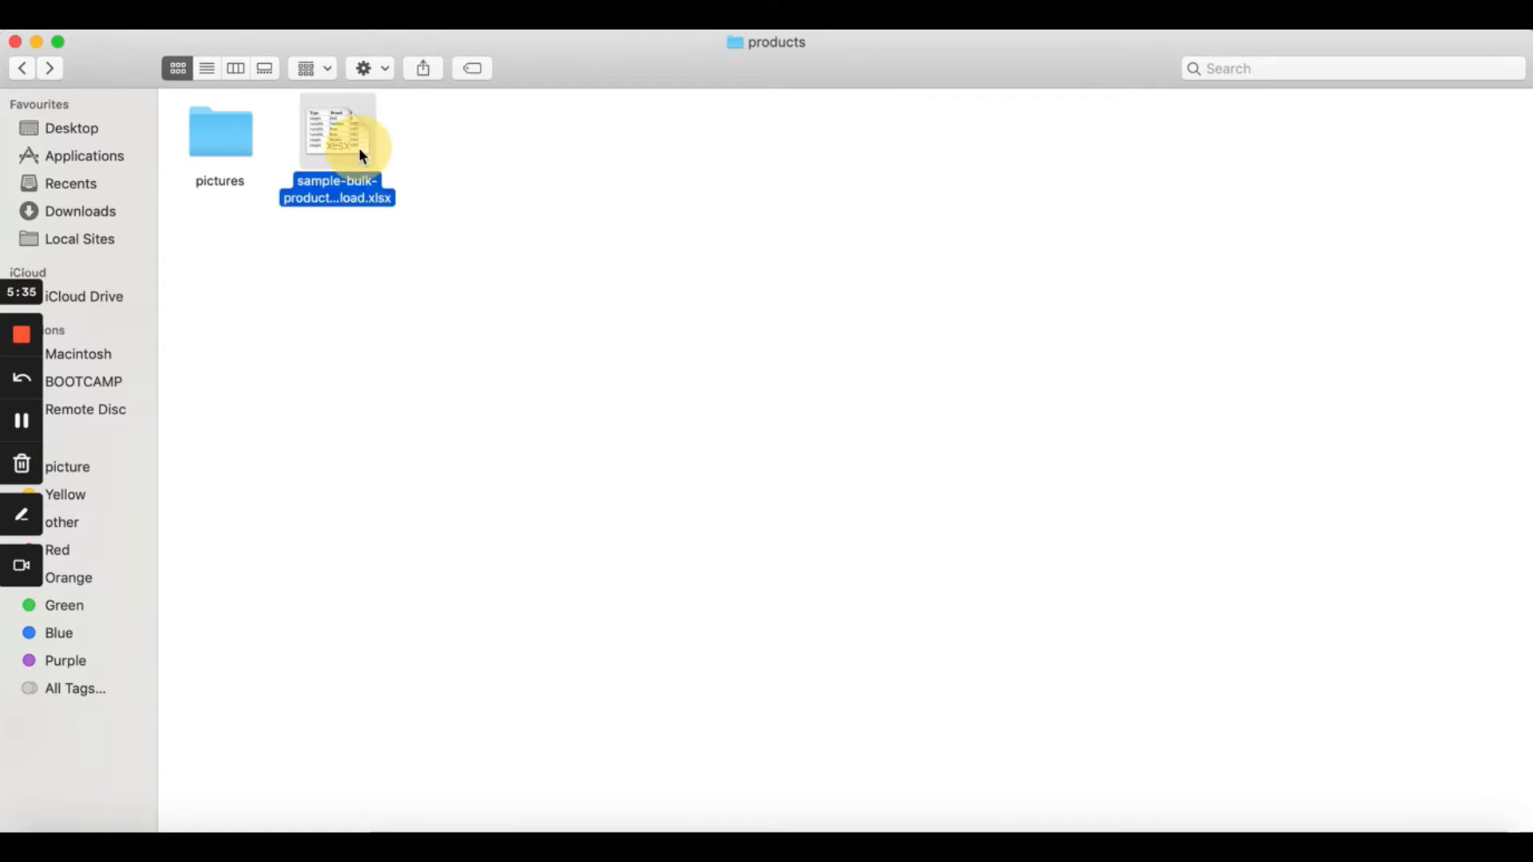
pyautogui.click(295, 567)
pyautogui.click(306, 846)
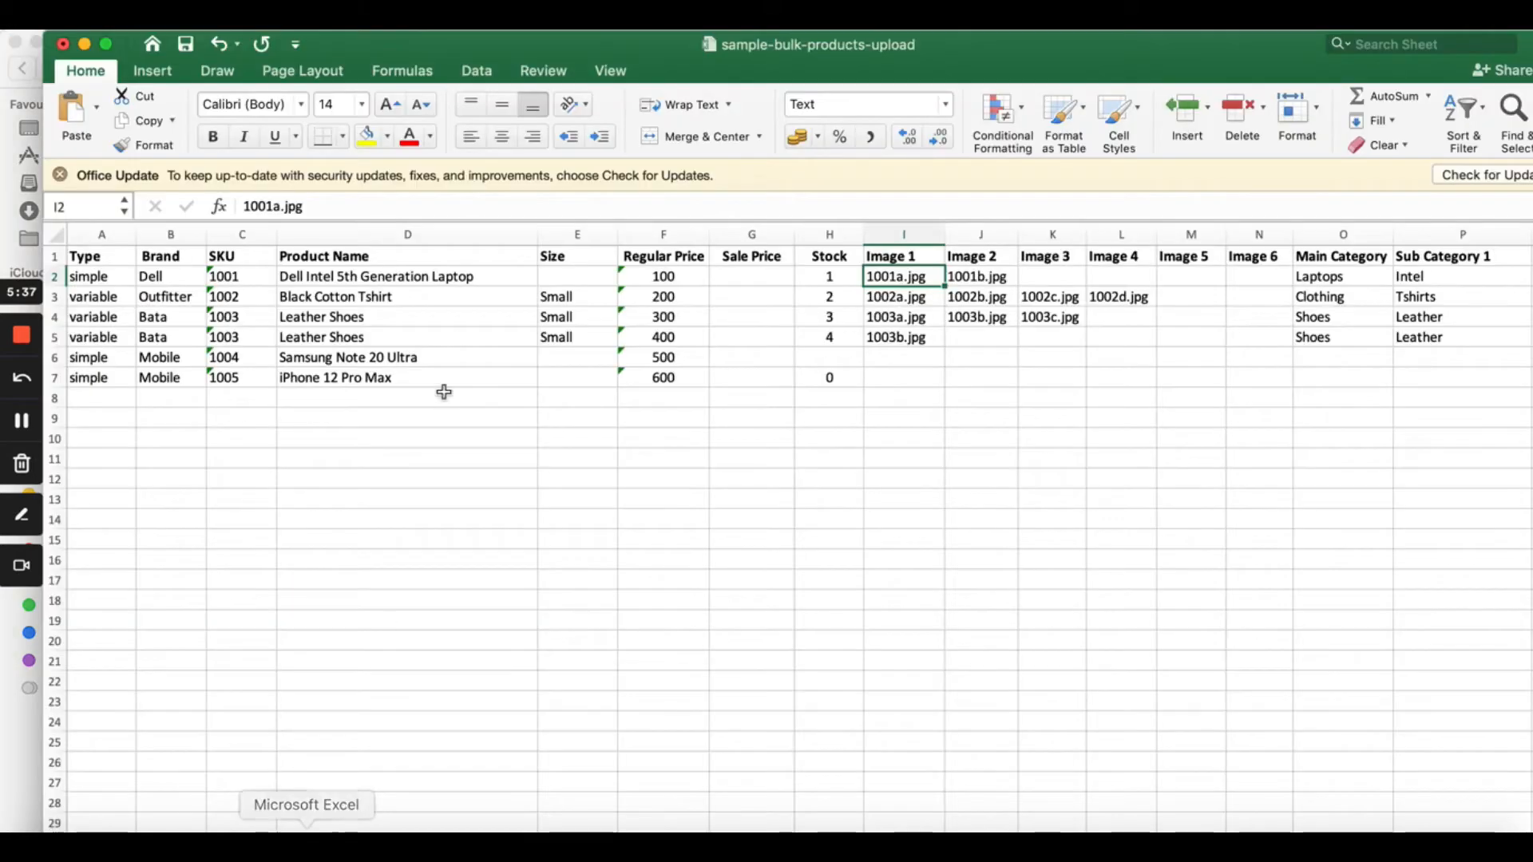
# Examine the image file names in the pictures folder in Finder, and return to the Excel workbook
pyautogui.click(51, 846)
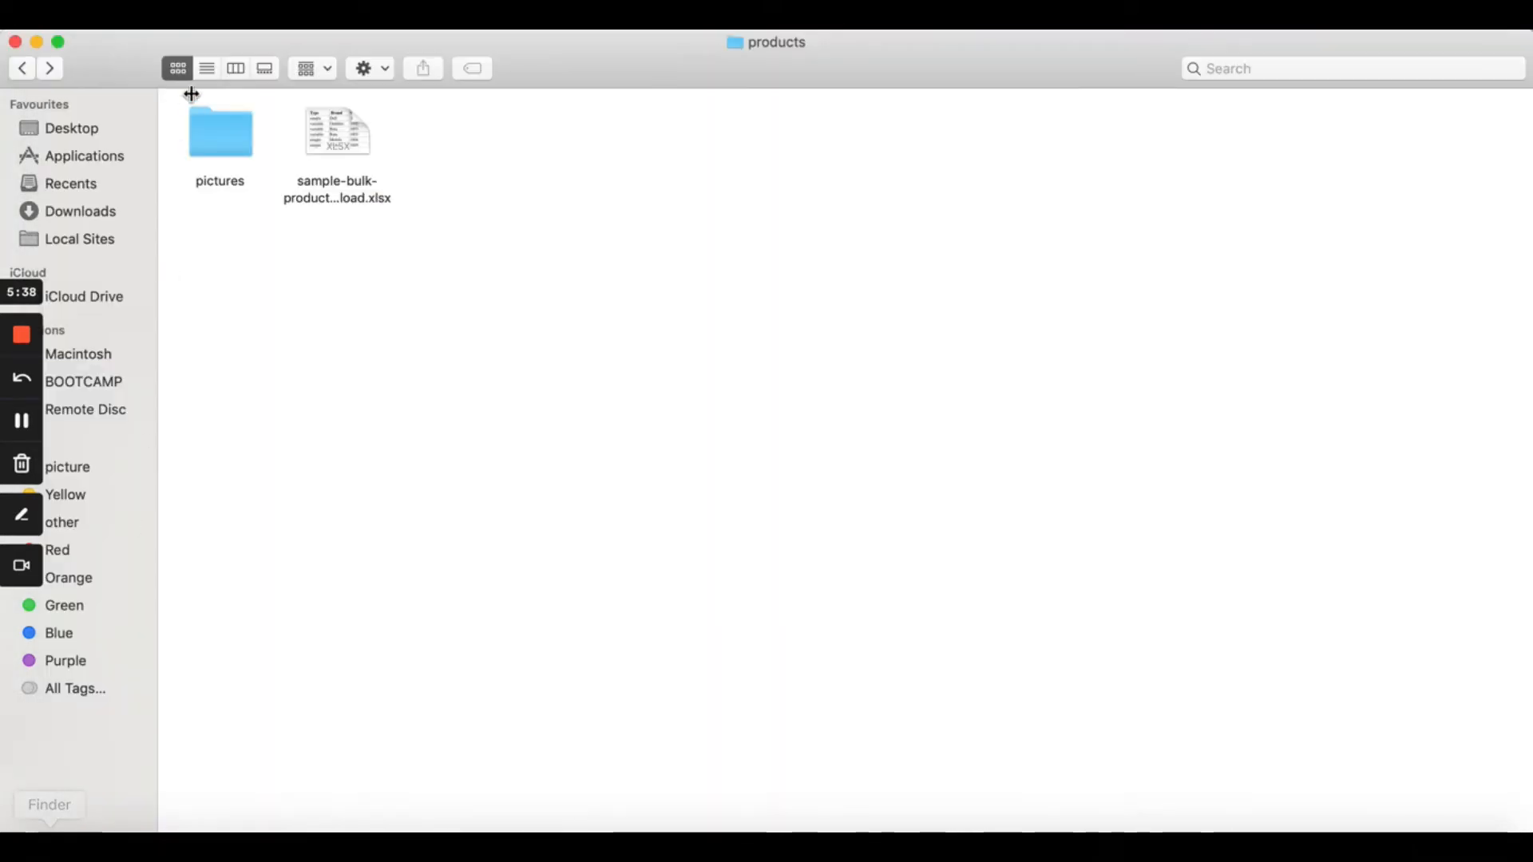
pyautogui.click(228, 145)
pyautogui.doubleClick(231, 152)
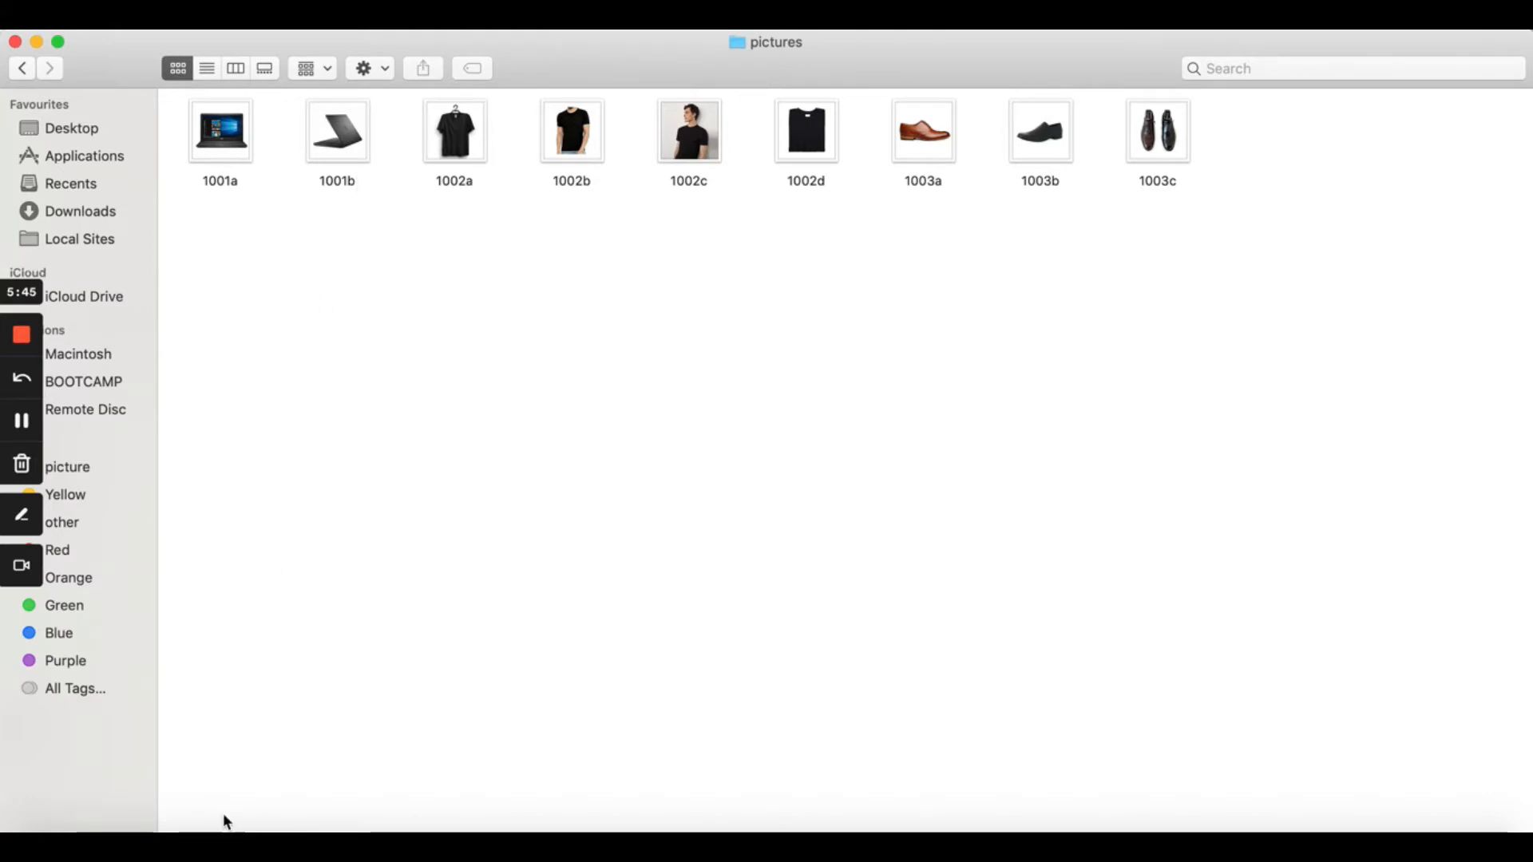
pyautogui.click(307, 829)
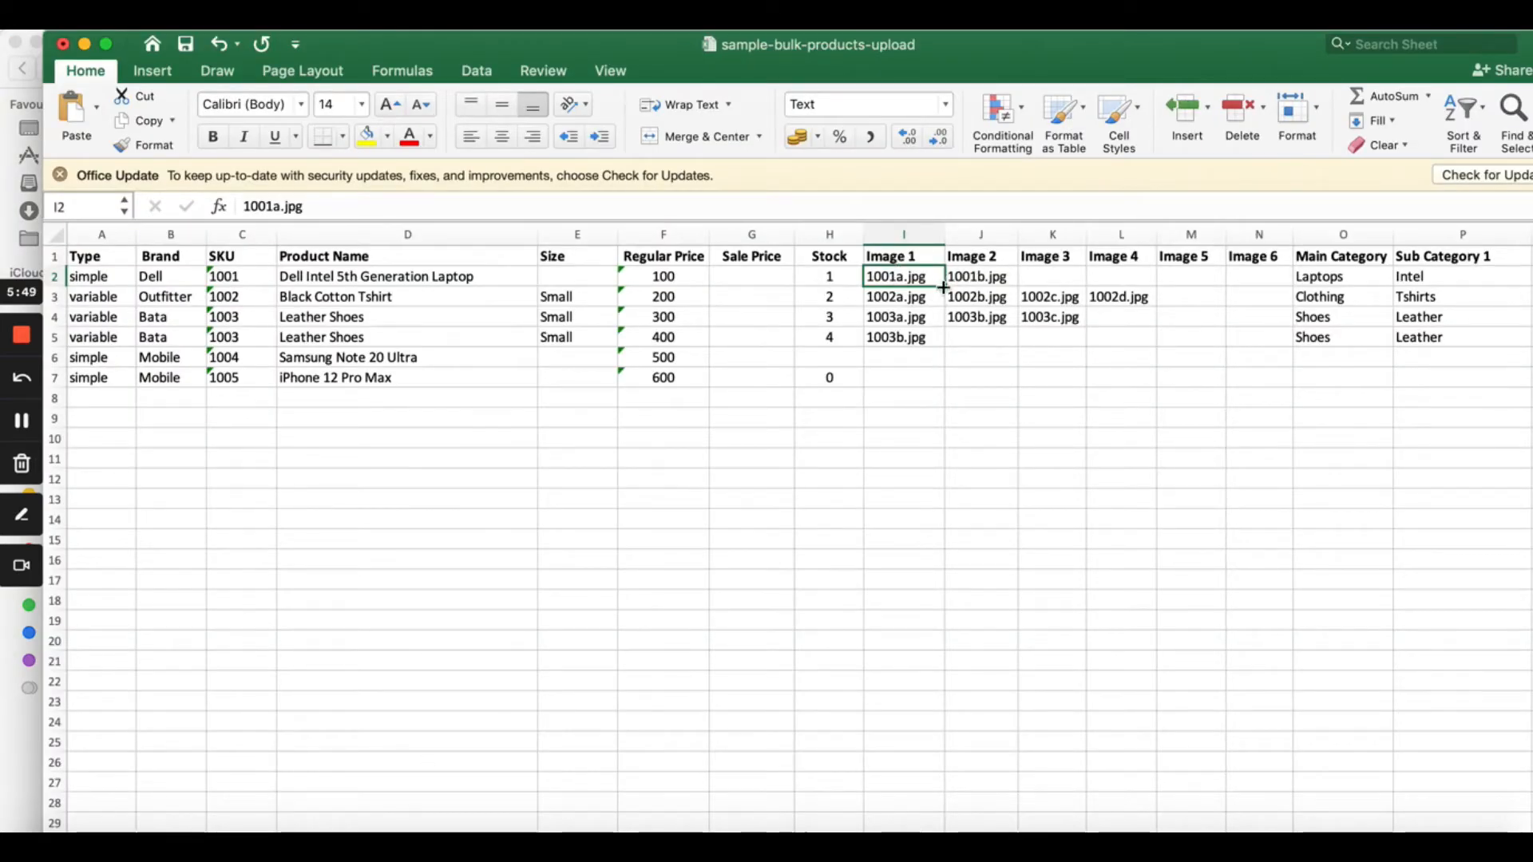
# Compare the Dell laptop's Image 1 and Image 2 file names, ending on the Image 2 cell
pyautogui.click(970, 277)
pyautogui.click(930, 277)
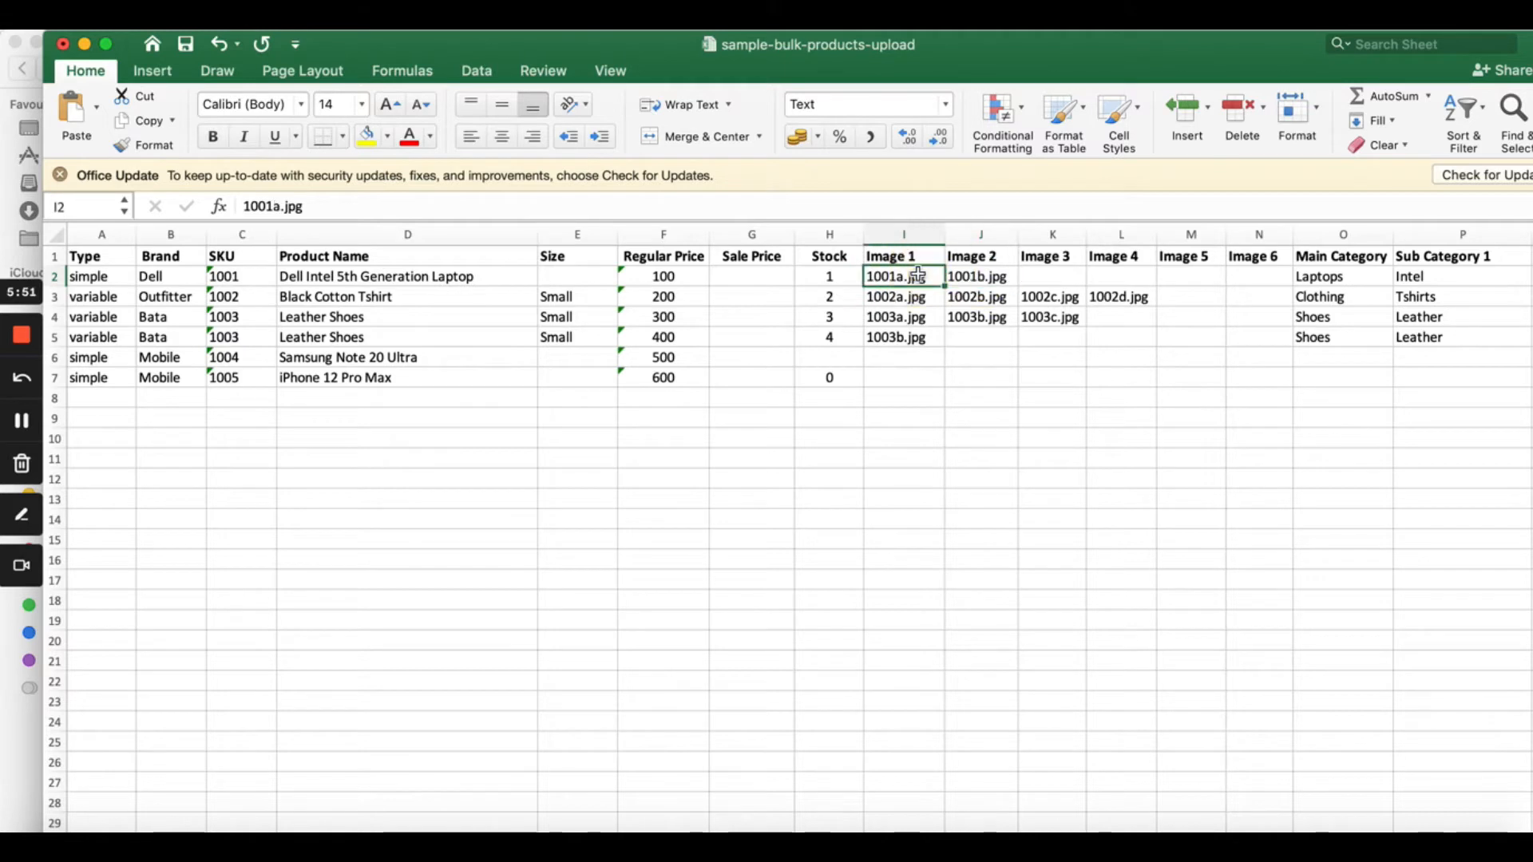
pyautogui.click(962, 277)
pyautogui.click(918, 283)
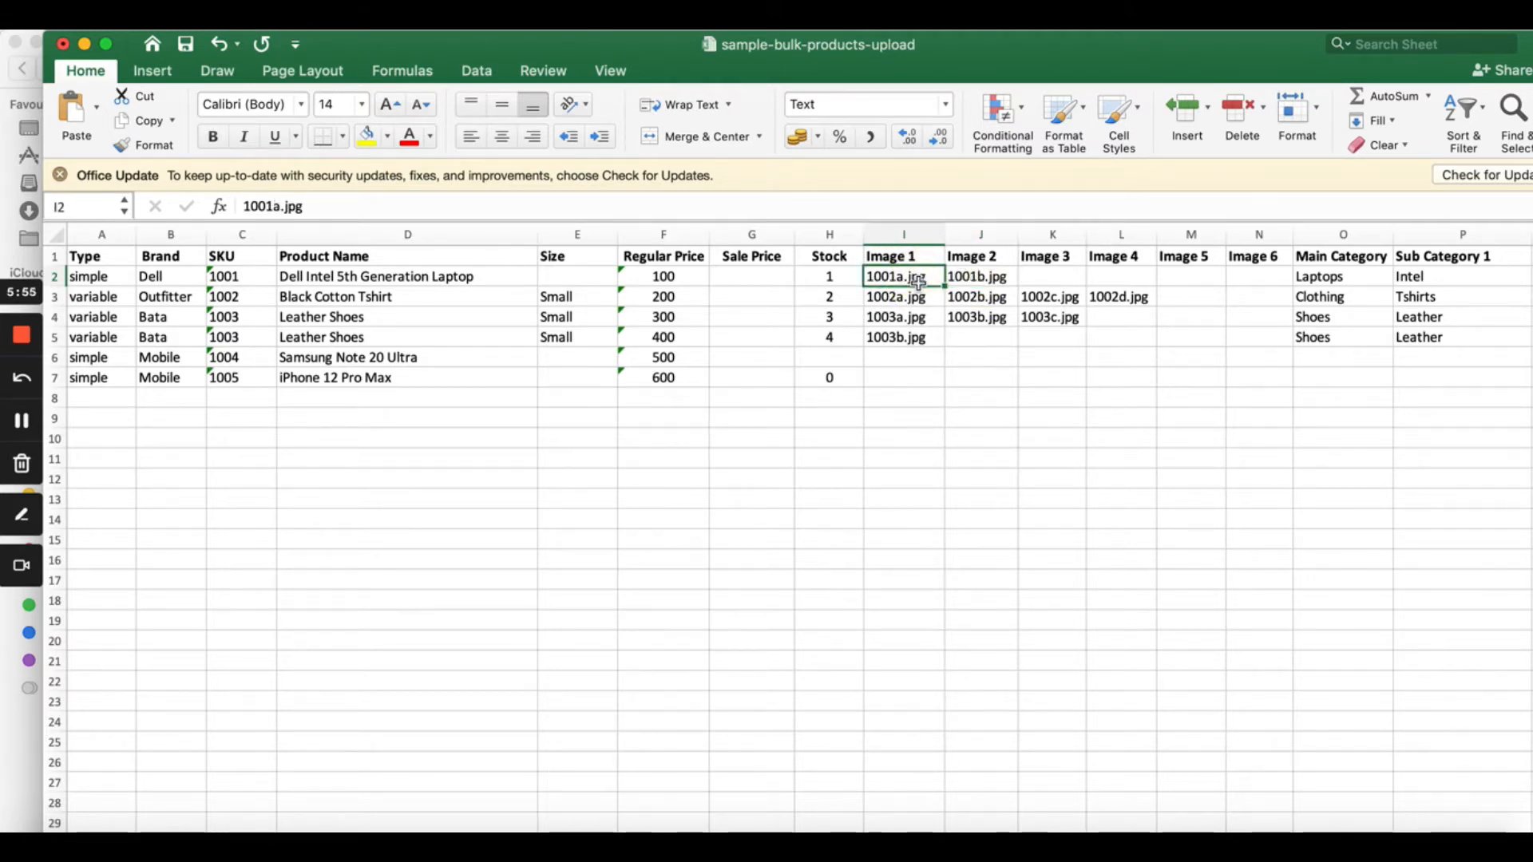
pyautogui.click(966, 278)
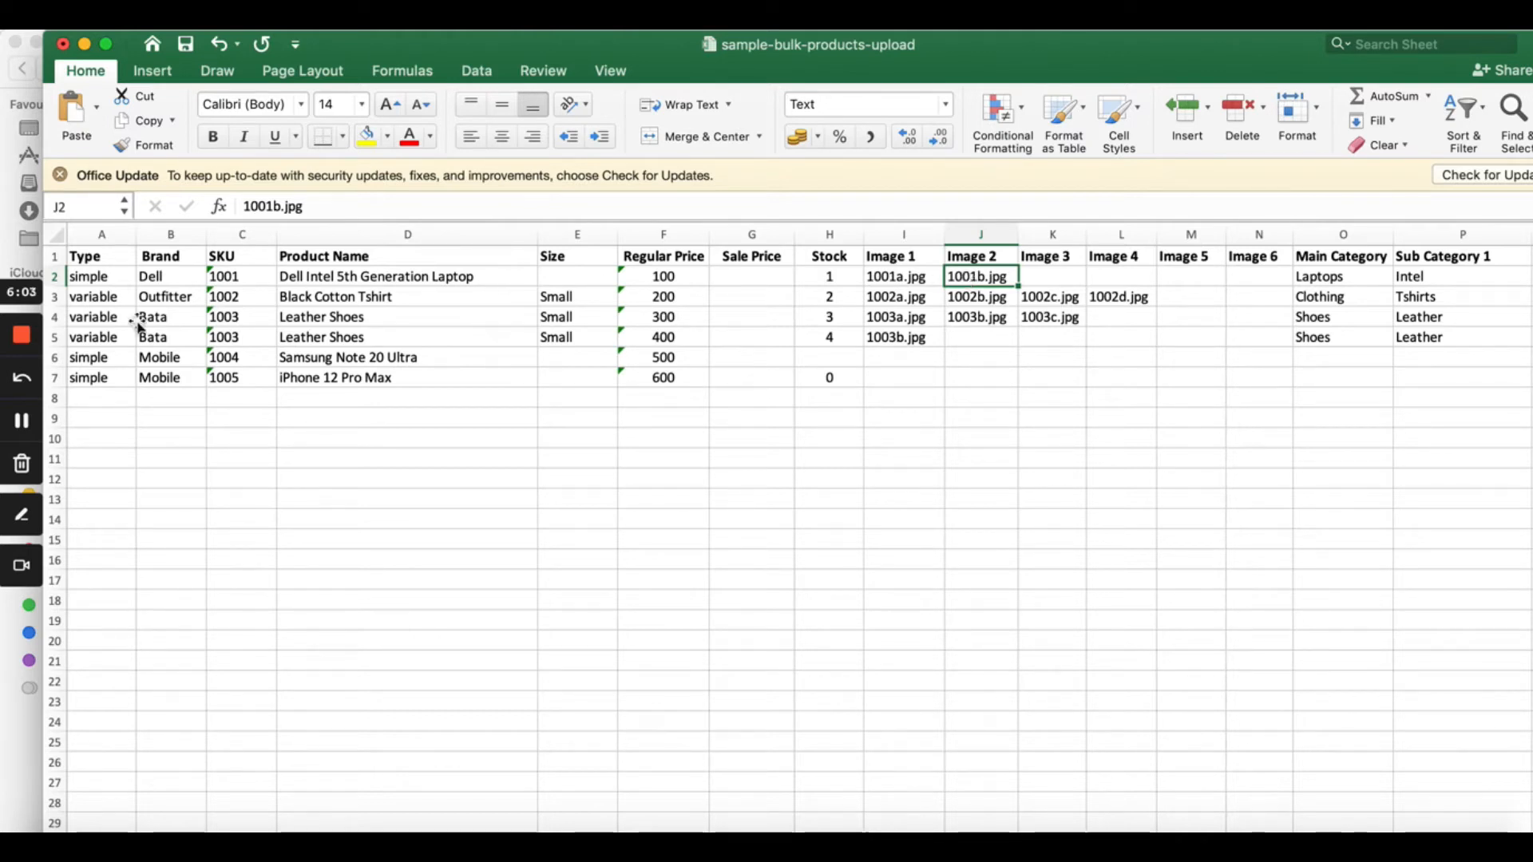
# Go through the Black Cotton Tshirt row cell by cell from Type to Image 4
pyautogui.click(106, 296)
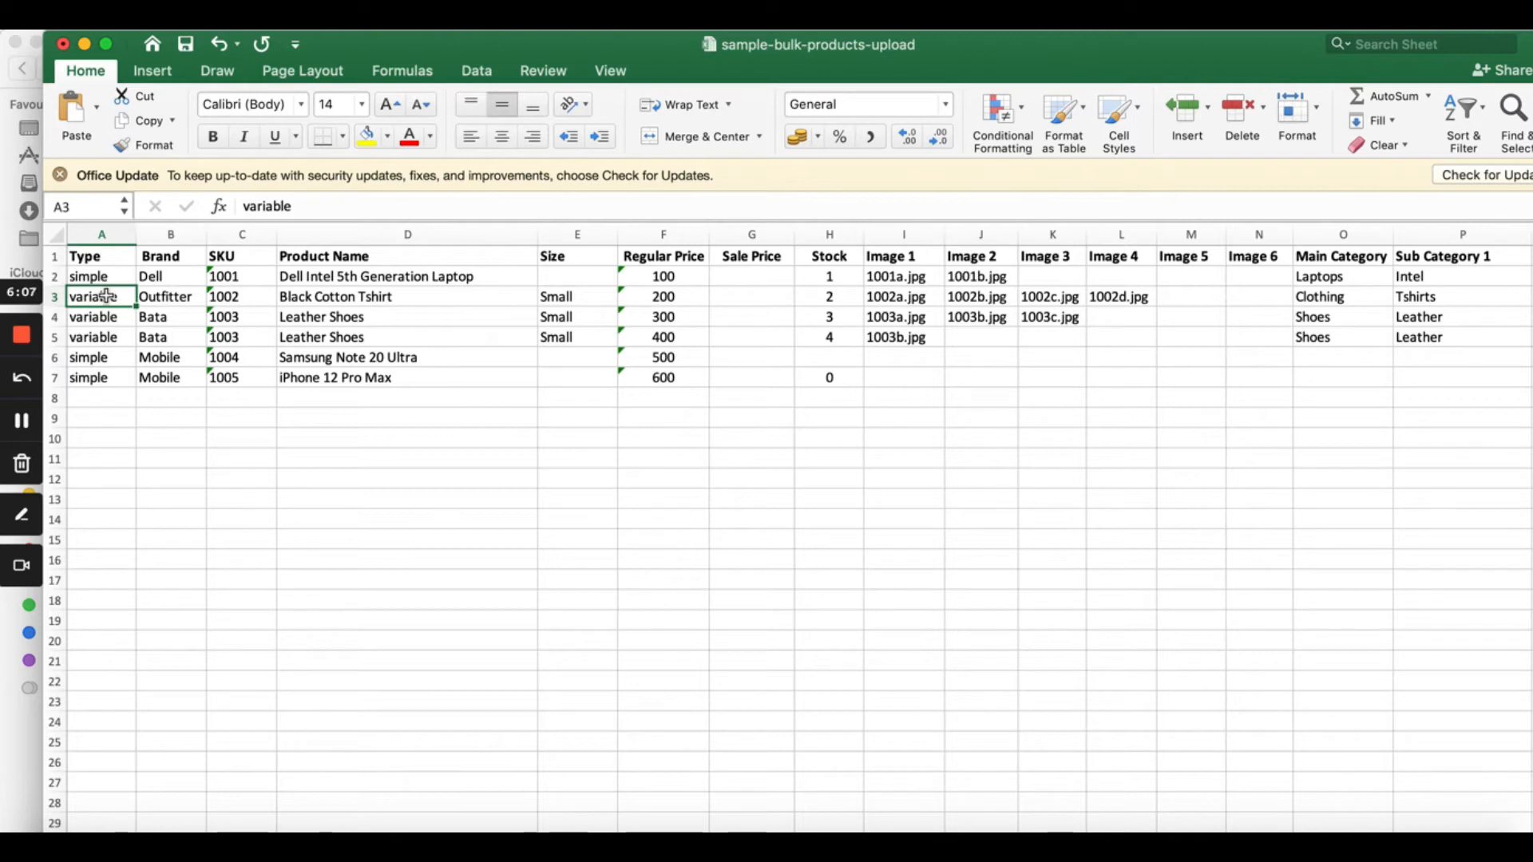
pyautogui.press('Right')
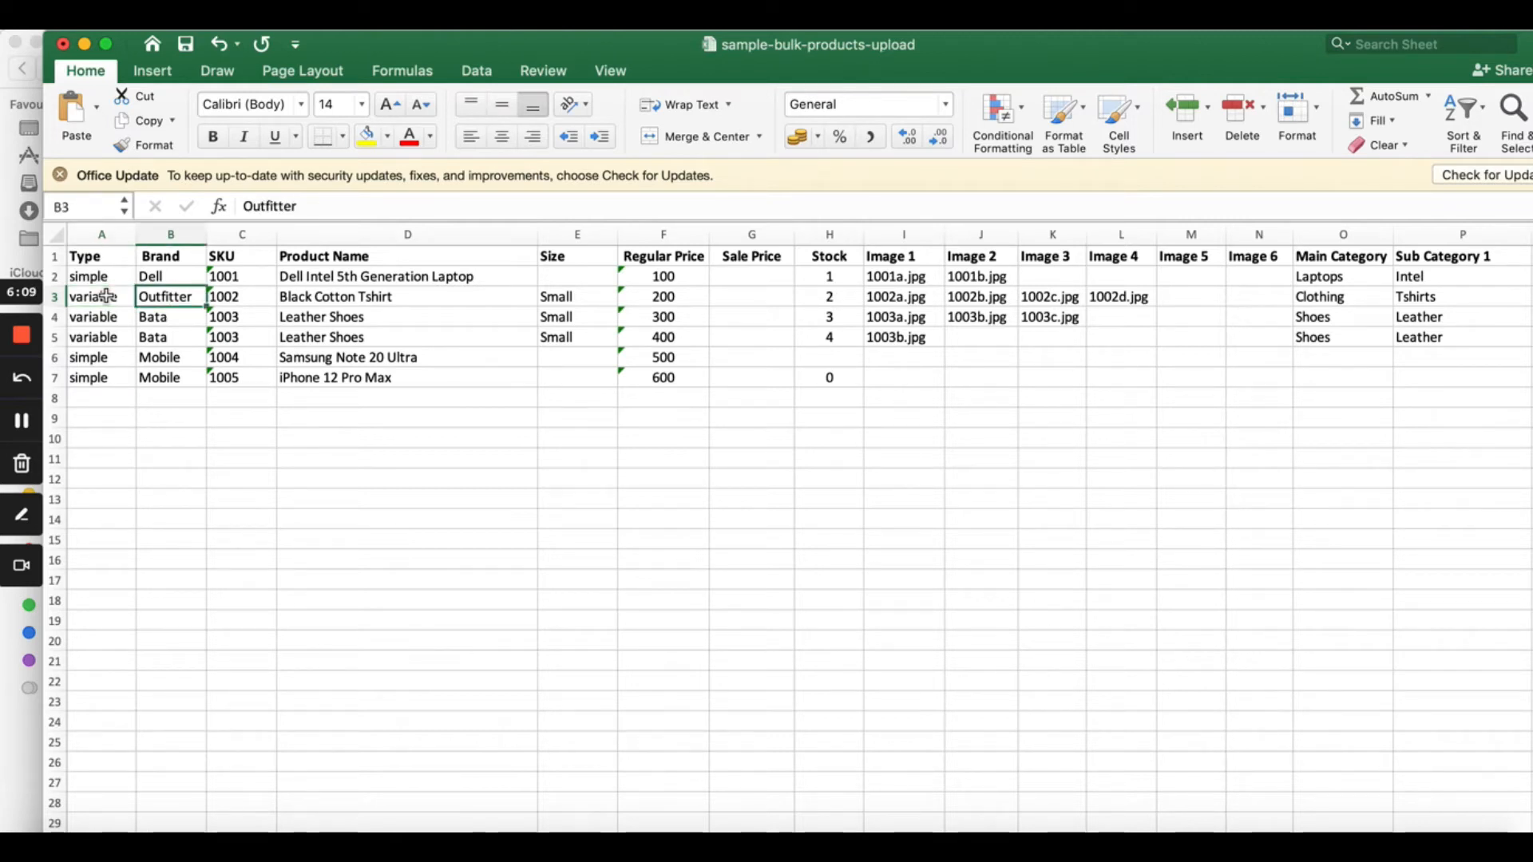
pyautogui.press('Right')
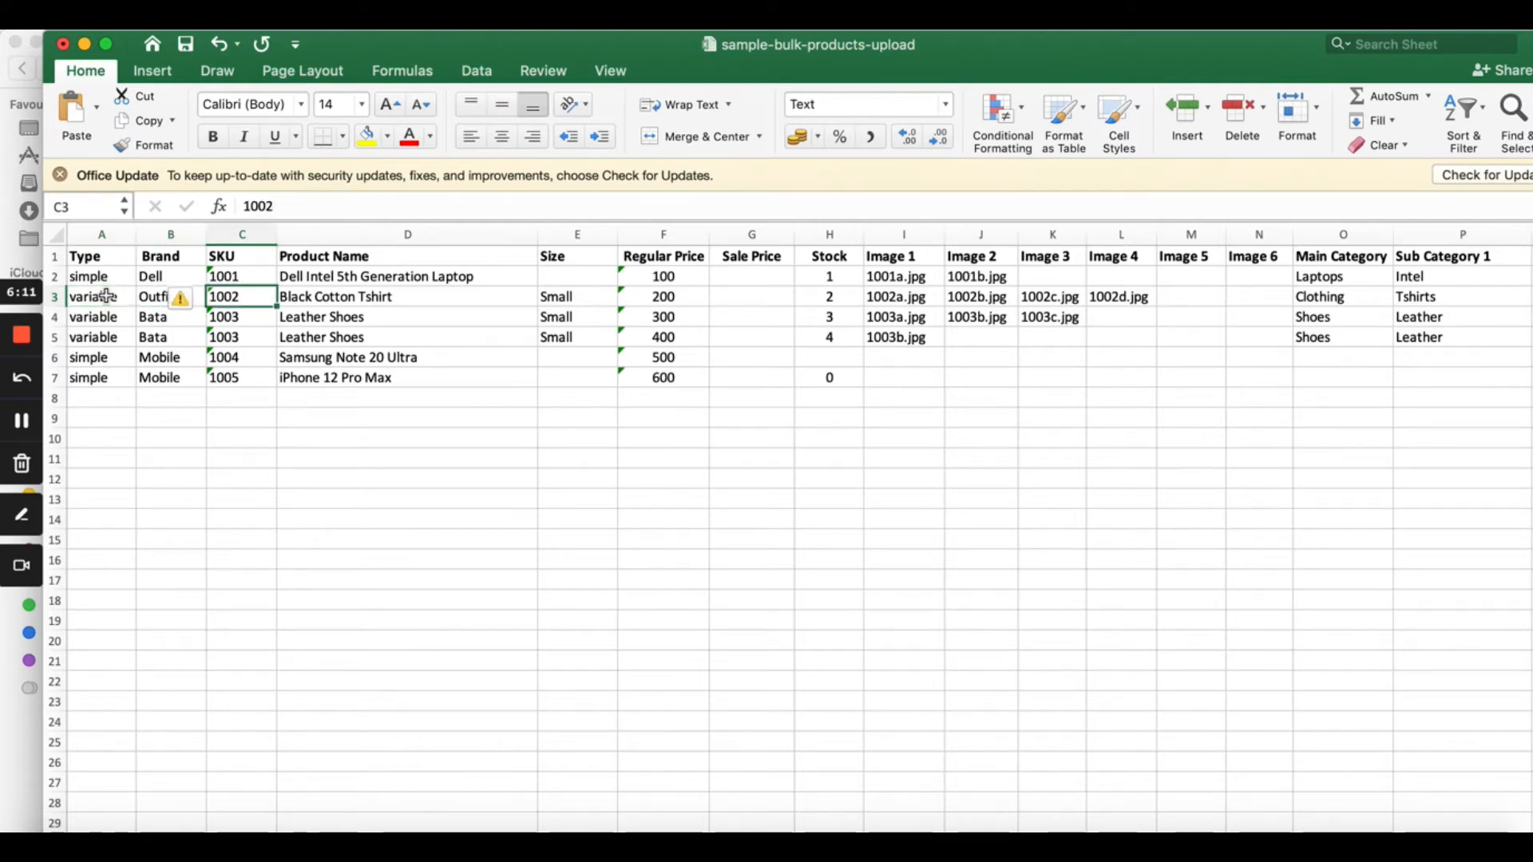
pyautogui.press('Right')
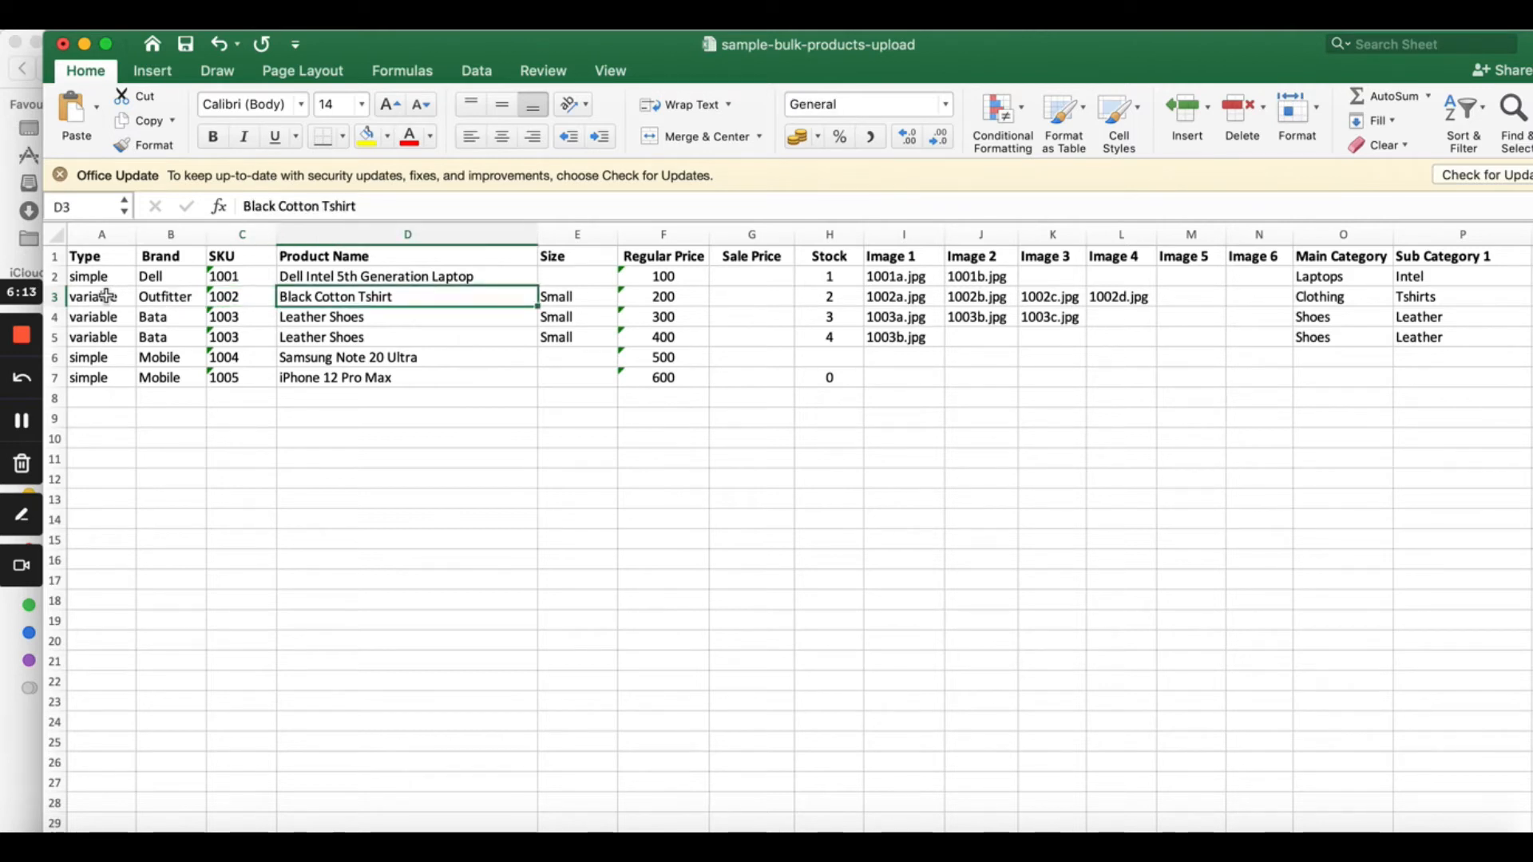
pyautogui.press('Right')
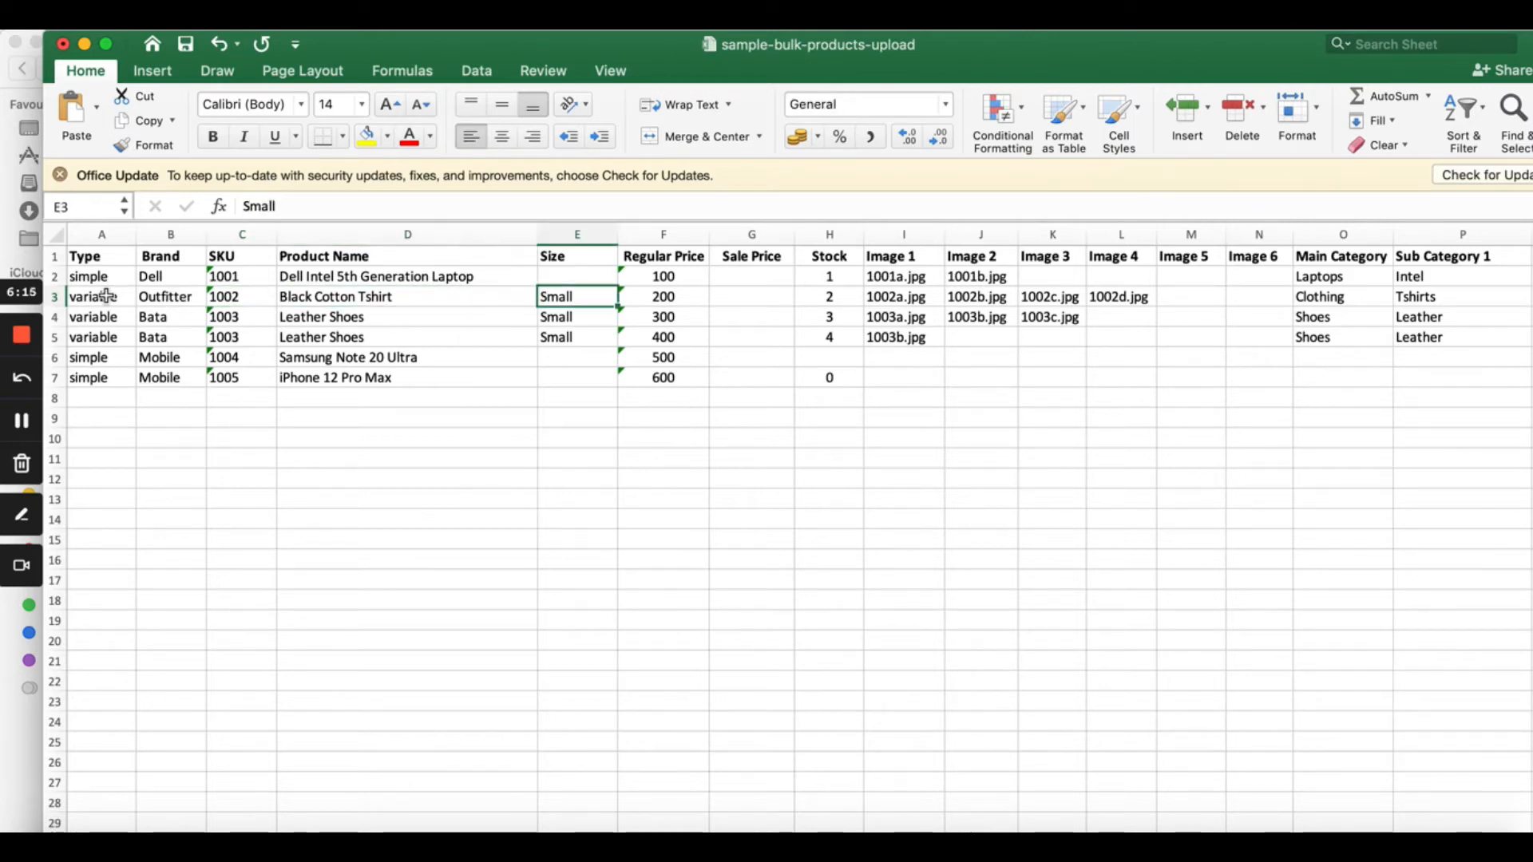
pyautogui.press('Right')
pyautogui.press('Right')
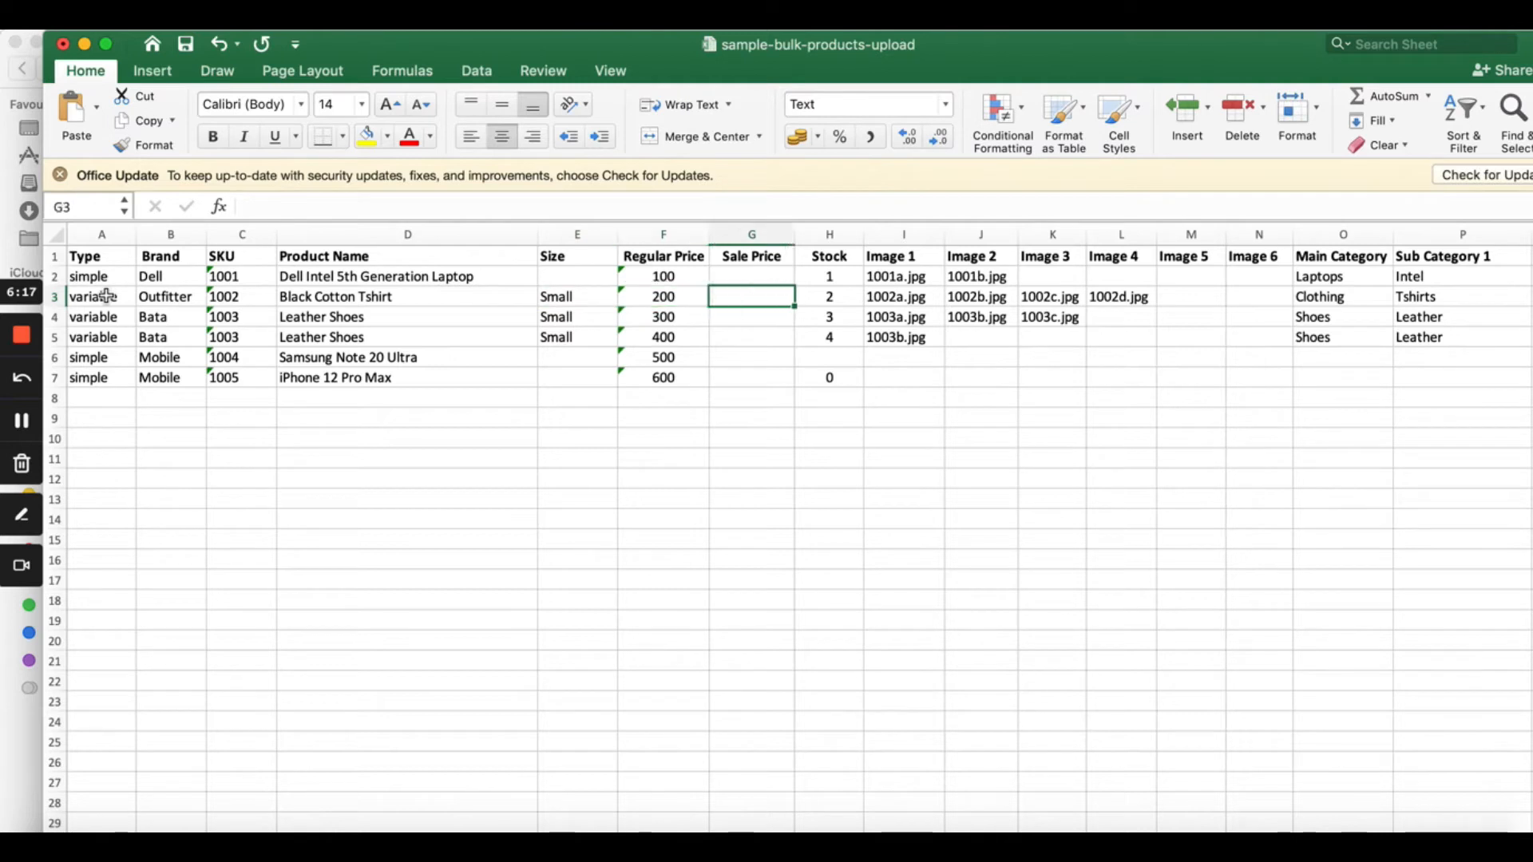
pyautogui.press('Right')
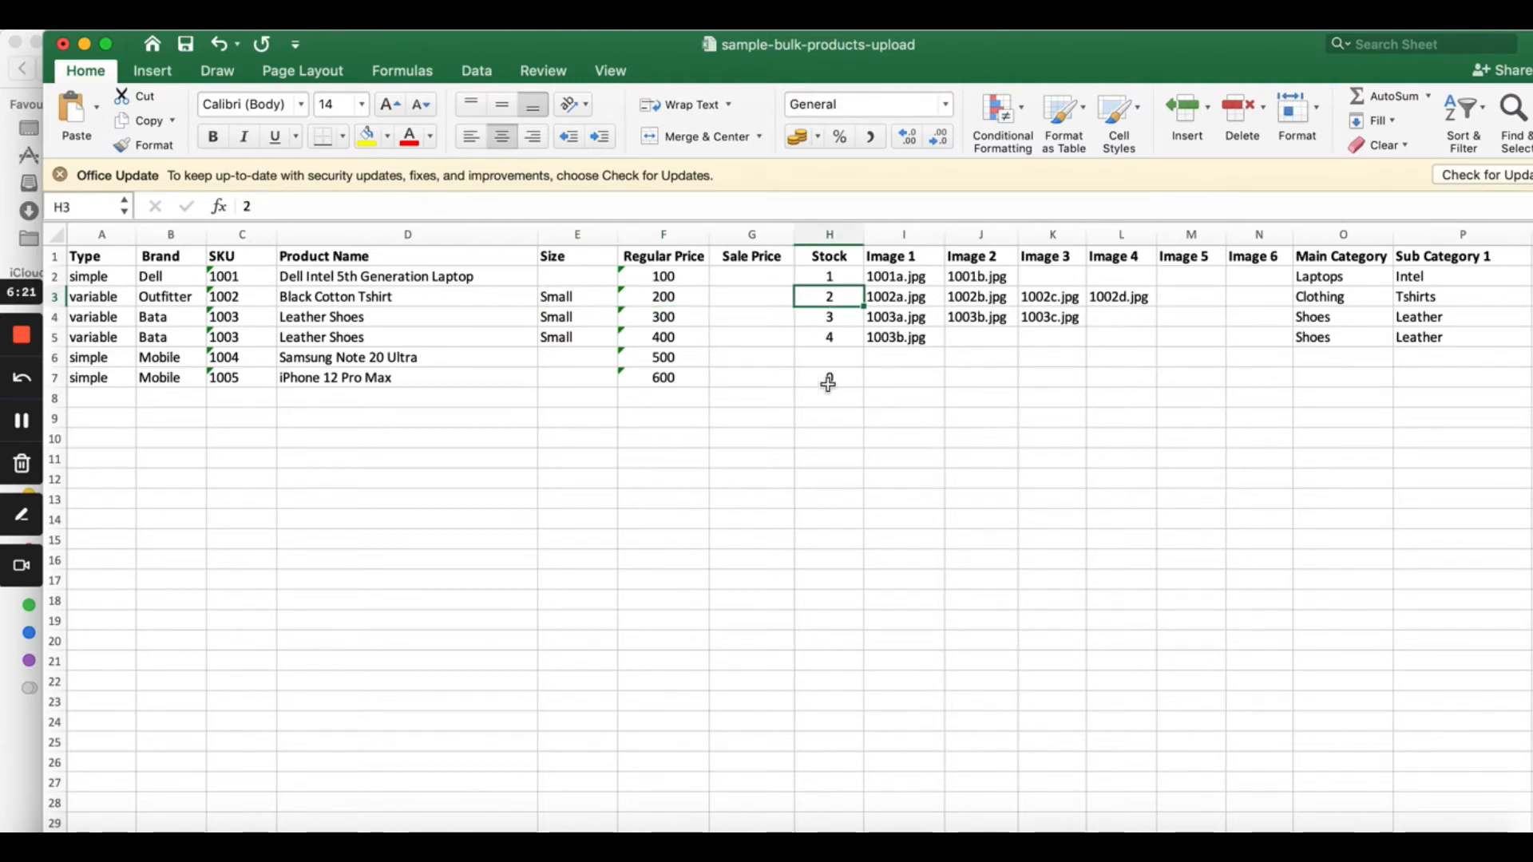
pyautogui.press('Right')
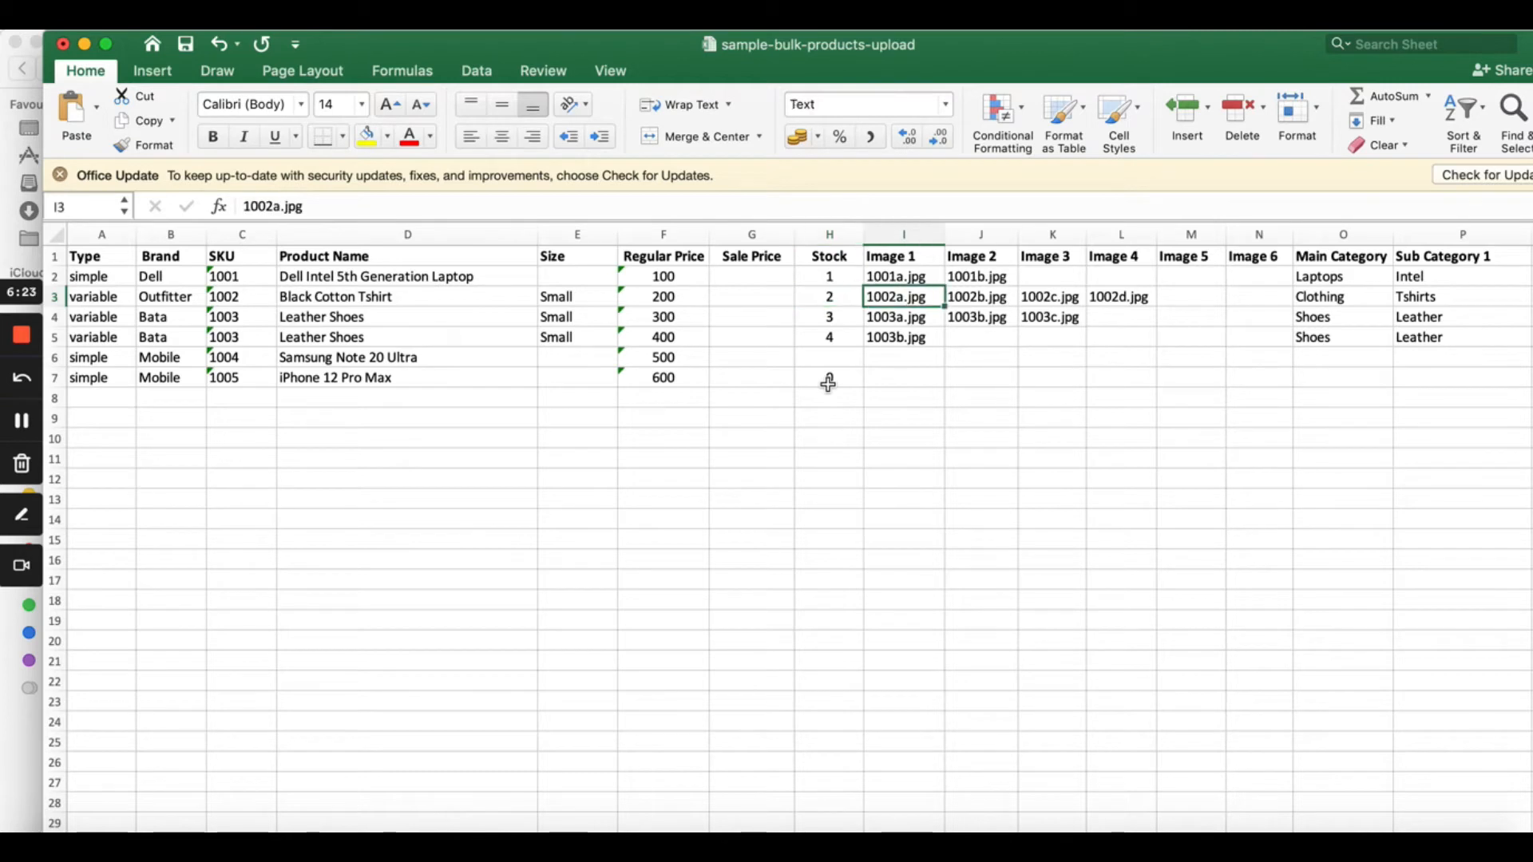
pyautogui.press('Right')
pyautogui.press('Right')
pyautogui.press('Right')
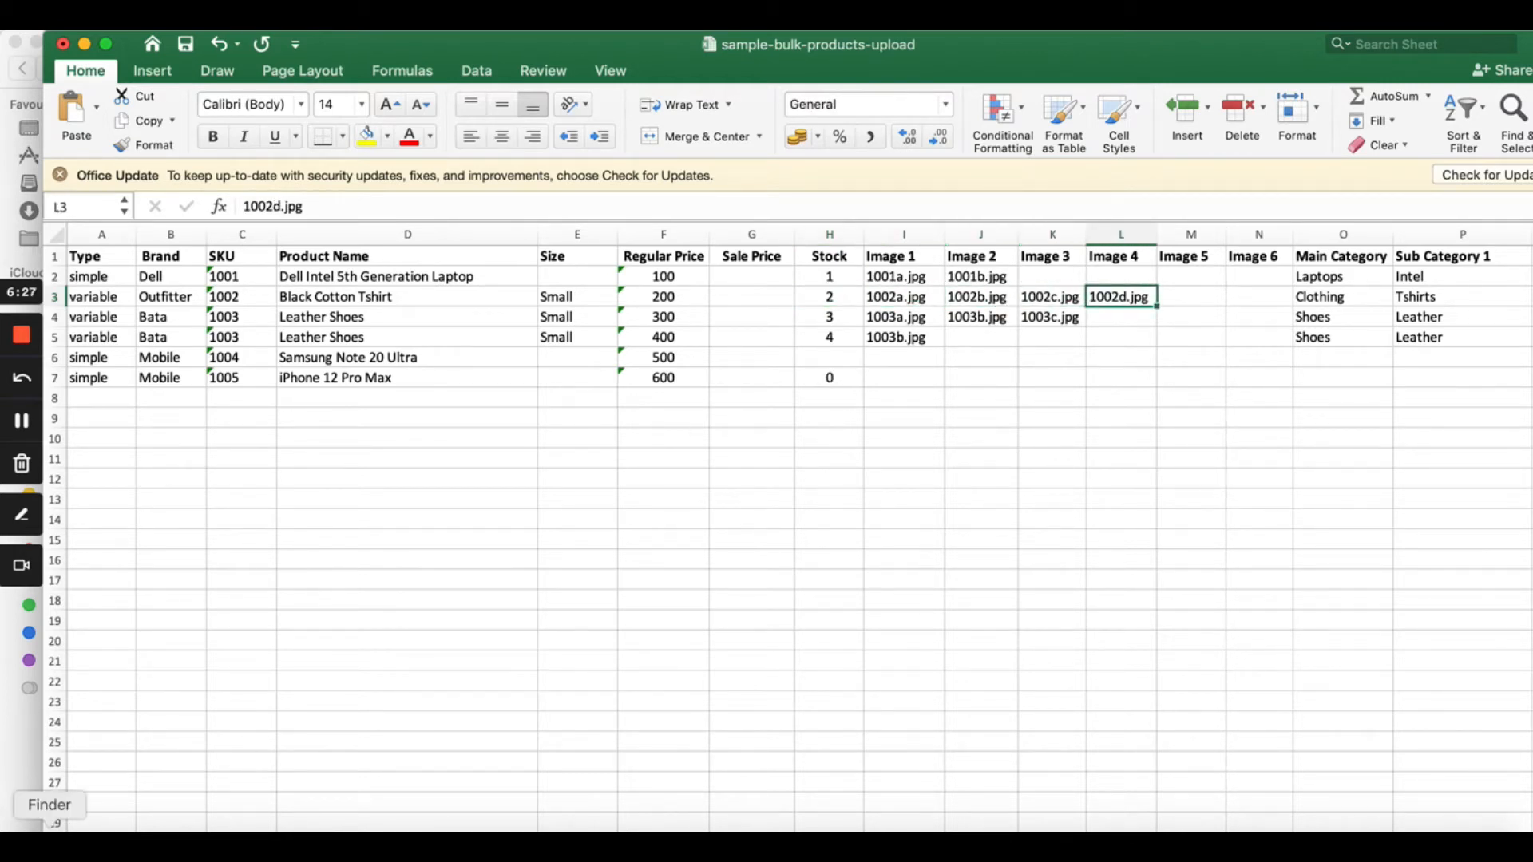
# Check the images 1002a to 1002d in Finder's pictures folder and return to the Excel workbook
pyautogui.click(50, 831)
pyautogui.click(486, 143)
pyautogui.click(592, 145)
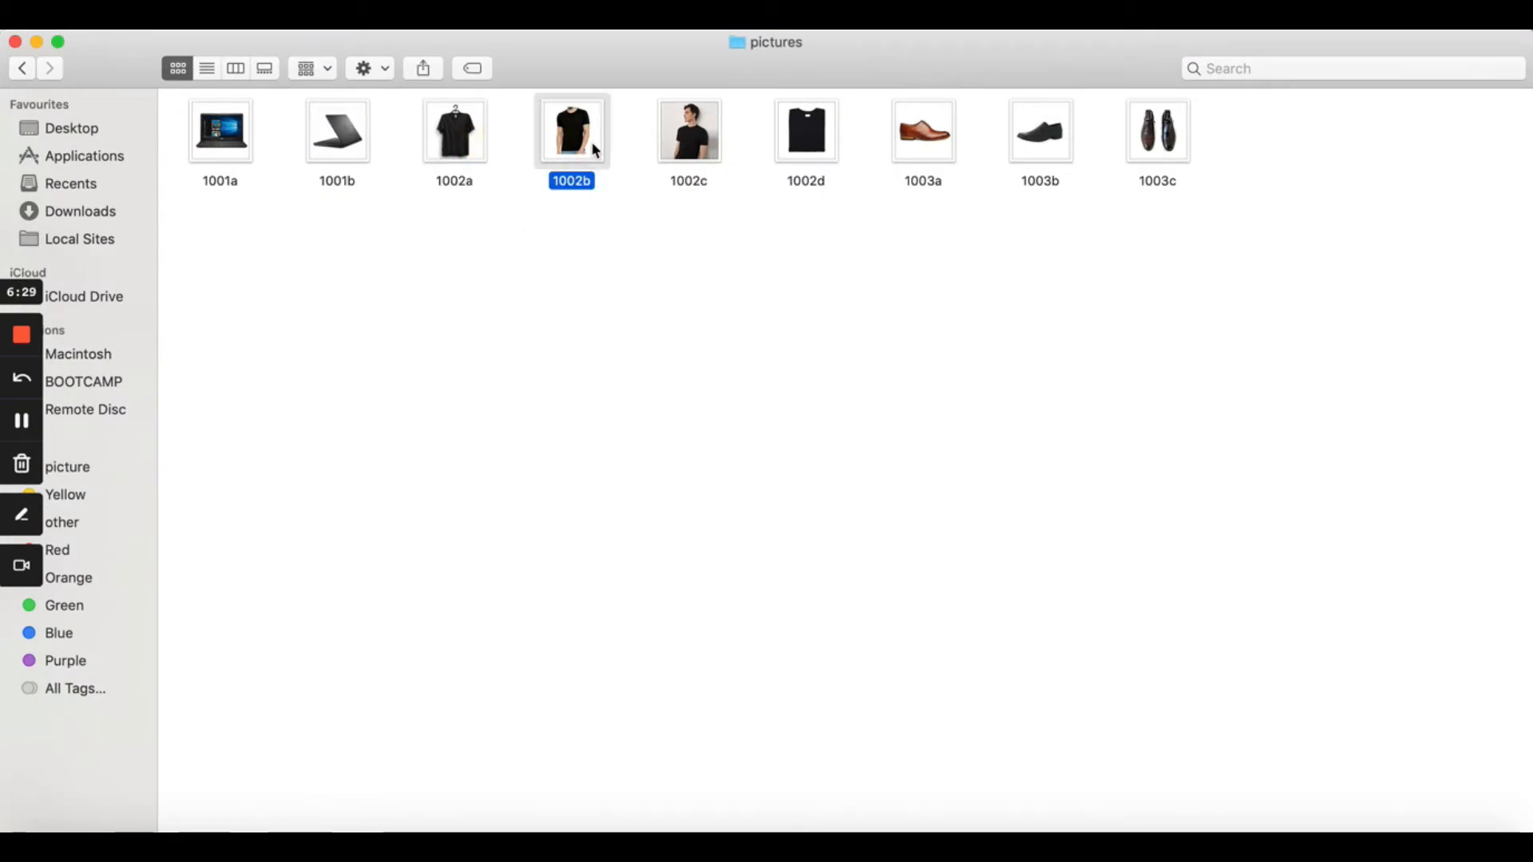
pyautogui.click(677, 142)
pyautogui.click(801, 145)
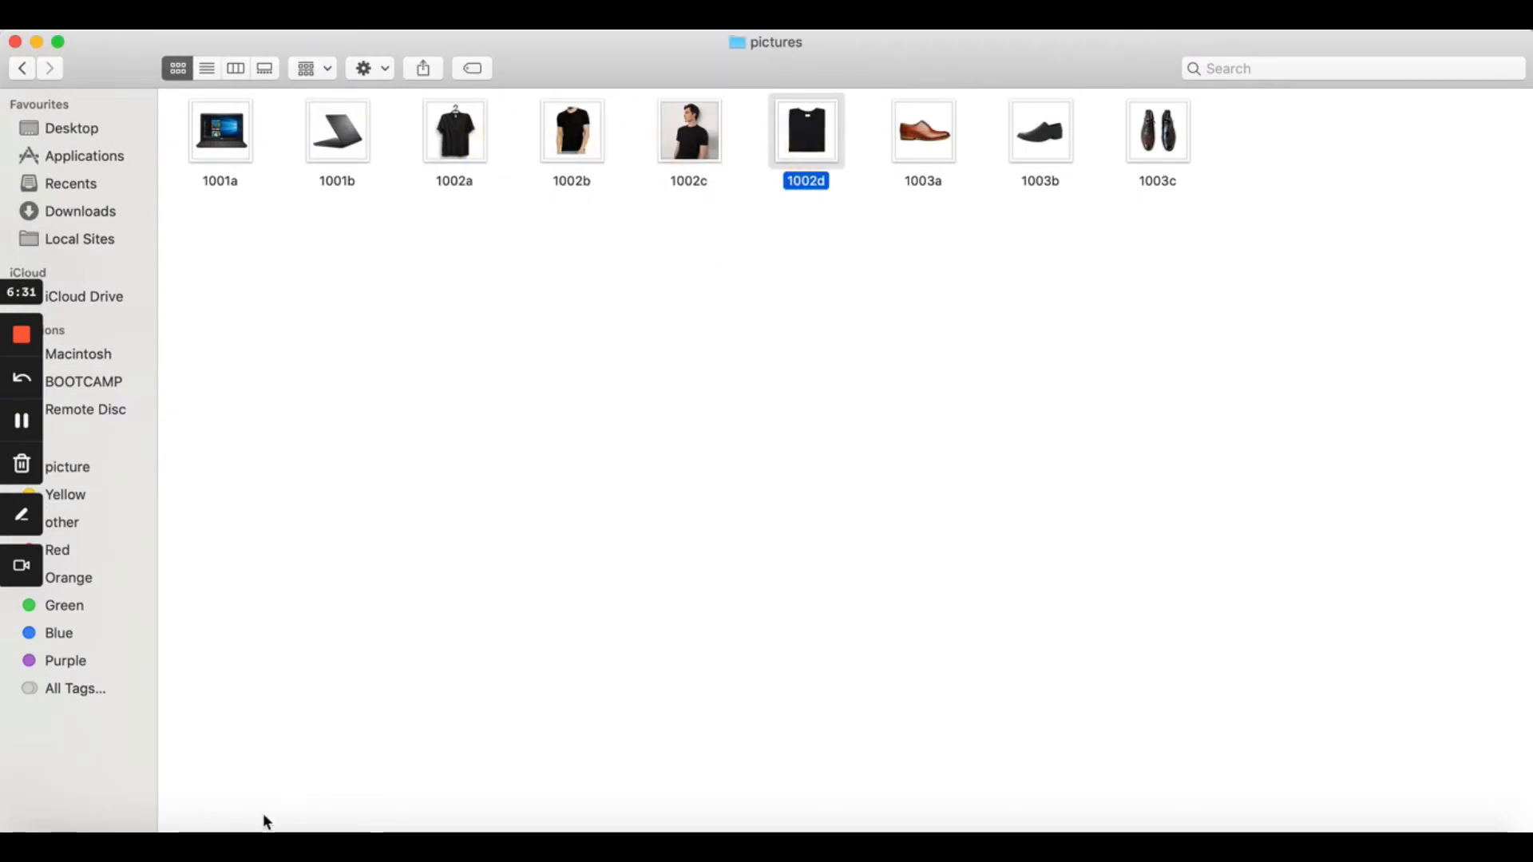
pyautogui.click(302, 830)
# Review the Black Cotton Tshirt's main category, subcategories and short detail, and select its Variation Details cell
pyautogui.hscroll(5, 928, 358)
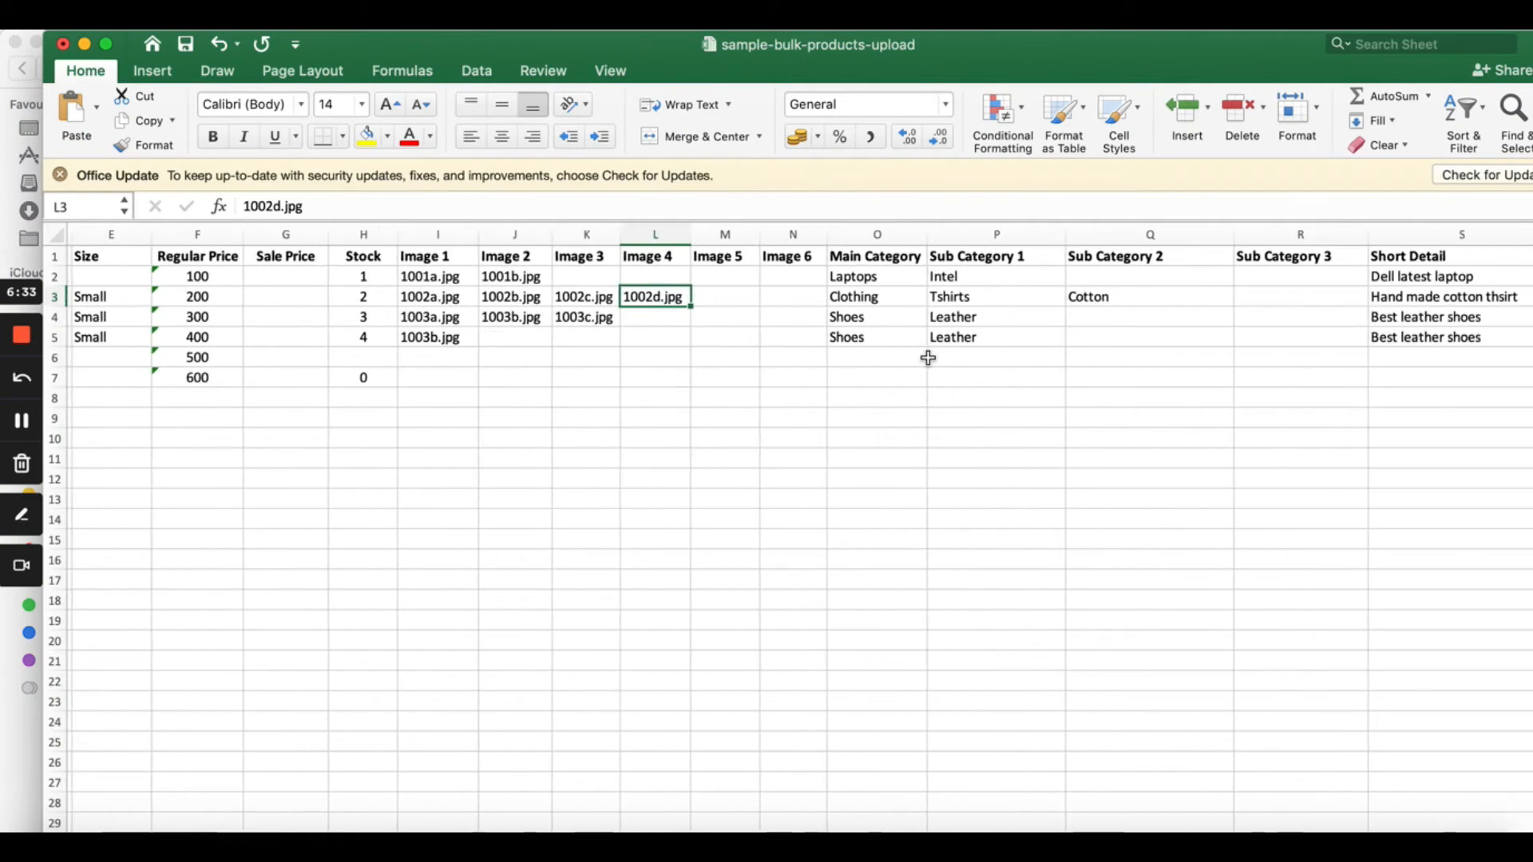
pyautogui.click(862, 298)
pyautogui.press('Right')
pyautogui.press('Right')
pyautogui.press('Right')
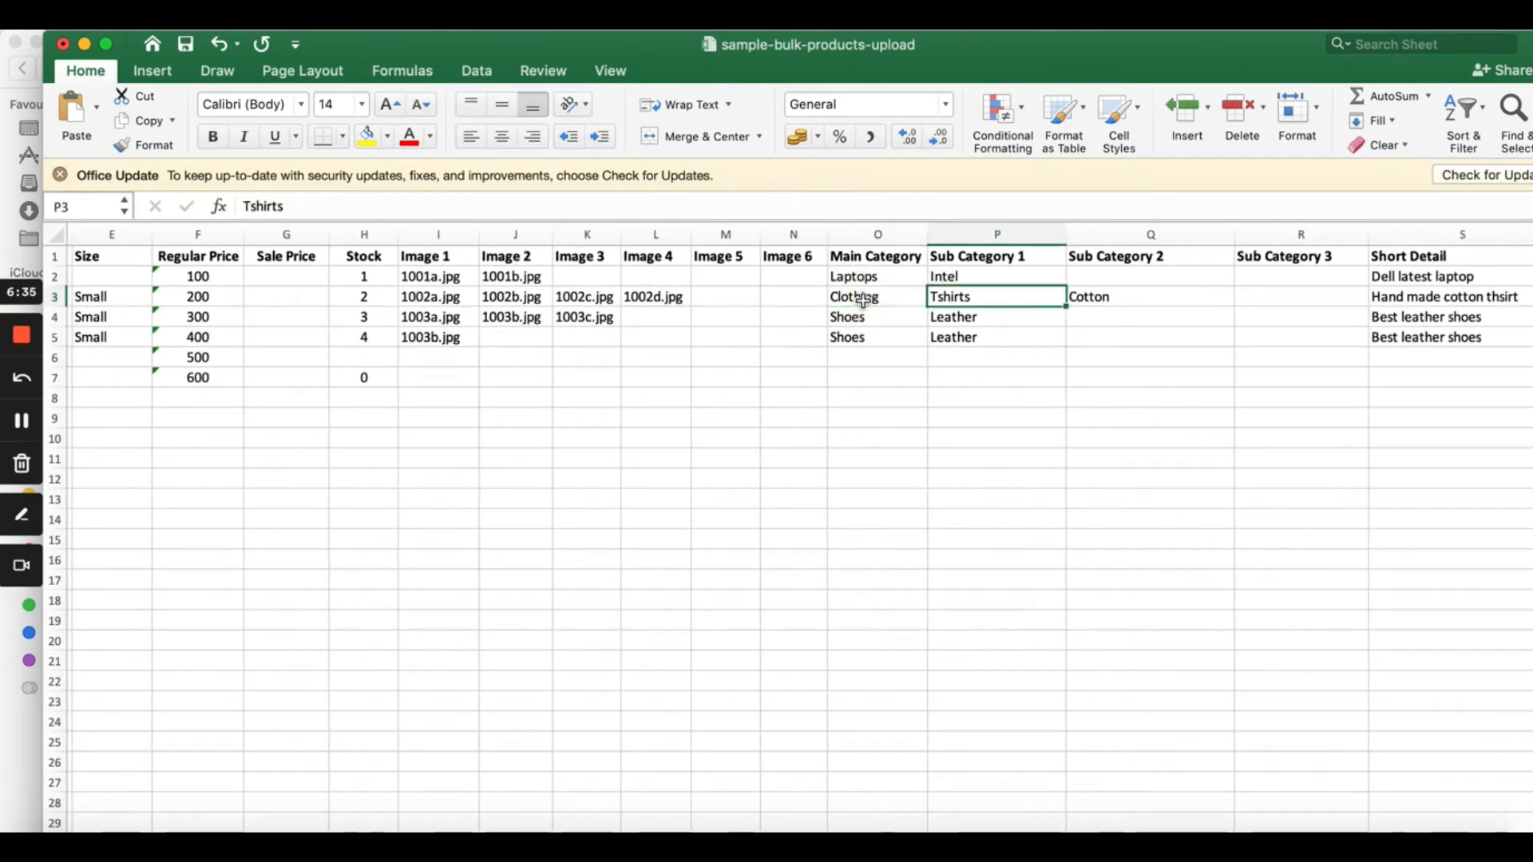
pyautogui.hscroll(6, 1020, 359)
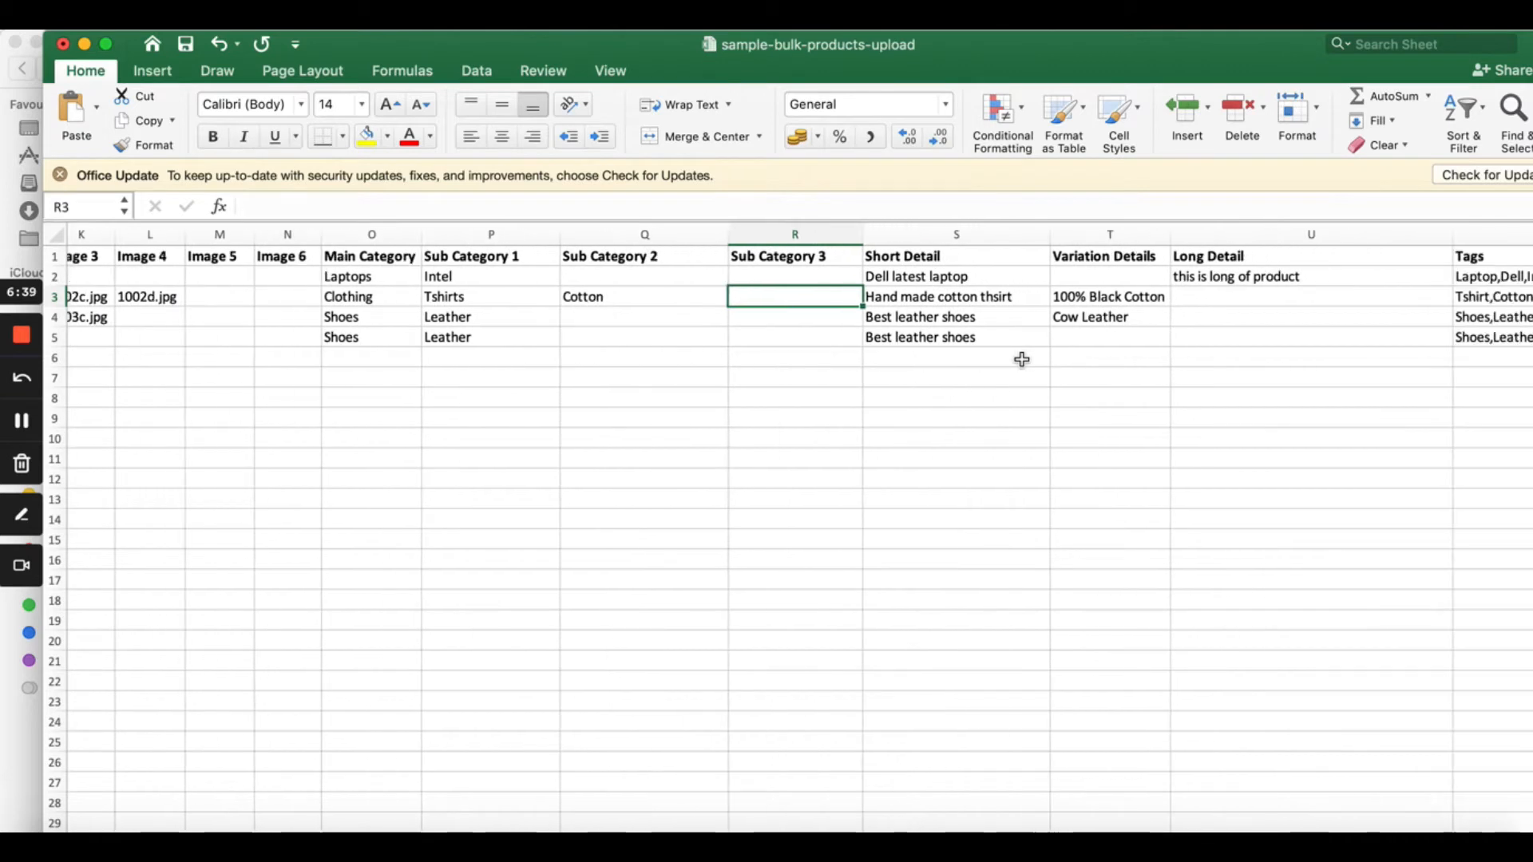
pyautogui.hscroll(1, 1022, 359)
pyautogui.click(1005, 299)
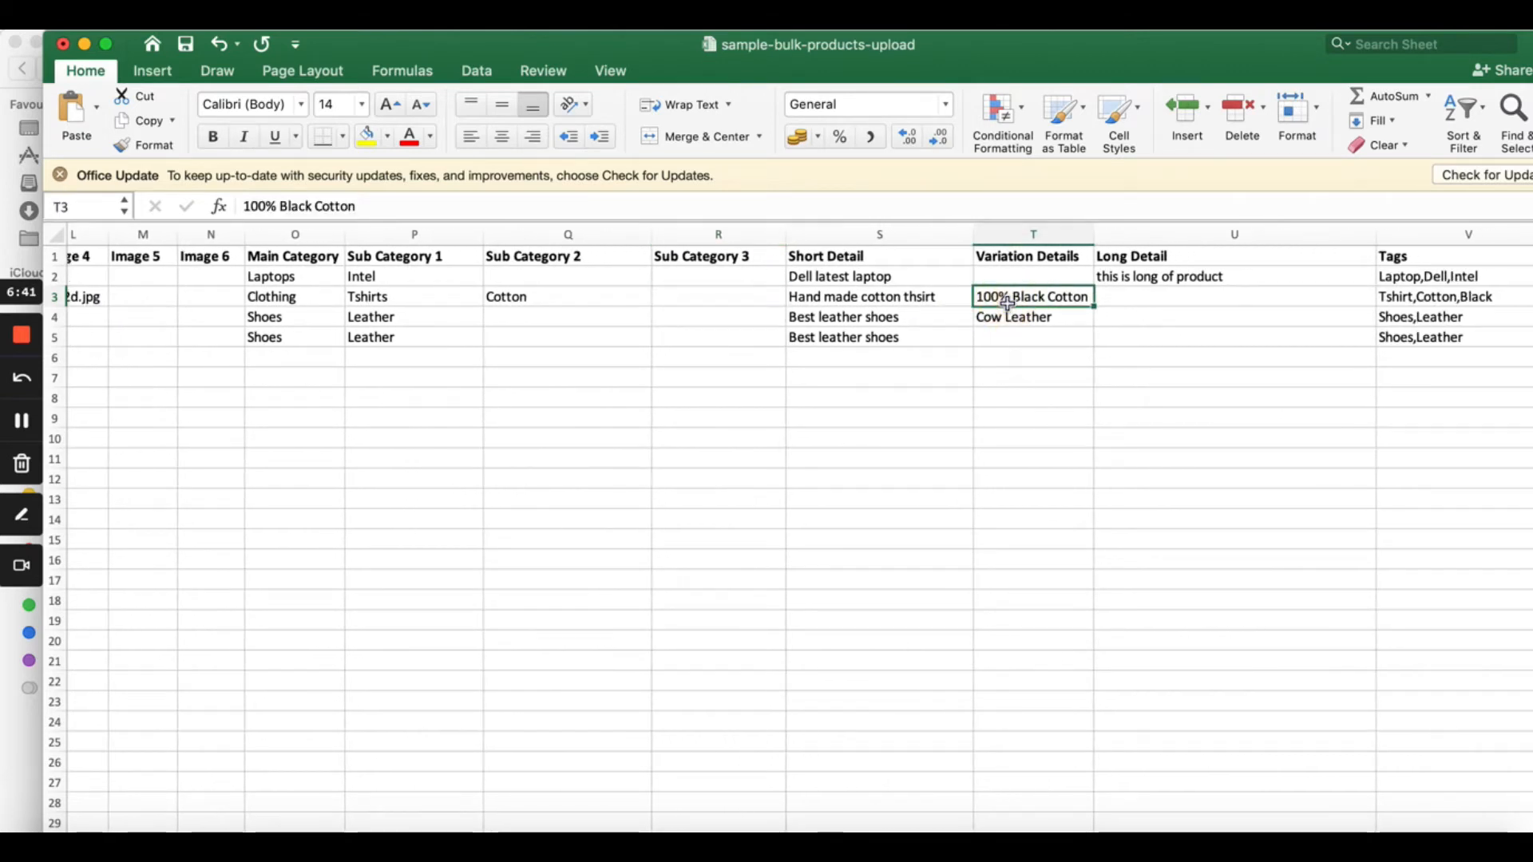
# Examine the remaining columns up to Height, selecting the whole Tags and Height columns in turn
pyautogui.hscroll(-11, 1006, 302)
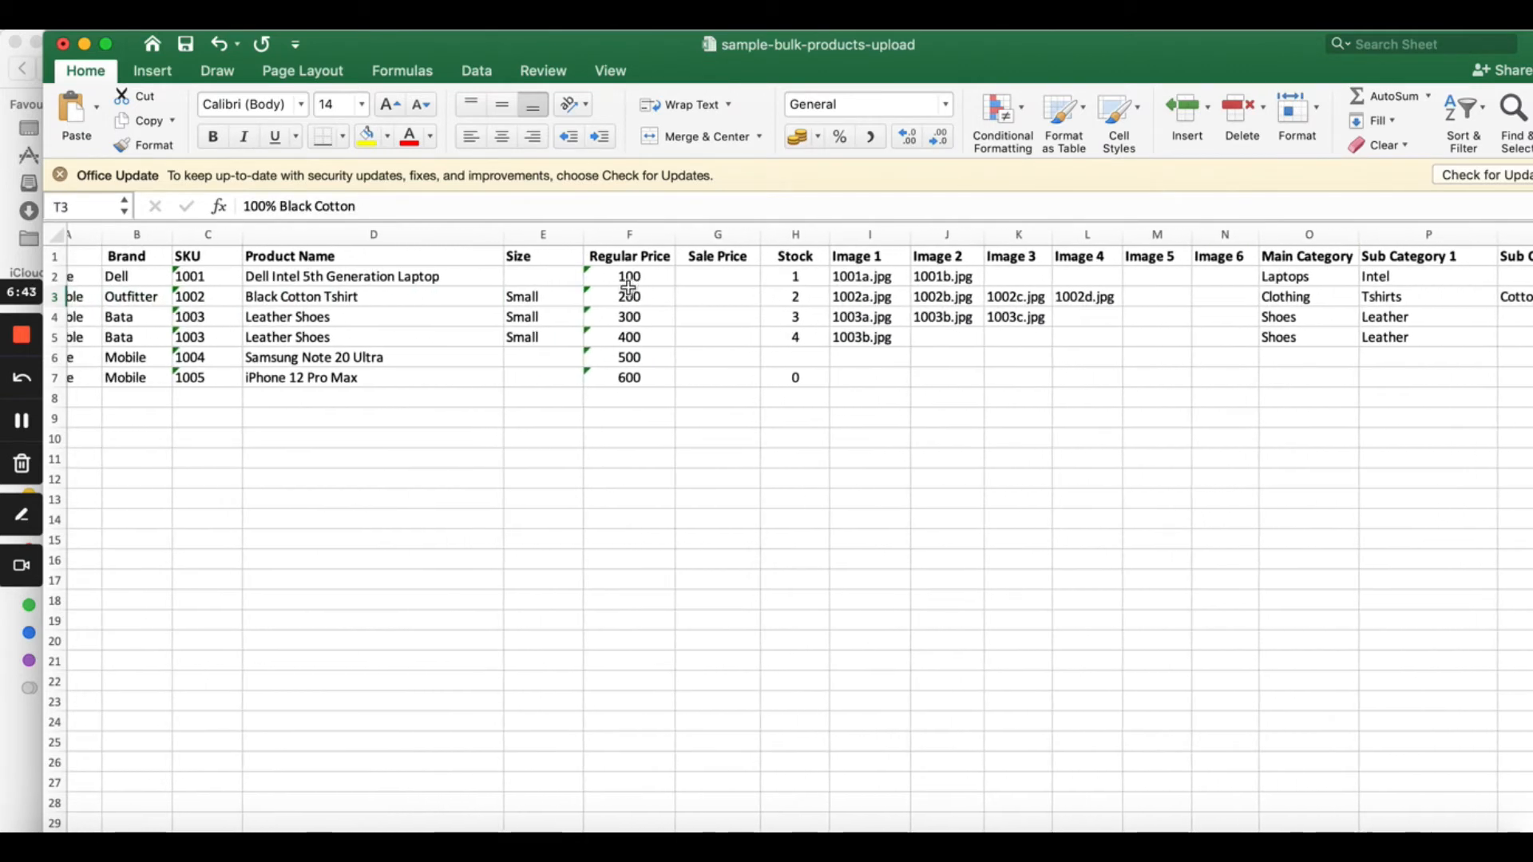
pyautogui.hscroll(11, 721, 298)
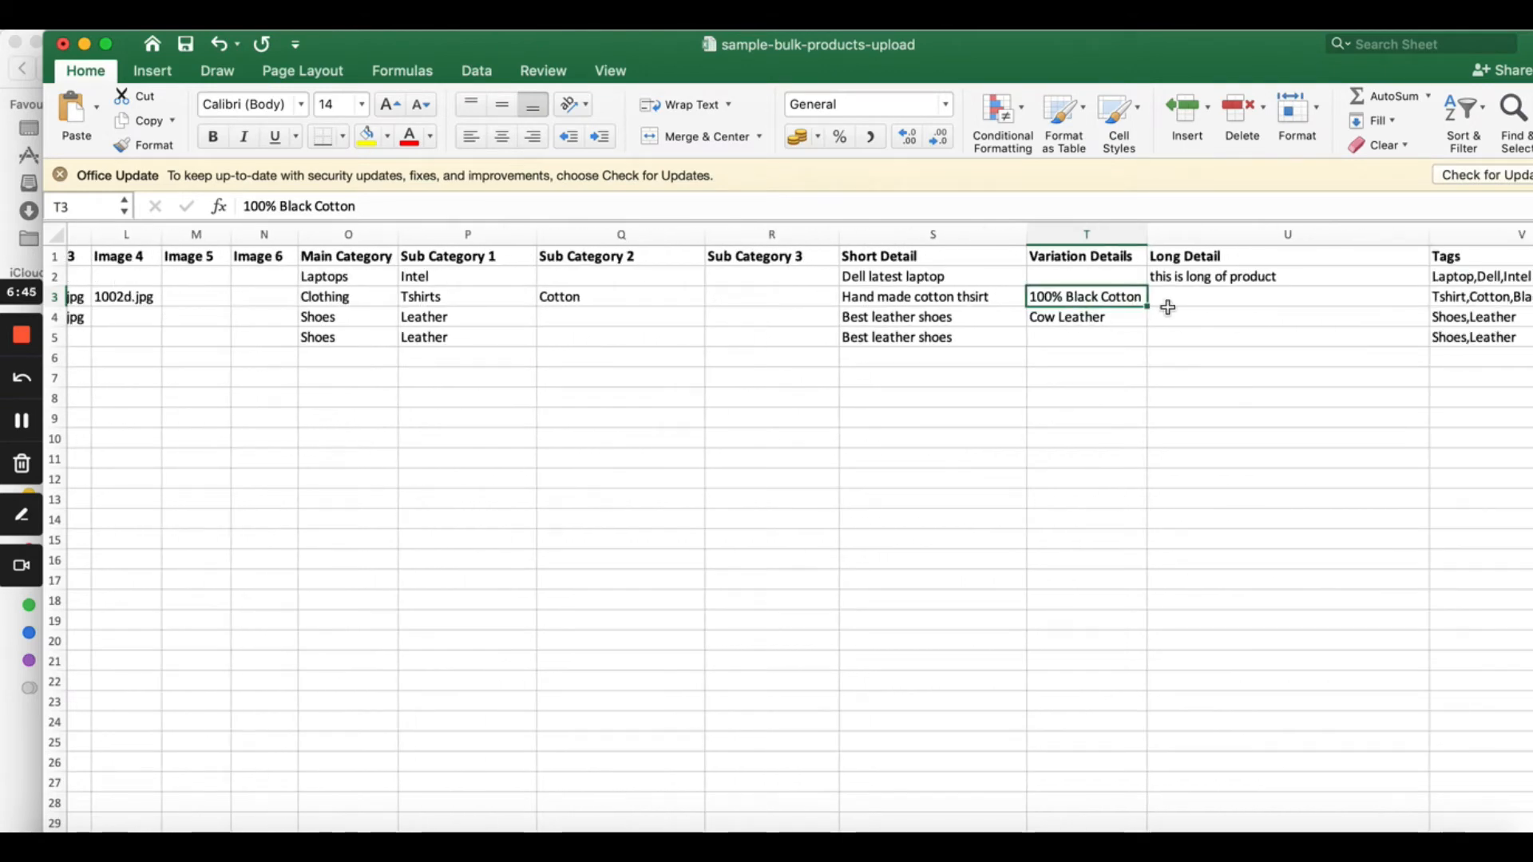
pyautogui.hscroll(2, 1167, 307)
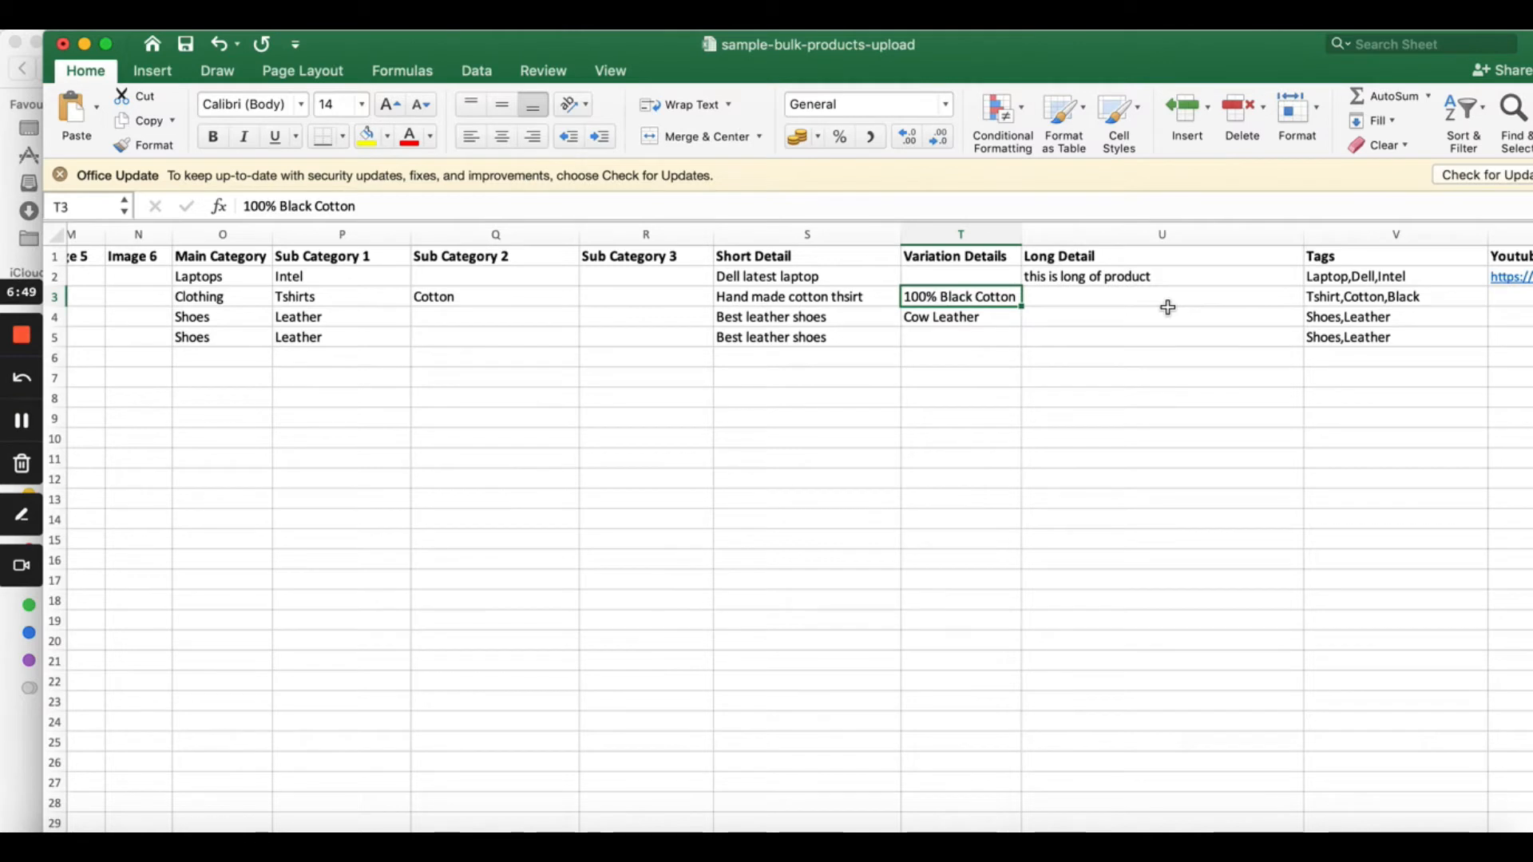
pyautogui.hscroll(2, 1167, 307)
pyautogui.hscroll(3, 1167, 307)
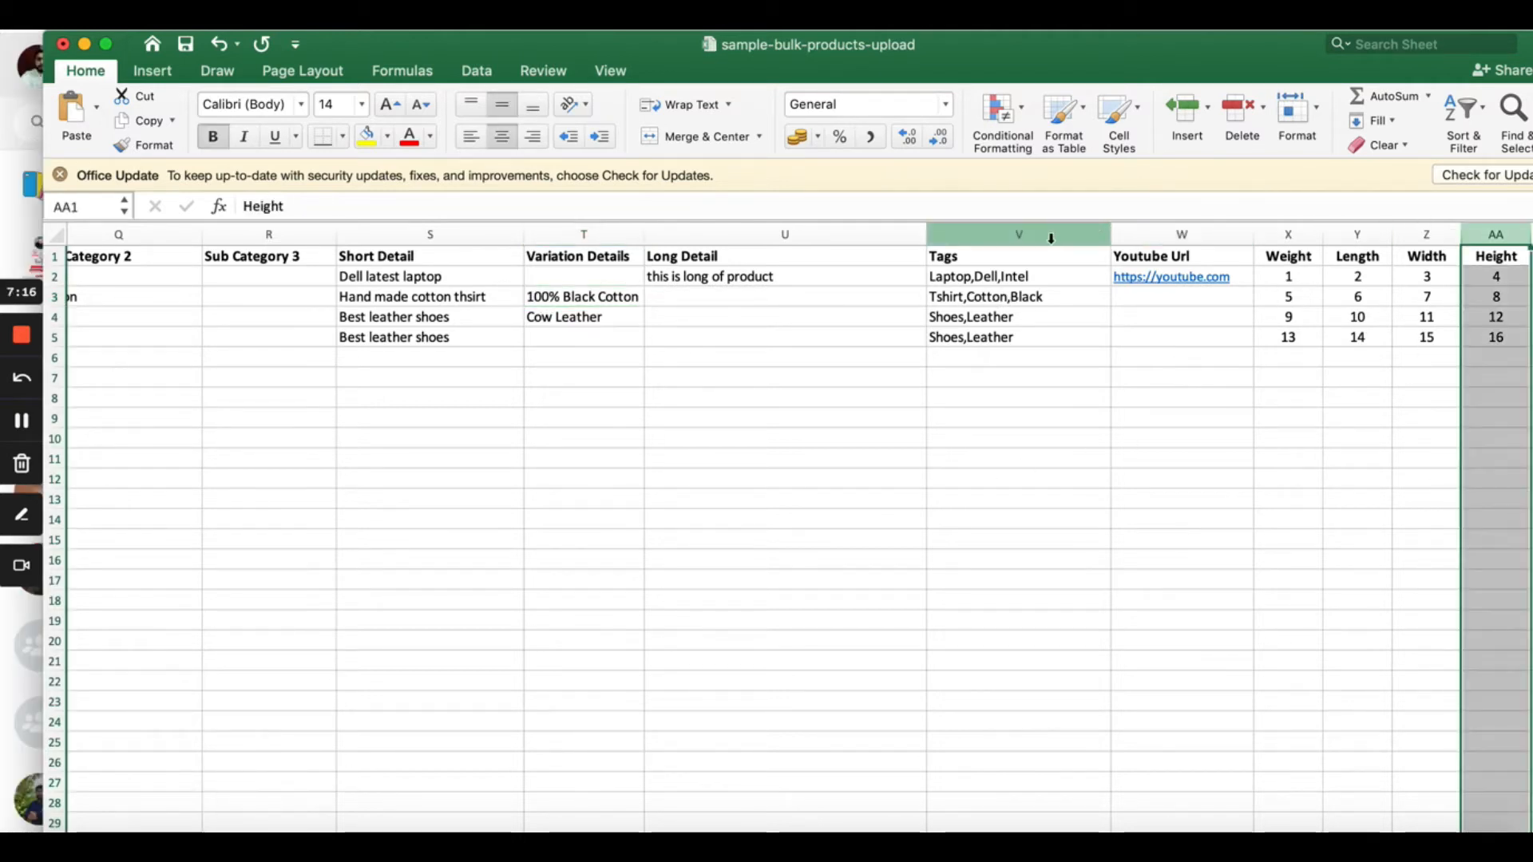
pyautogui.click(1050, 236)
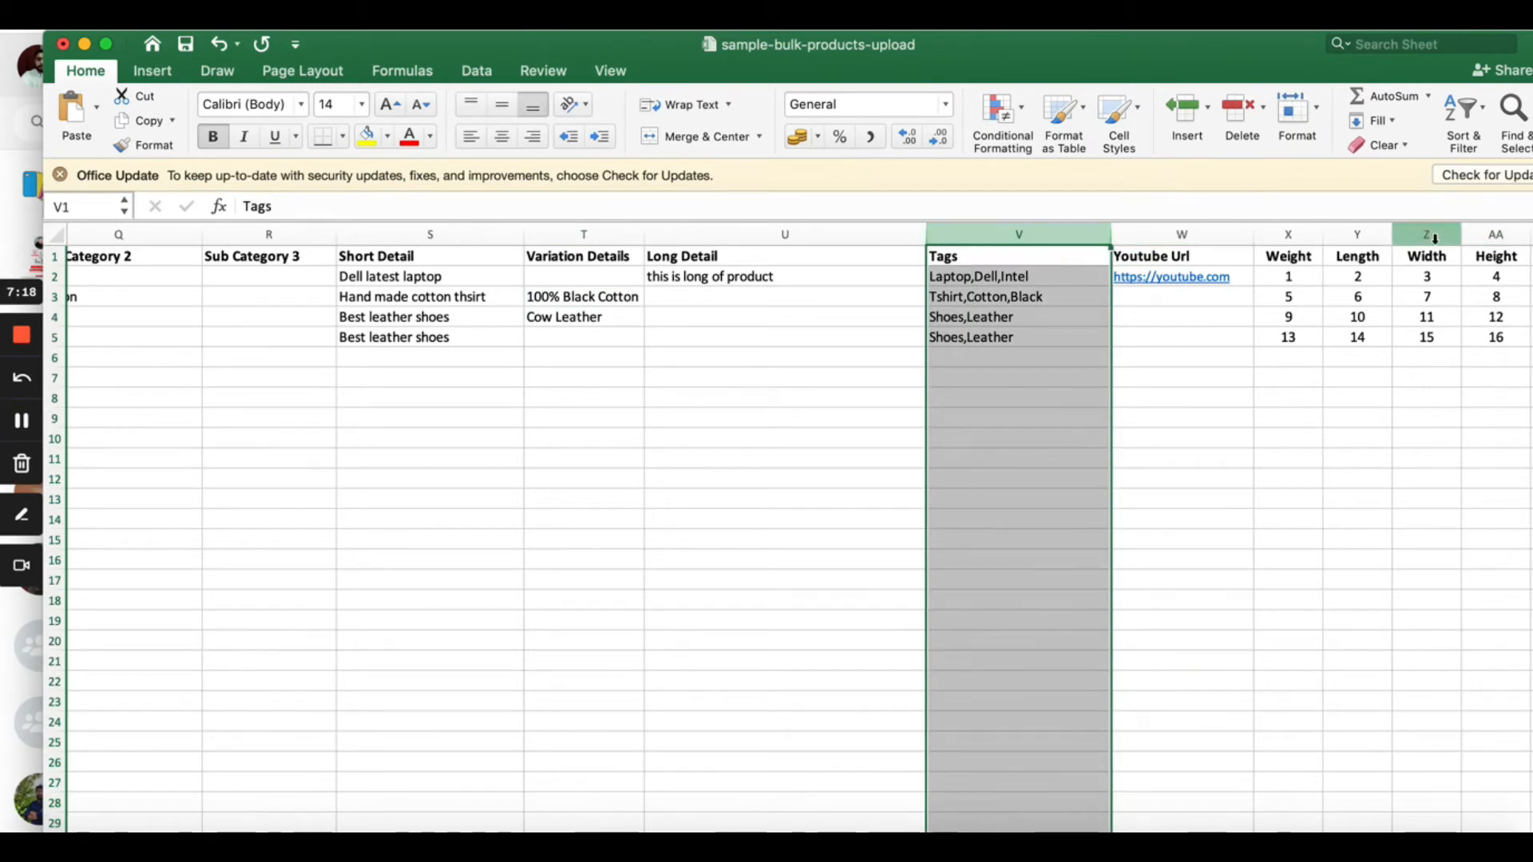
pyautogui.click(1495, 235)
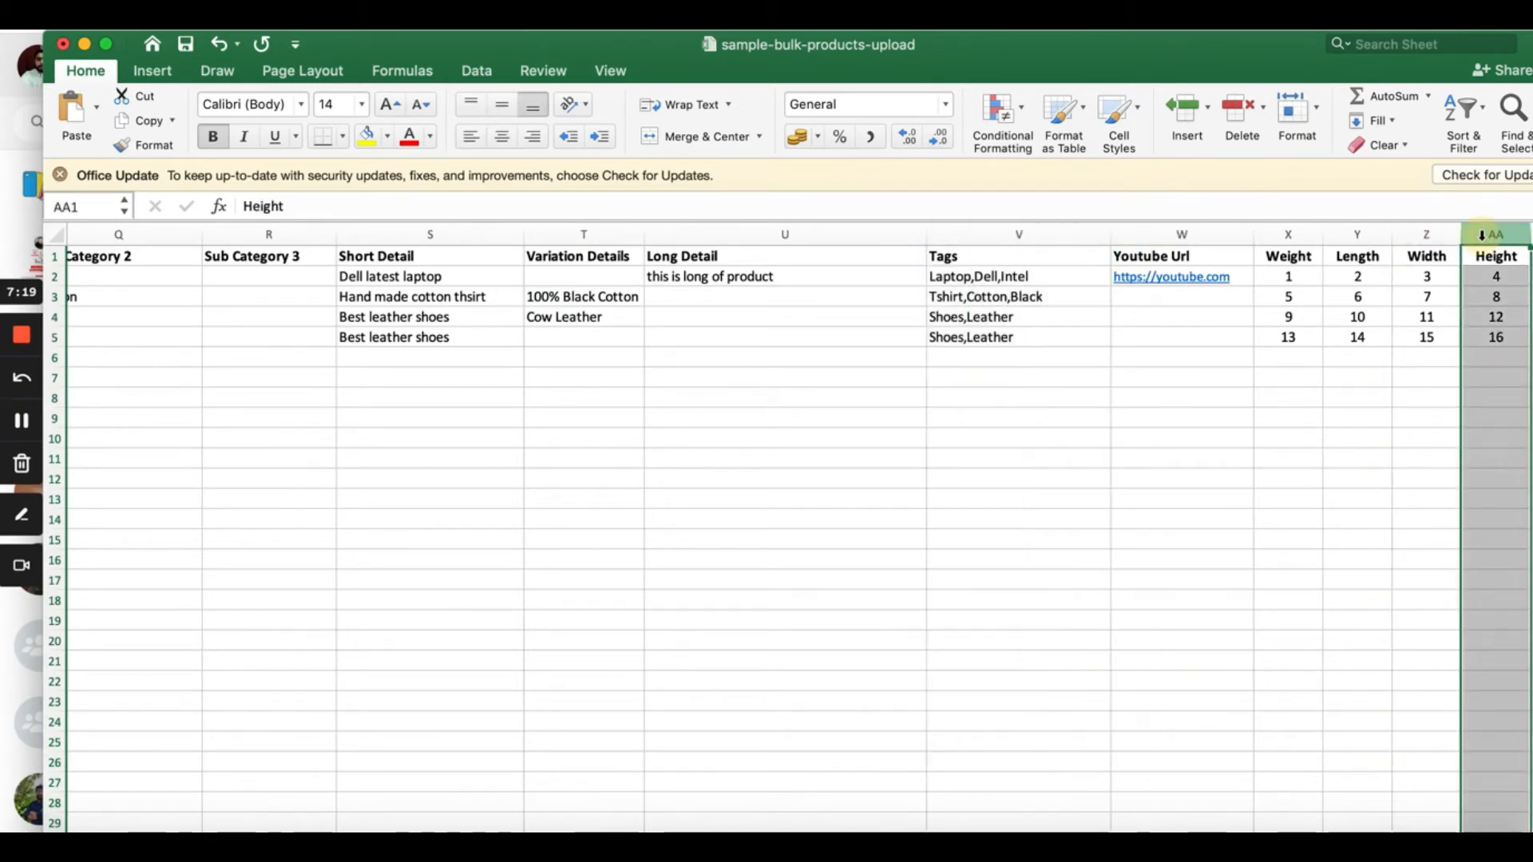
pyautogui.click(982, 226)
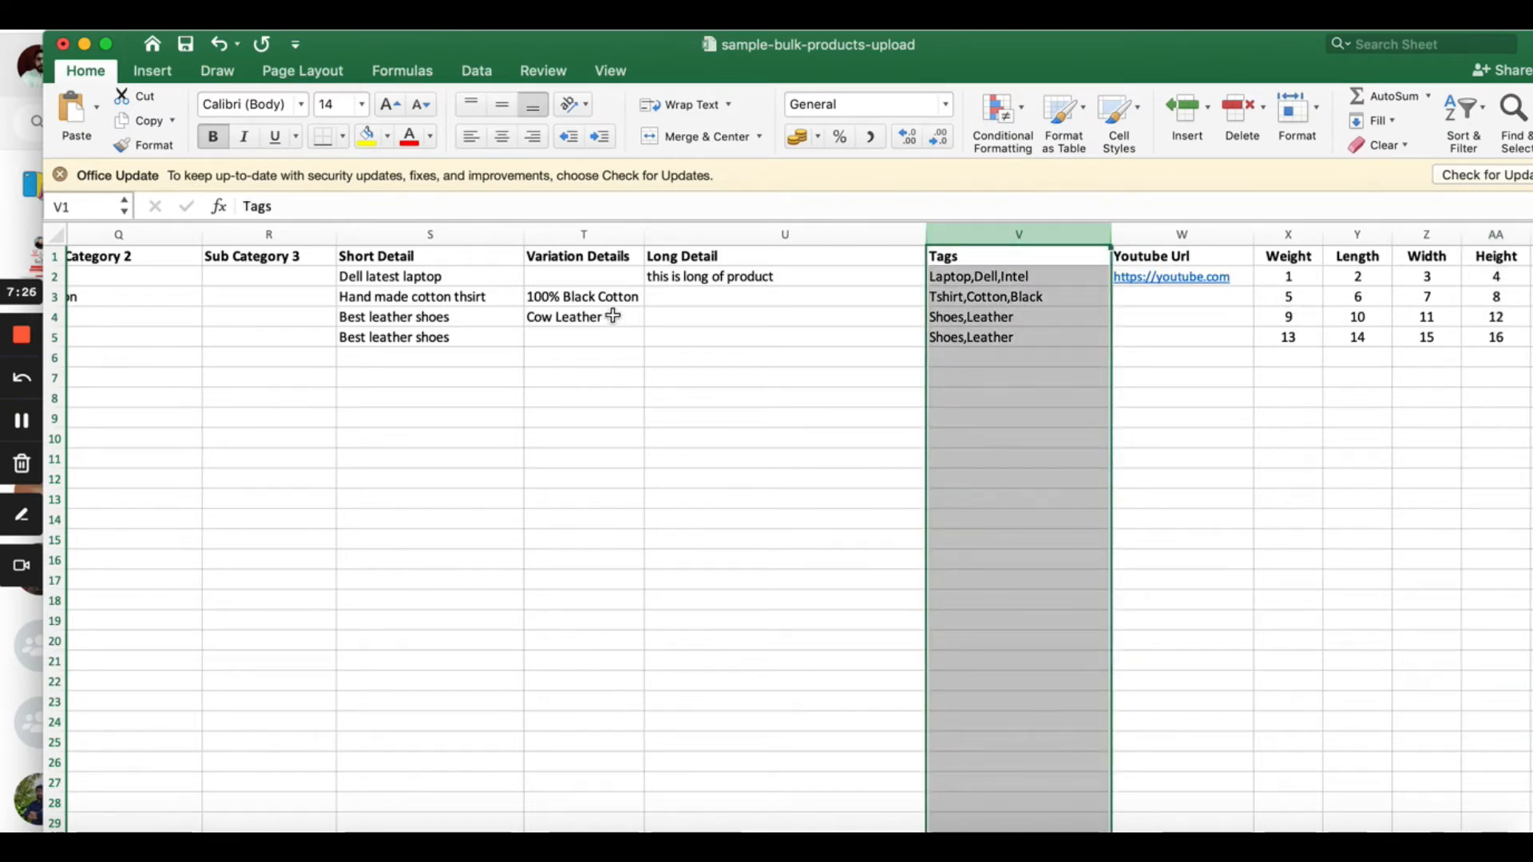
# Return from the Black Cotton Tshirt's Variation Details to the start of its row and select its Size cell
pyautogui.click(565, 292)
pyautogui.press('Left')
pyautogui.press('Left')
pyautogui.press('Left')
pyautogui.press('Left')
pyautogui.press('Left')
pyautogui.press('Left')
pyautogui.press('Left')
pyautogui.press('Left')
pyautogui.press('Left')
pyautogui.press('Left')
pyautogui.press('Left')
pyautogui.press('Left')
pyautogui.press('Left')
pyautogui.press('Left')
pyautogui.press('Left')
pyautogui.press('Left')
pyautogui.press('Left')
pyautogui.press('Left')
pyautogui.press('Left')
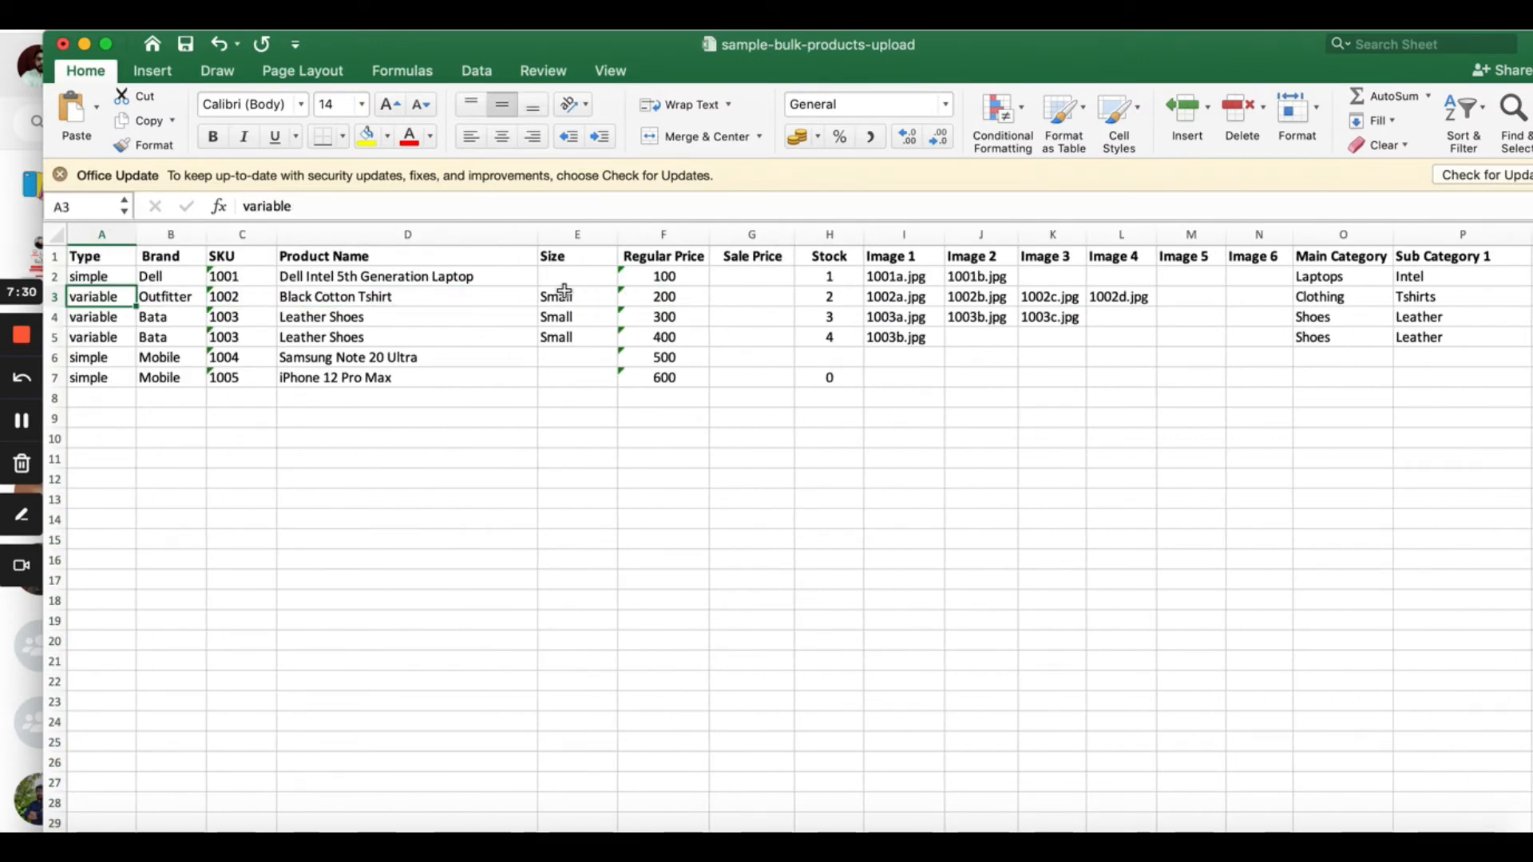
pyautogui.click(584, 297)
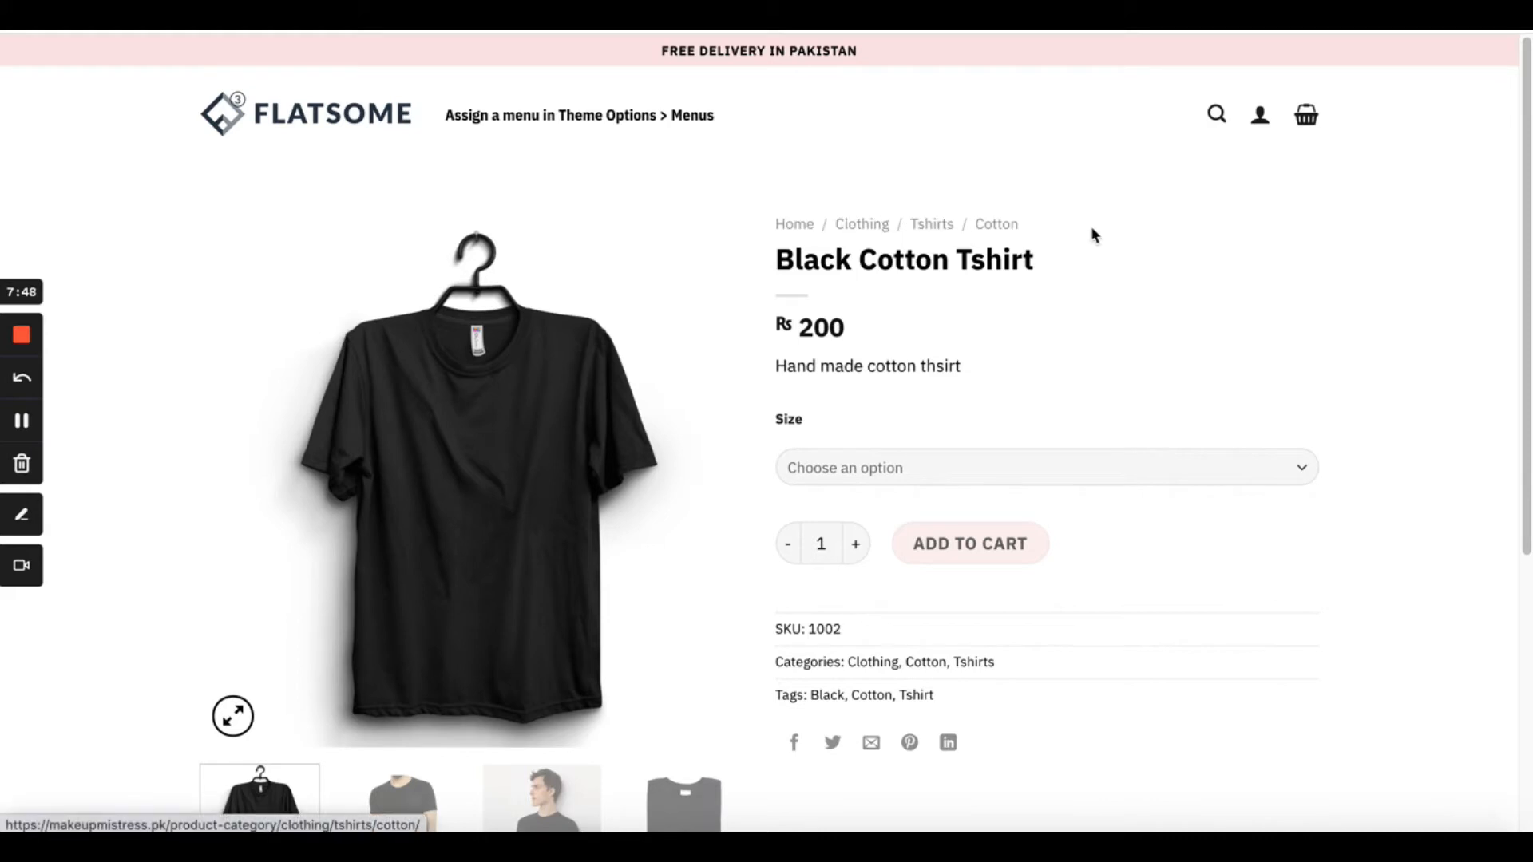
# On the Black Cotton Tshirt store page, choose size Small and highlight its variation detail and stock quantity
pyautogui.doubleClick(839, 365)
pyautogui.scroll(-1, 856, 406)
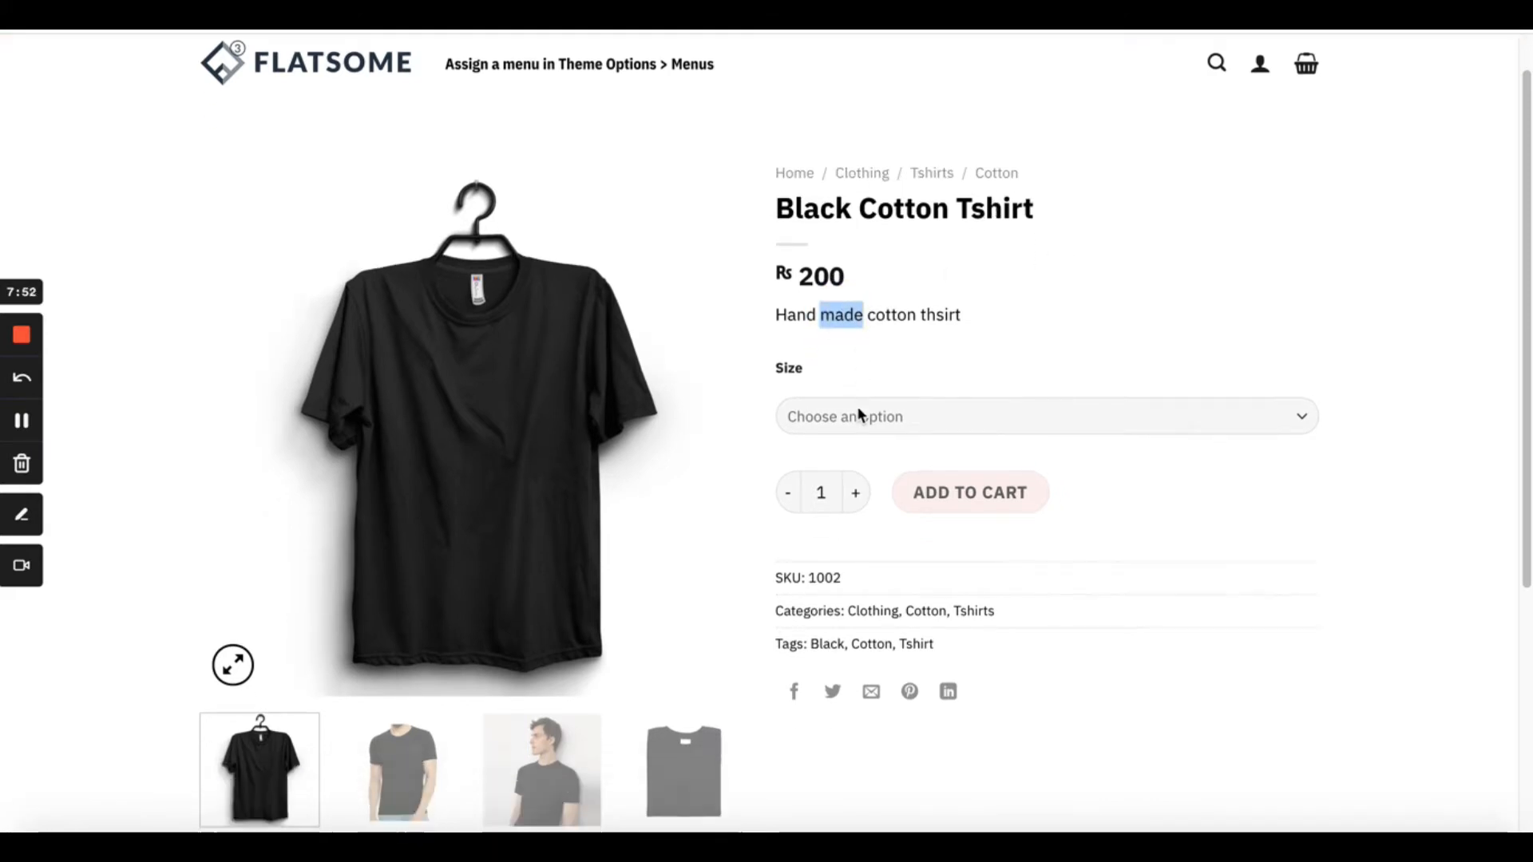
pyautogui.click(855, 407)
pyautogui.click(848, 427)
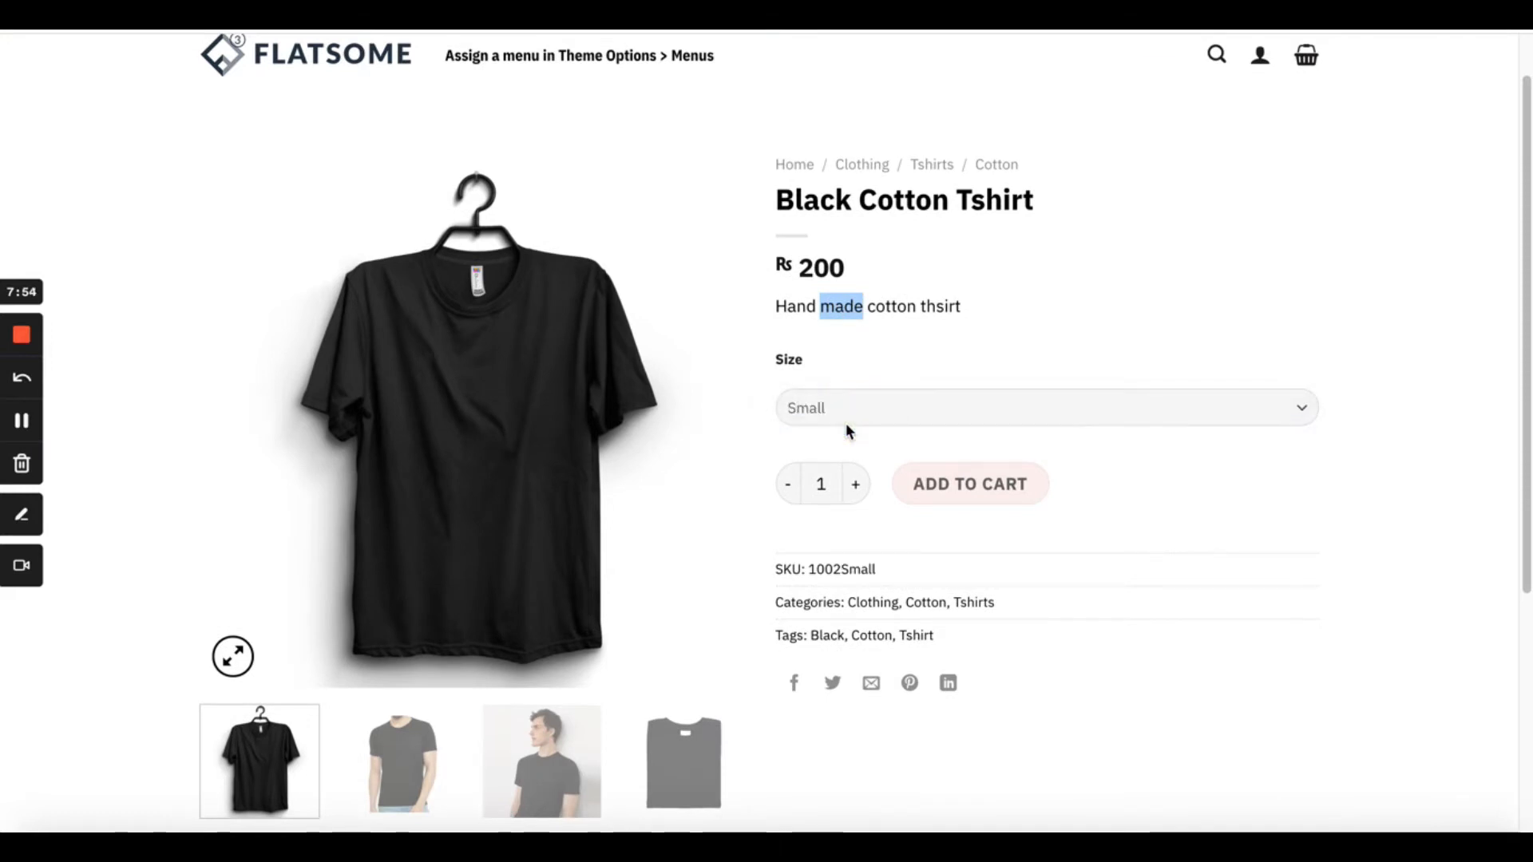
pyautogui.moveTo(777, 468); pyautogui.dragTo(930, 472)
pyautogui.click(967, 451)
pyautogui.moveTo(777, 511); pyautogui.dragTo(796, 506)
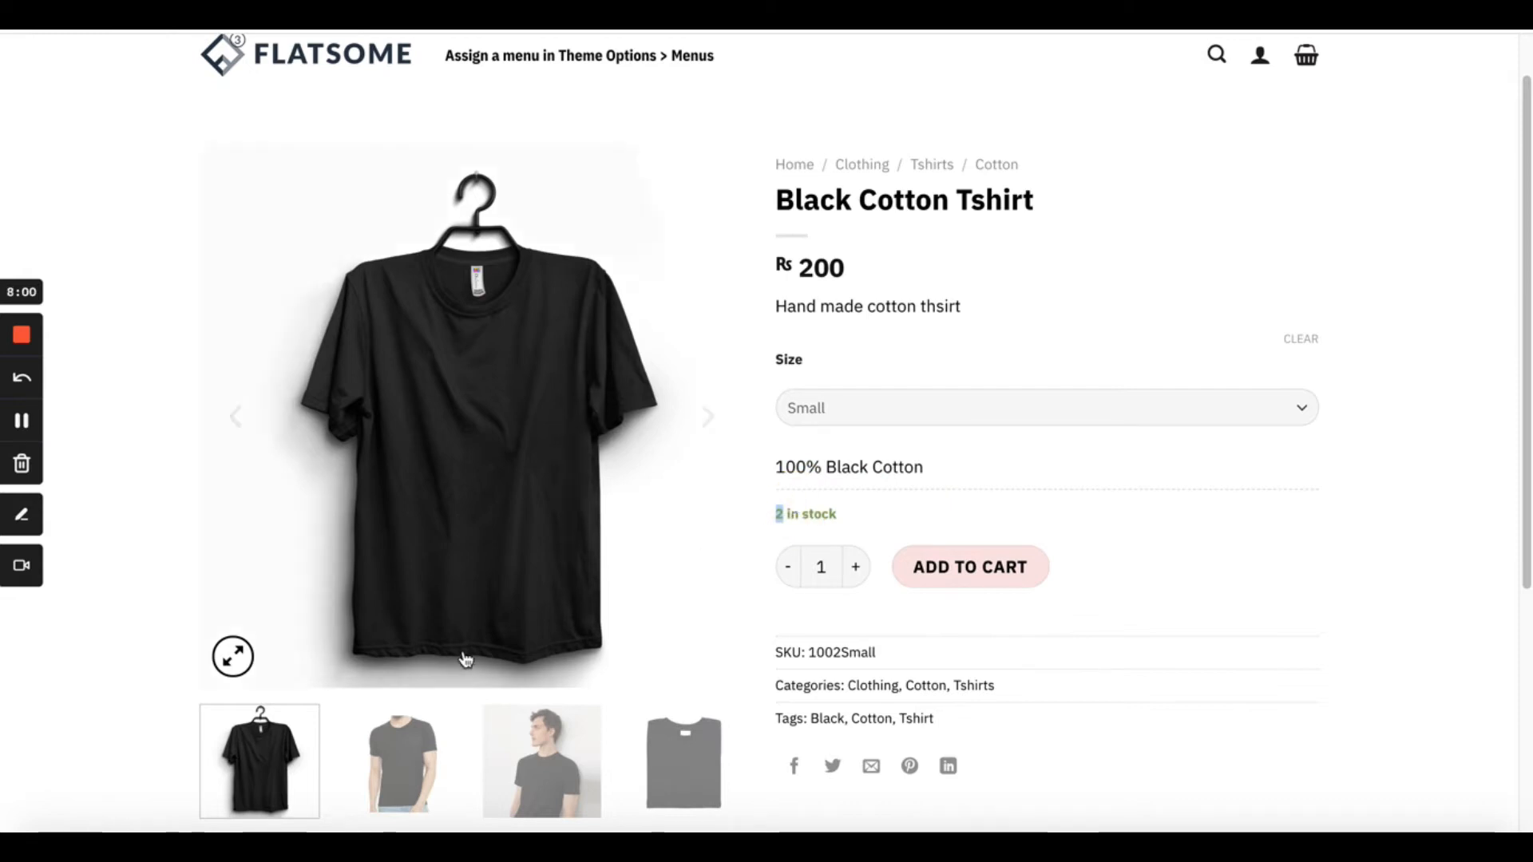
# View the second, third and fourth gallery pictures of the Black Cotton Tshirt
pyautogui.click(401, 758)
pyautogui.click(517, 756)
pyautogui.click(659, 770)
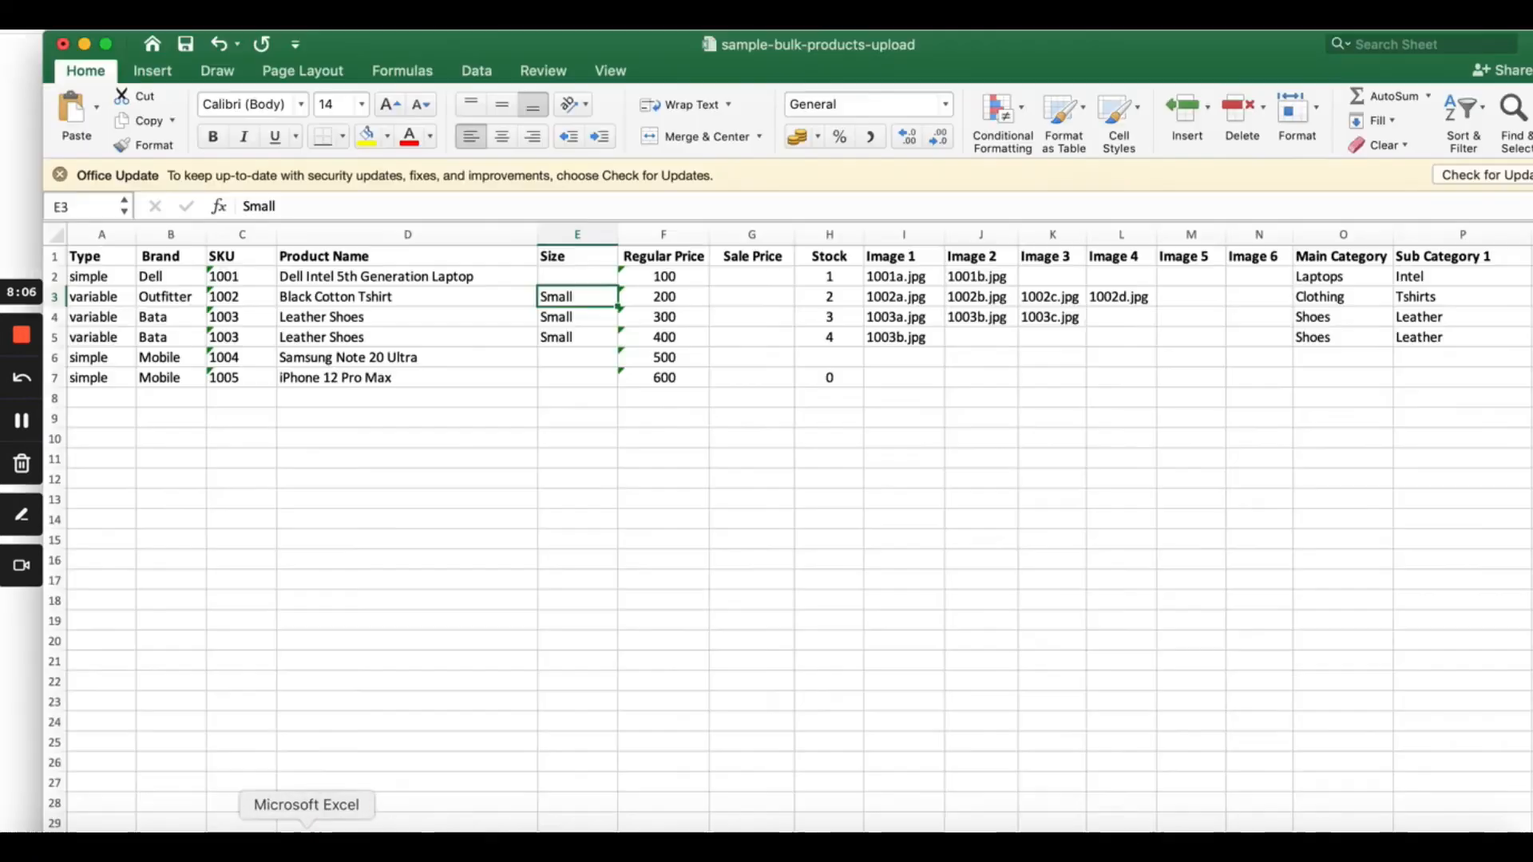
# Return to the Excel product sheet and go through the first Leather Shoes row from Type to Size
pyautogui.click(306, 830)
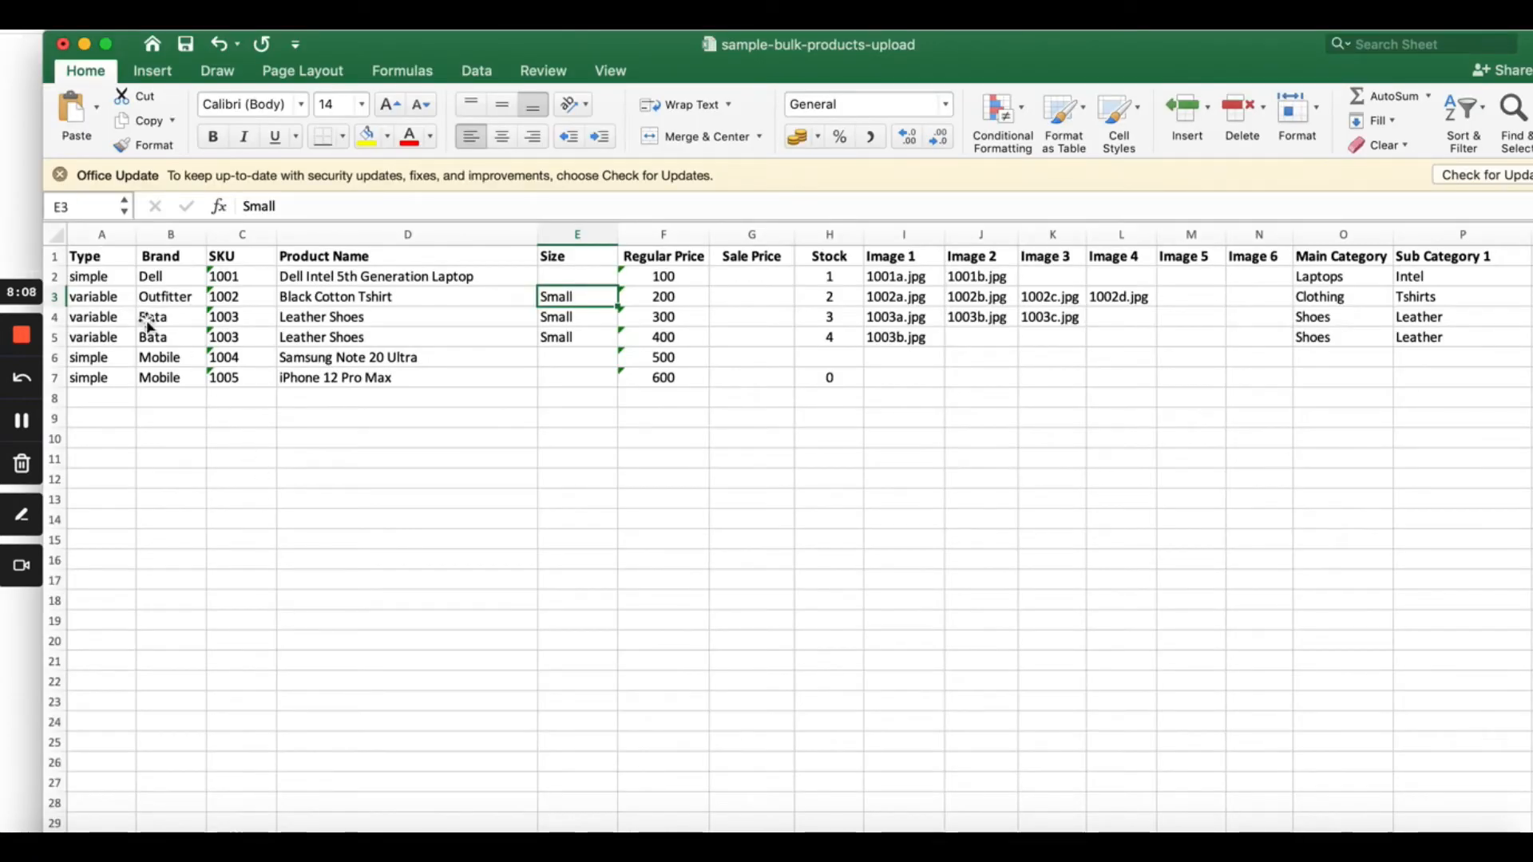
pyautogui.click(89, 319)
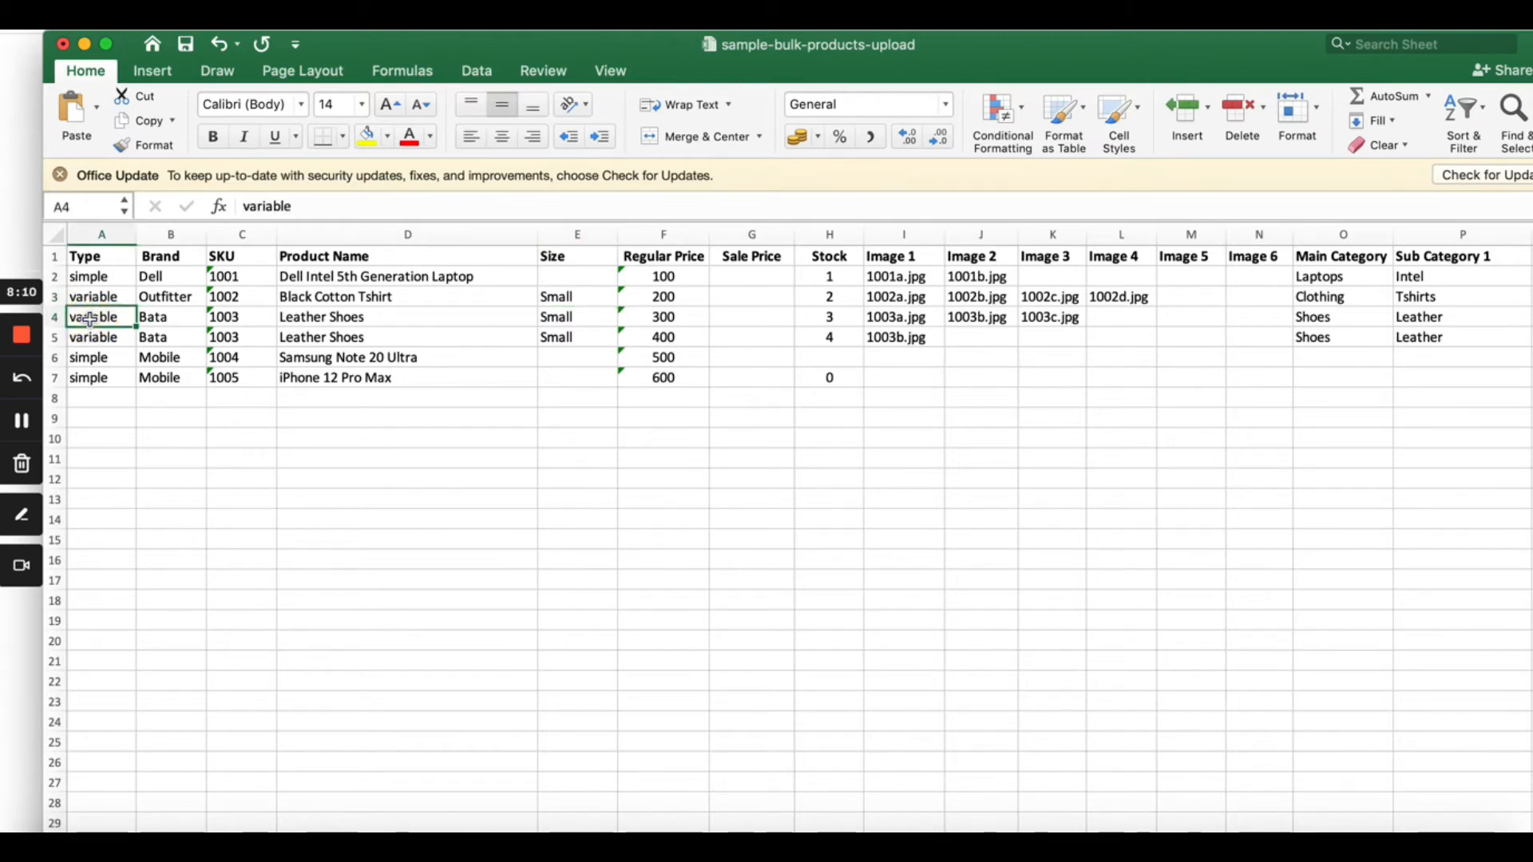
pyautogui.press('Right')
pyautogui.press('Right')
pyautogui.press('Right')
pyautogui.press('Right')
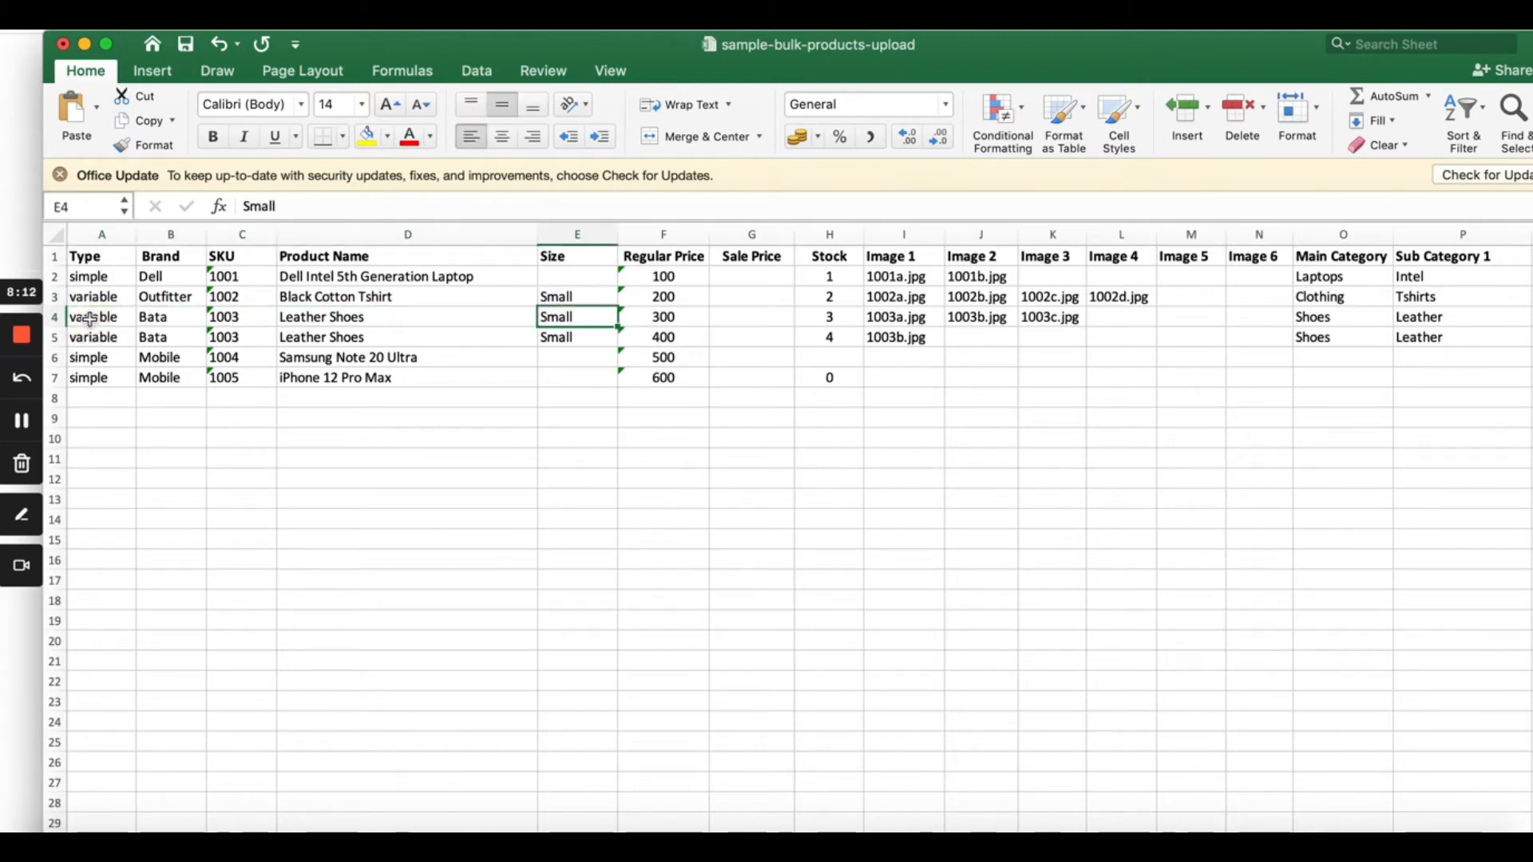
pyautogui.press('Left')
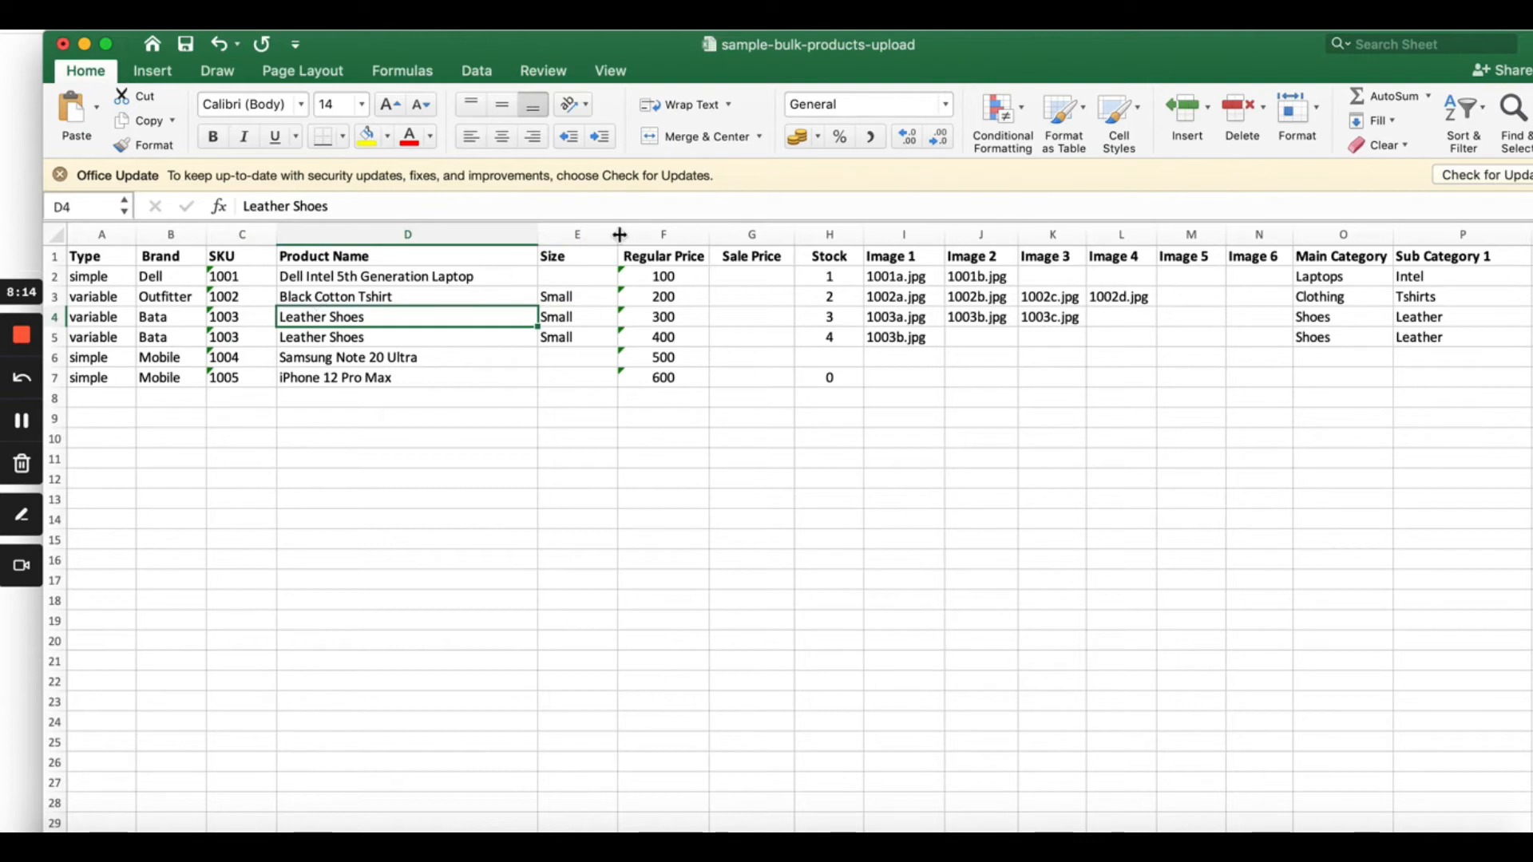
# Insert a new column before Regular Price and give it the header Color
pyautogui.click(663, 232)
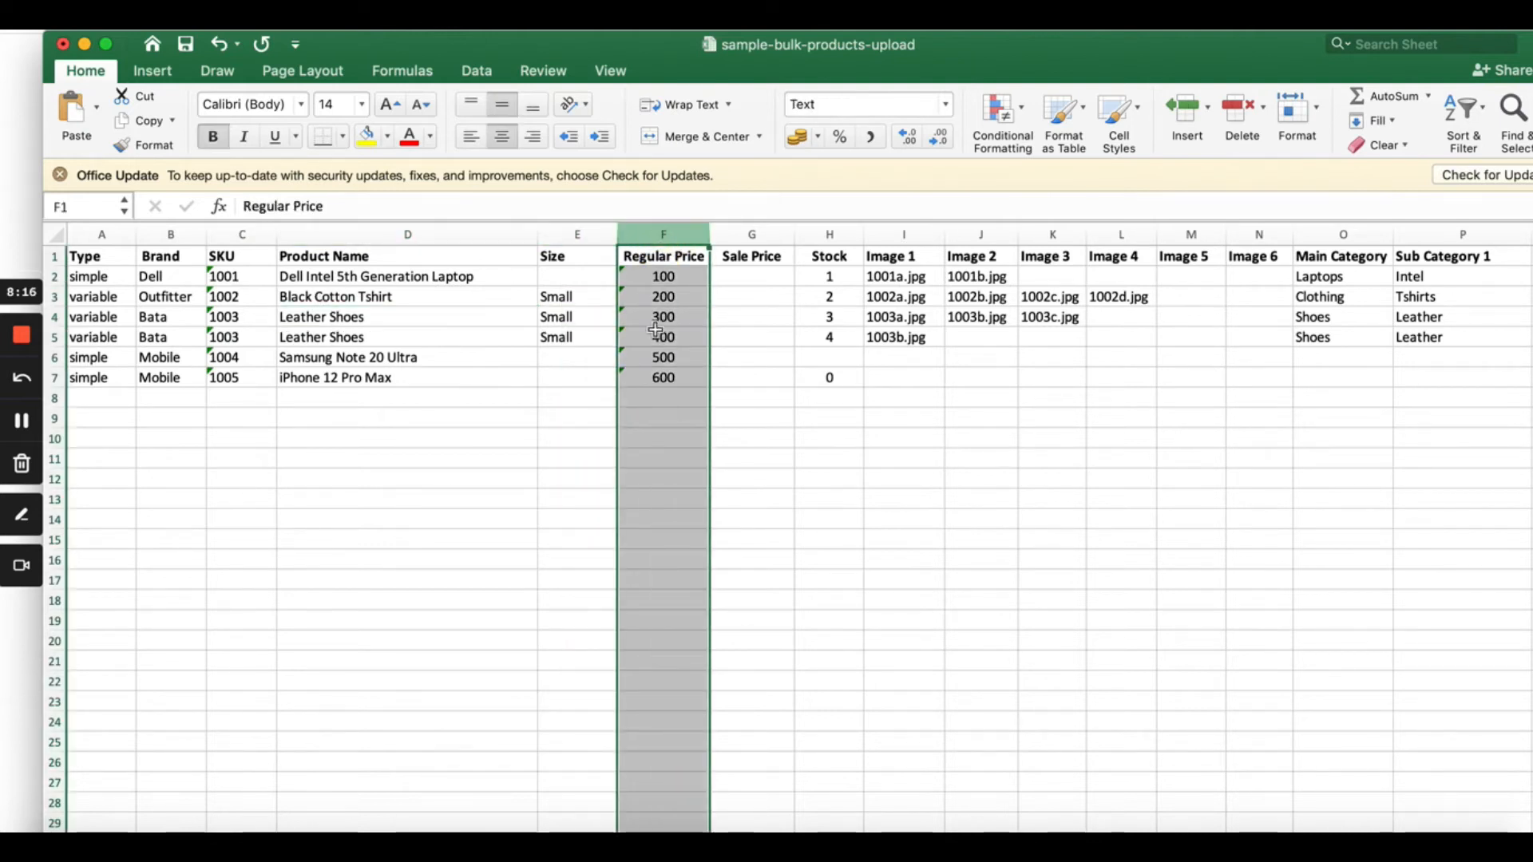
pyautogui.click(651, 296)
pyautogui.click(661, 231)
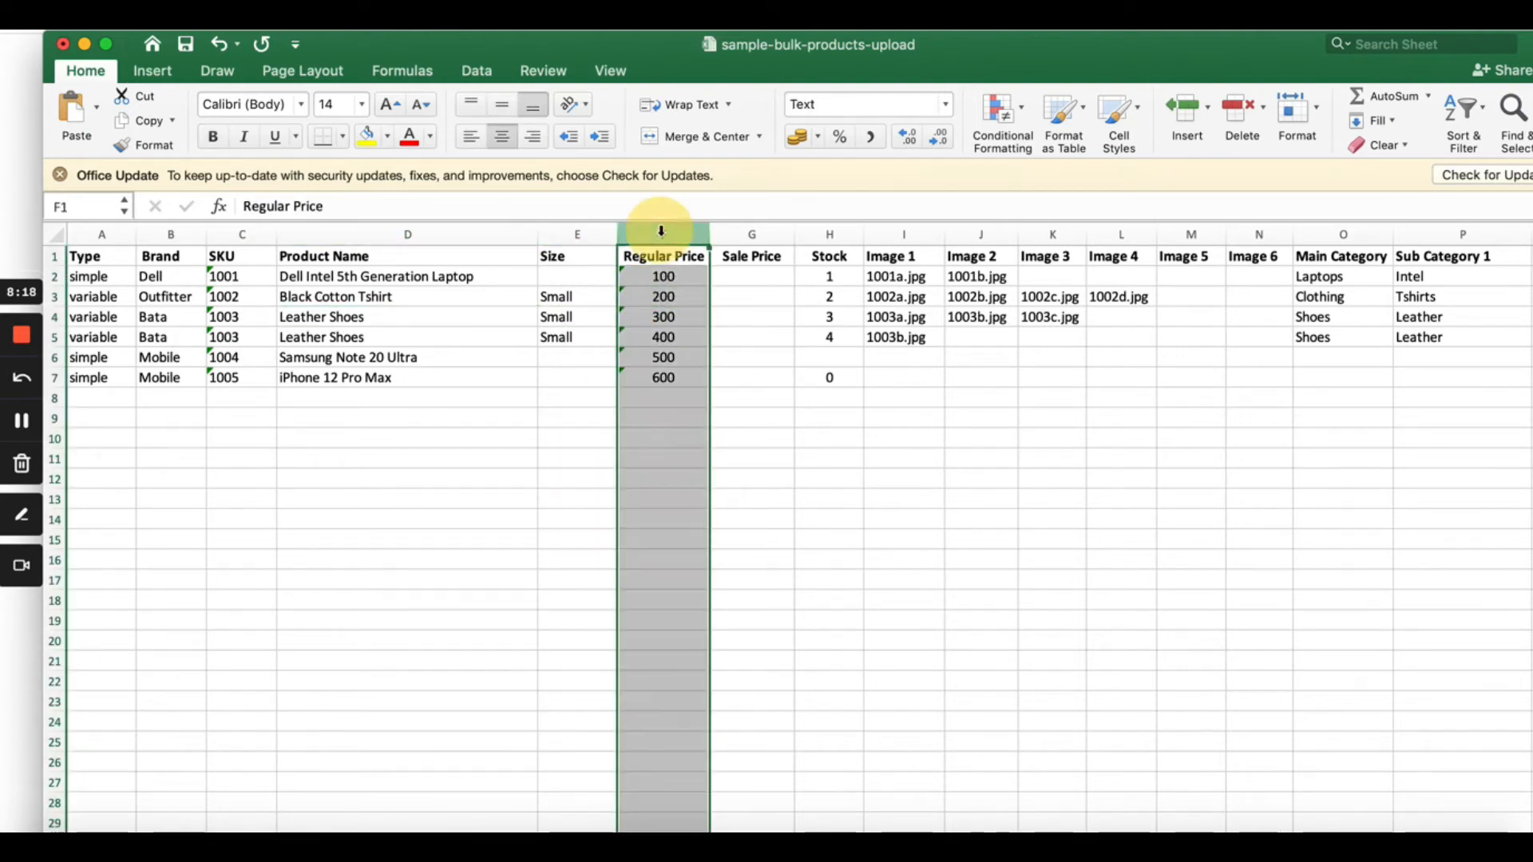
pyautogui.rightClick(652, 238)
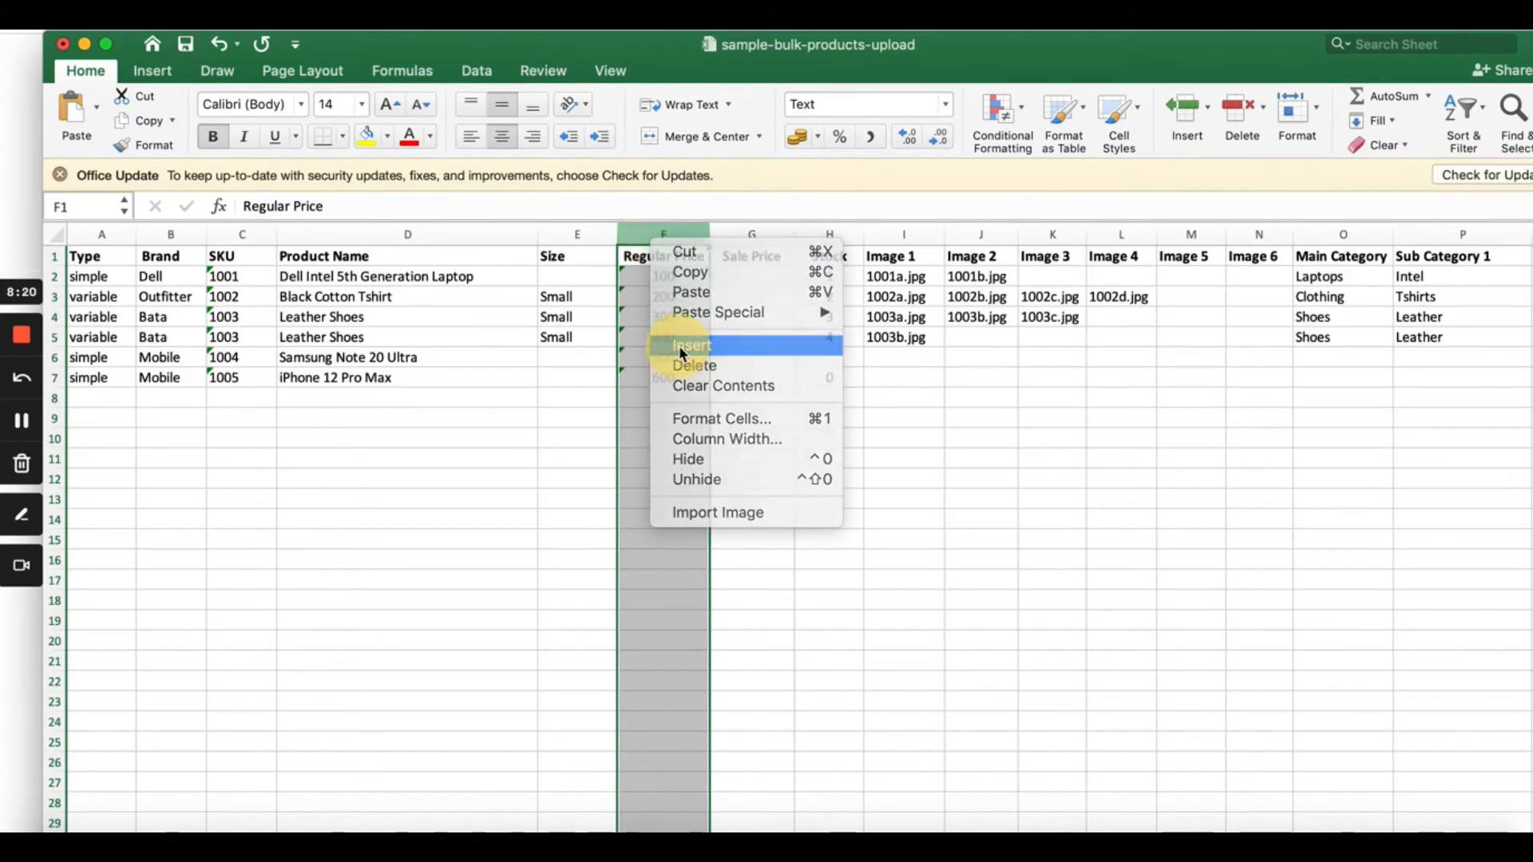
pyautogui.click(683, 345)
pyautogui.click(638, 257)
pyautogui.write('Color')
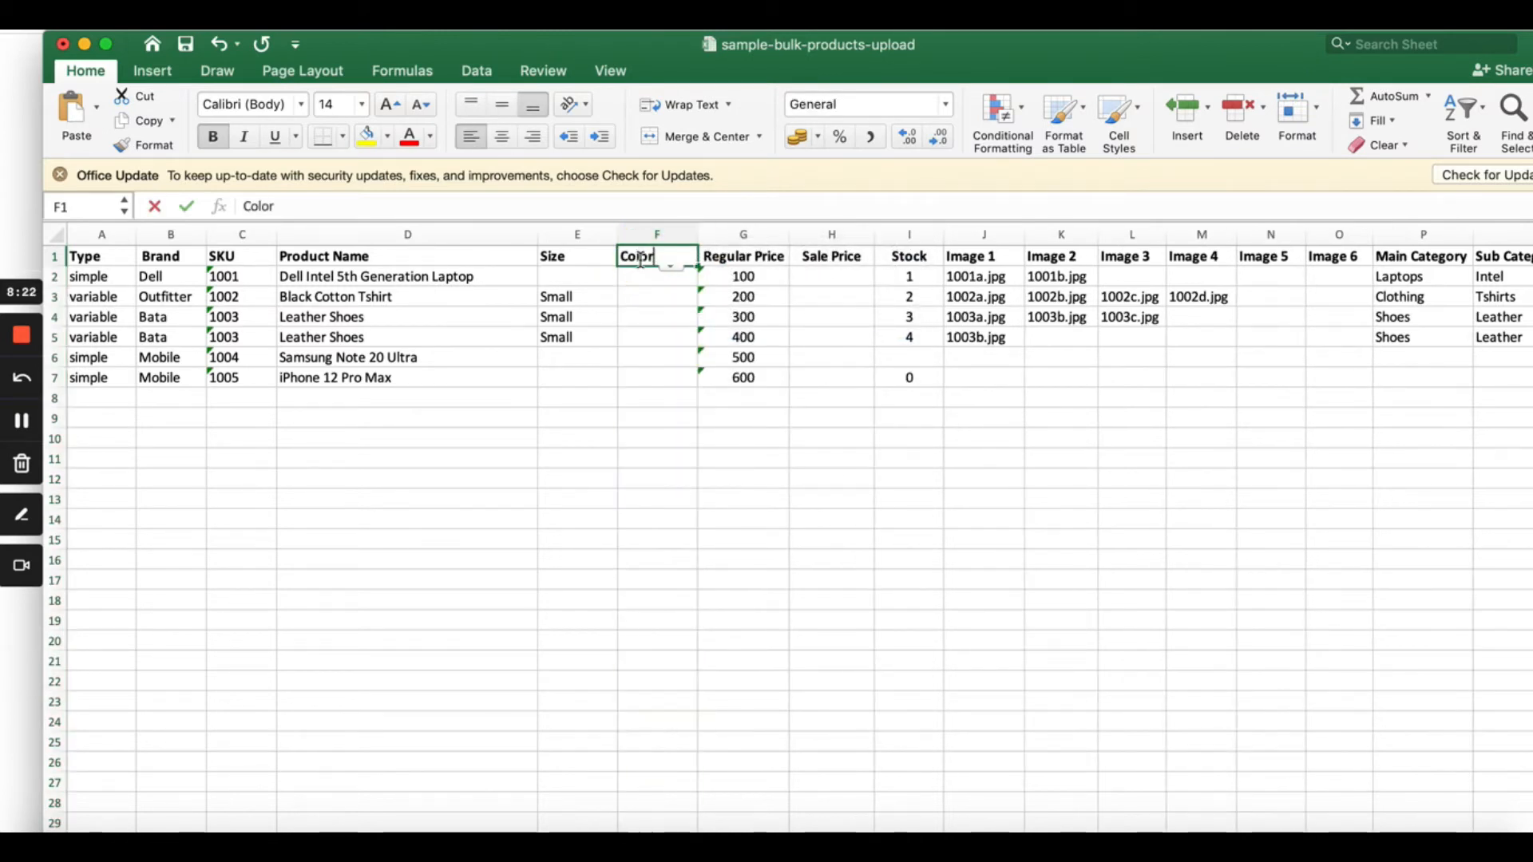
pyautogui.click(645, 318)
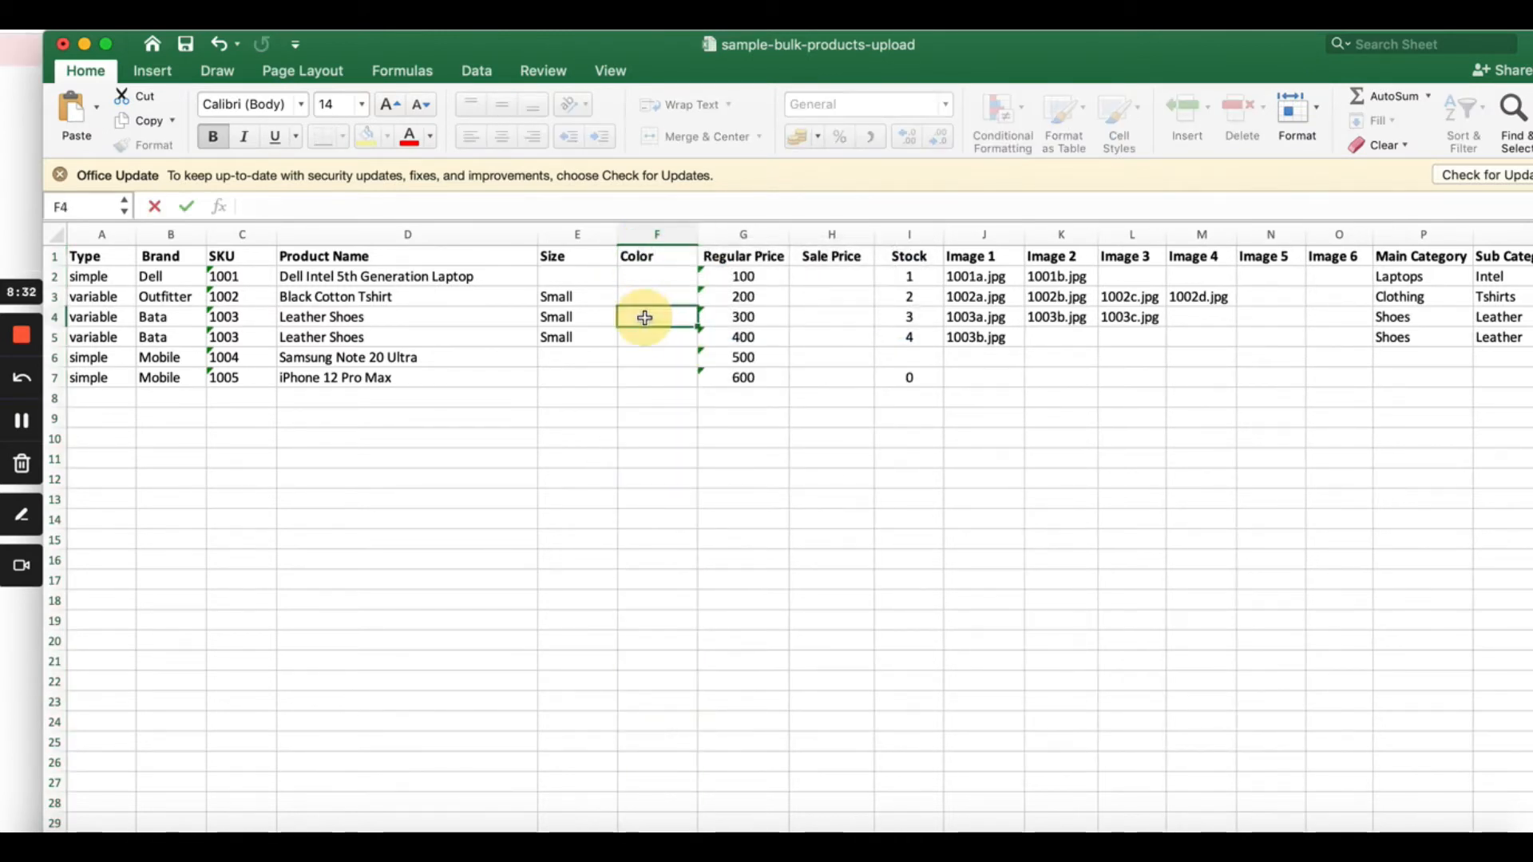
# Examine the first Leather Shoes row from its Type through Brand and SKU to Product Name
pyautogui.press('Left')
pyautogui.press('Left')
pyautogui.press('Left')
pyautogui.press('Left')
pyautogui.press('Left')
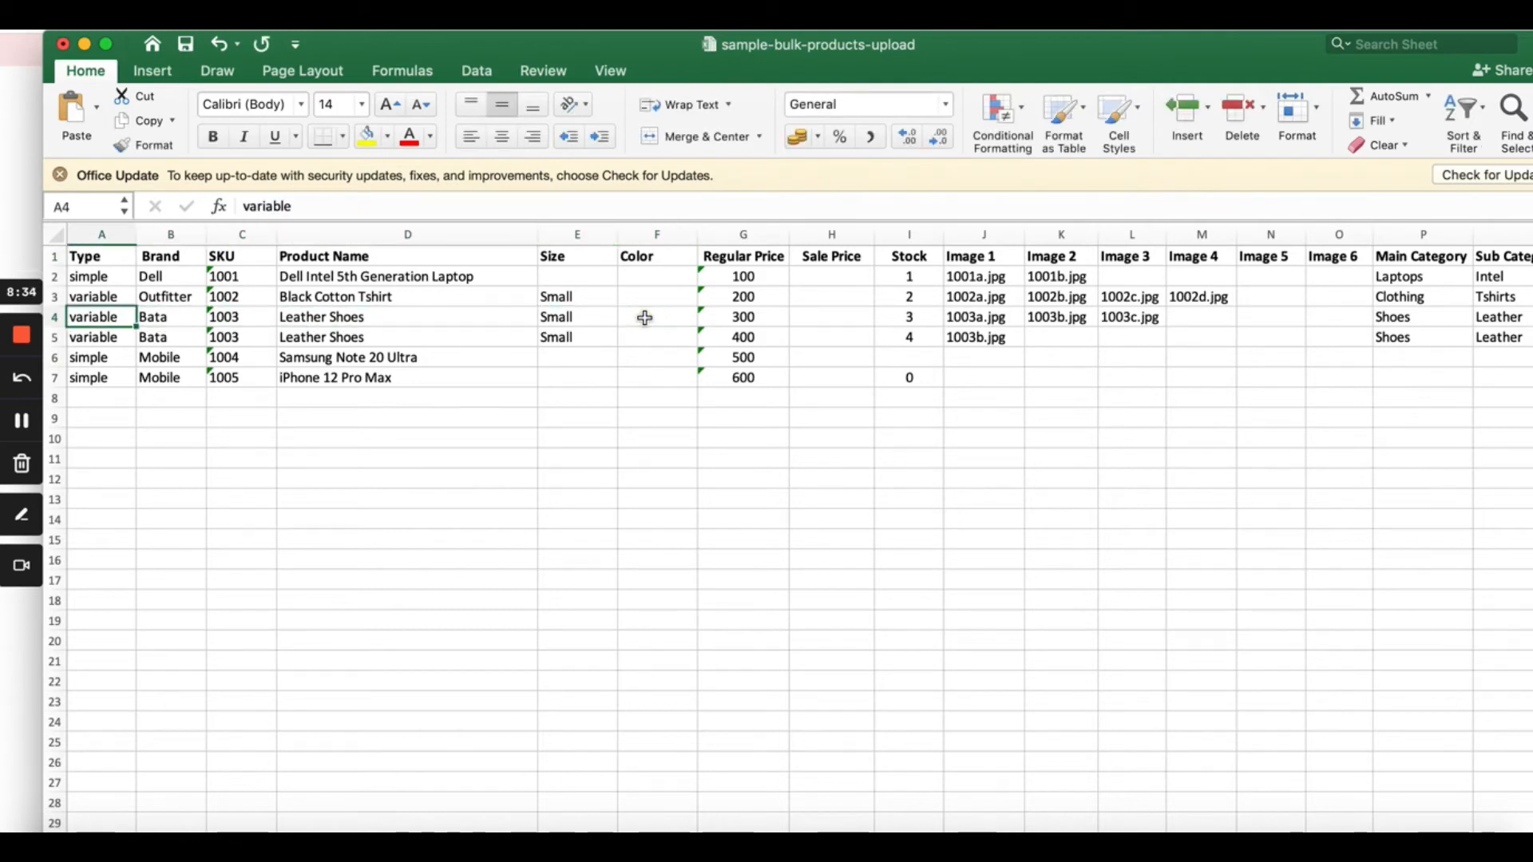
pyautogui.press('Right')
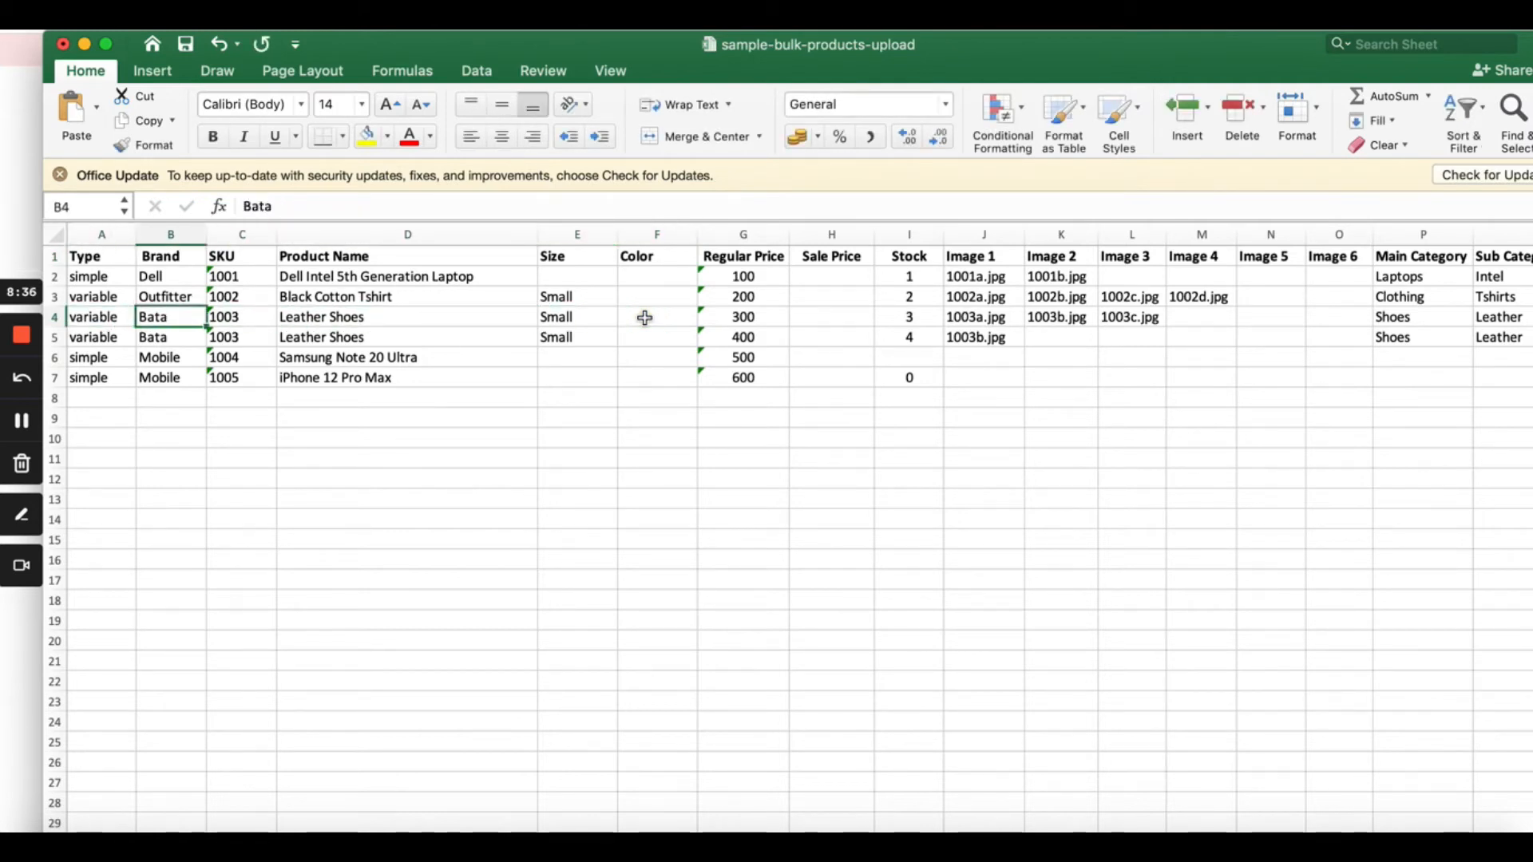
pyautogui.press('Right')
pyautogui.press('Right')
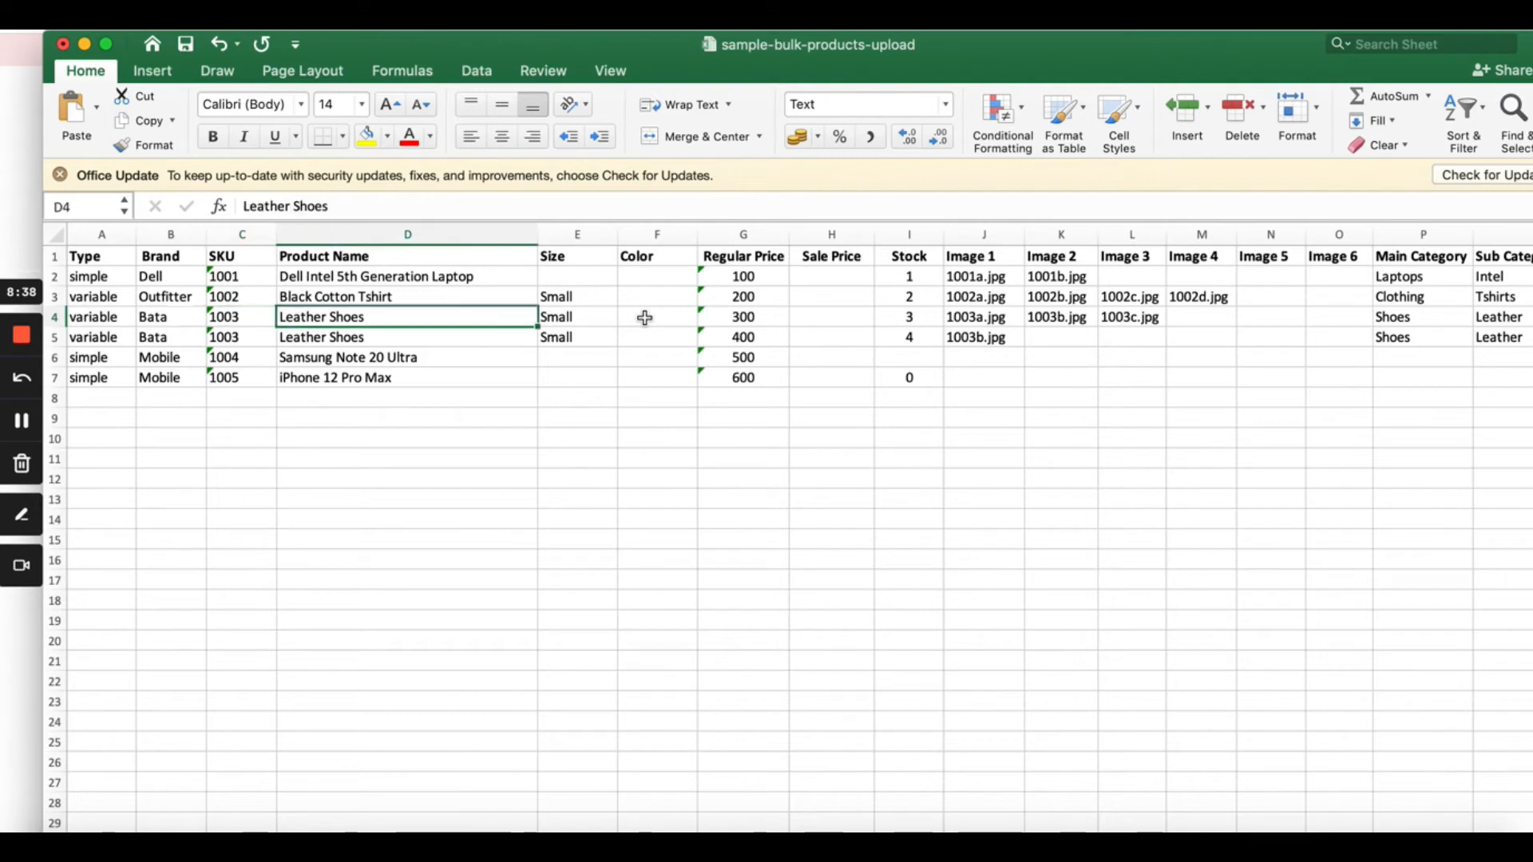
# Compare the Brand, SKU and Product Name cells of the two Leather Shoes rows
pyautogui.press('Down')
pyautogui.press('Left')
pyautogui.press('Up')
pyautogui.press('Left')
pyautogui.press('Left')
pyautogui.press('Right')
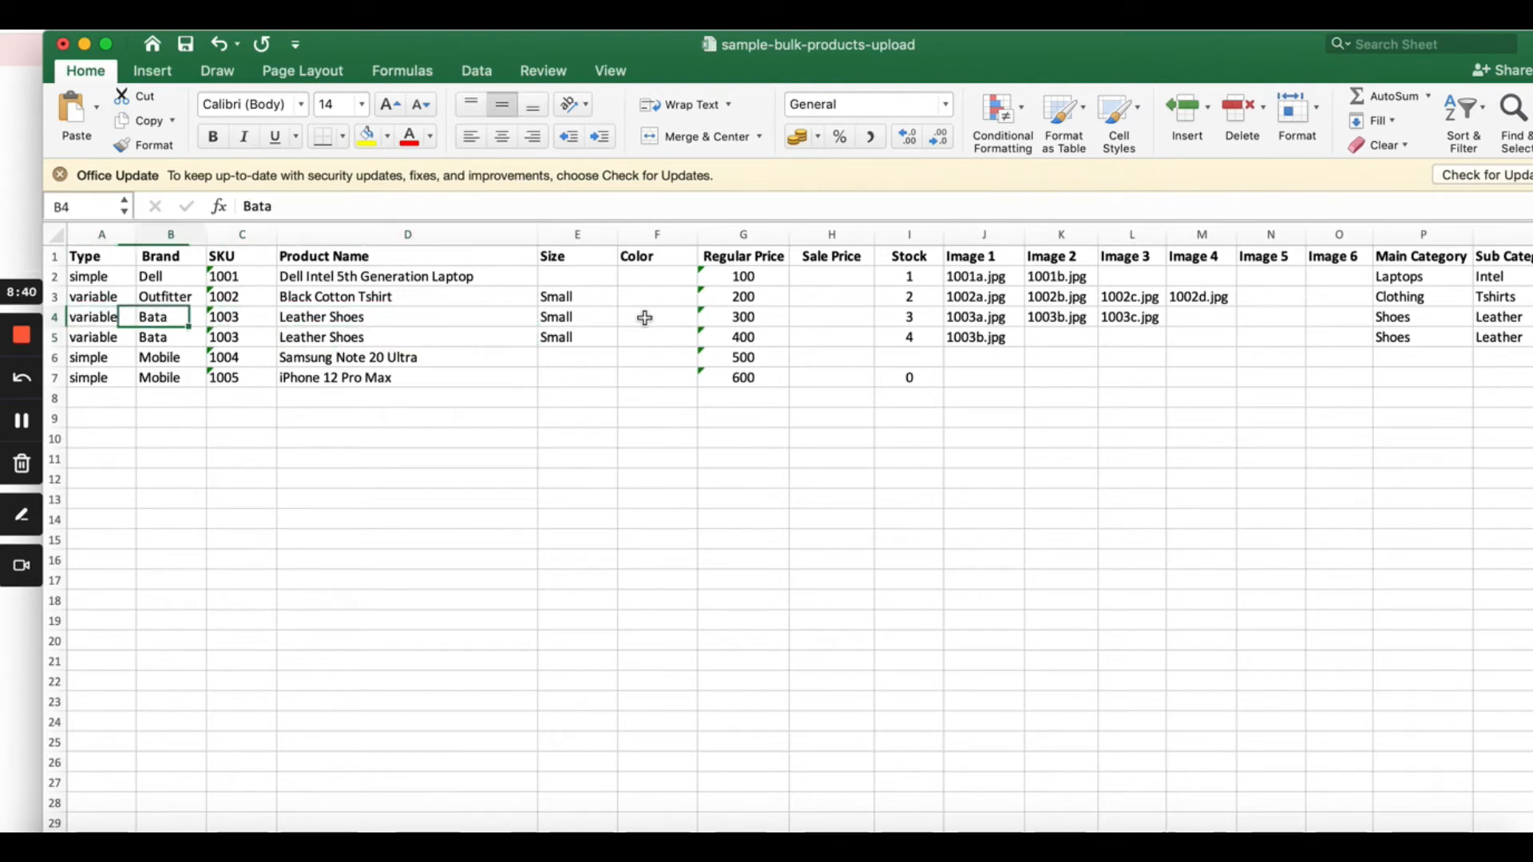
pyautogui.press('Right')
pyautogui.press('Right')
pyautogui.press('Down')
pyautogui.press('Left')
pyautogui.press('Up')
pyautogui.press('Right')
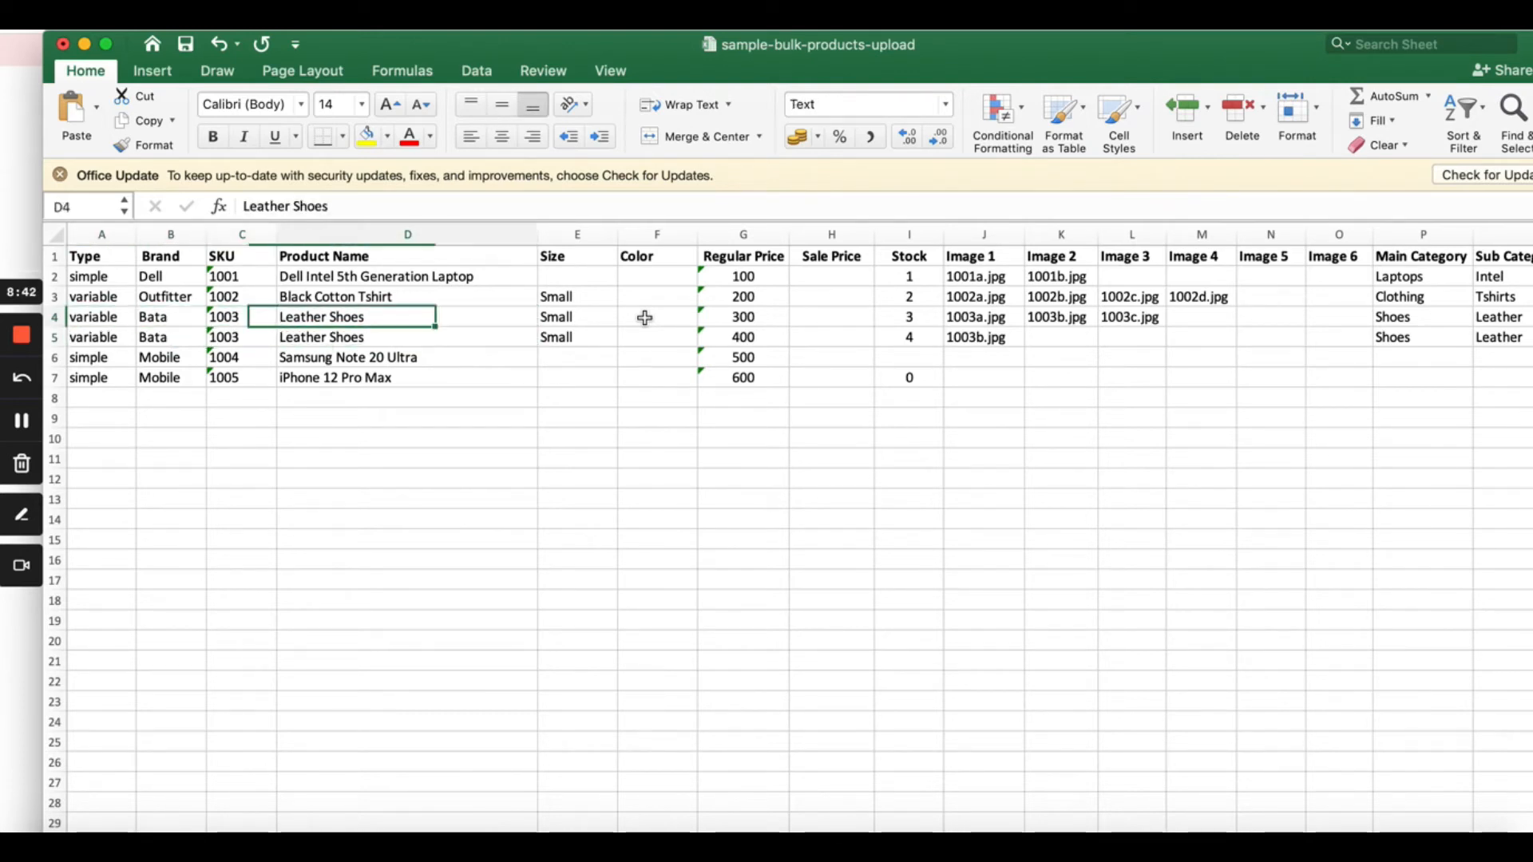
pyautogui.press('Left')
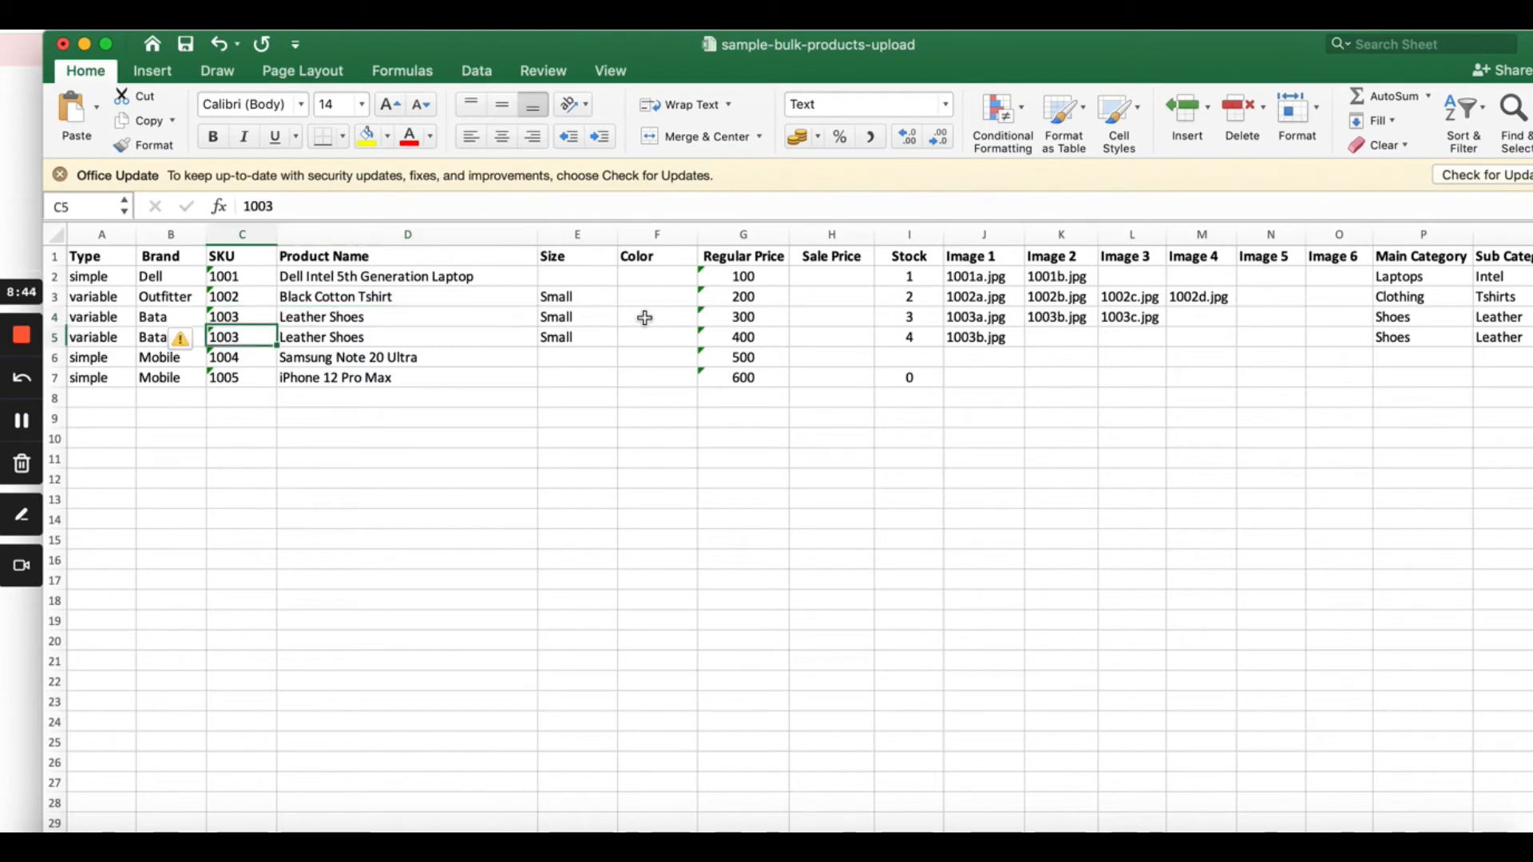
pyautogui.press('Right')
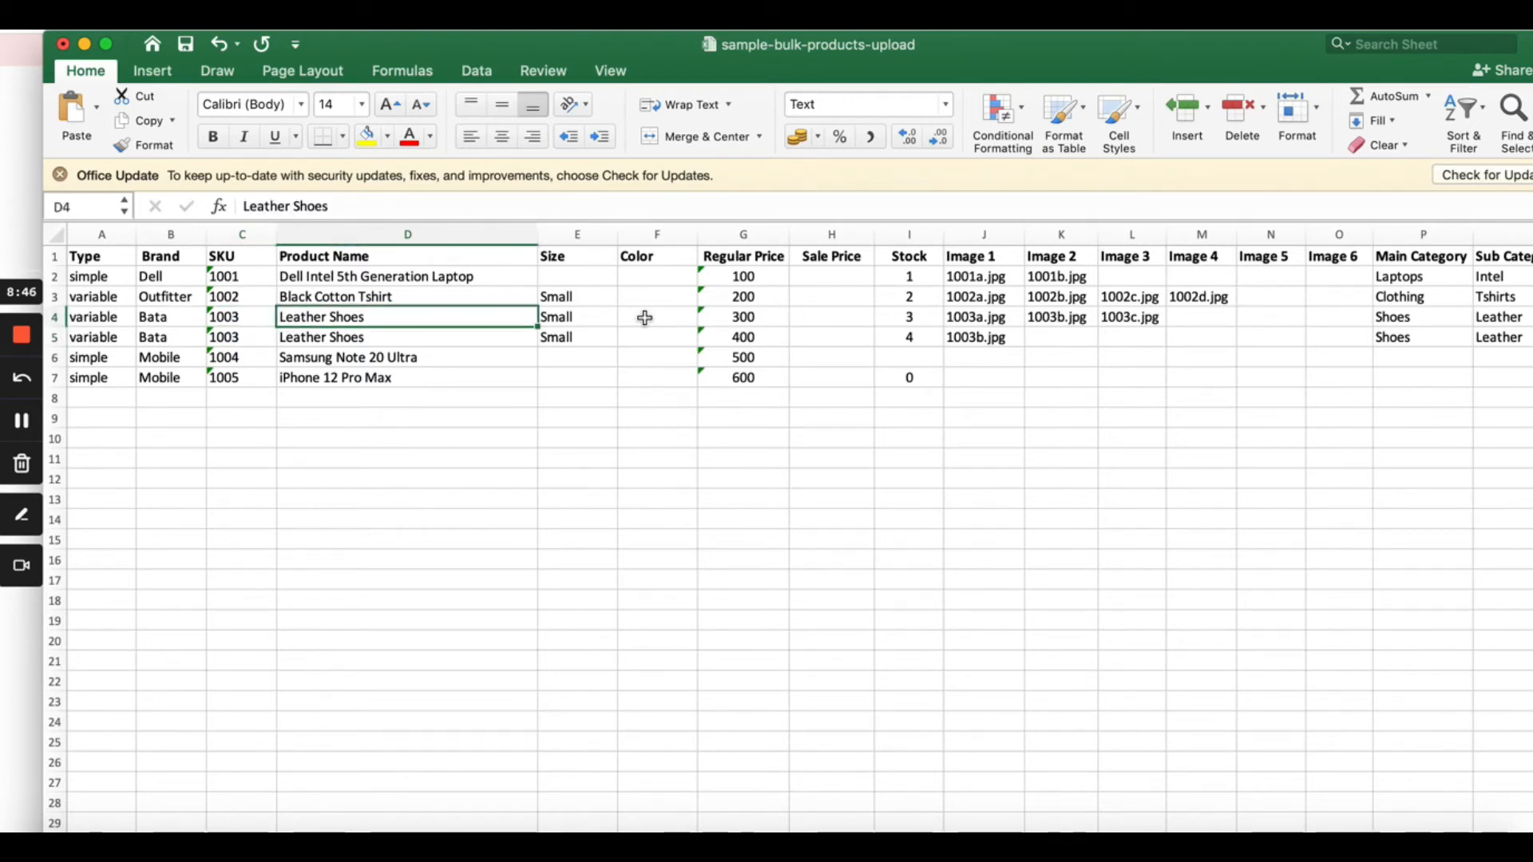
# Enter Brown as the Color of the first Leather Shoes row
pyautogui.press('Right')
pyautogui.press('Right')
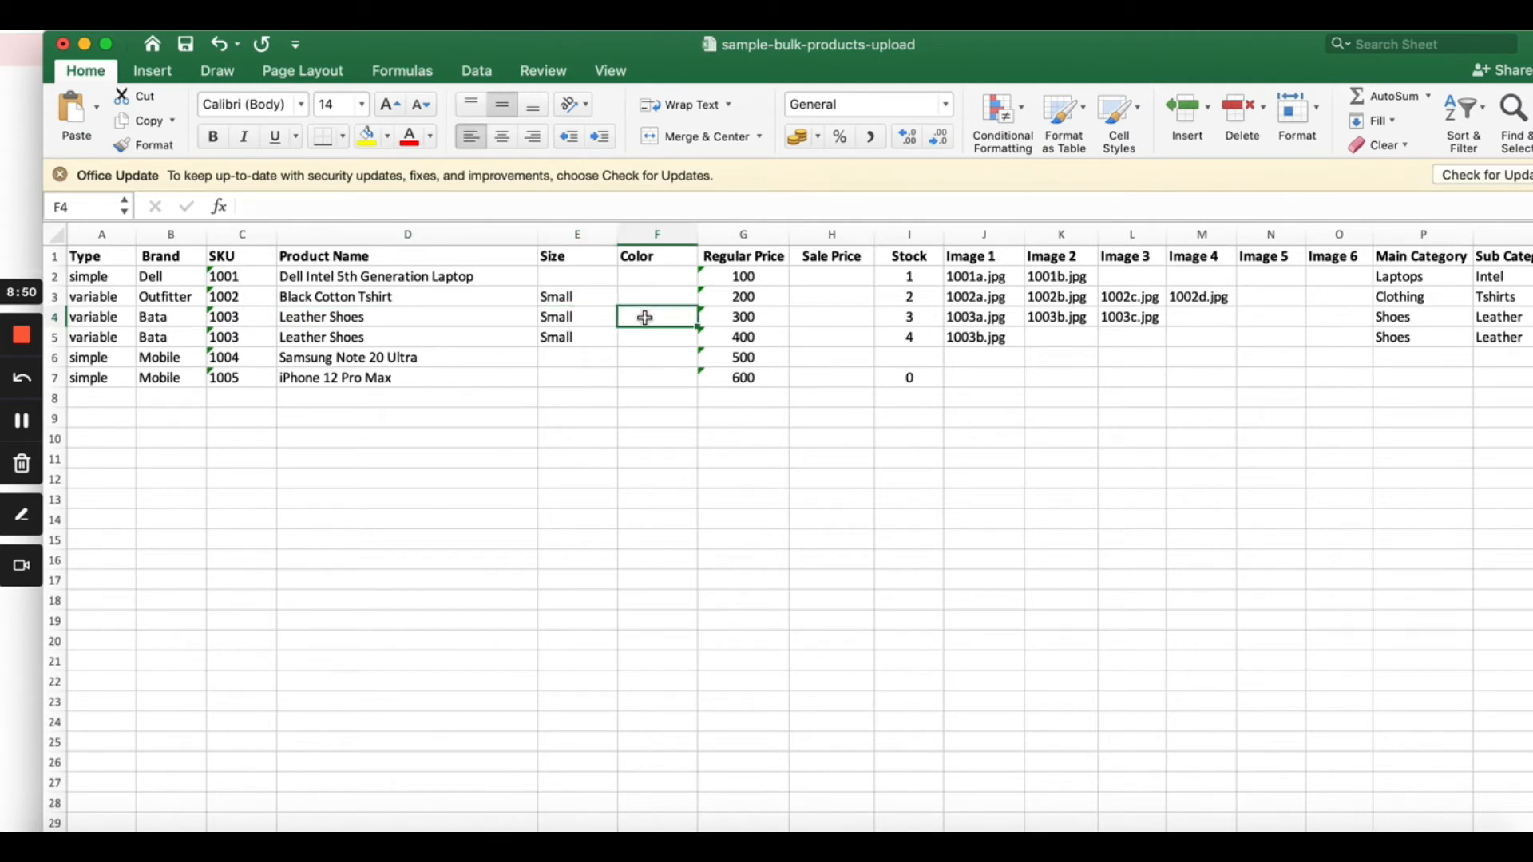
pyautogui.write('Brown')
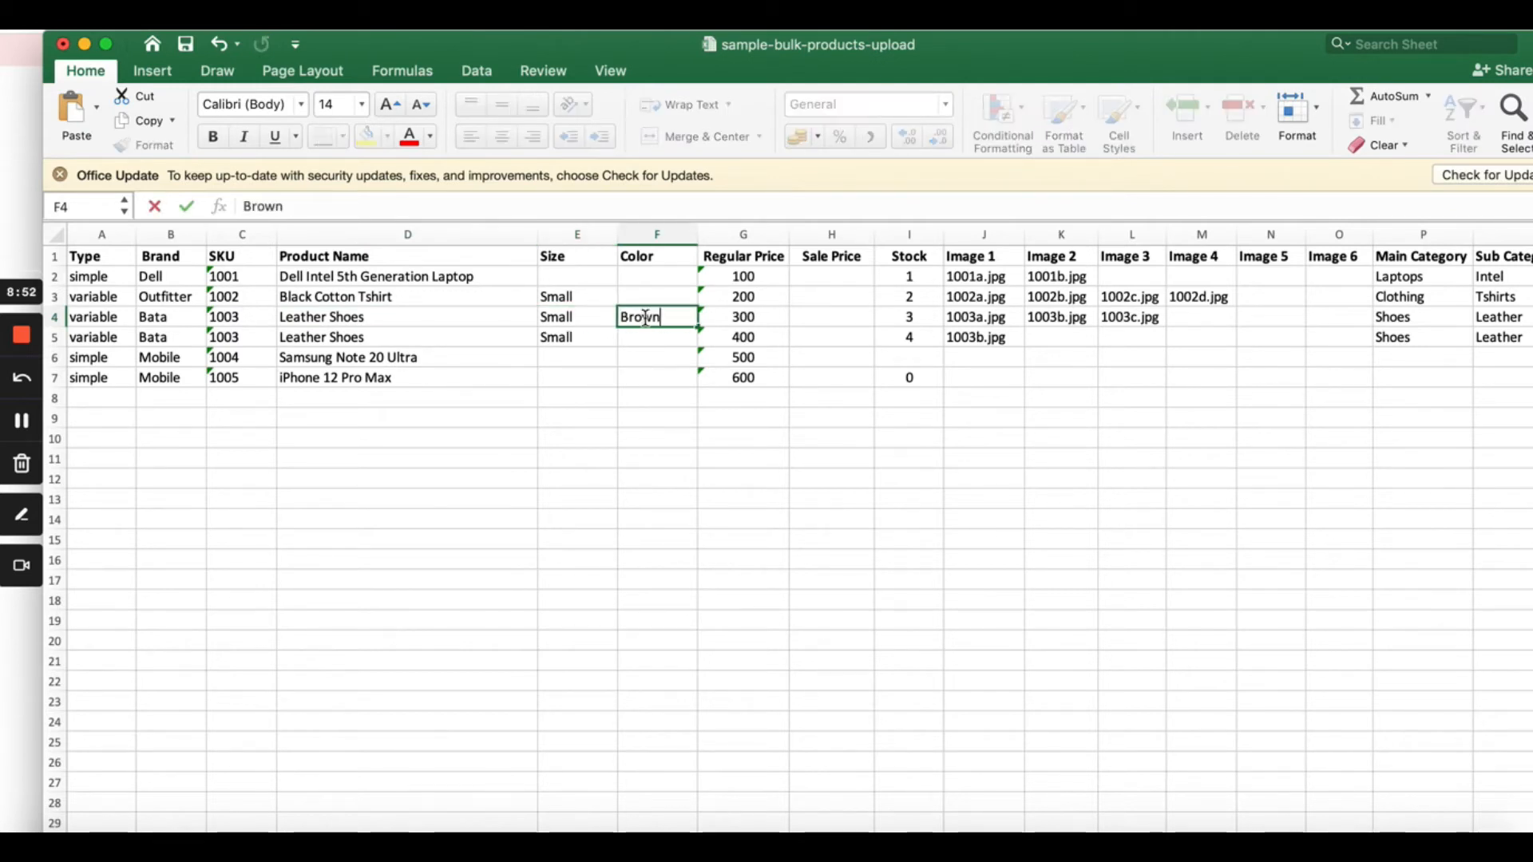
pyautogui.press('Right')
# Examine the first Leather Shoes row's remaining columns, selecting its Image 1 and Variation Details cells, and return to the sheet's start
pyautogui.press('Right')
pyautogui.press('Right')
pyautogui.press('Right')
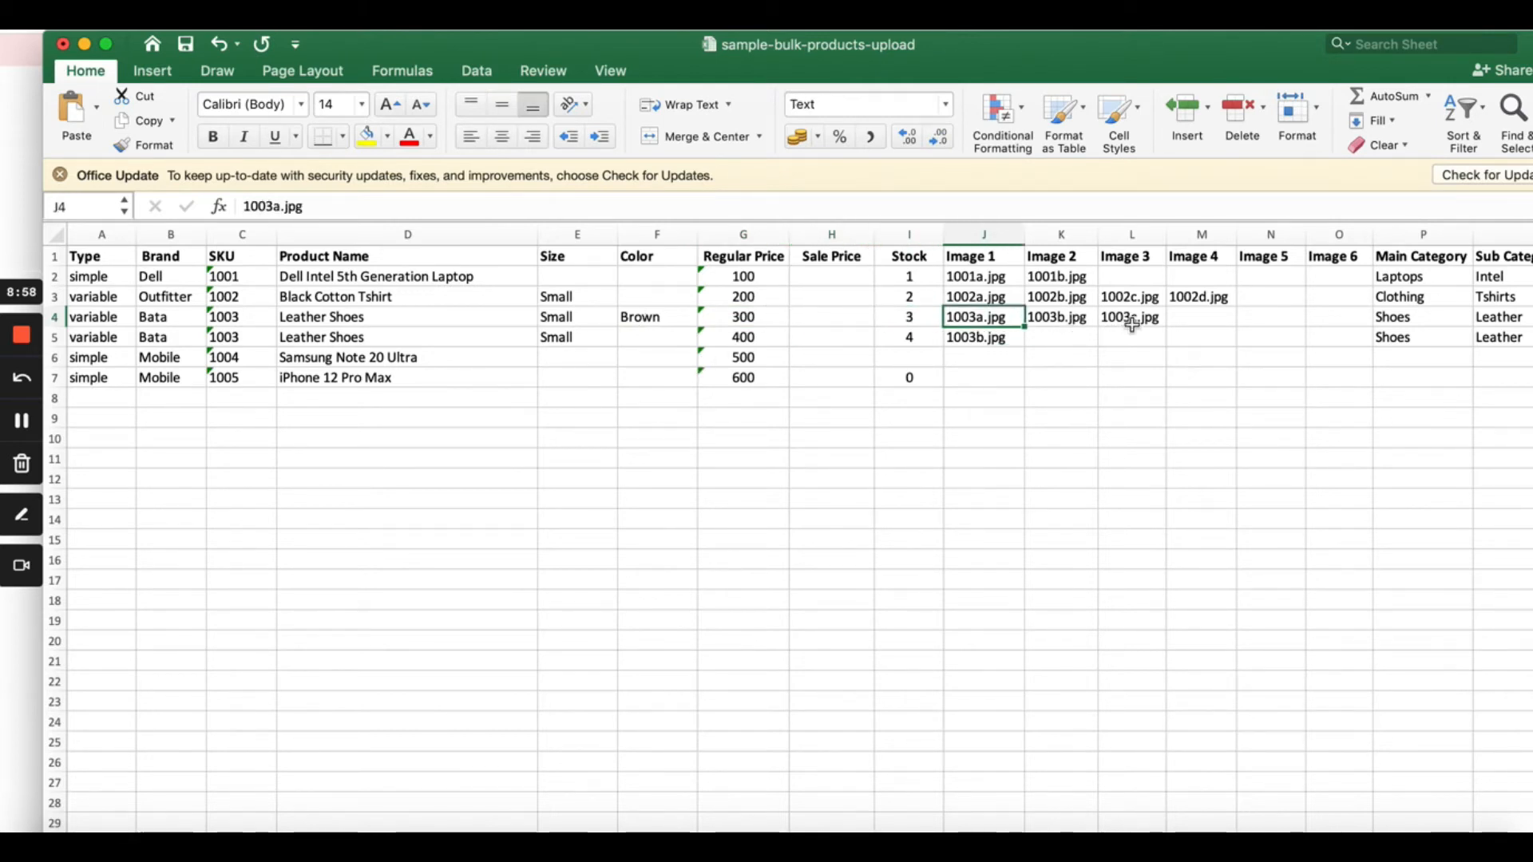
pyautogui.hscroll(5, 1125, 330)
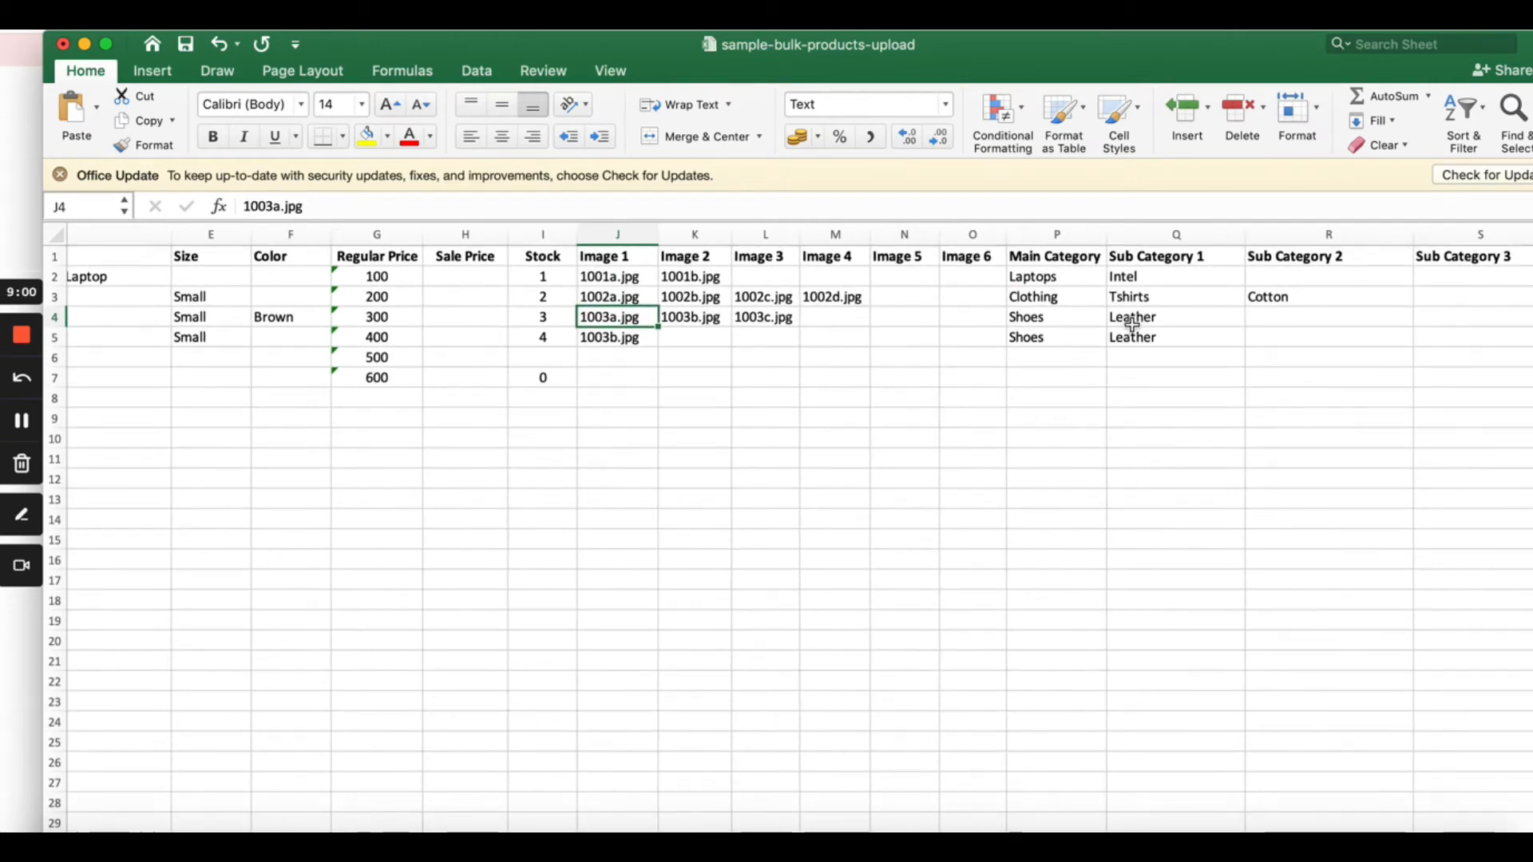
pyautogui.hscroll(4, 1132, 324)
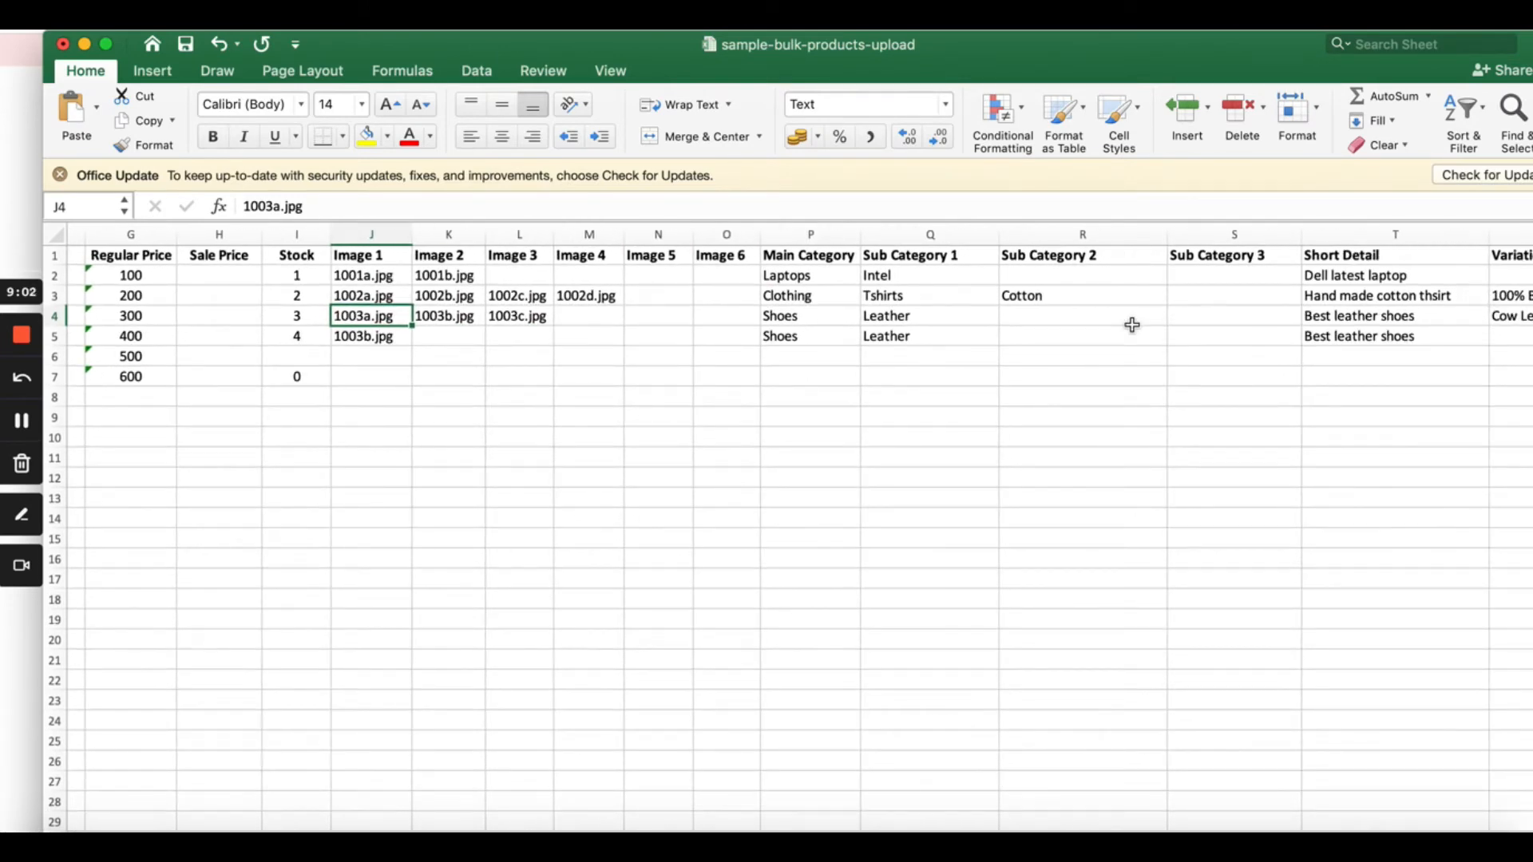
pyautogui.hscroll(3, 1132, 324)
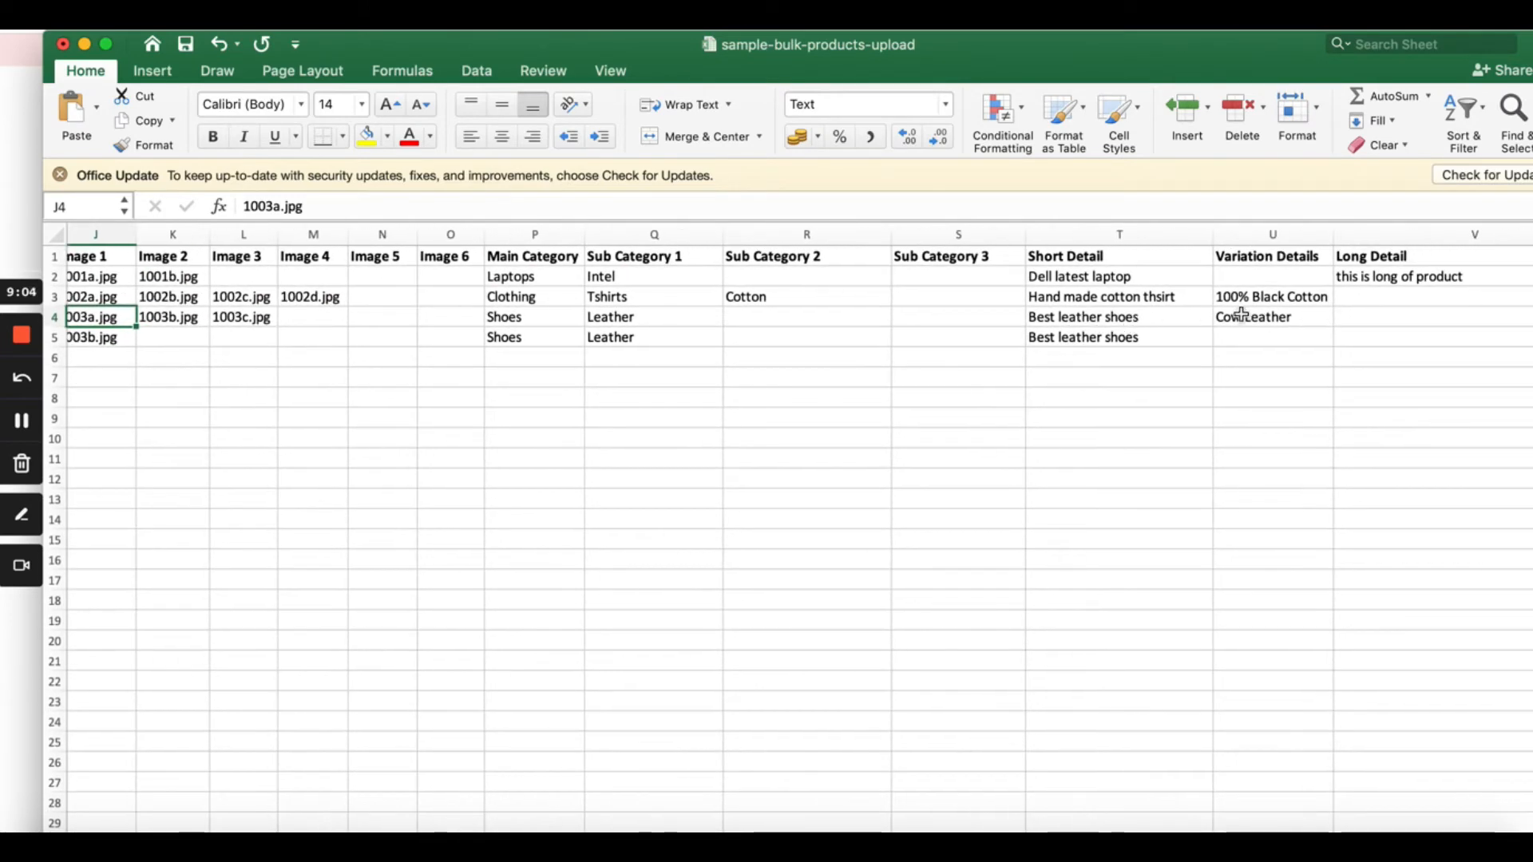
pyautogui.click(1240, 313)
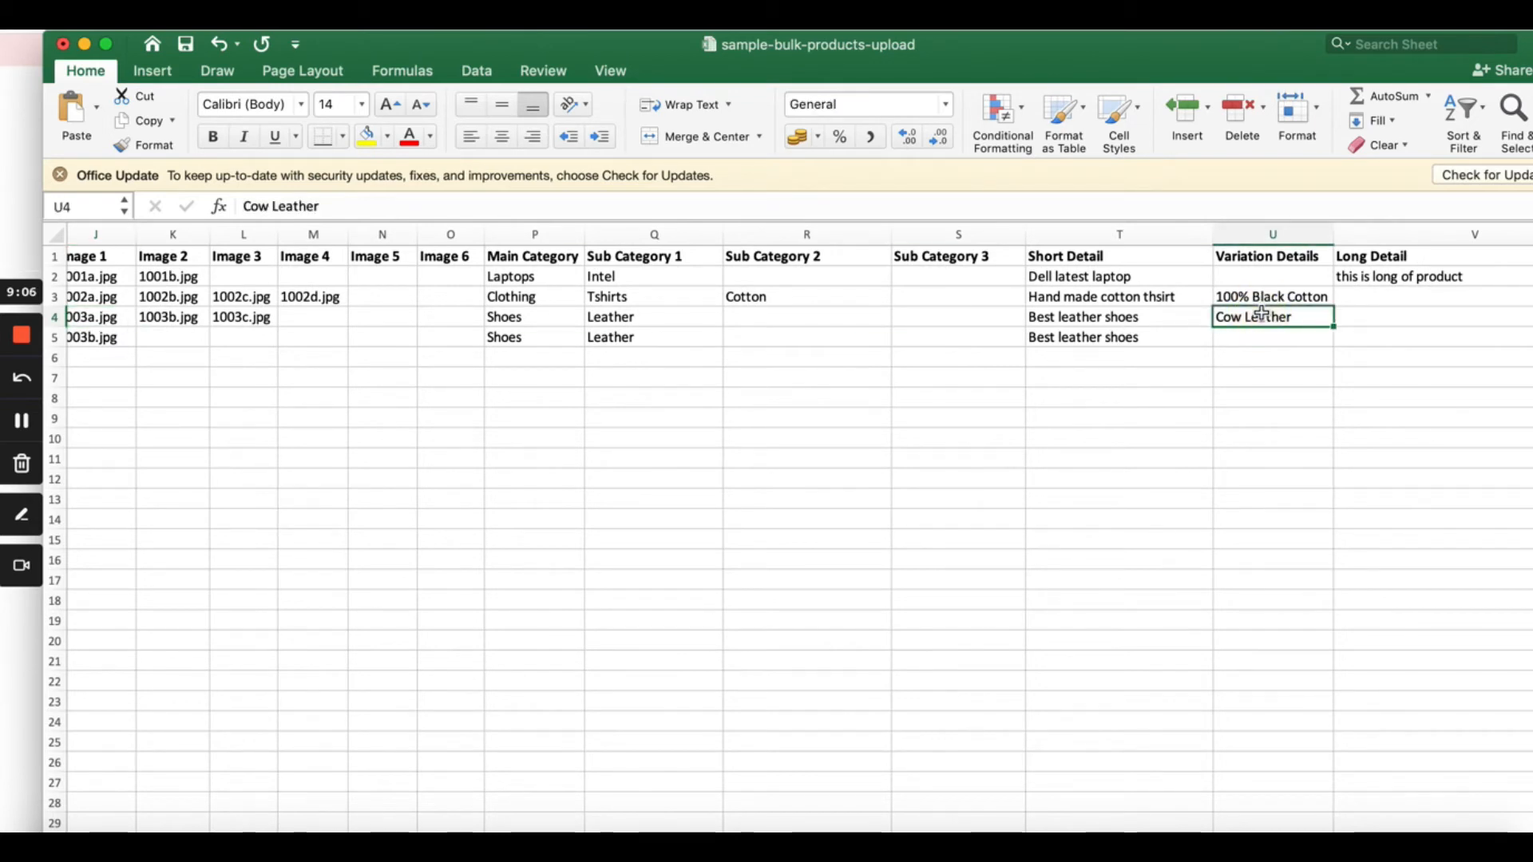
pyautogui.hscroll(4, 1261, 313)
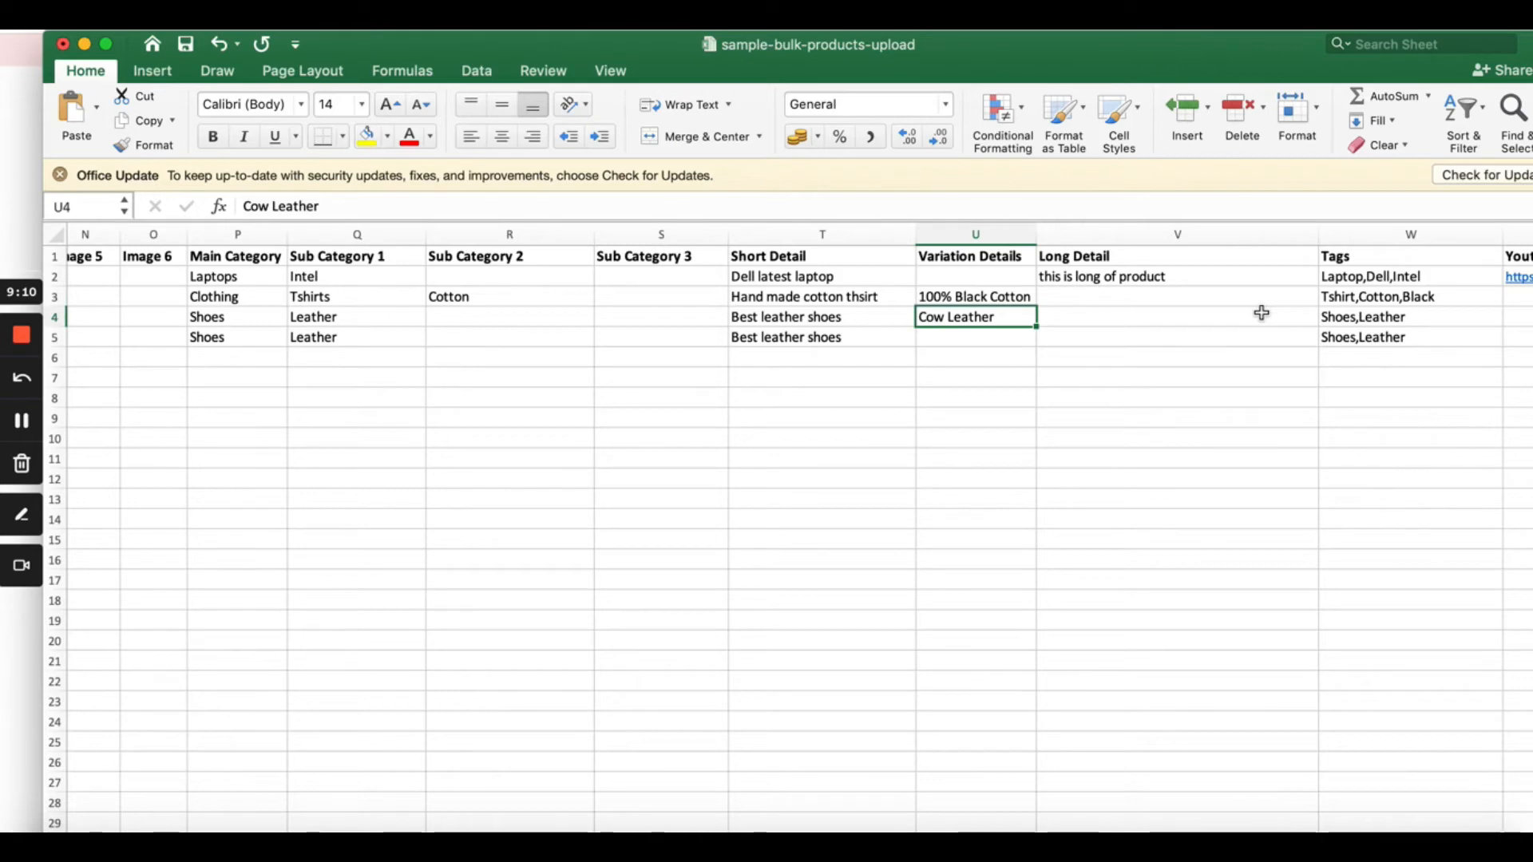
pyautogui.hscroll(3, 1261, 313)
pyautogui.hscroll(-8, 1261, 313)
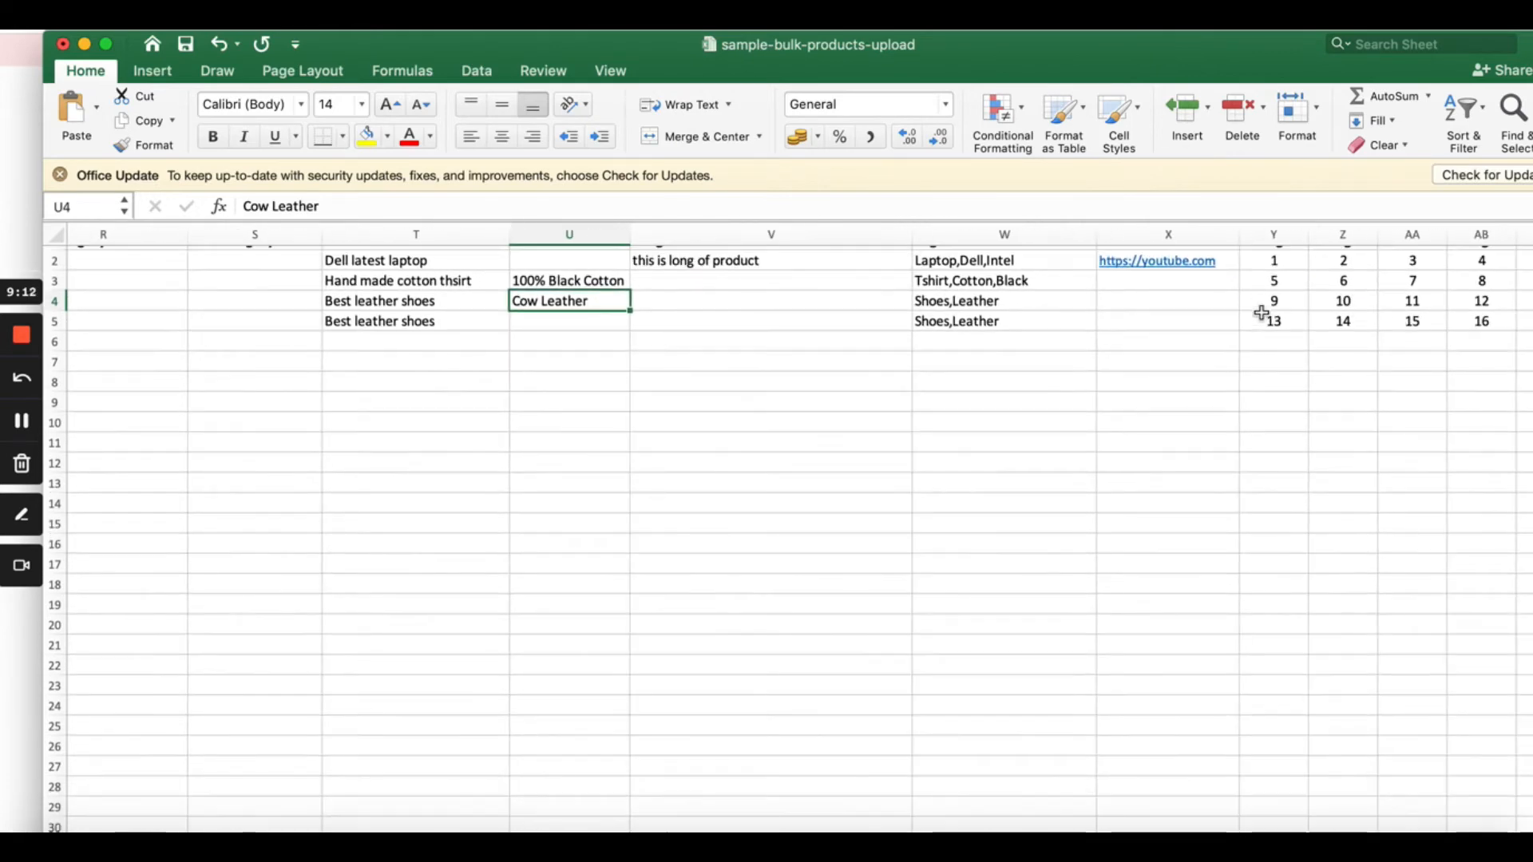
pyautogui.hscroll(-1, 1261, 313)
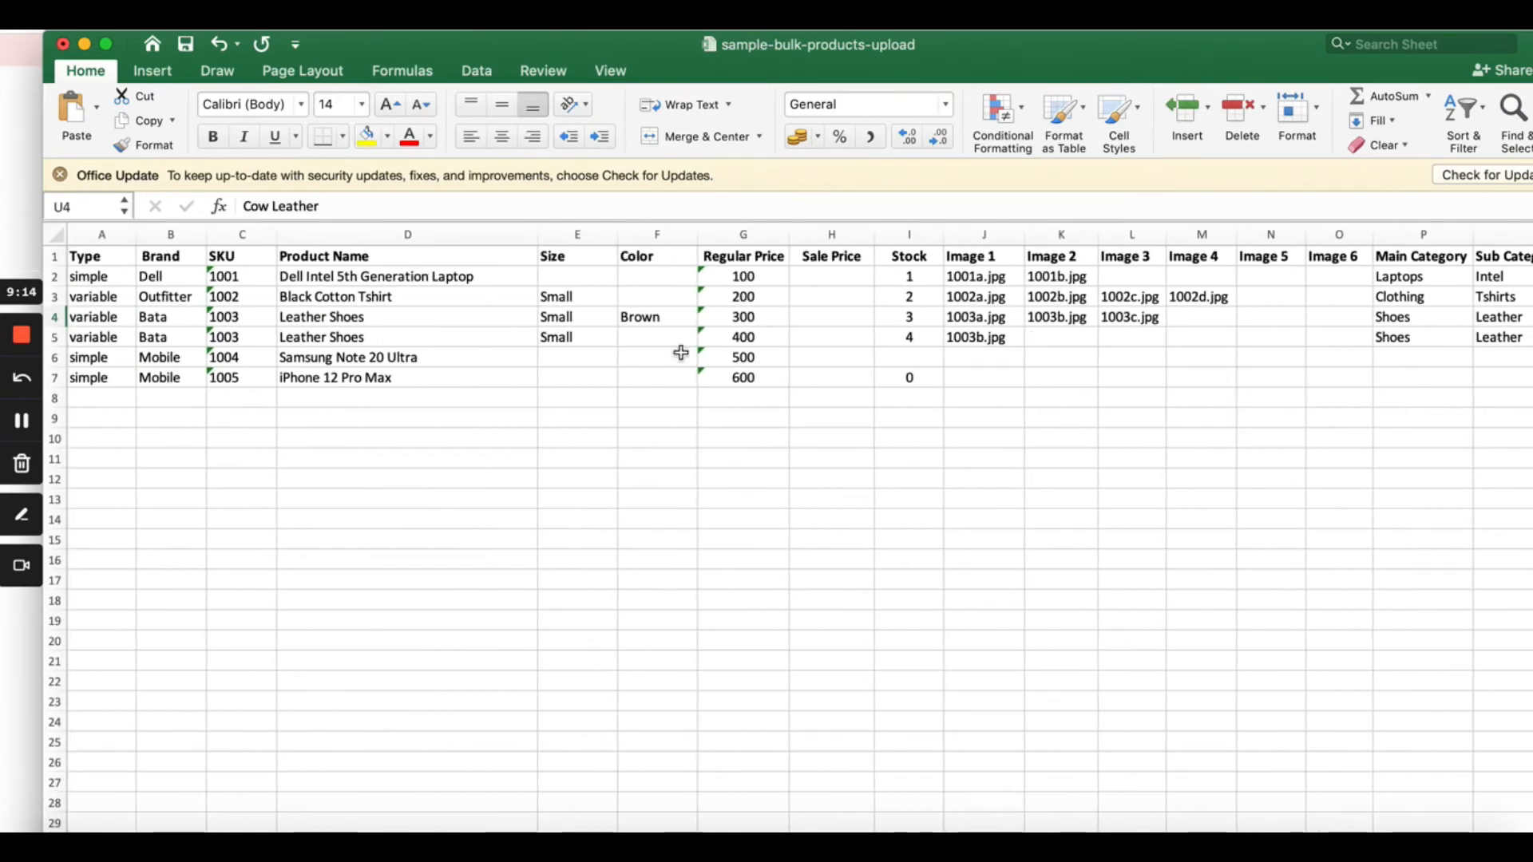
# Enter Black as the Color of the second Leather Shoes row
pyautogui.click(307, 317)
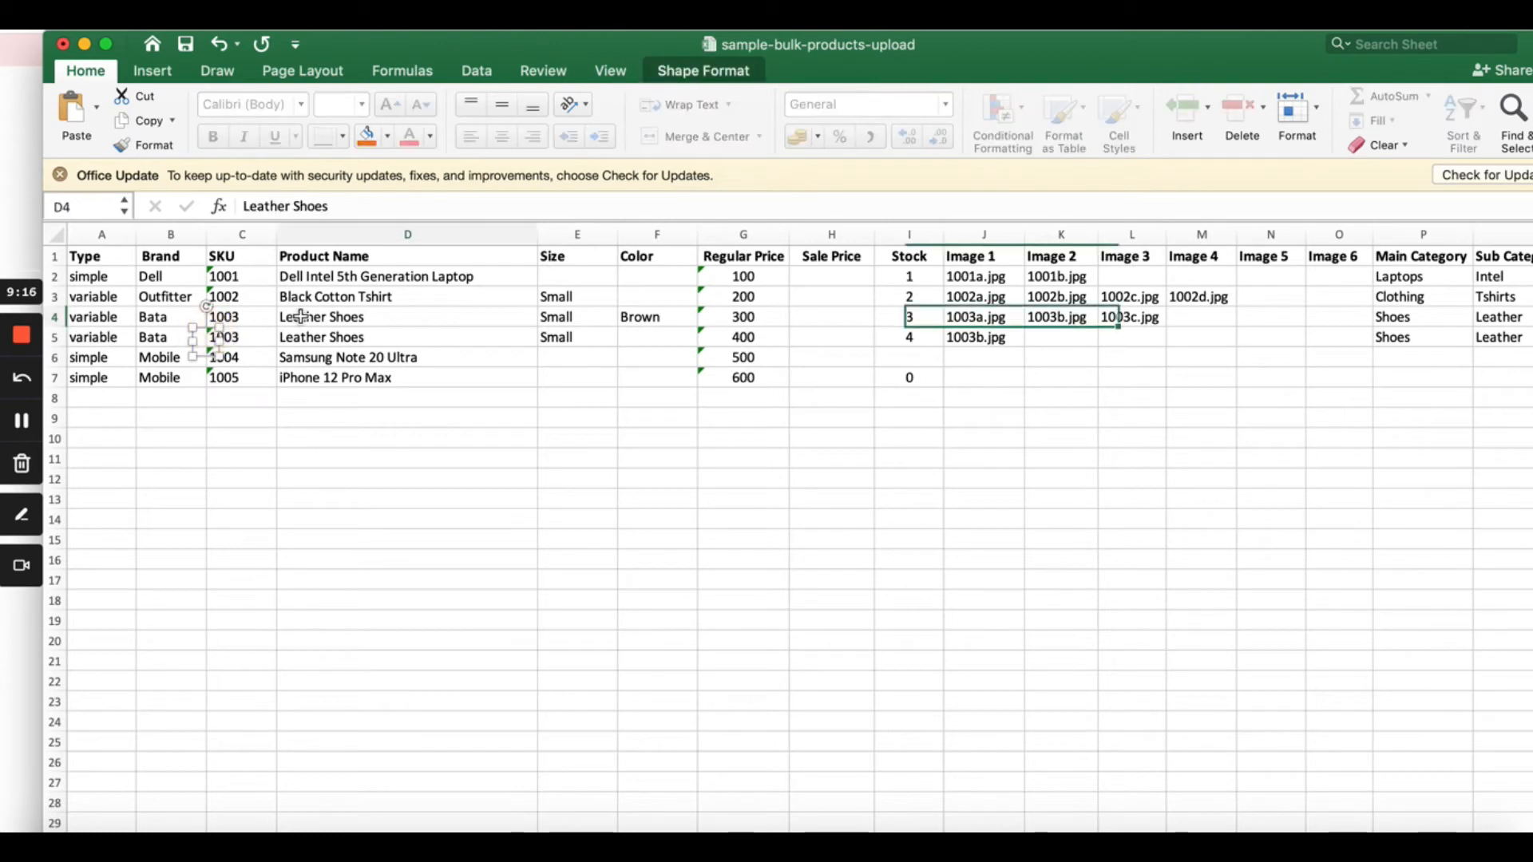
pyautogui.click(324, 343)
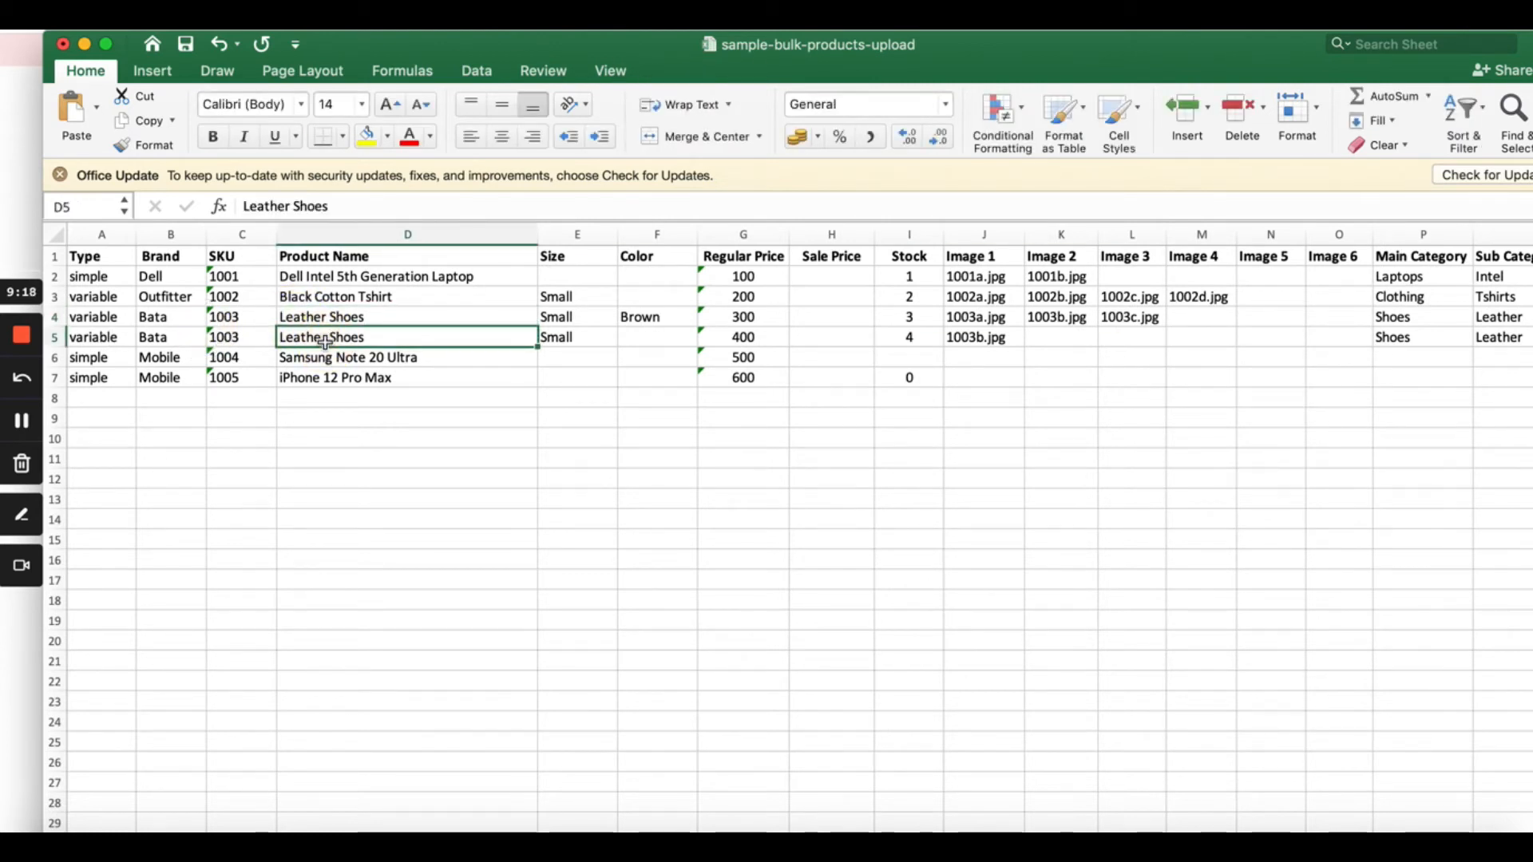
pyautogui.press('Left')
pyautogui.press('Right')
pyautogui.press('Right')
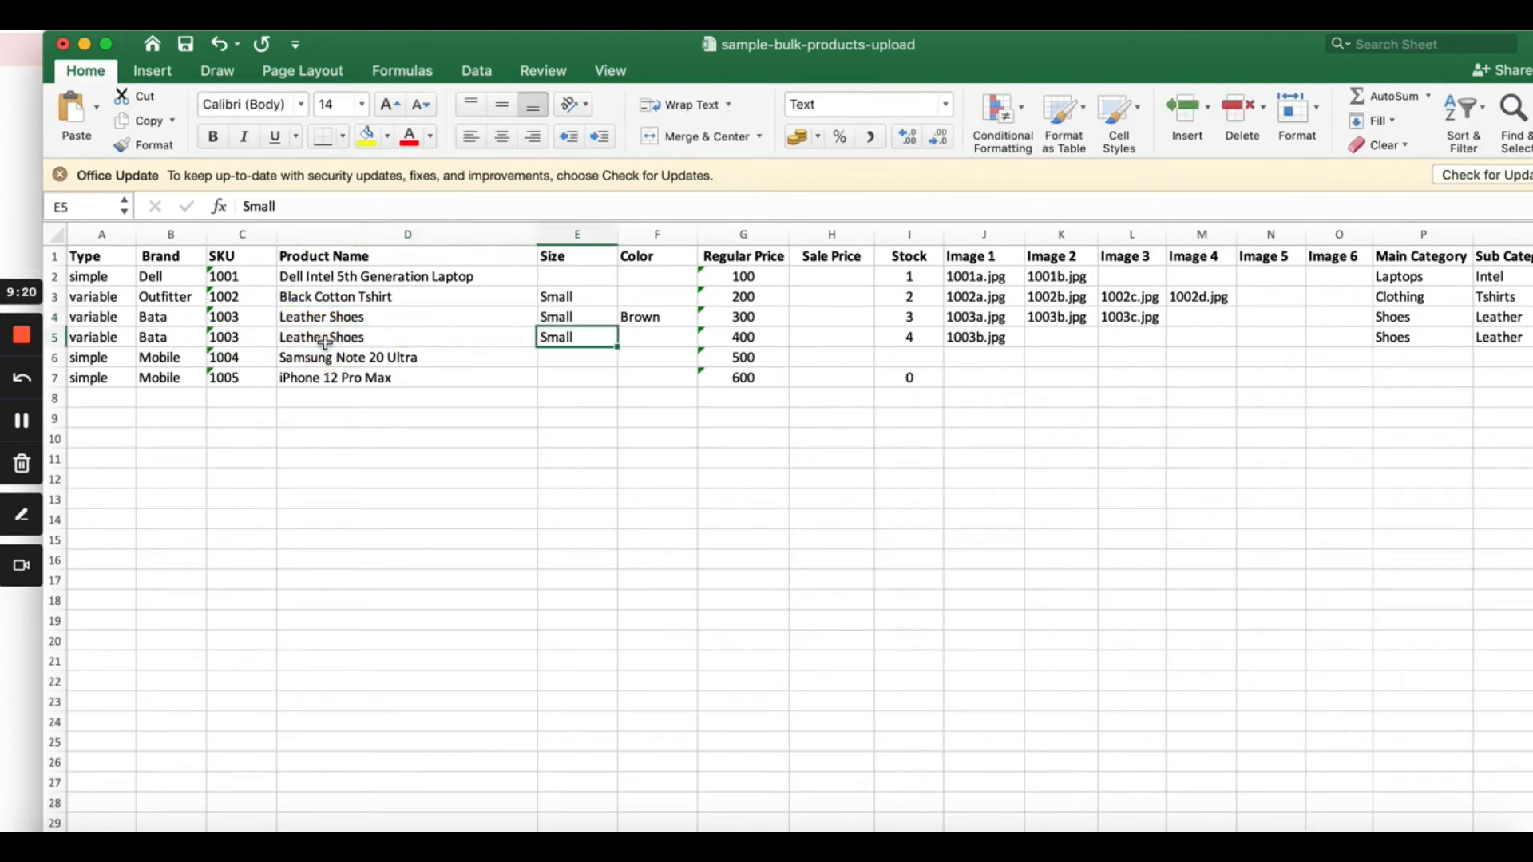
pyautogui.press('Right')
pyautogui.press('Left')
pyautogui.press('Right')
pyautogui.write('Black')
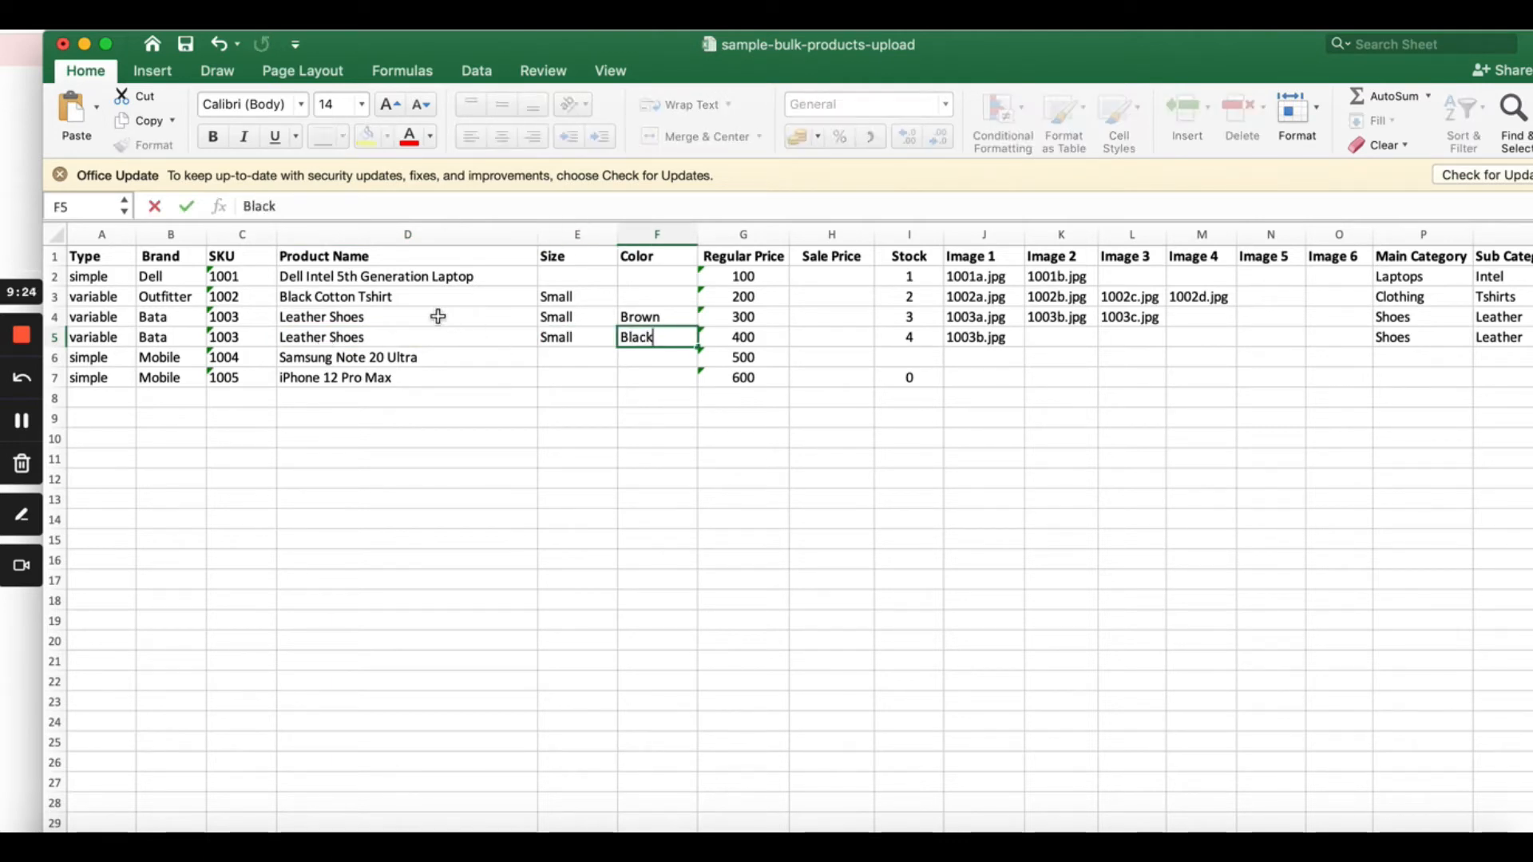
pyautogui.click(125, 330)
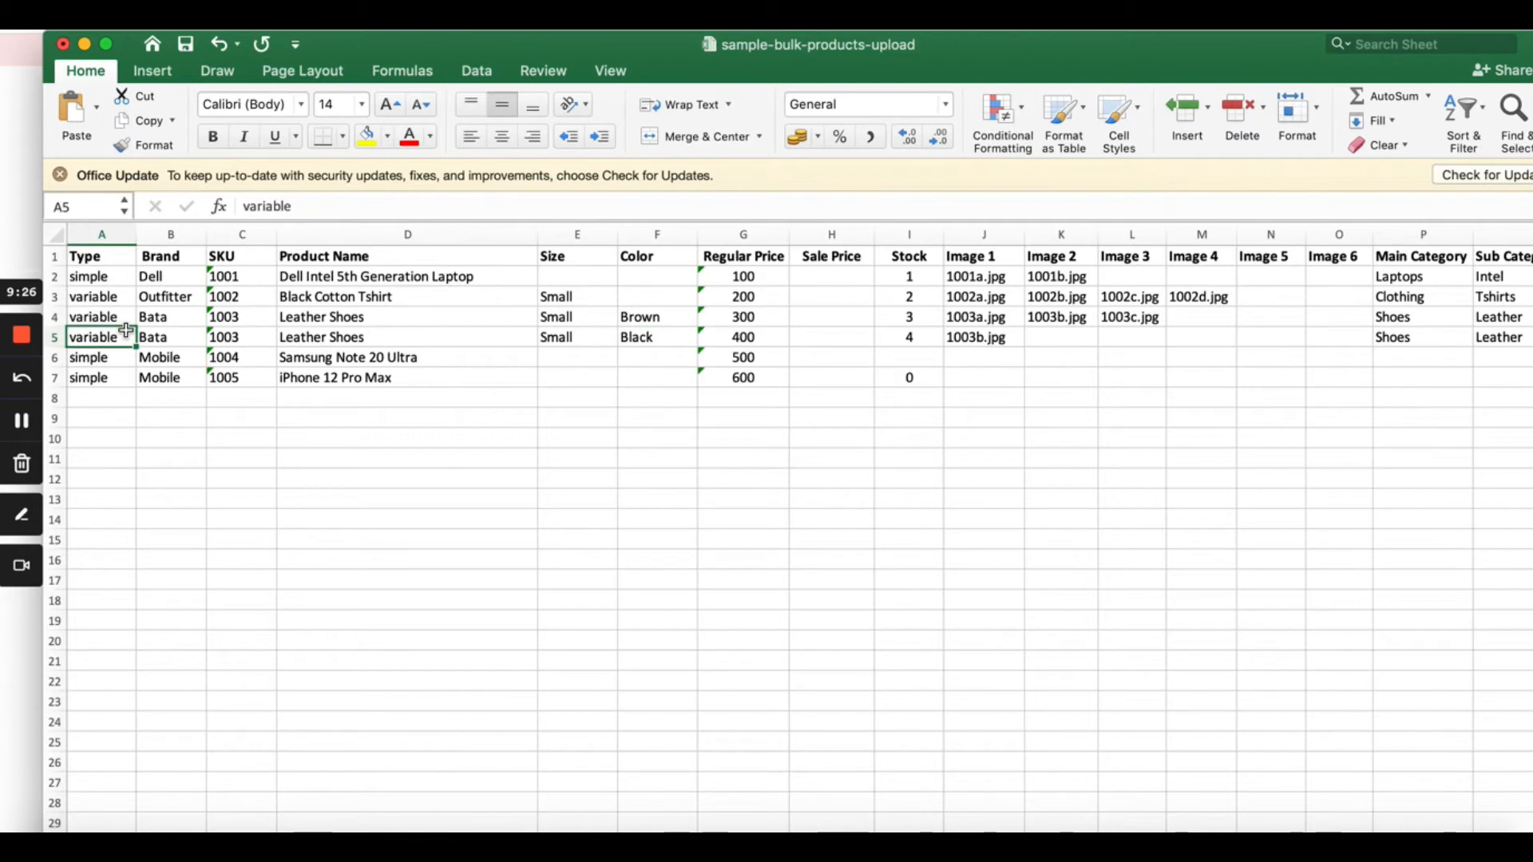
# Compare the SKU and Product Name shared by the brown and black Leather Shoes rows, ending at the brown row's Type
pyautogui.press('Right')
pyautogui.press('Right')
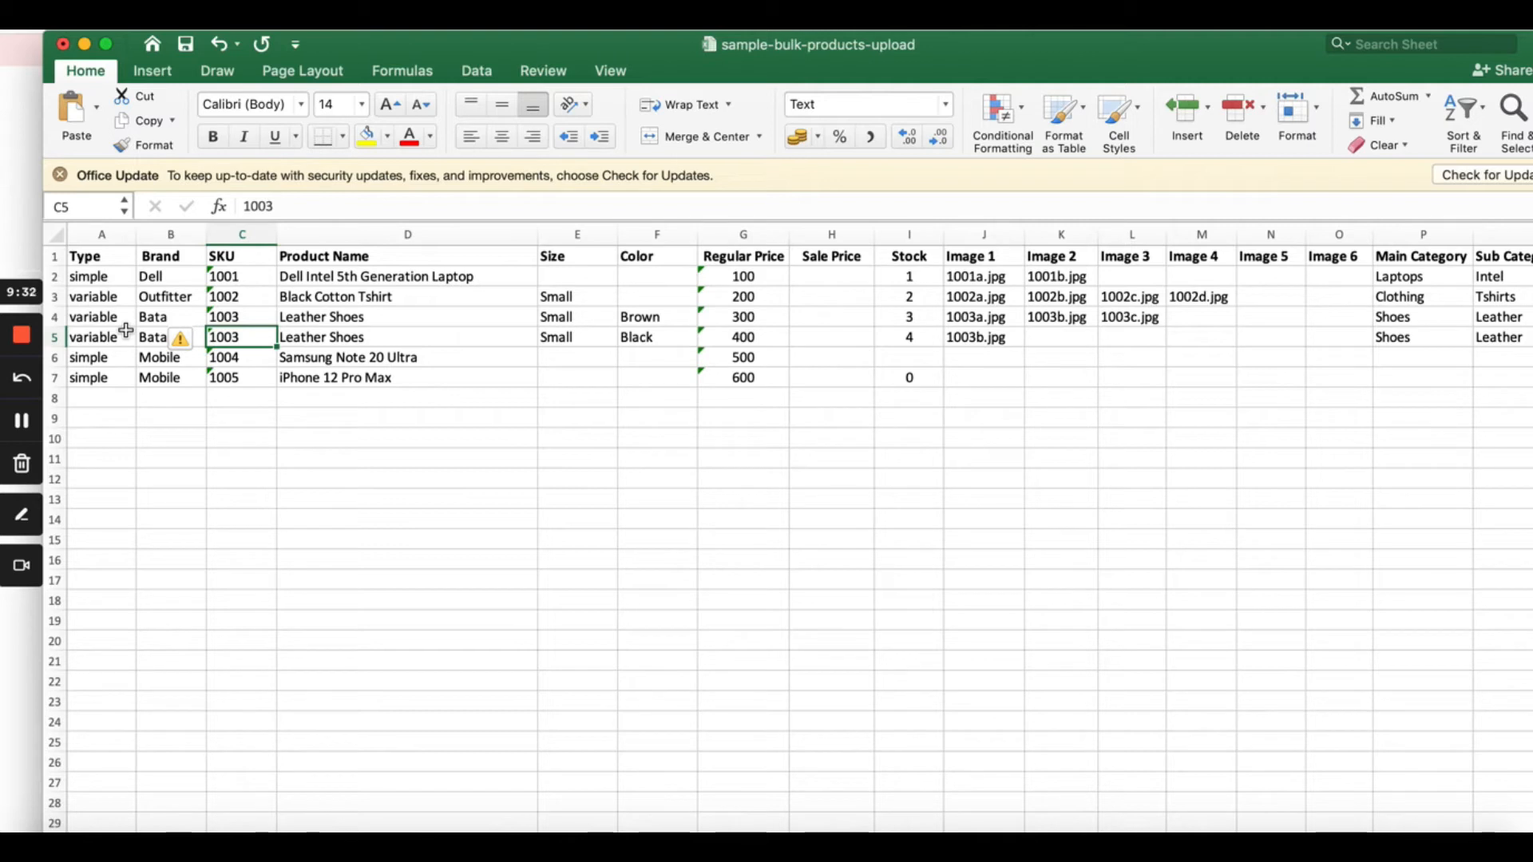
pyautogui.press('Up')
pyautogui.press('Right')
pyautogui.press('Down')
pyautogui.press('Left')
pyautogui.press('Up')
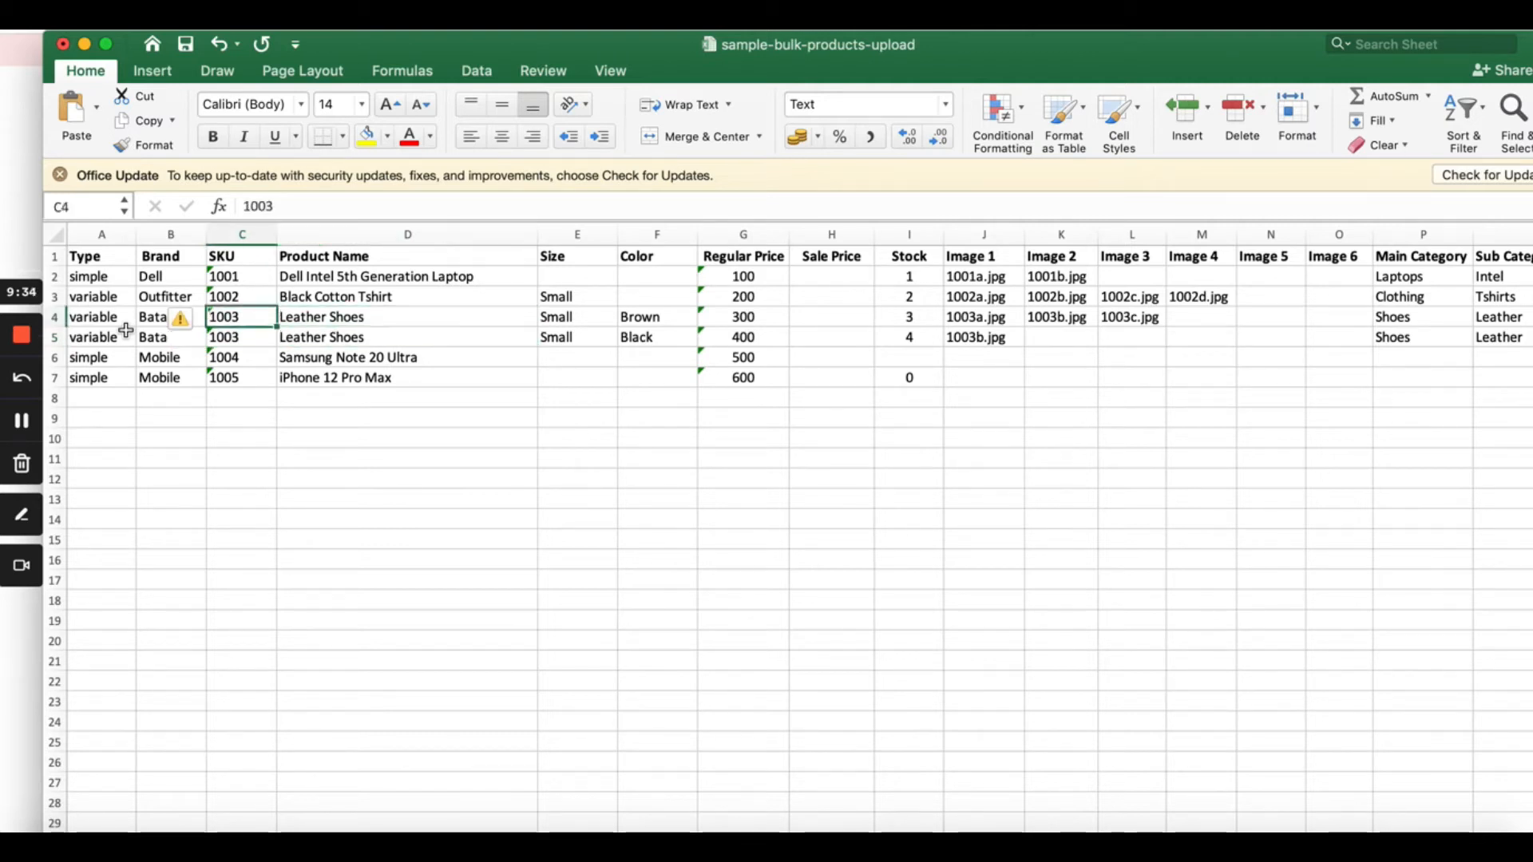
pyautogui.press('Right')
pyautogui.press('Right')
pyautogui.press('Down')
pyautogui.press('Left')
pyautogui.press('Left')
pyautogui.press('Up')
pyautogui.press('Right')
pyautogui.press('Left')
pyautogui.press('Left')
pyautogui.press('Left')
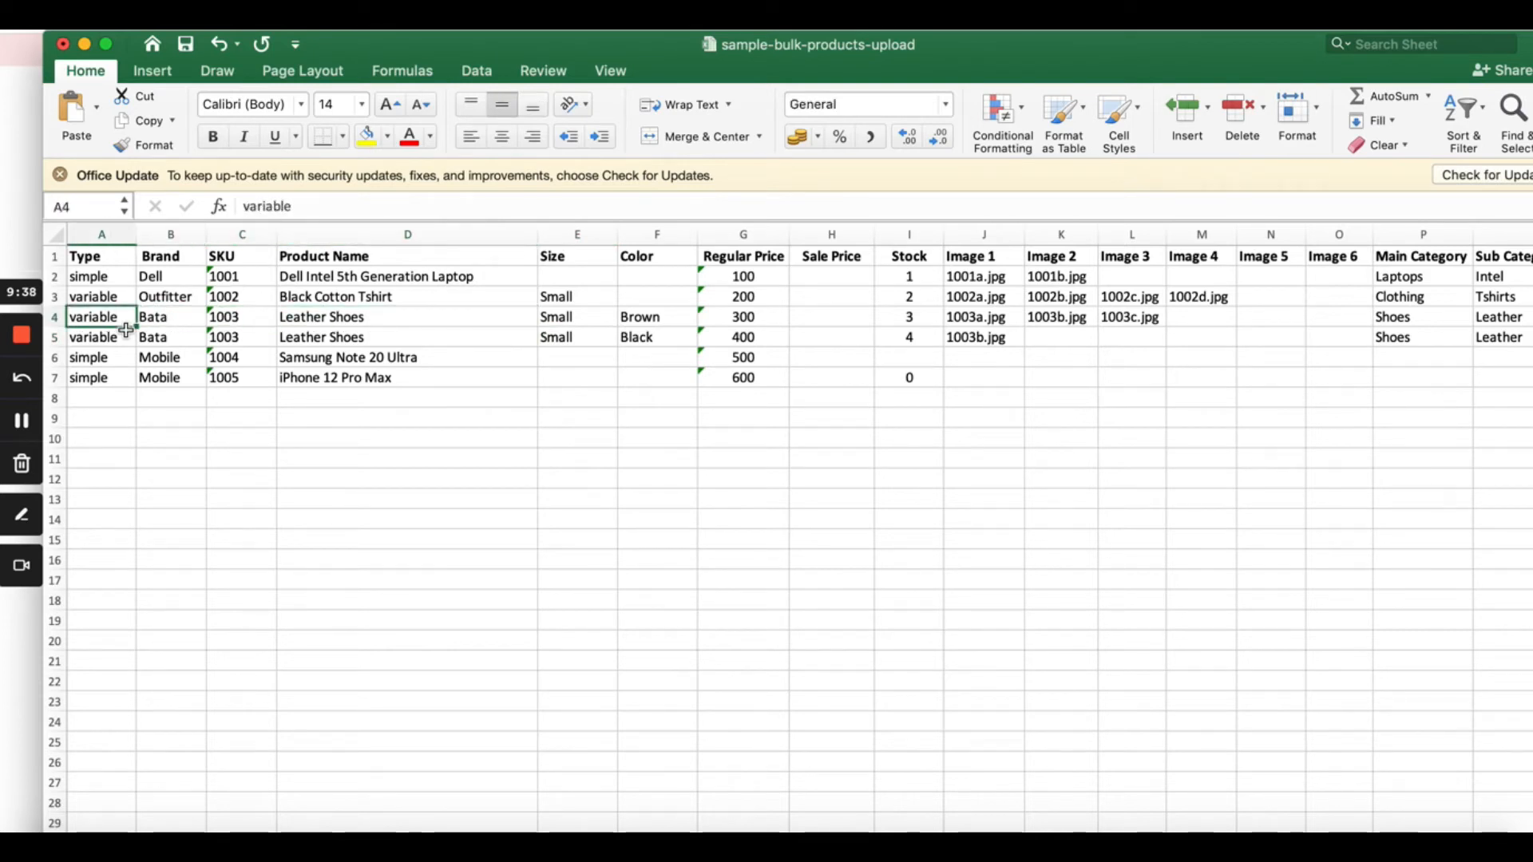
# Go through the brown Leather Shoes row from Type to Regular Price
pyautogui.press('Right')
pyautogui.press('Right')
pyautogui.press('Right')
pyautogui.press('Right')
pyautogui.press('Right')
pyautogui.press('Right')
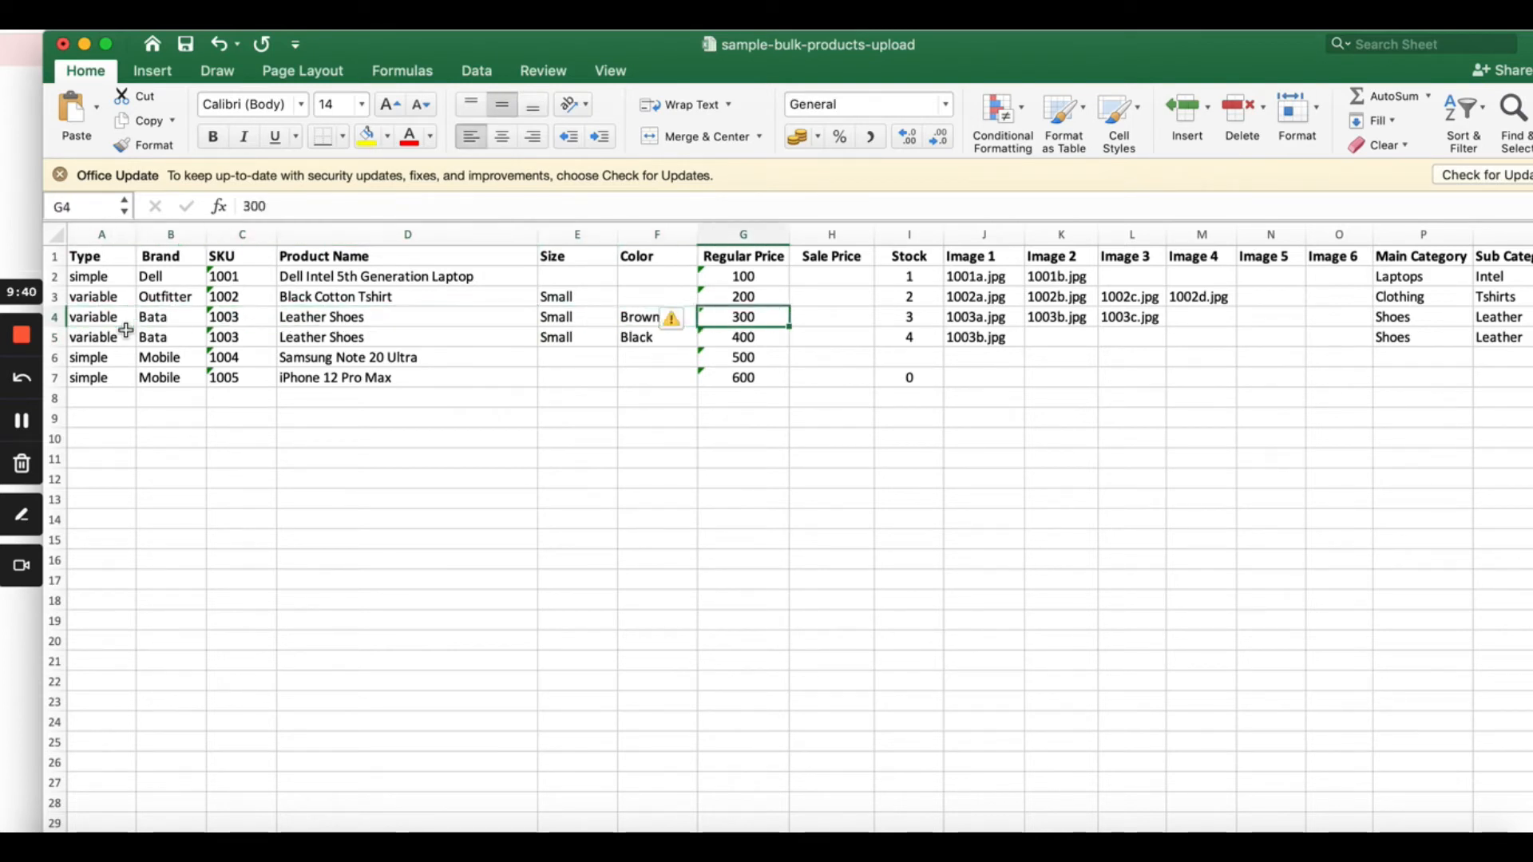
# Compare the Regular Price, Sale Price and Stock columns of the brown and black Leather Shoes rows, ending at the brown row's Image 1
pyautogui.press('Right')
pyautogui.press('Right')
pyautogui.press('Down')
pyautogui.press('Left')
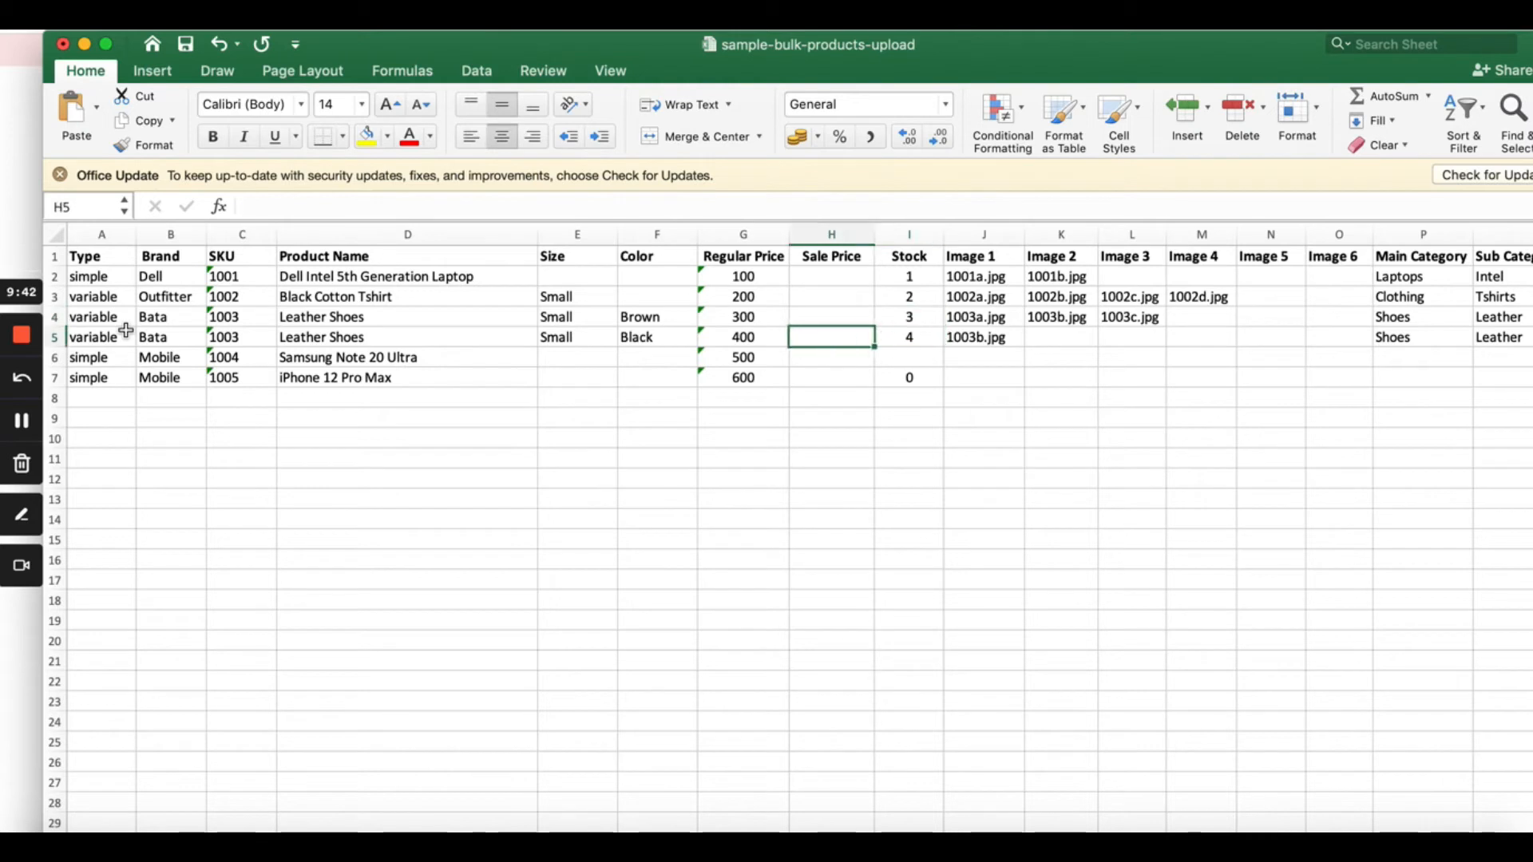
pyautogui.press('Left')
pyautogui.press('Left')
pyautogui.press('Left')
pyautogui.press('Right')
pyautogui.press('Right')
pyautogui.press('Right')
pyautogui.press('Right')
pyautogui.press('Right')
pyautogui.press('Up')
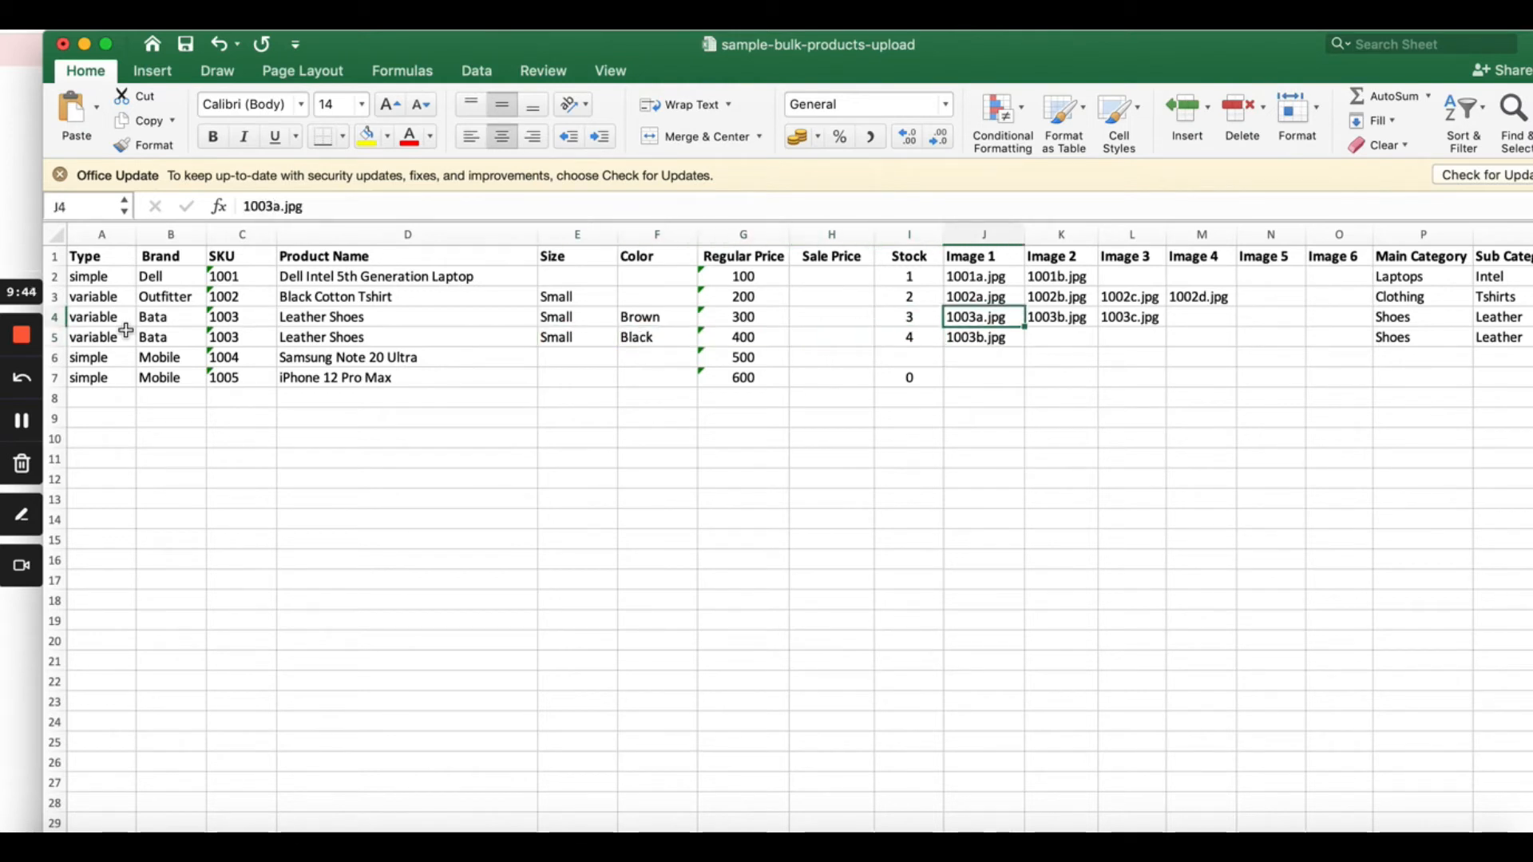
# Go back along the brown Leather Shoes row from Image 1 to its Brand
pyautogui.press('Left')
pyautogui.press('Left')
pyautogui.press('Left')
pyautogui.press('Left')
pyautogui.press('Left')
pyautogui.press('Left')
pyautogui.press('Left')
pyautogui.press('Left')
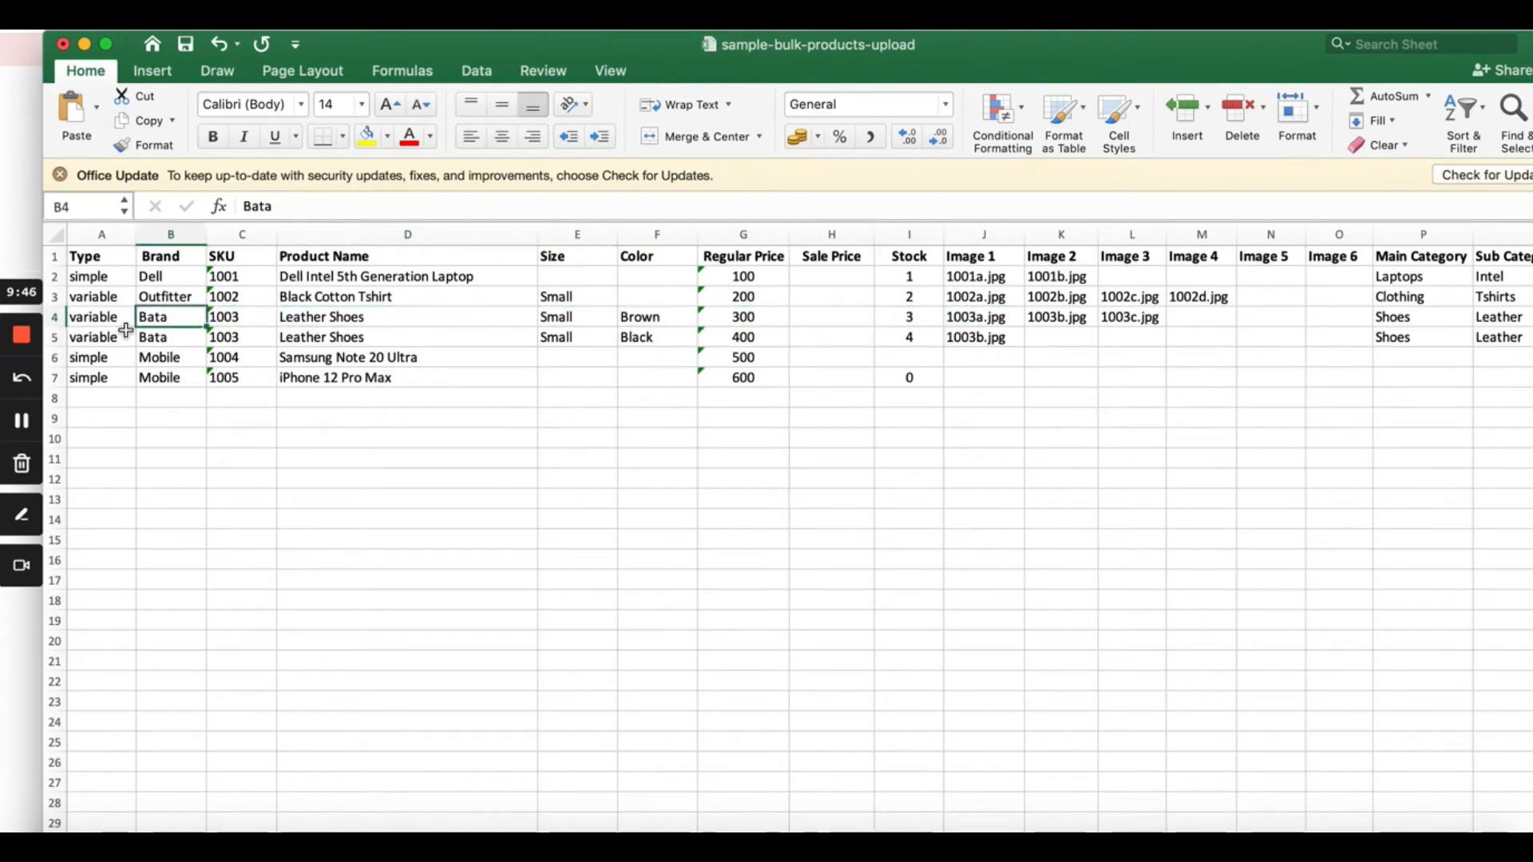
# Go through the brown Leather Shoes row from Brand to its last filled image, Image 3
pyautogui.press('Right')
pyautogui.press('Right')
pyautogui.press('Right')
pyautogui.press('Right')
pyautogui.press('Right')
pyautogui.press('Right')
pyautogui.press('Right')
pyautogui.press('Right')
pyautogui.press('Right')
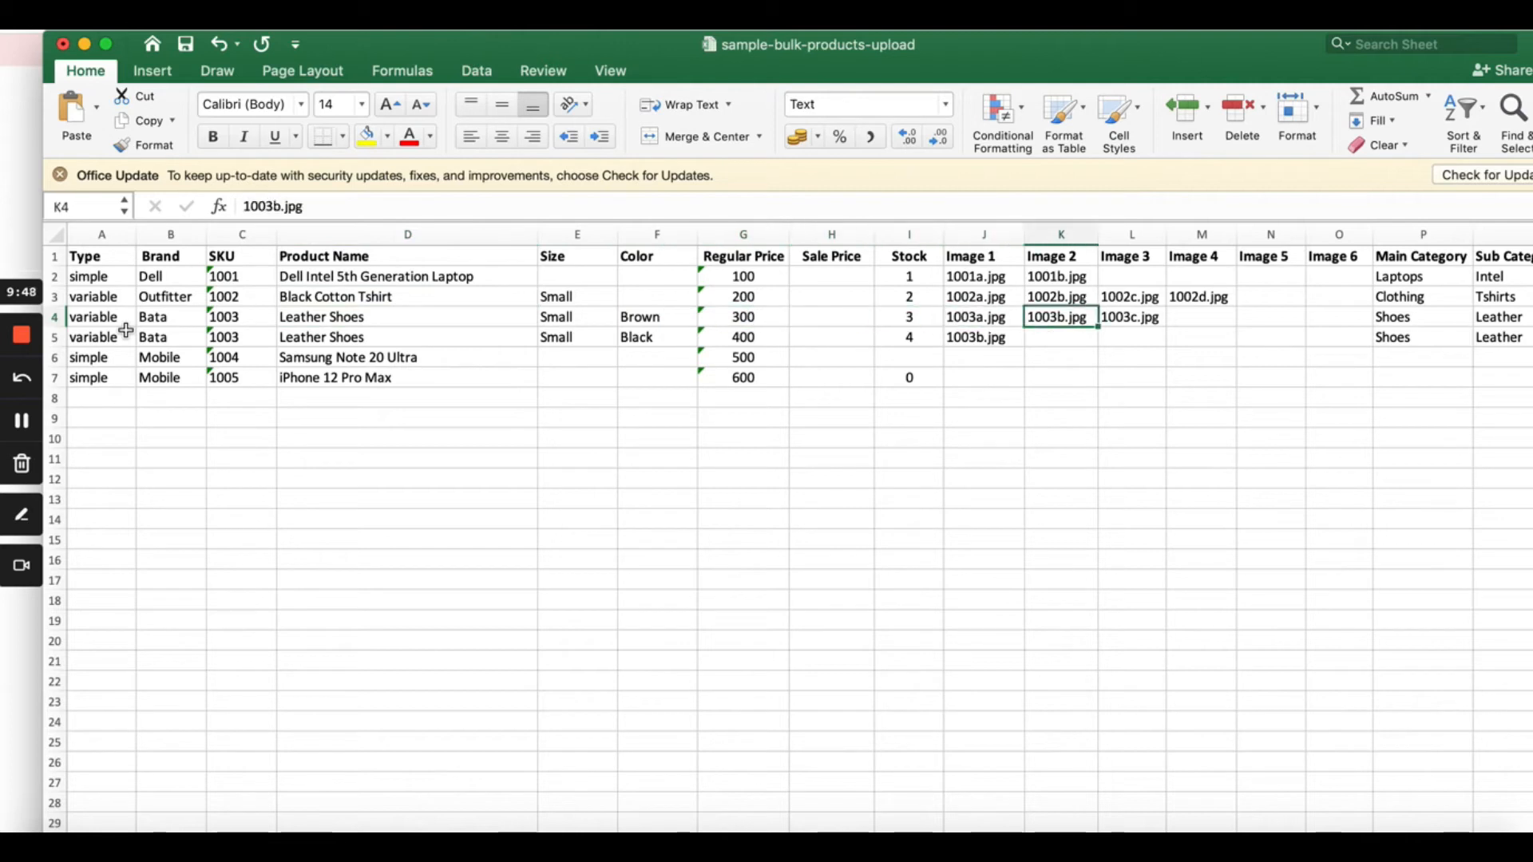
pyautogui.press('Right')
# Check the black Leather Shoes row's Image 1 against pictures 1003a, 1003b and 1003c in Finder's pictures folder, and return to the Excel sheet
pyautogui.press('Left')
pyautogui.press('Left')
pyautogui.press('Left')
pyautogui.press('Down')
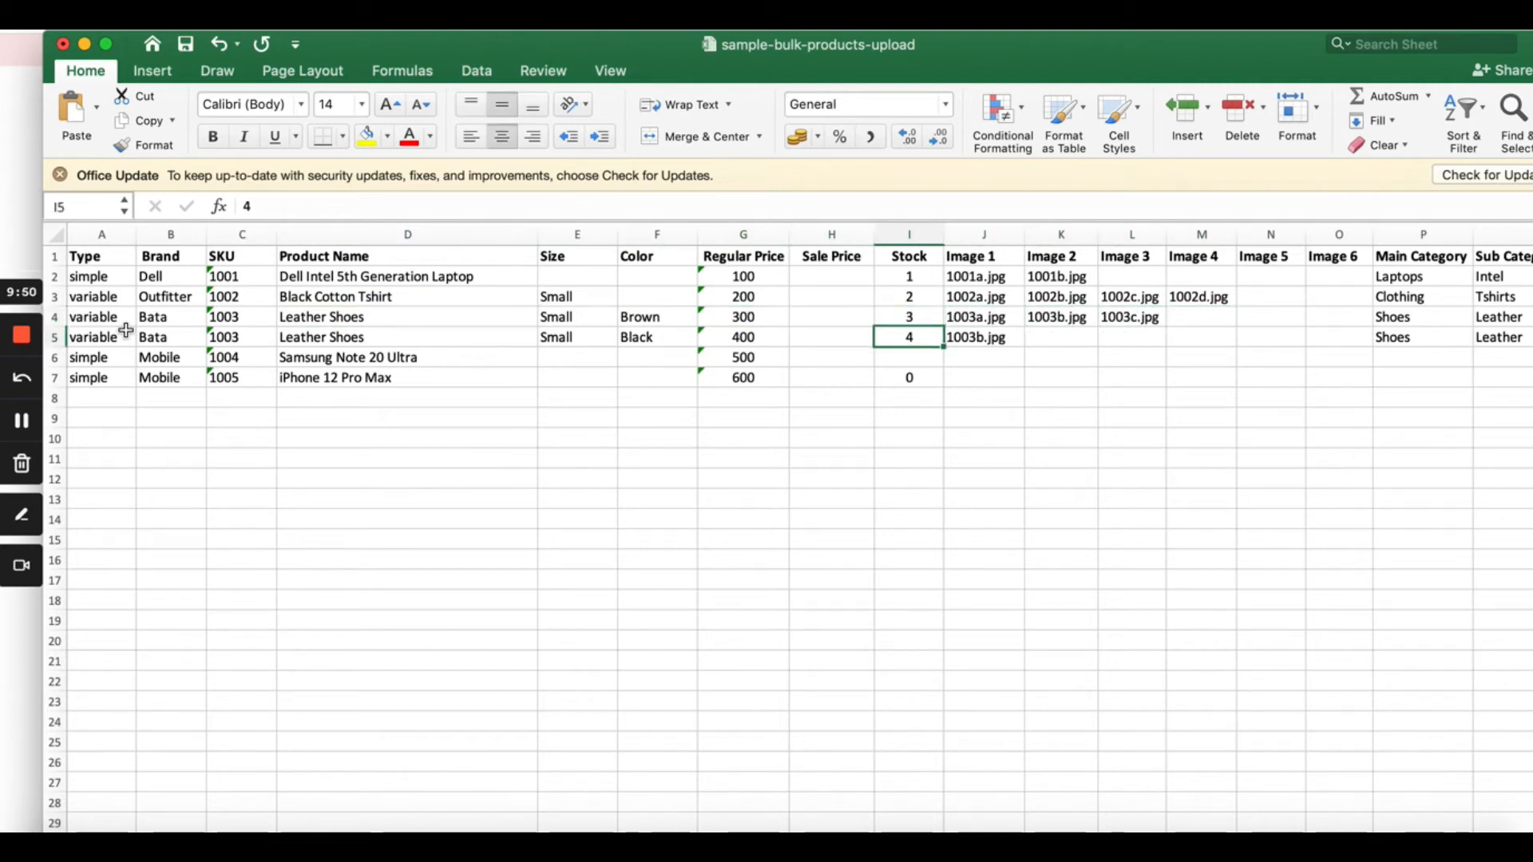
pyautogui.press('Right')
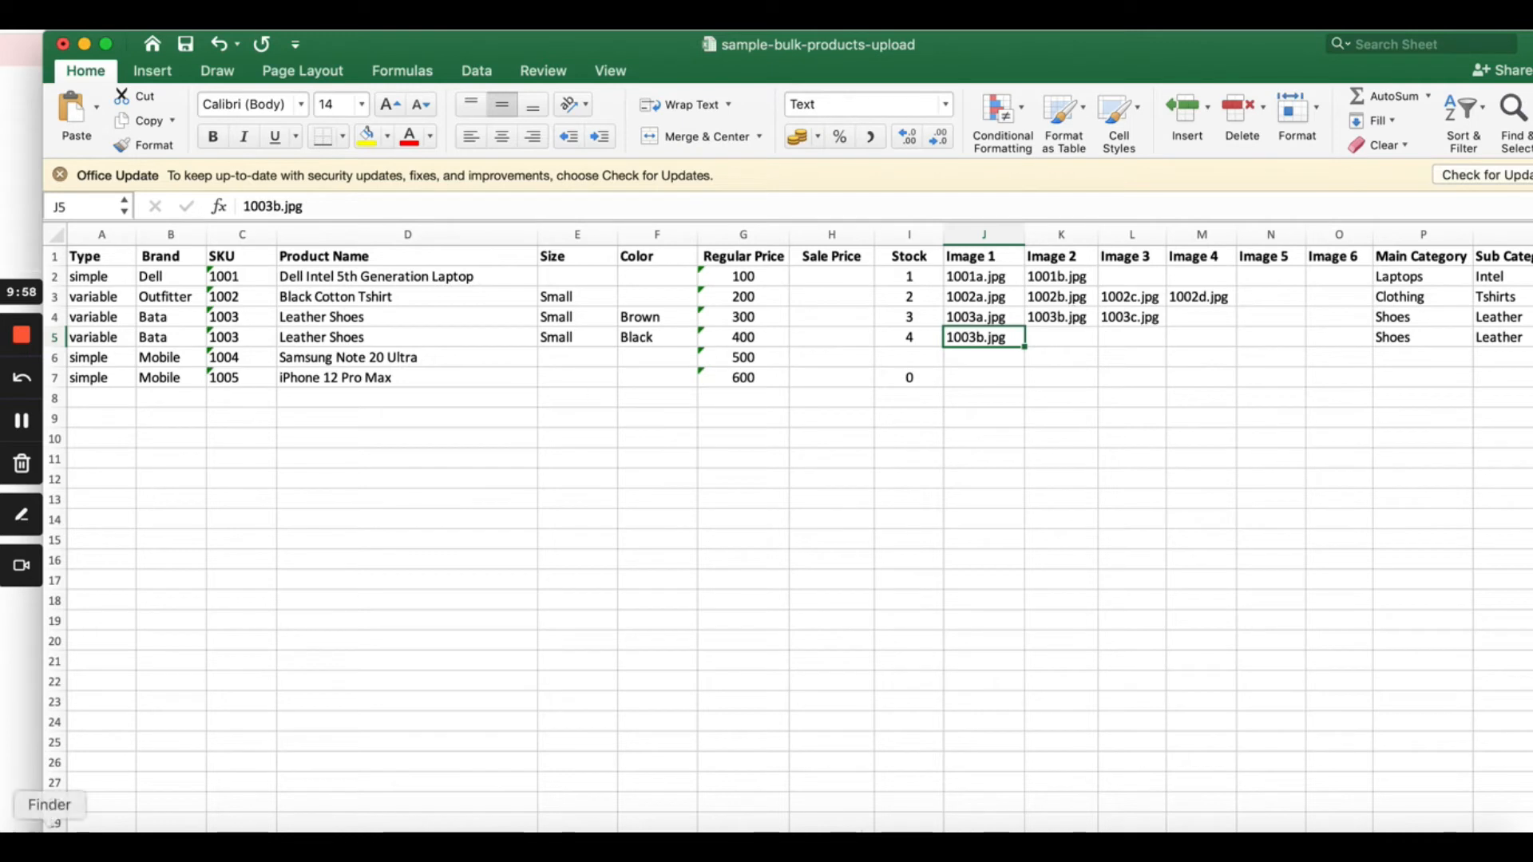
pyautogui.click(49, 830)
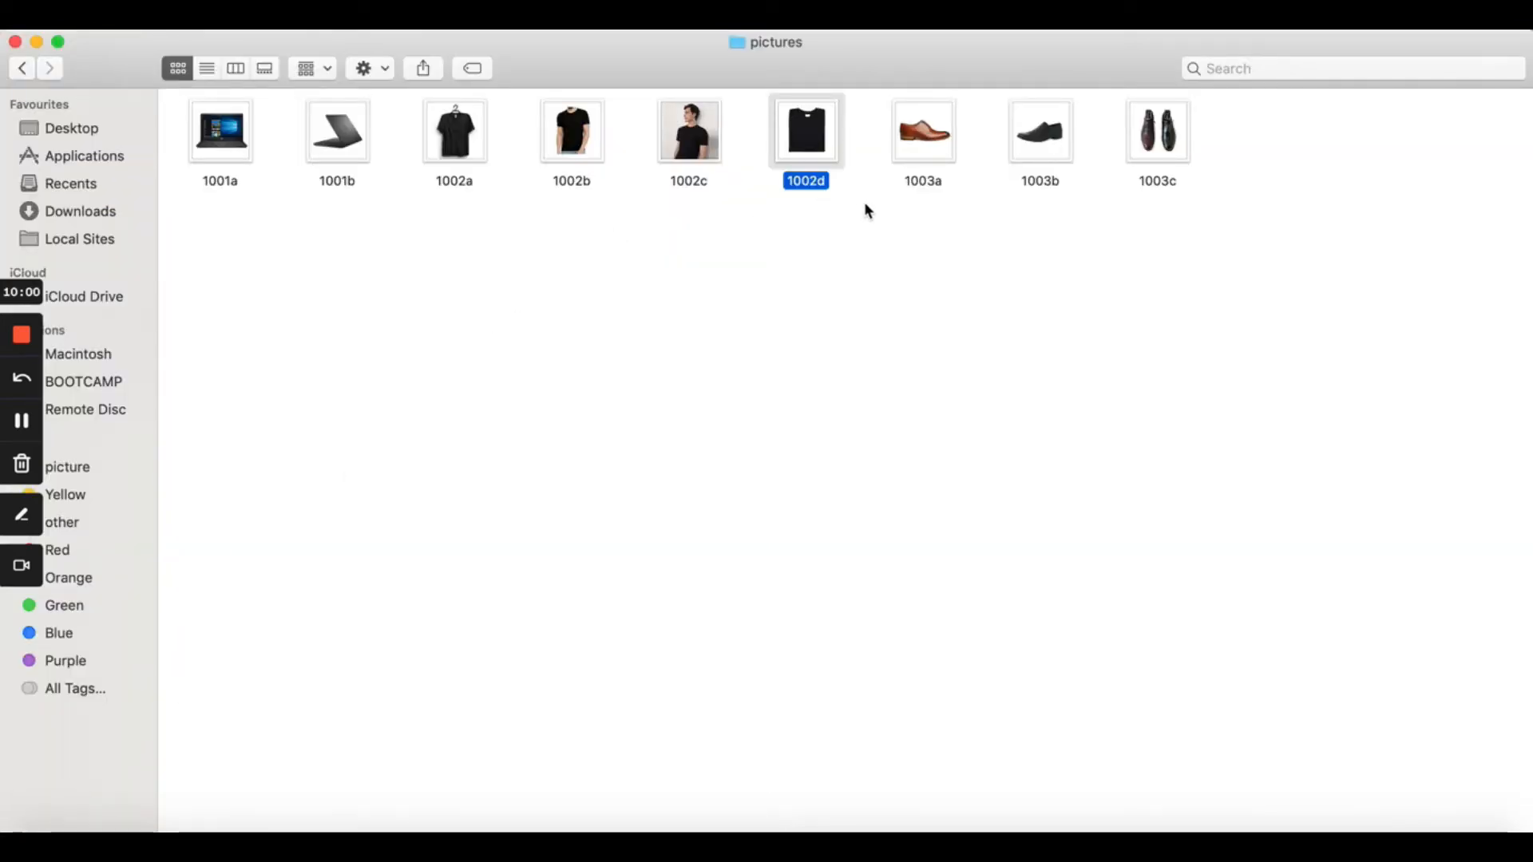
pyautogui.click(924, 154)
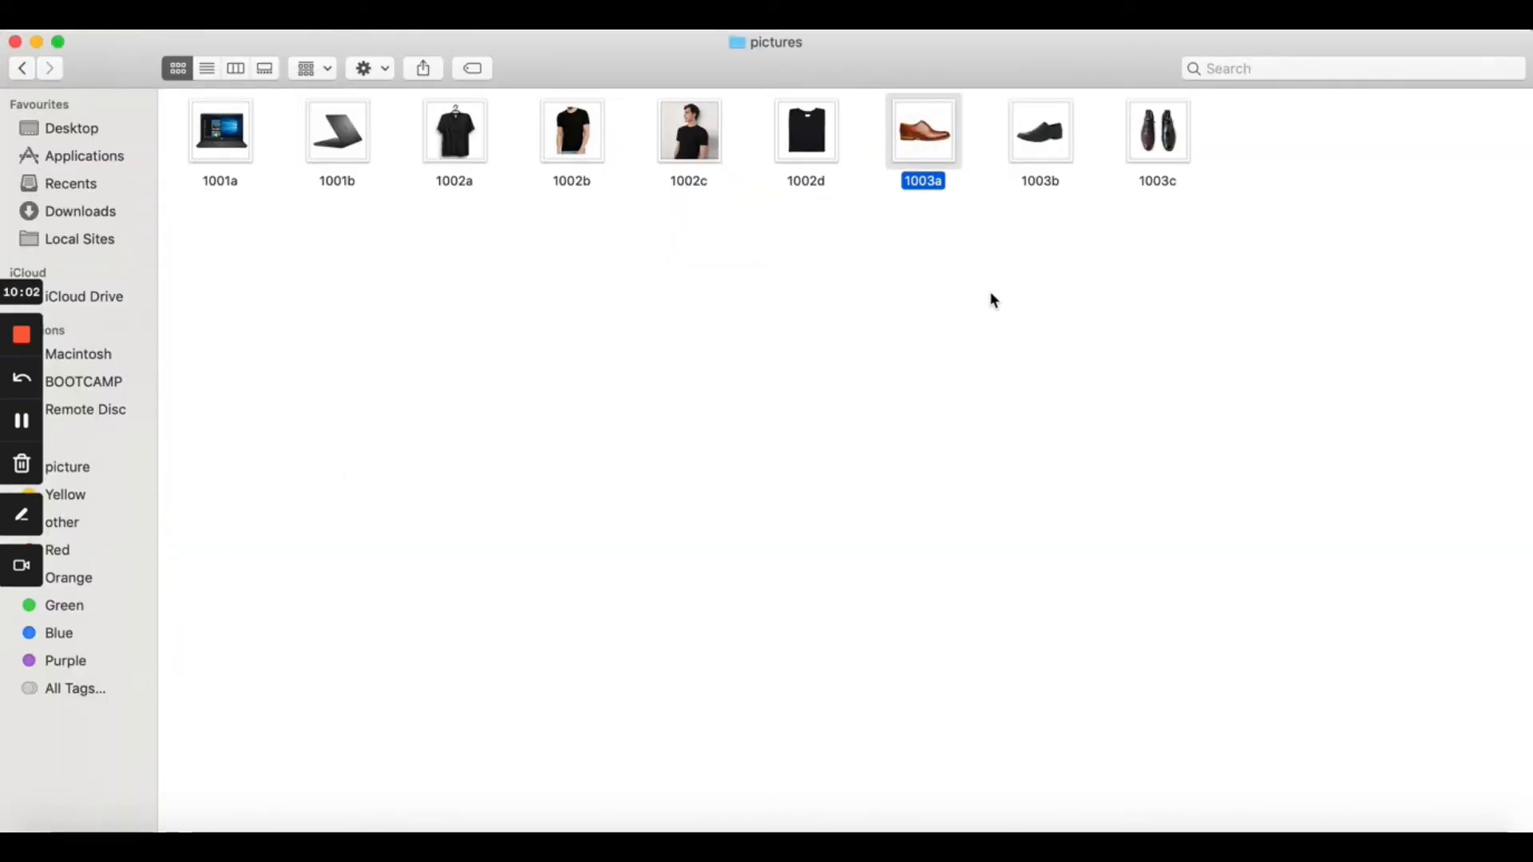
pyautogui.click(1042, 156)
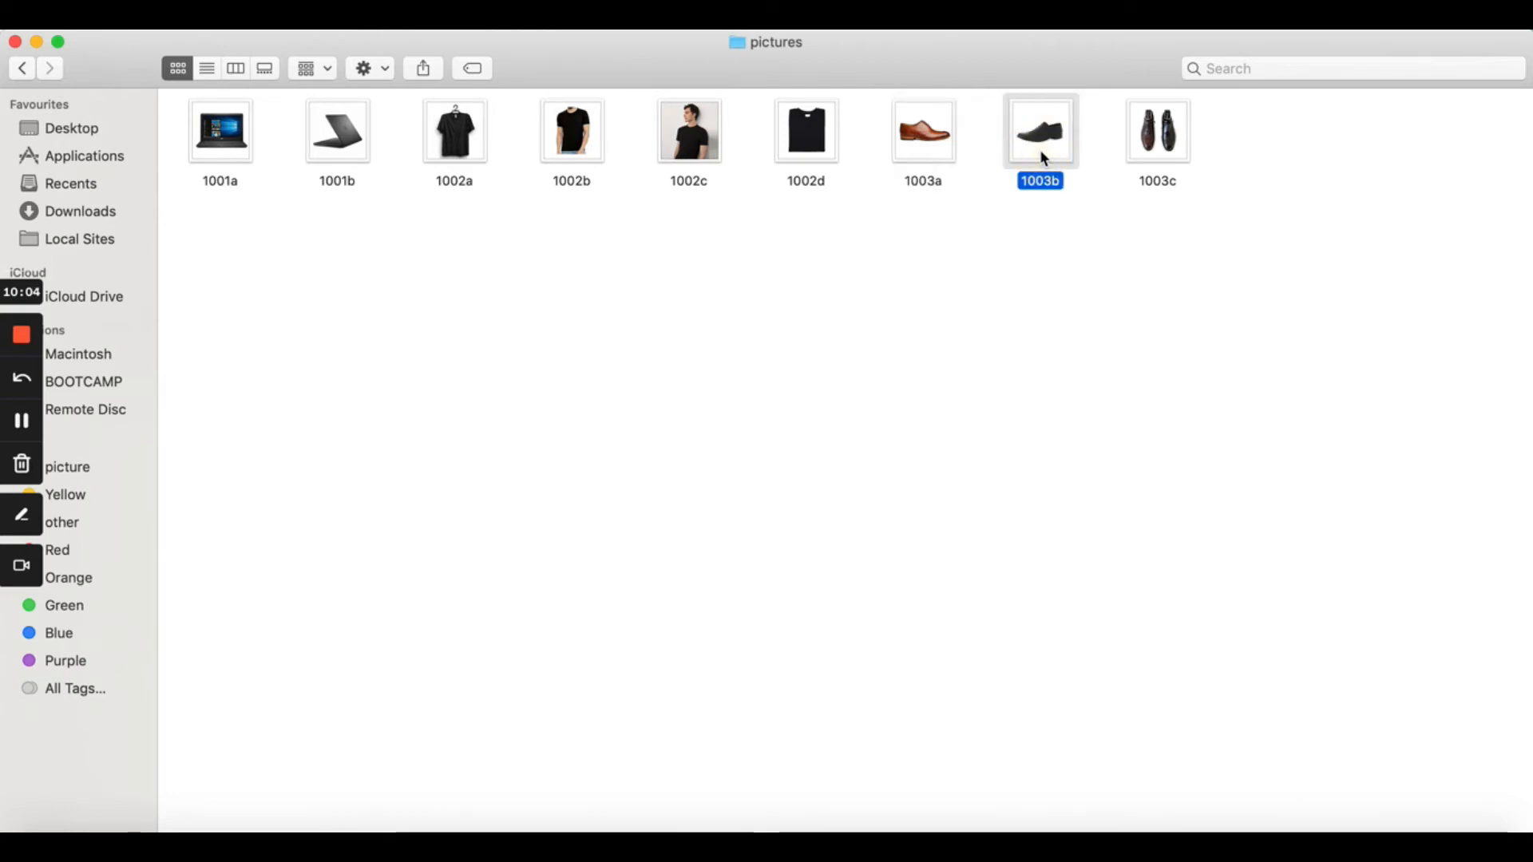
pyautogui.click(1152, 147)
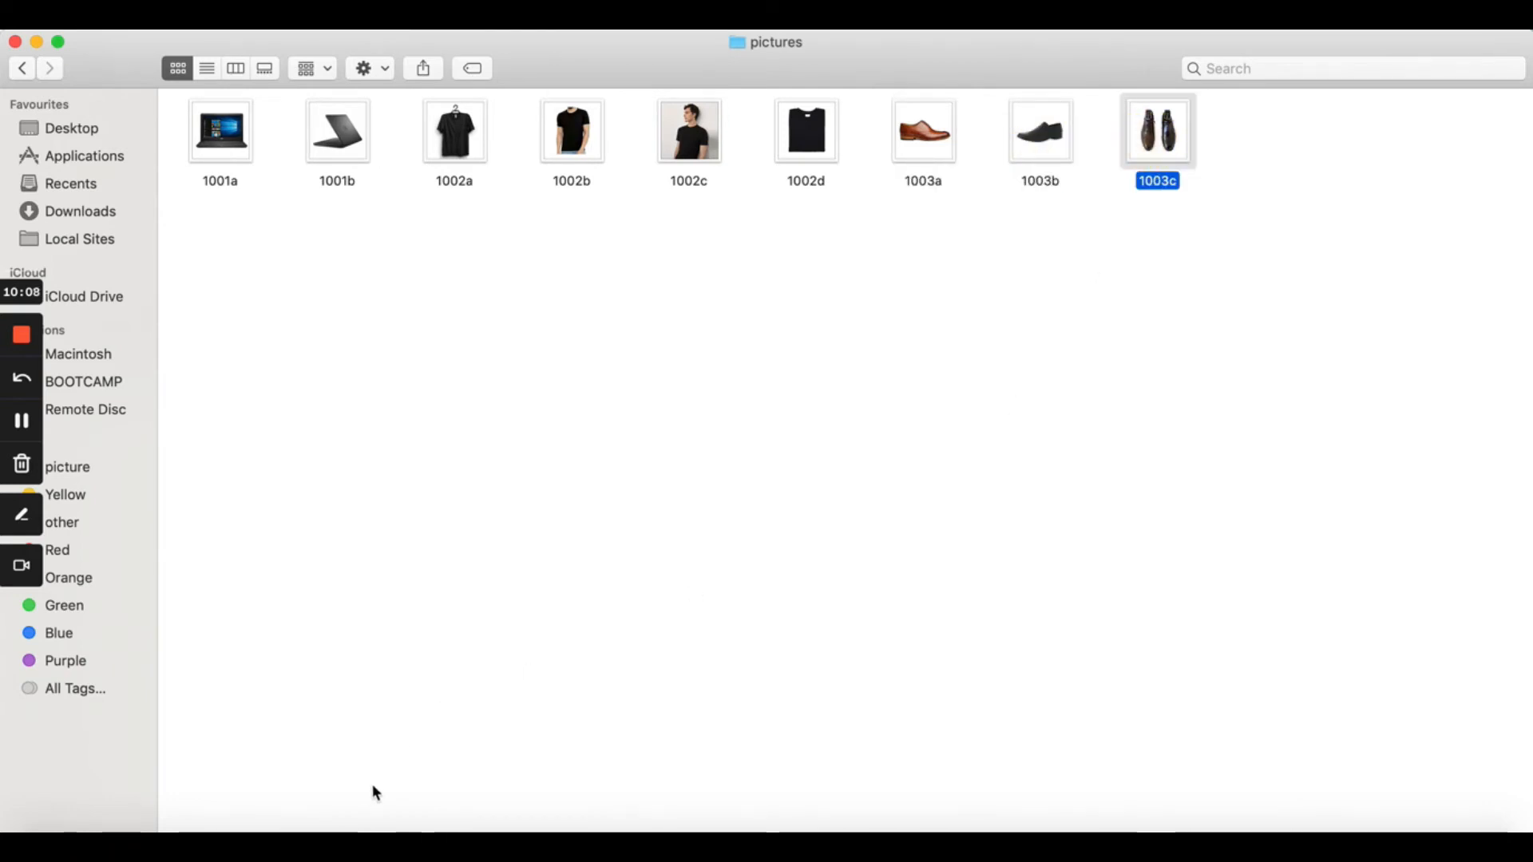
pyautogui.click(306, 829)
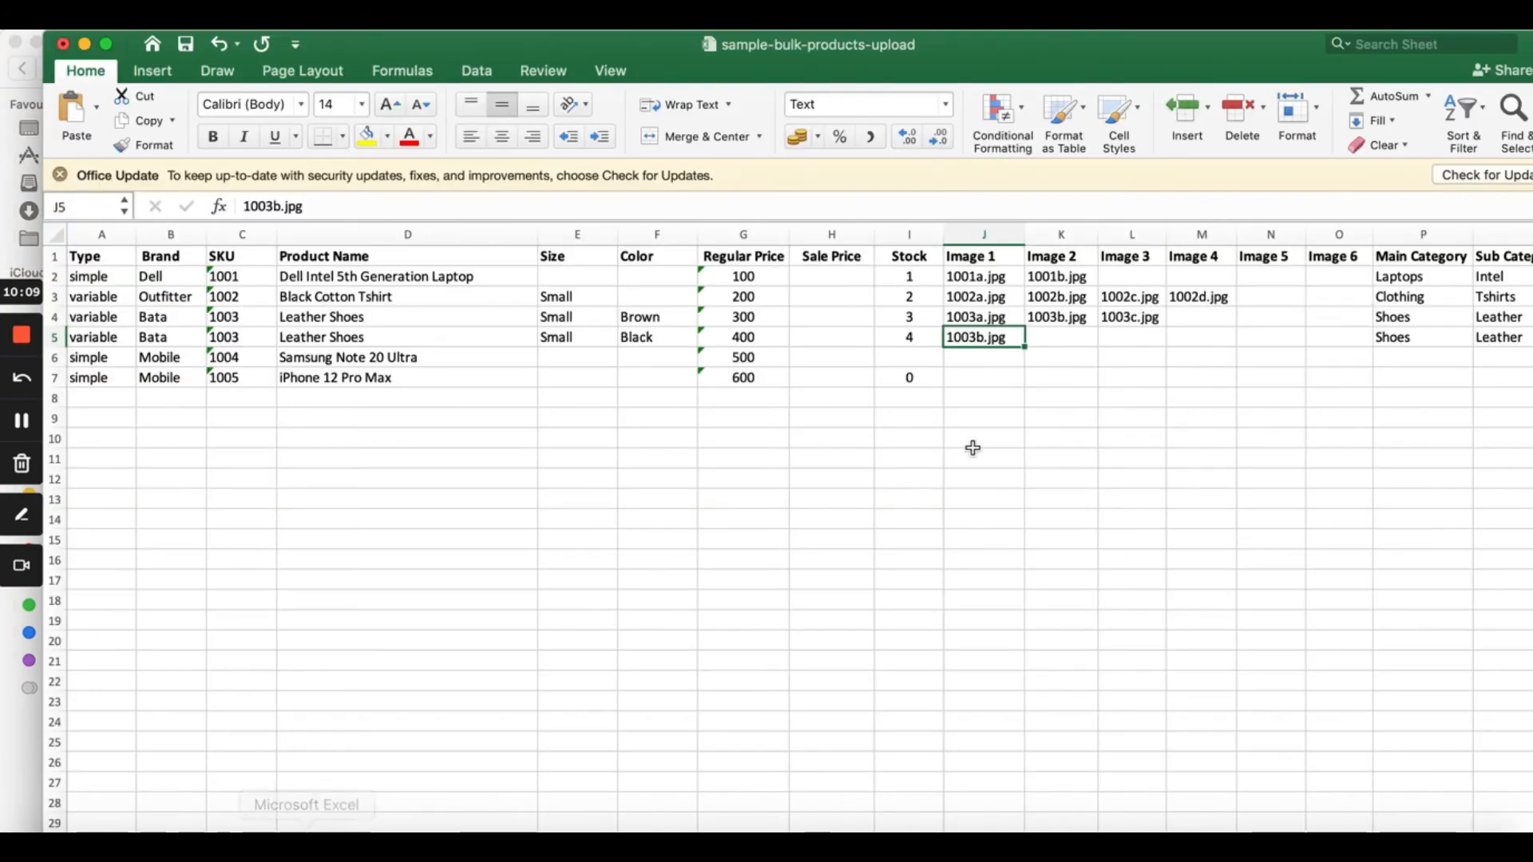
# Go through the black Leather Shoes row from Size to Image 1
pyautogui.click(553, 341)
pyautogui.press('Right')
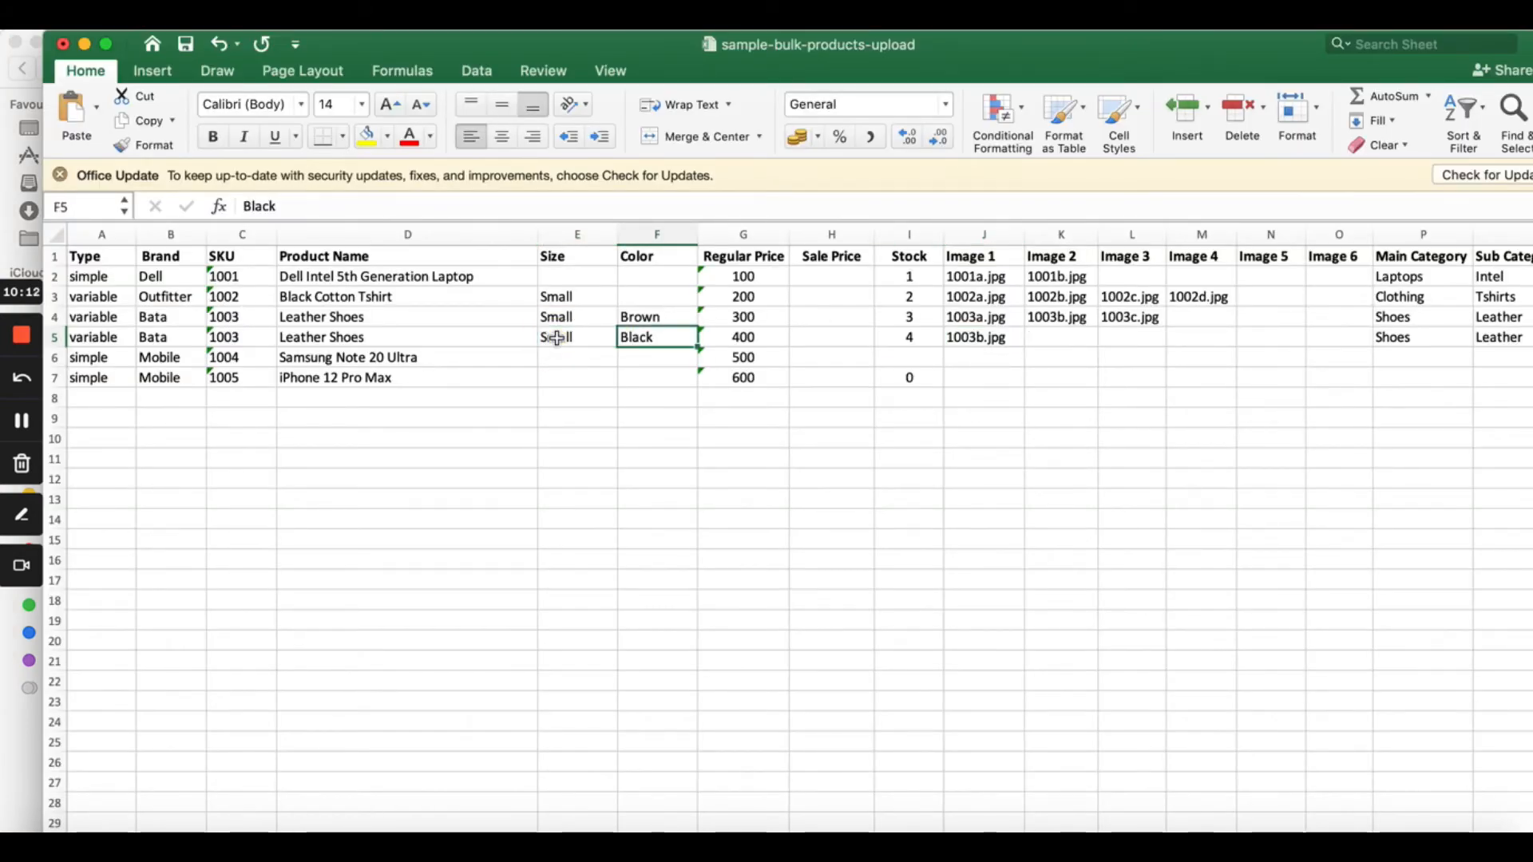
pyautogui.press('Right')
pyautogui.press('Right')
pyautogui.press('Right')
pyautogui.press('Right')
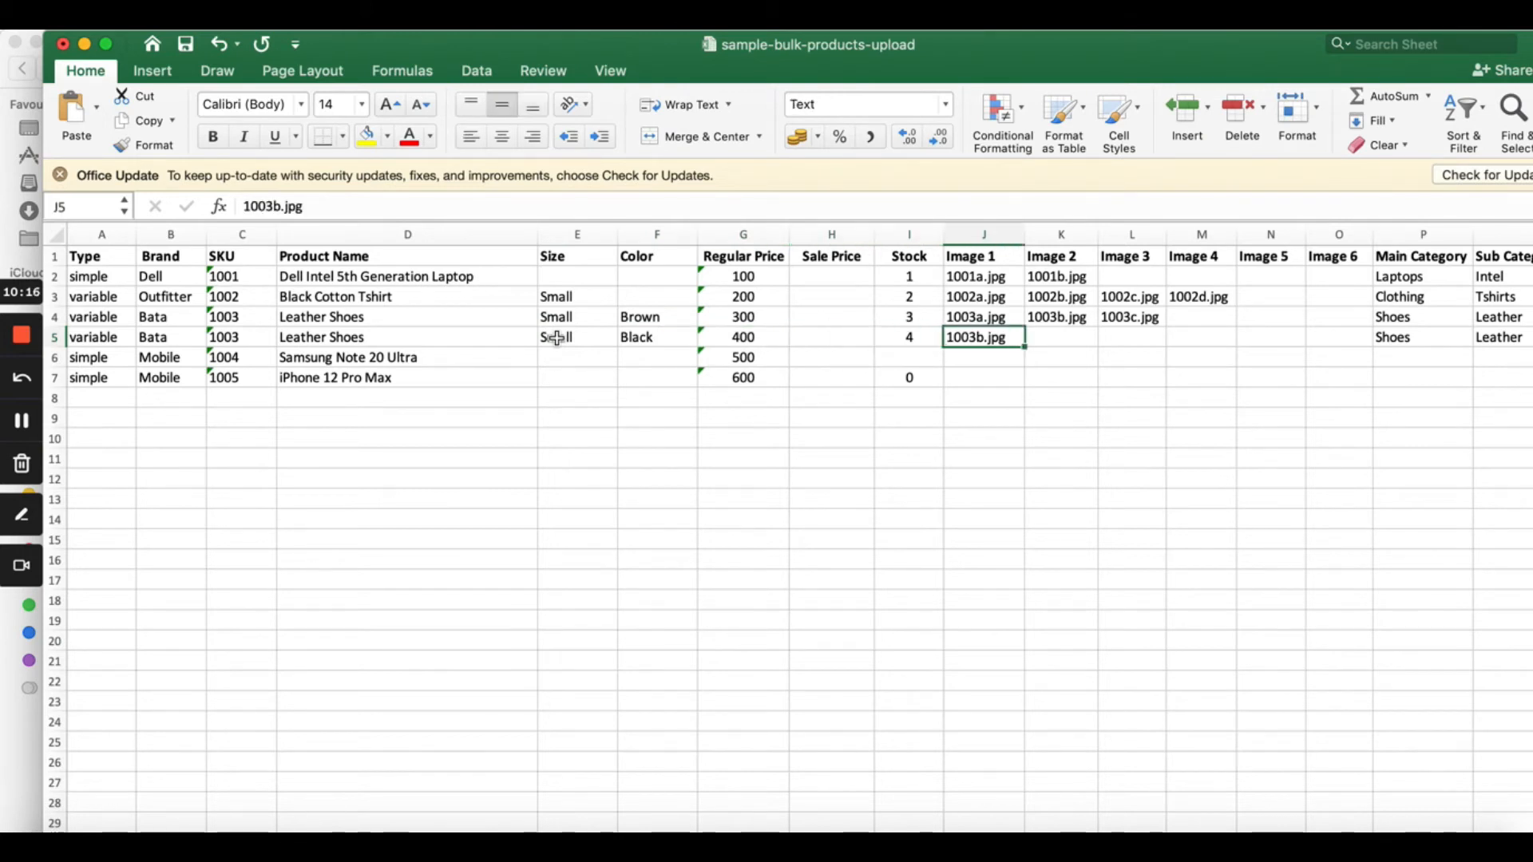
# Check the brown Leather Shoes row's Image 1 and SKU, and look over the category and detail columns of both Leather Shoes rows
pyautogui.hscroll(3, 818, 425)
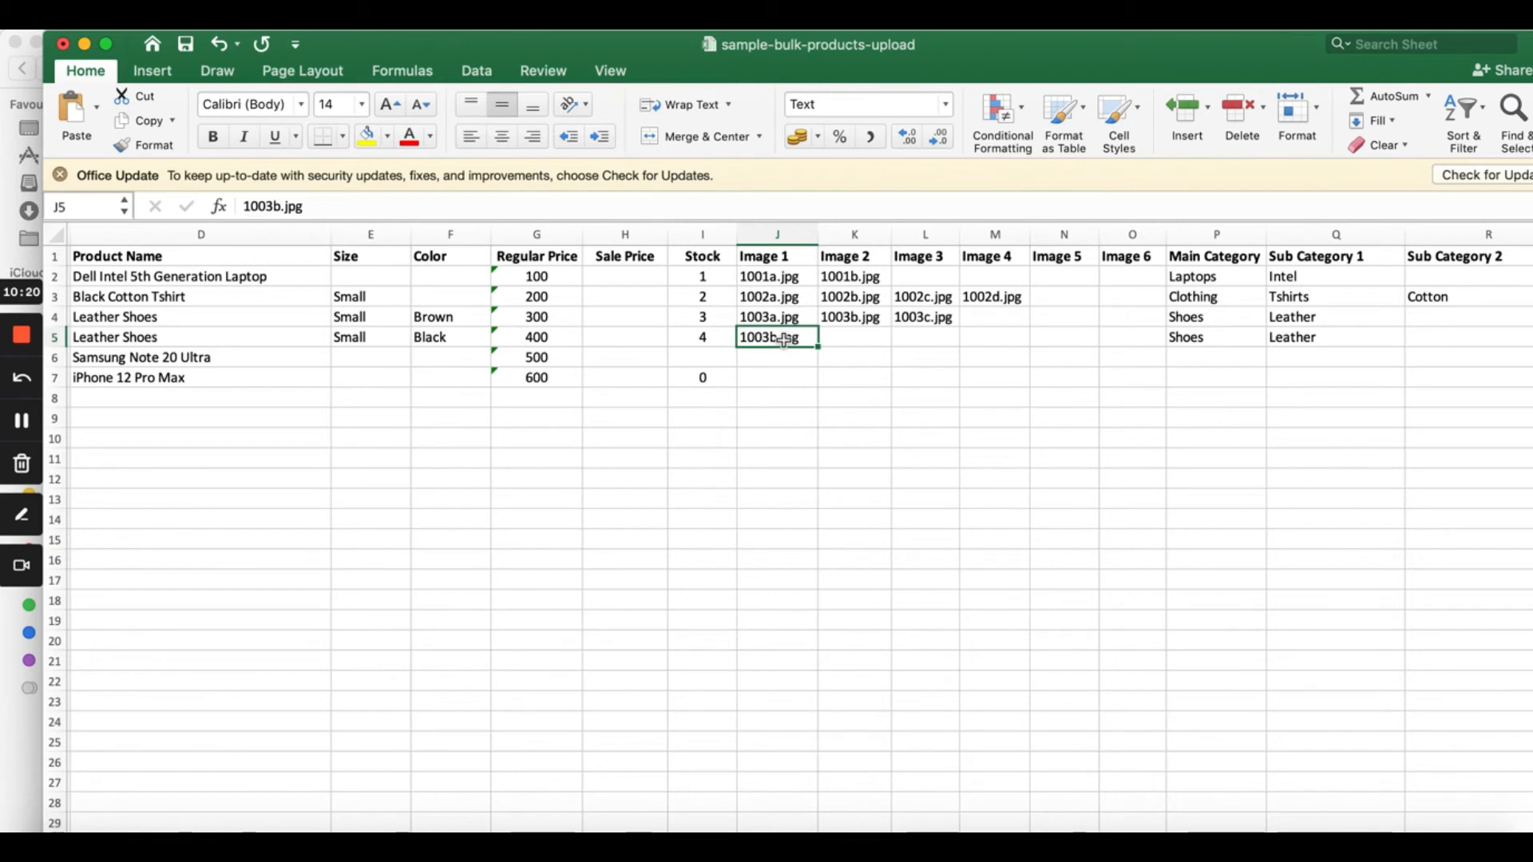
pyautogui.click(746, 312)
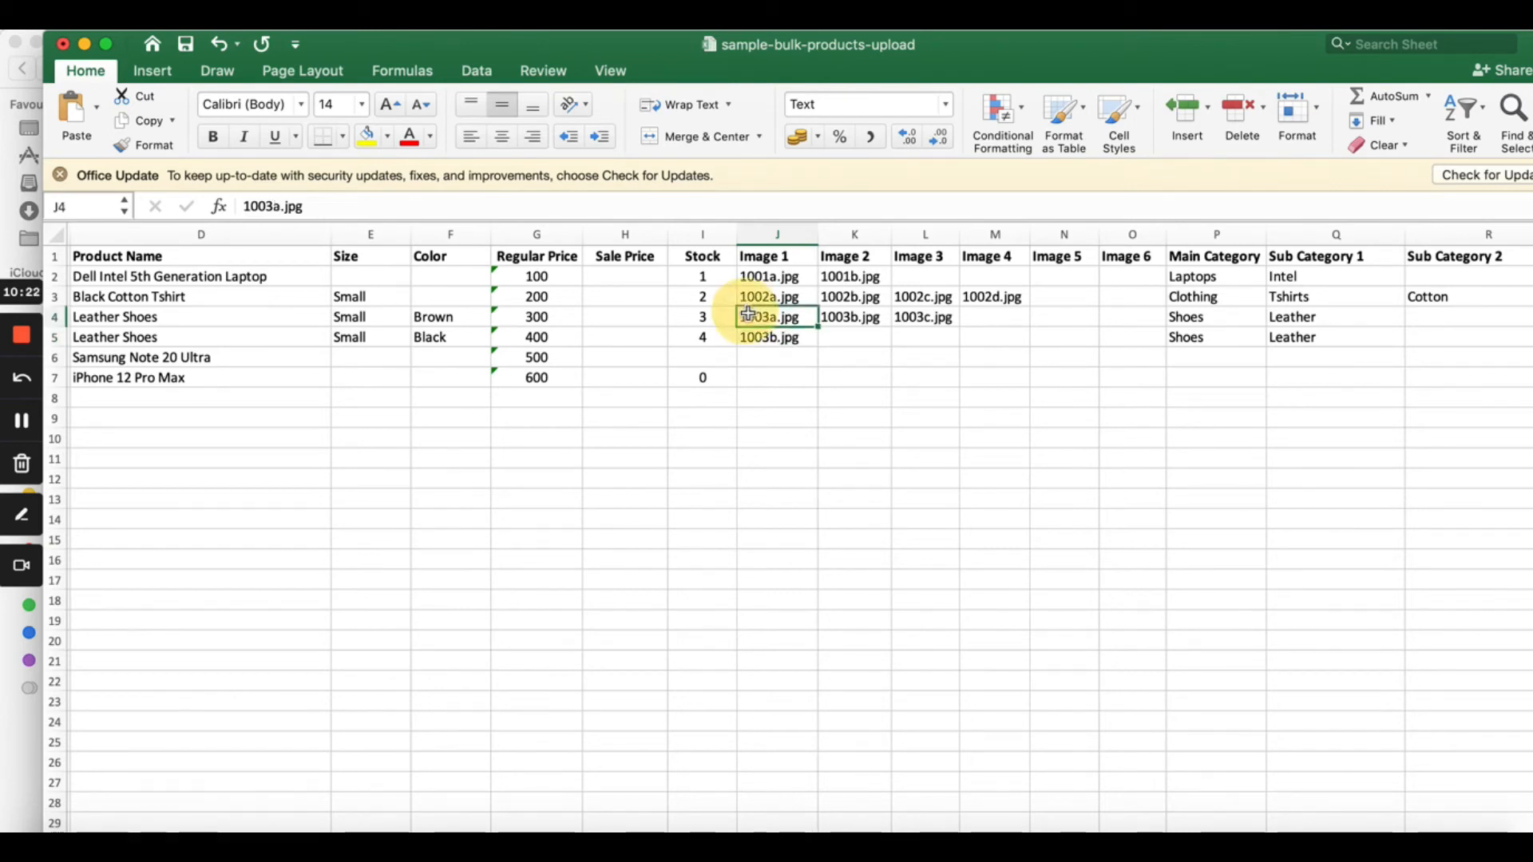
pyautogui.hscroll(-3, 844, 356)
pyautogui.click(236, 319)
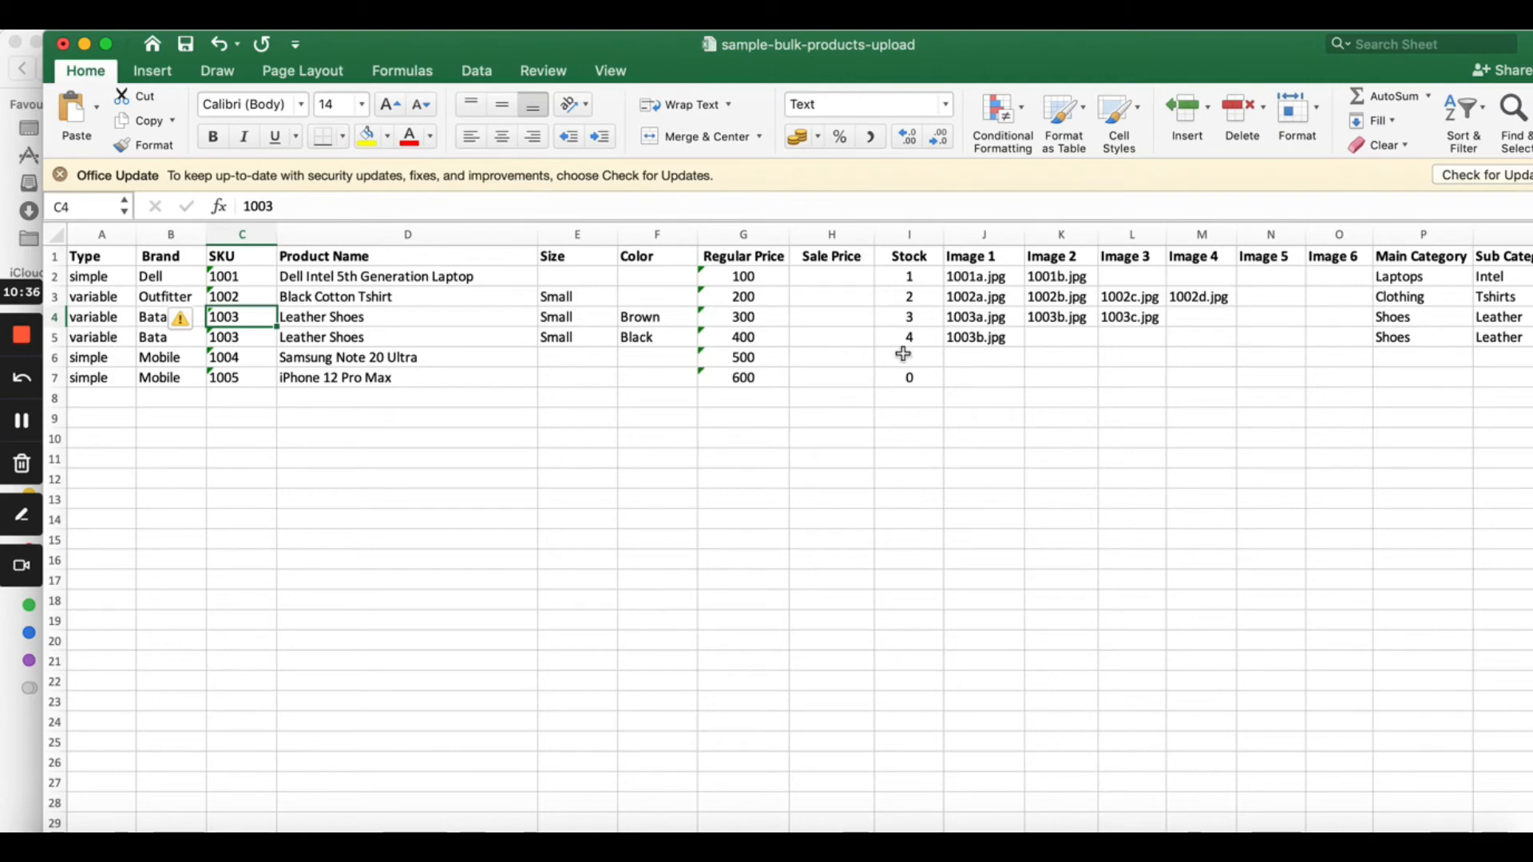
pyautogui.hscroll(10, 1076, 306)
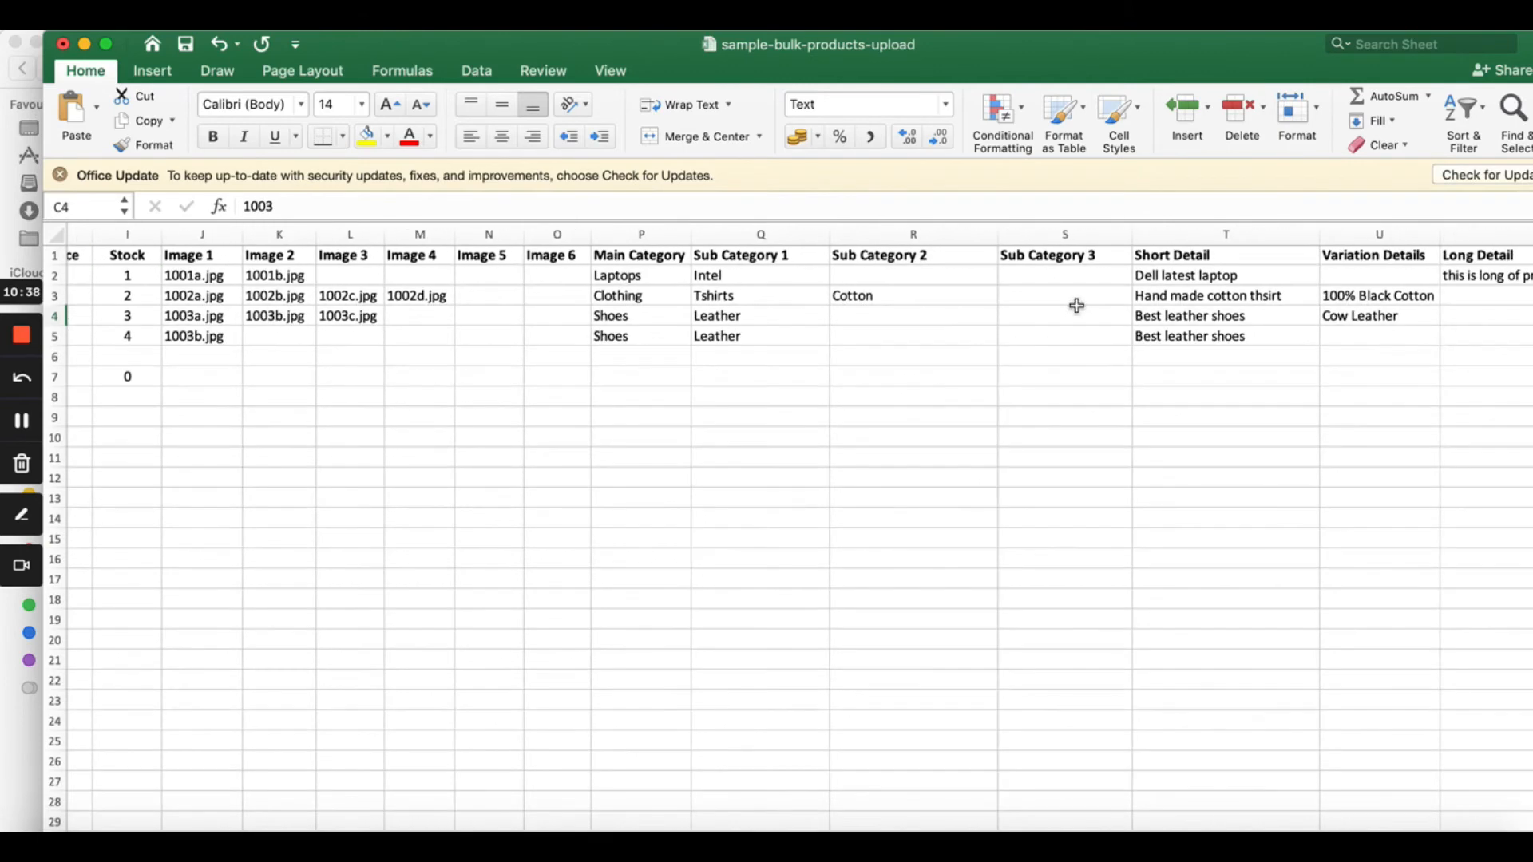
pyautogui.hscroll(3, 1076, 305)
pyautogui.hscroll(-8, 1076, 306)
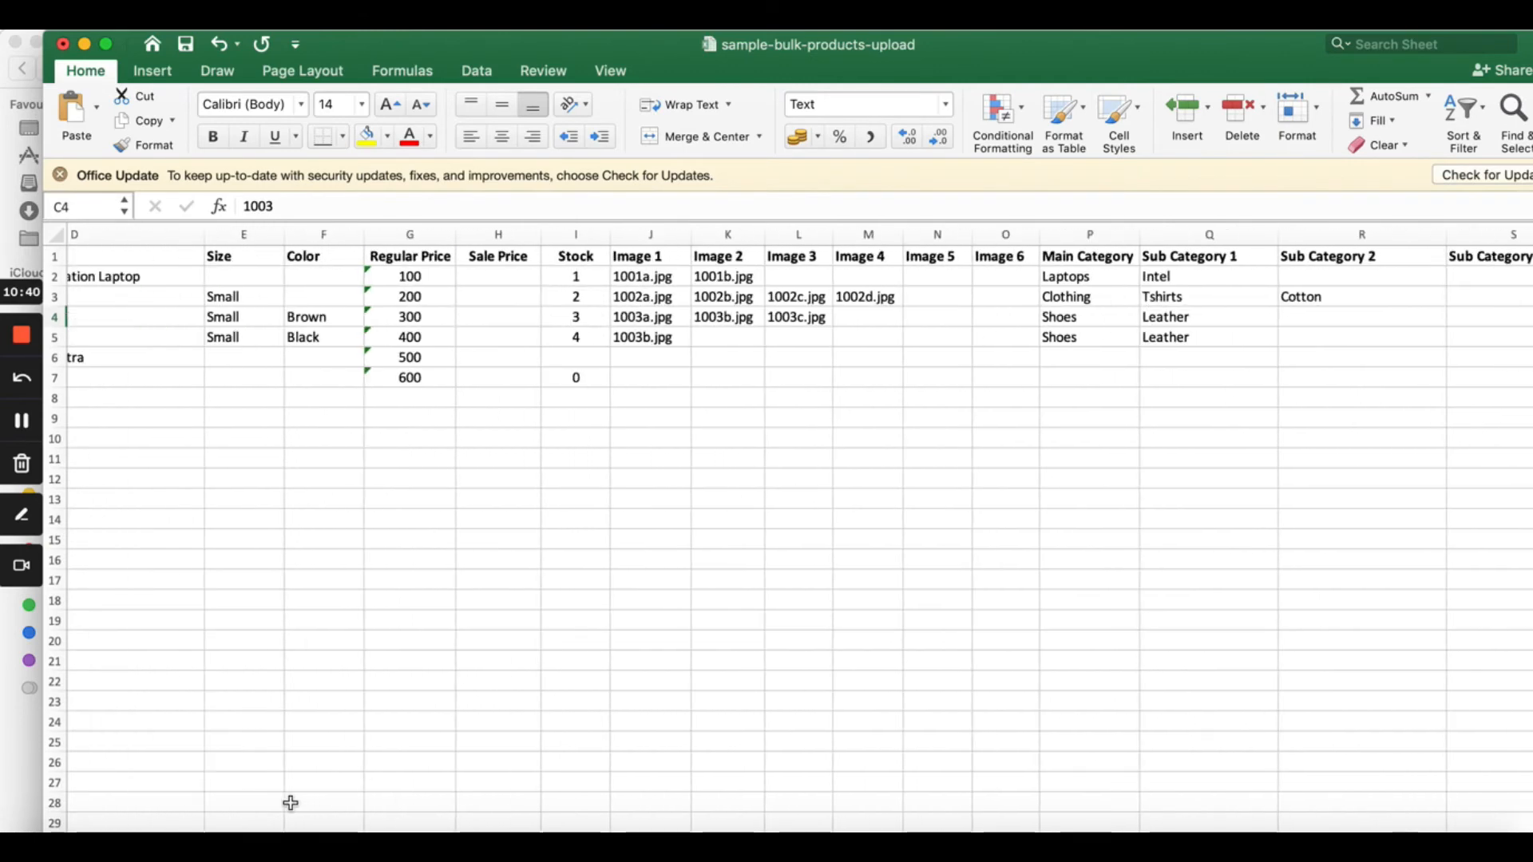
pyautogui.hscroll(-5, 331, 523)
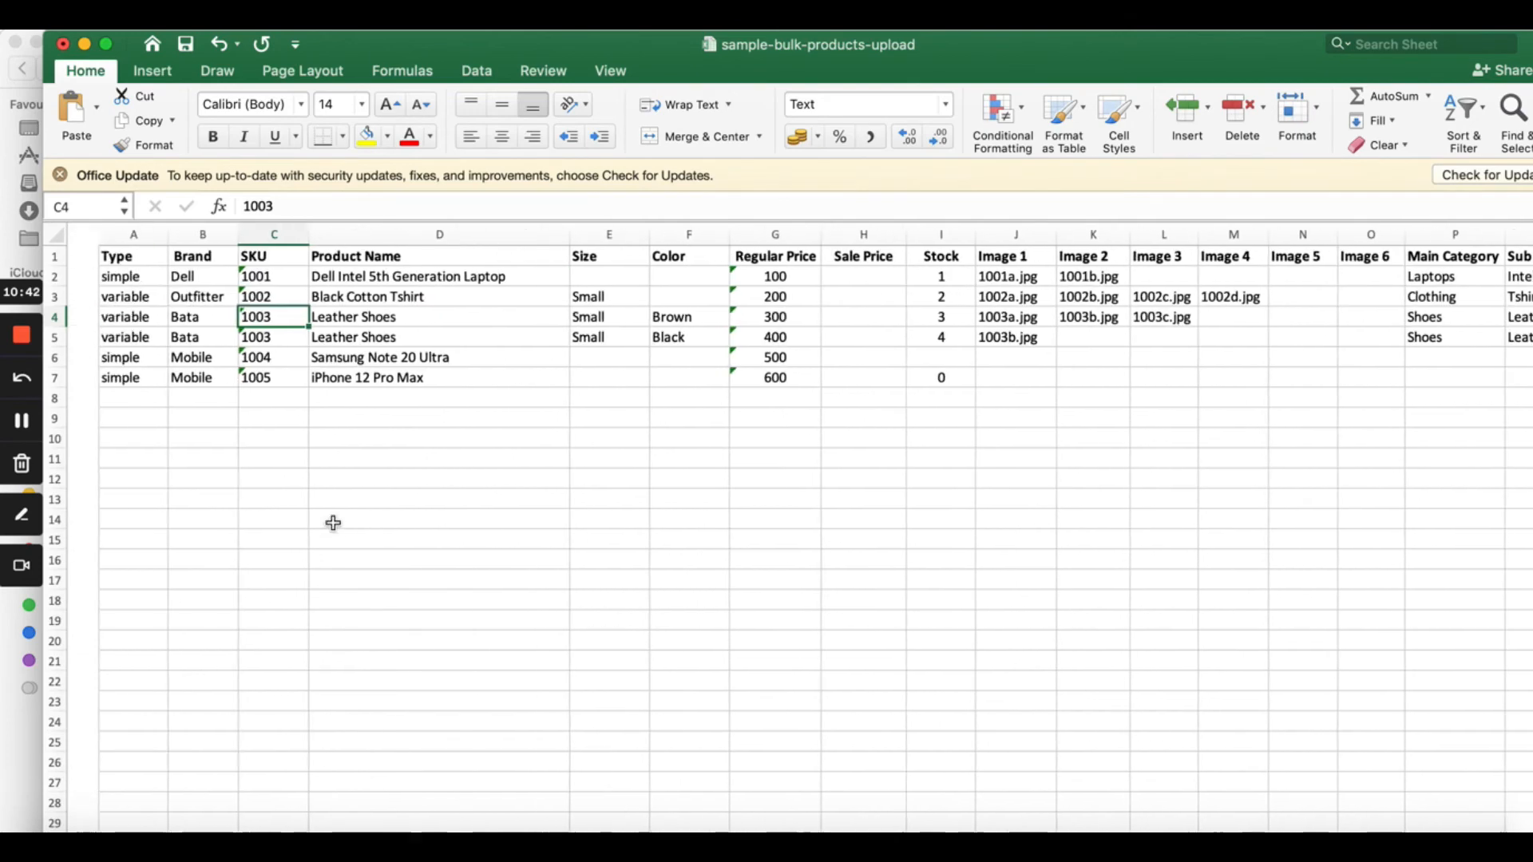
# Compare the price range on the Leather Shoes store page in the browser with the Regular Price cells of both rows in Excel
pyautogui.click(196, 831)
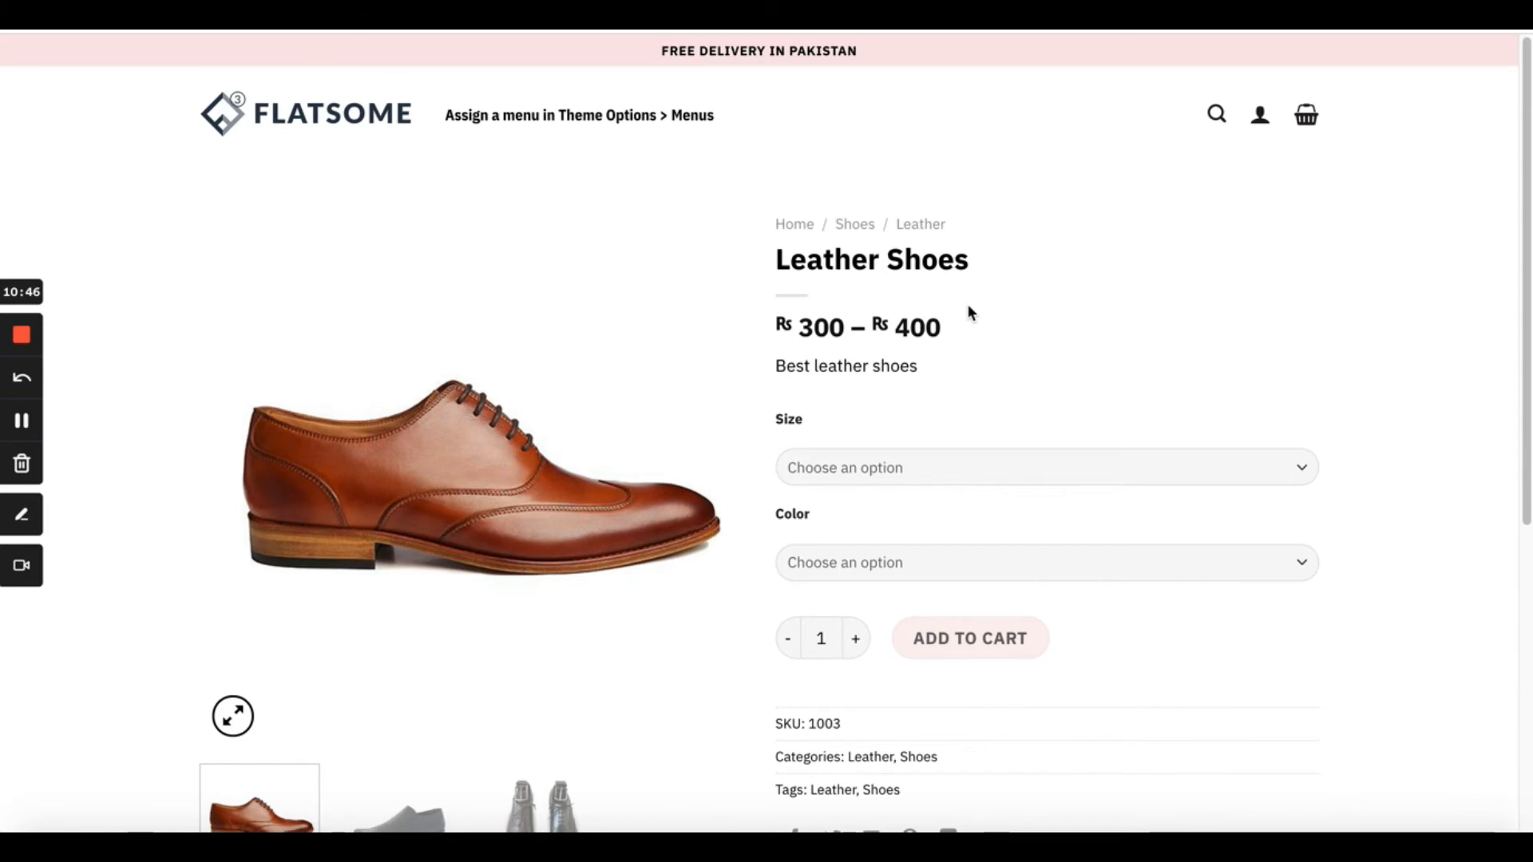
pyautogui.scroll(-2, 968, 312)
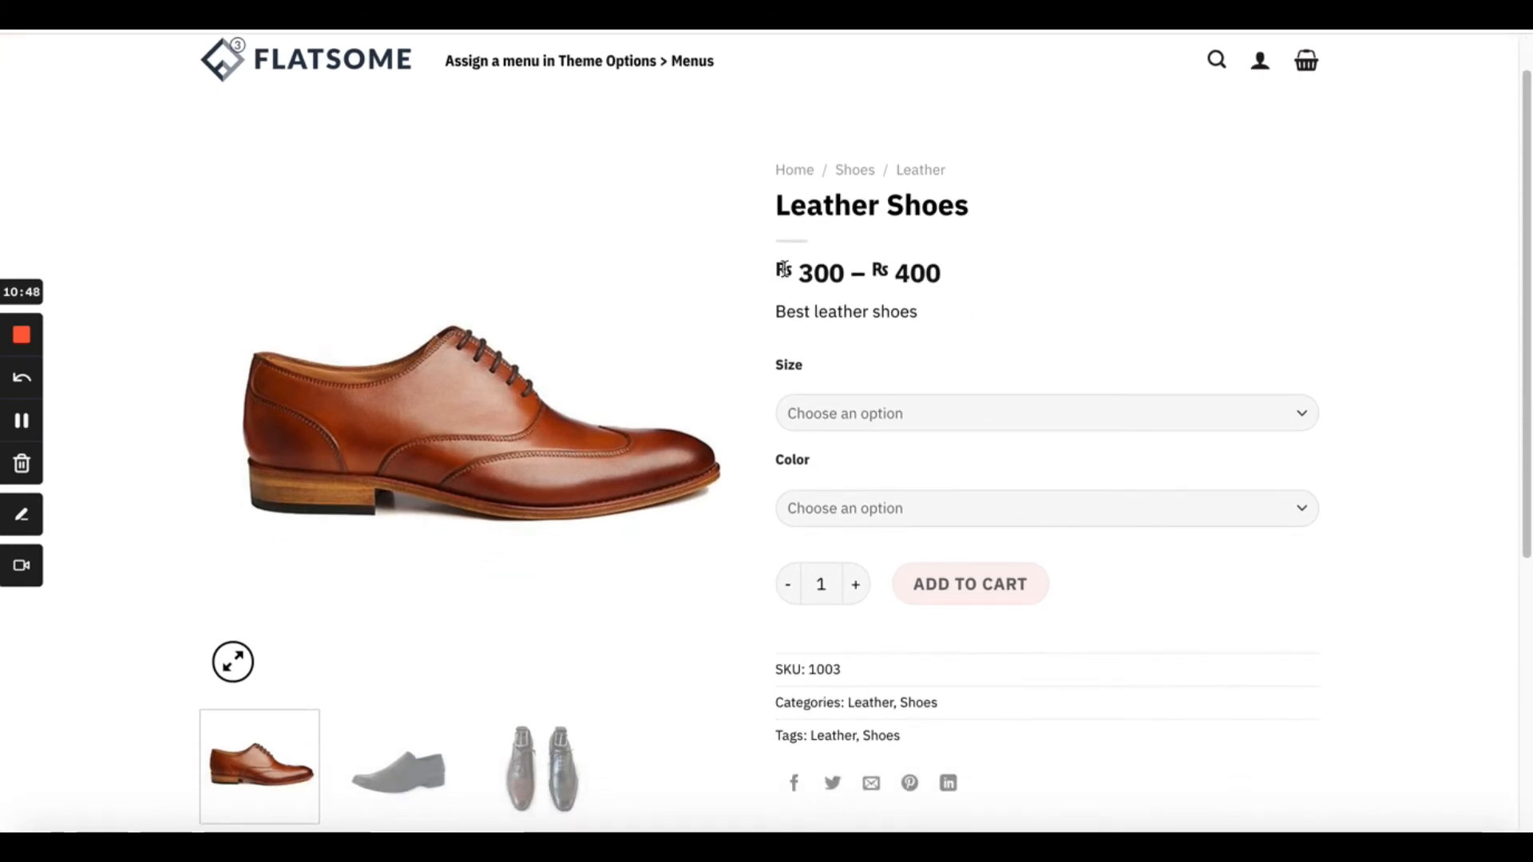
pyautogui.click(306, 832)
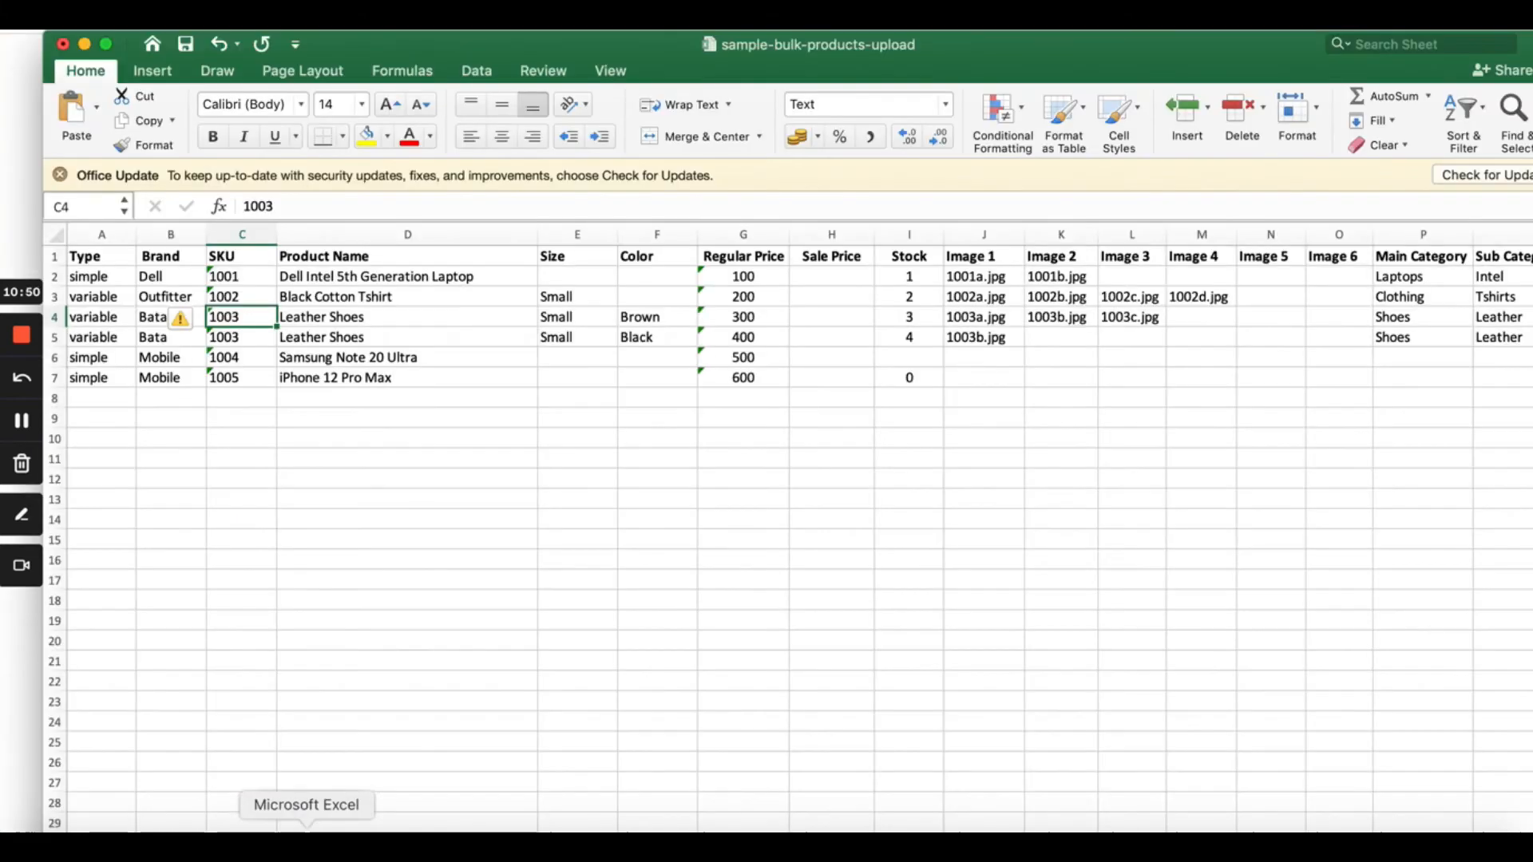
pyautogui.click(748, 316)
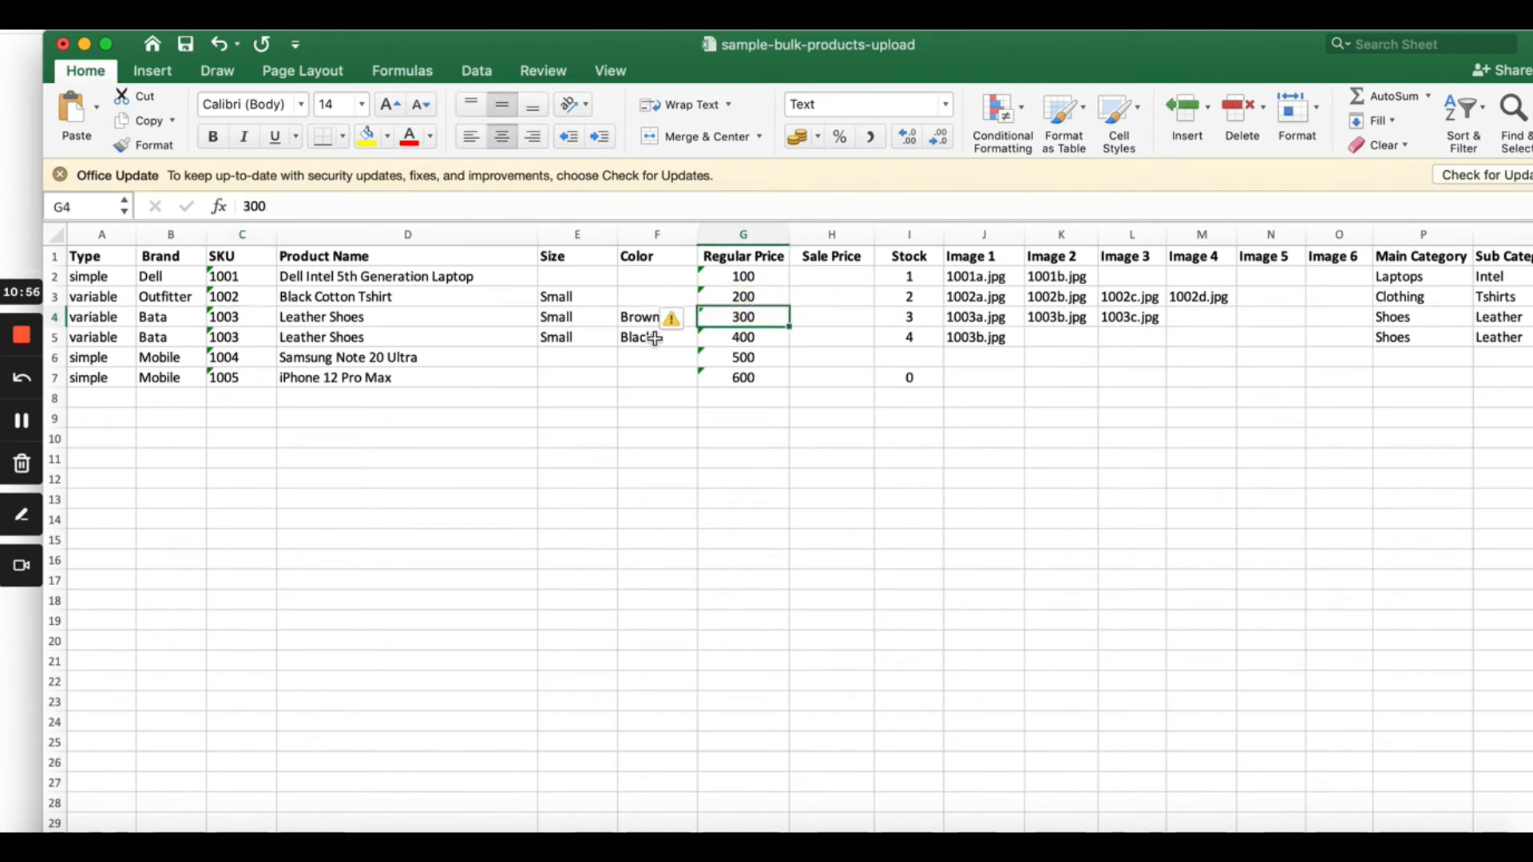
pyautogui.click(733, 336)
# Switch to the browser and choose size Small and color Brown on the Leather Shoes product page
pyautogui.click(199, 829)
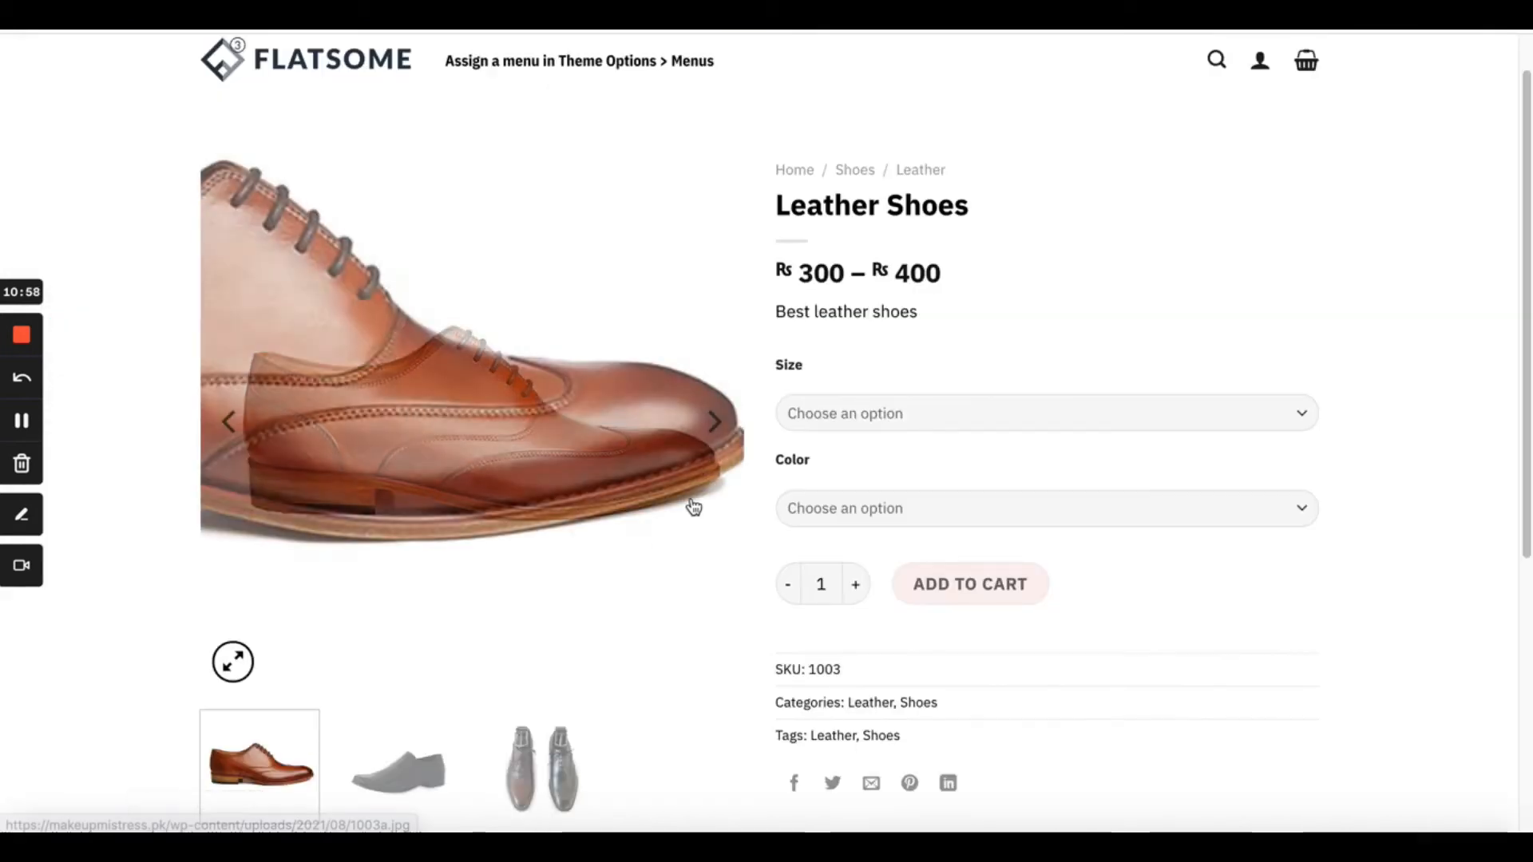
pyautogui.scroll(-1, 695, 503)
pyautogui.scroll(-1, 857, 291)
pyautogui.click(856, 294)
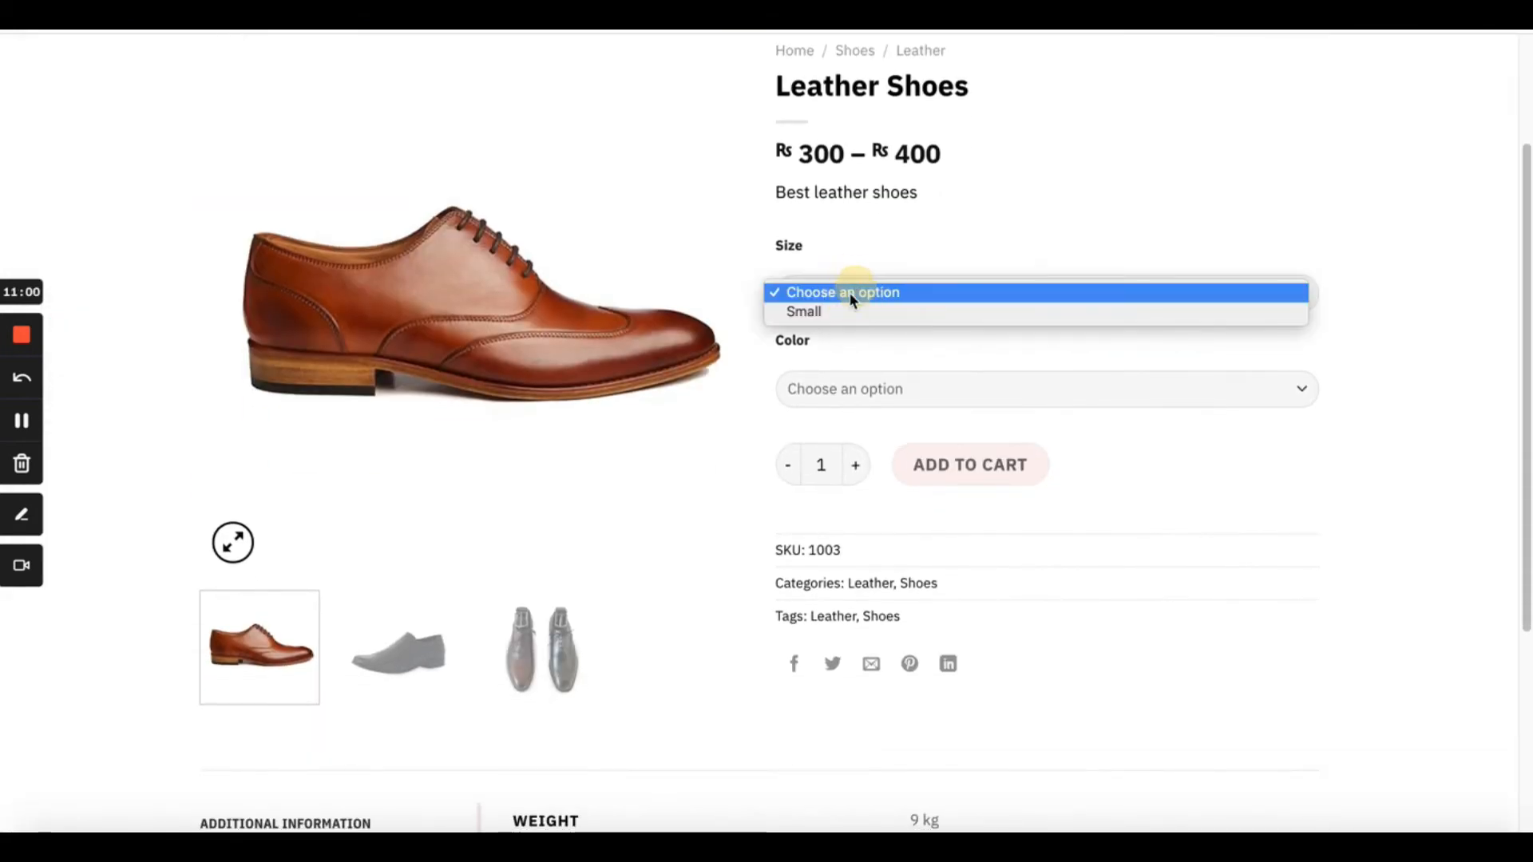
pyautogui.click(844, 310)
pyautogui.click(831, 380)
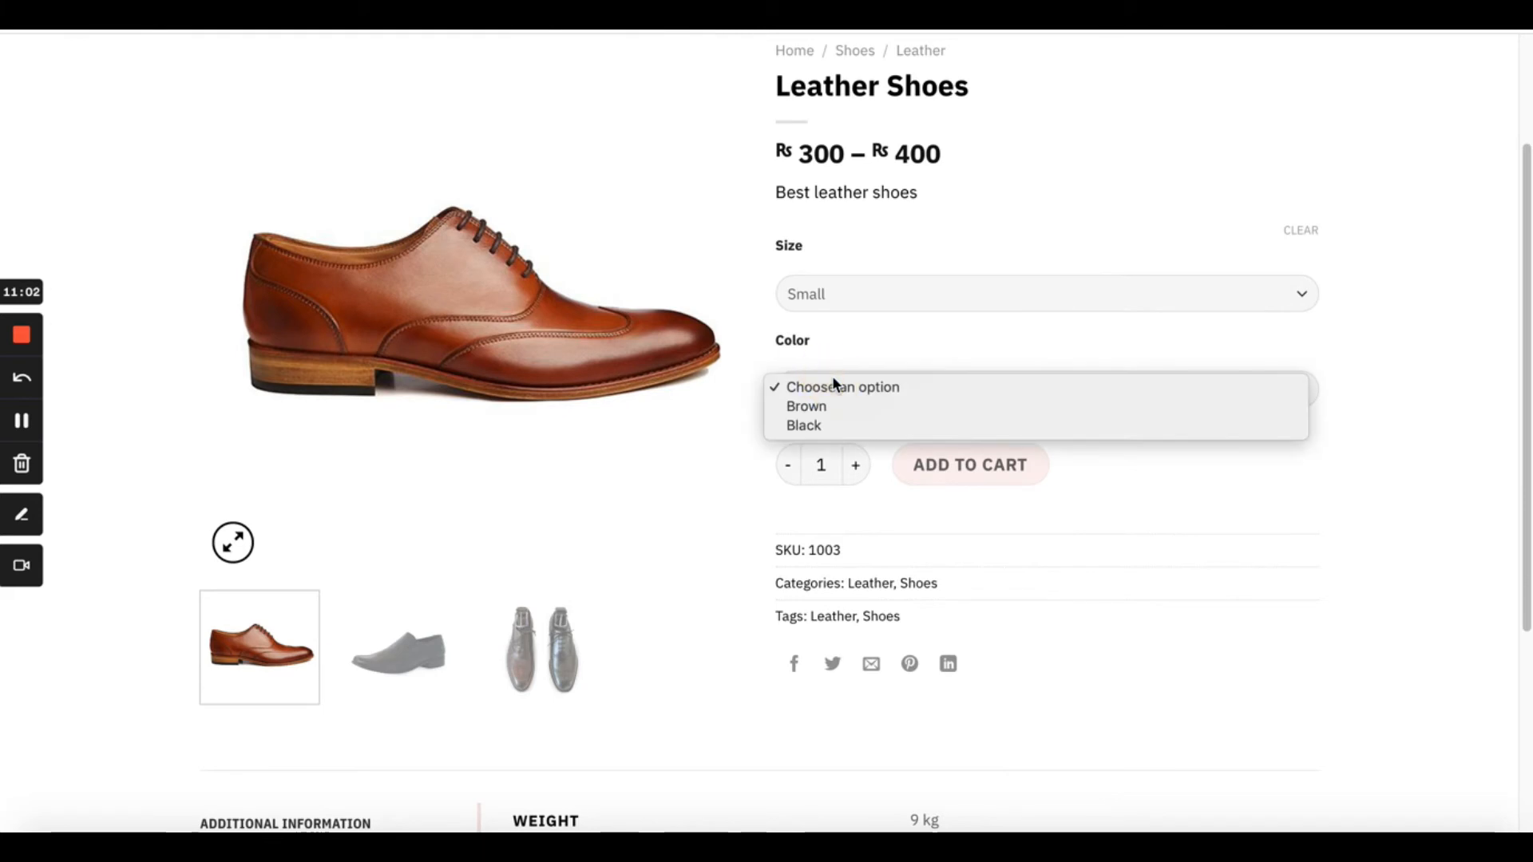
pyautogui.click(811, 407)
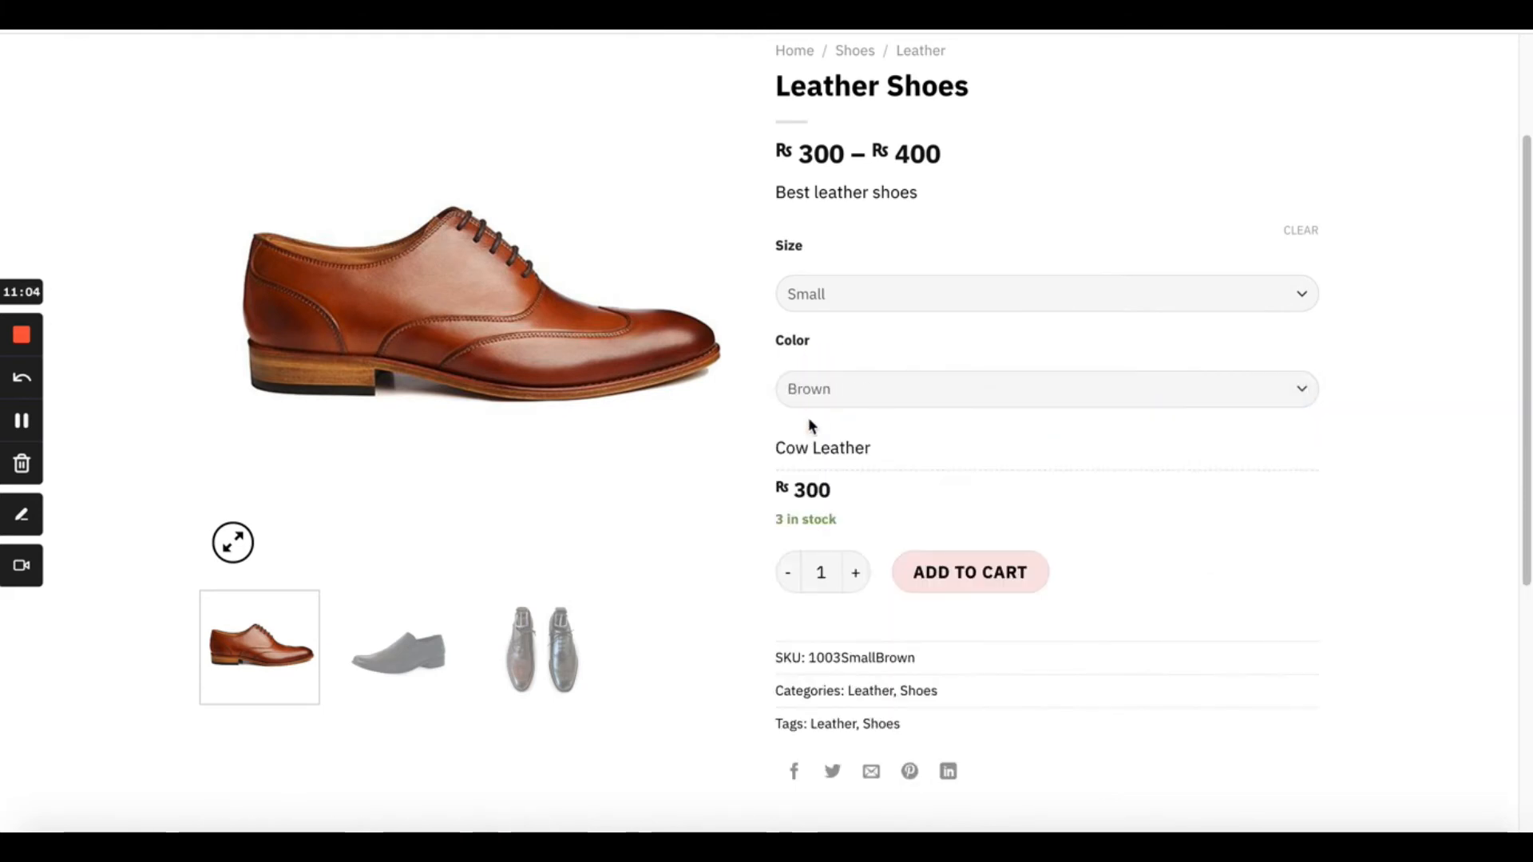
# Point out the selected brown variation's detail text, price and stock by highlighting each one
pyautogui.moveTo(777, 445); pyautogui.dragTo(889, 452)
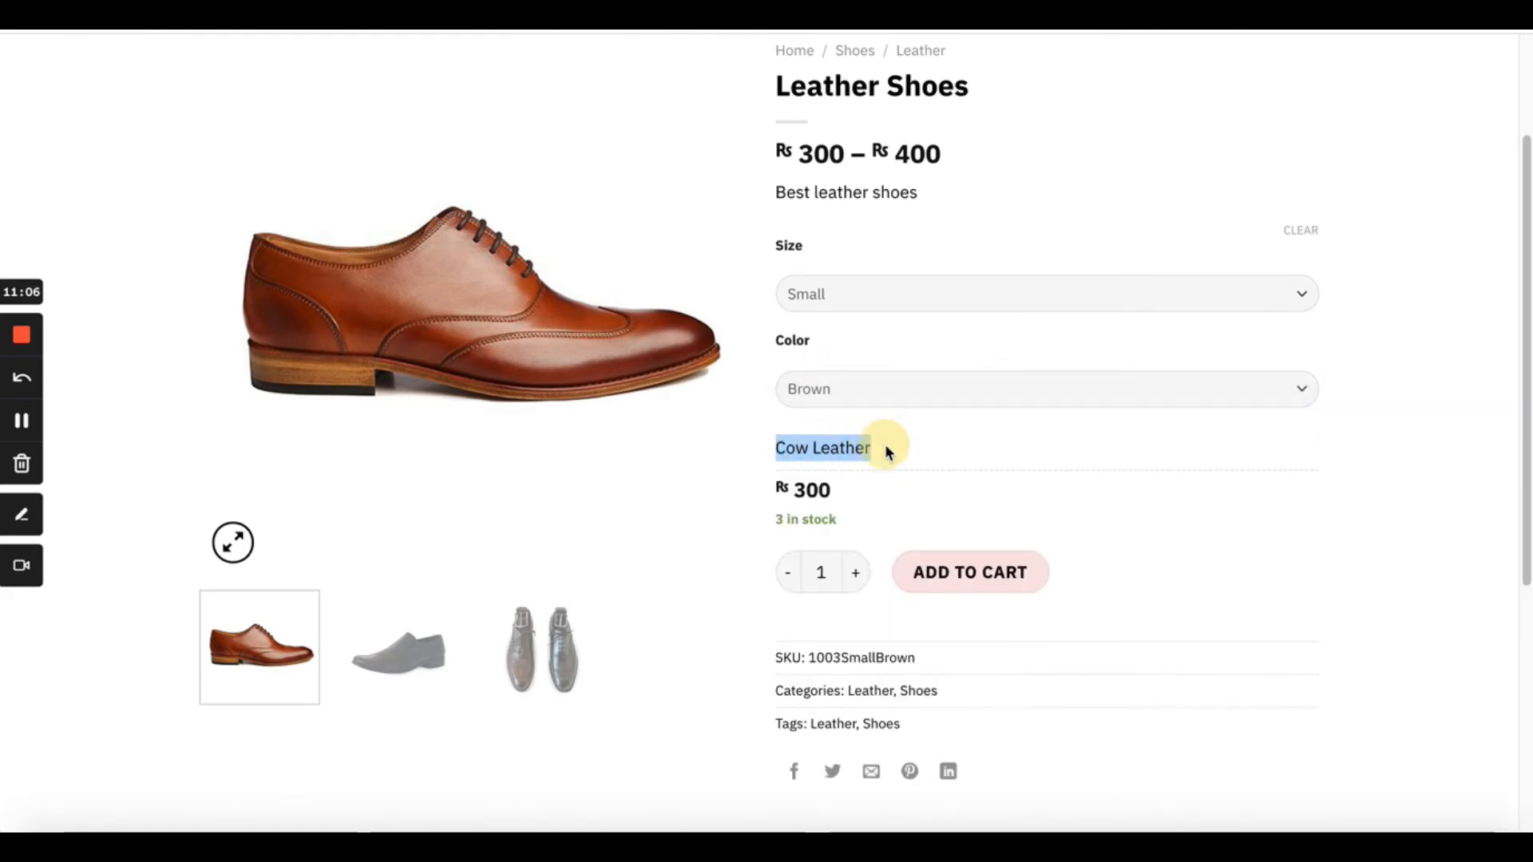
pyautogui.click(885, 448)
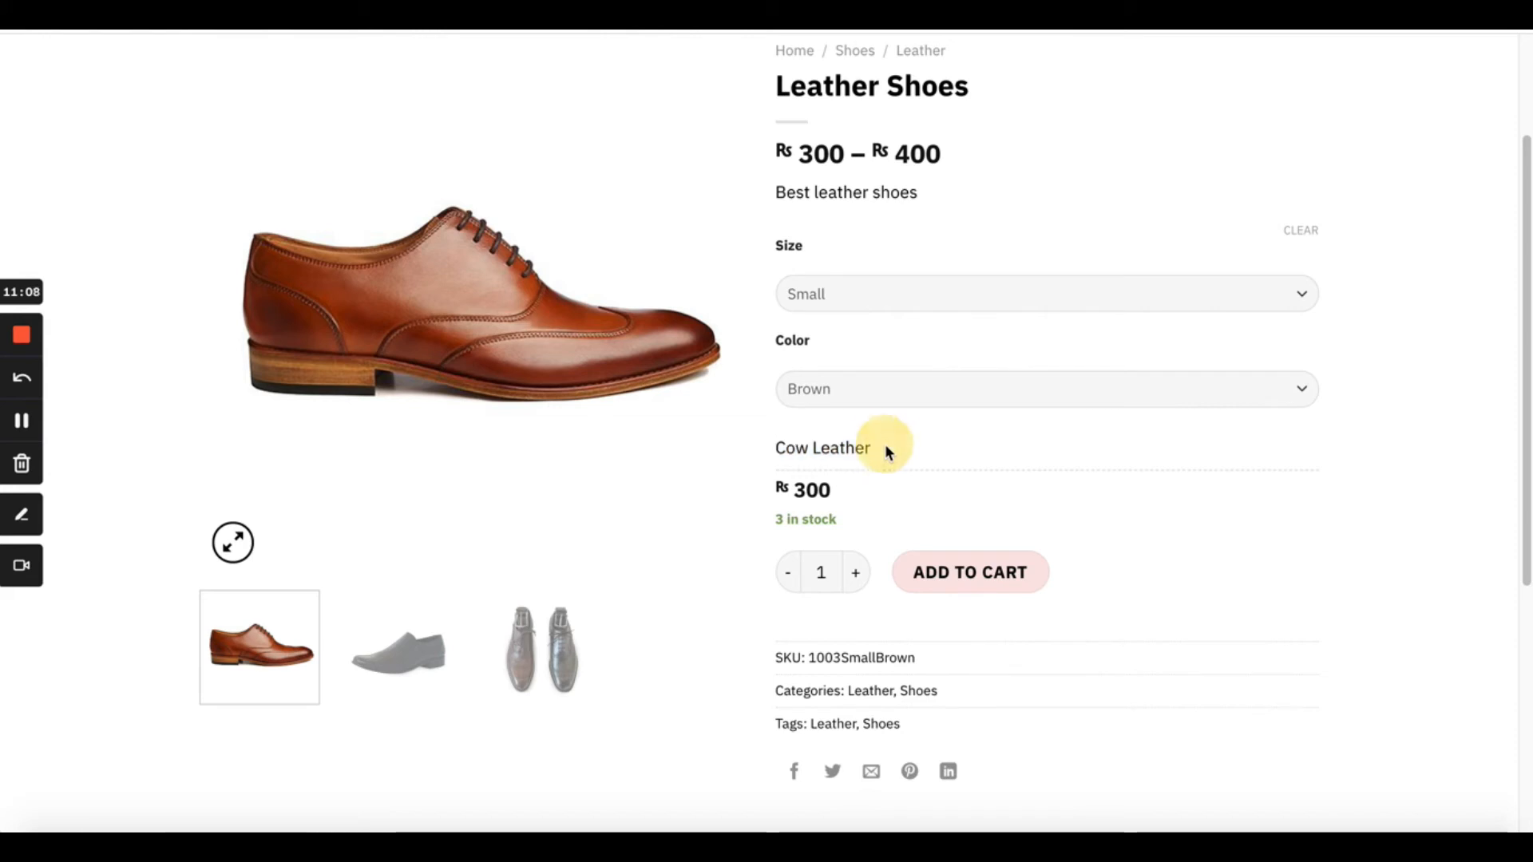
pyautogui.doubleClick(811, 489)
pyautogui.click(881, 488)
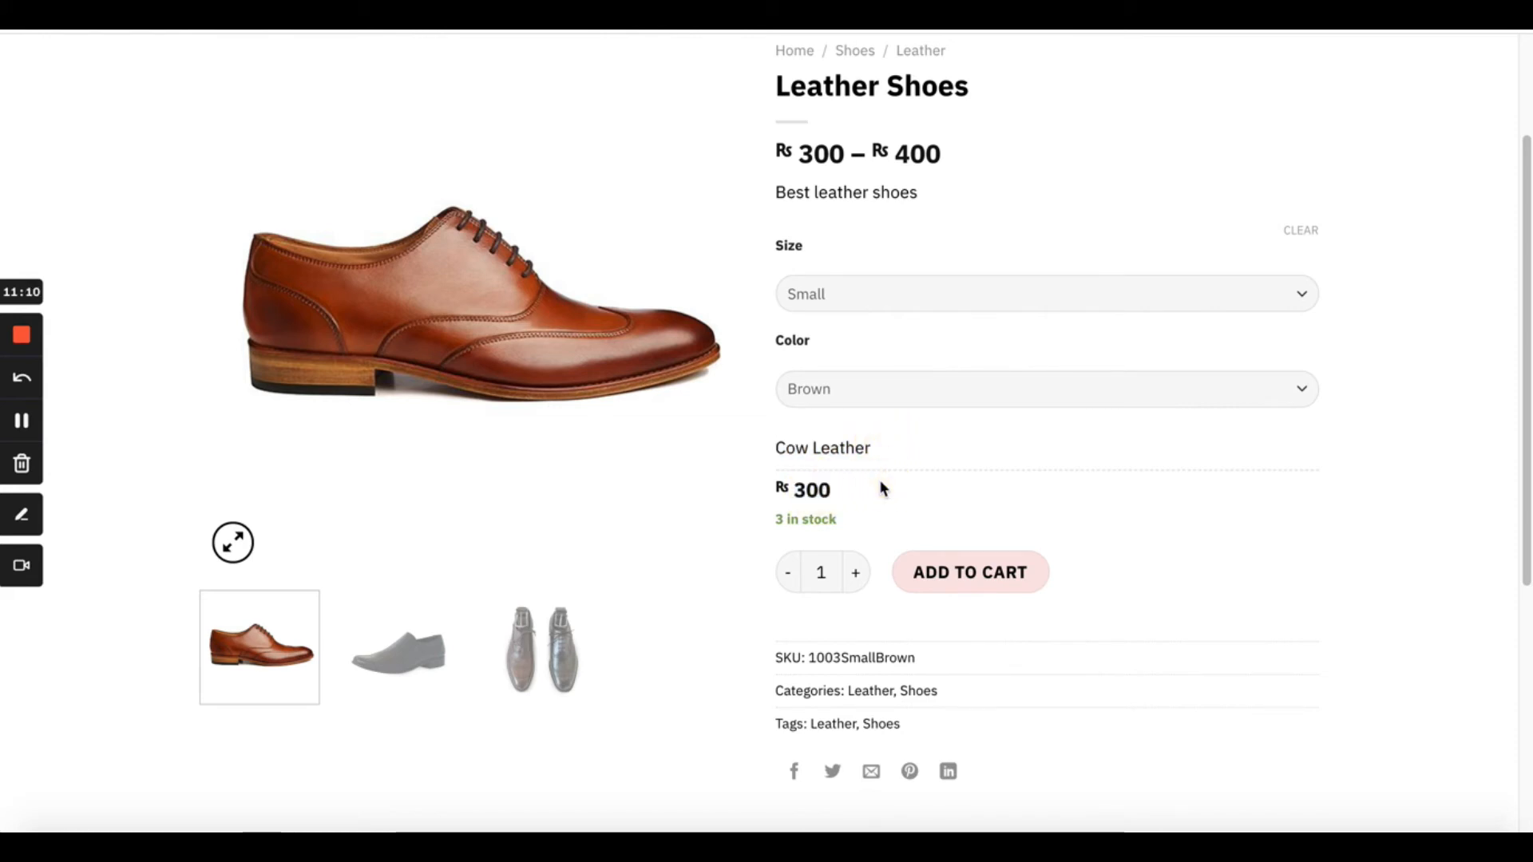
pyautogui.tripleClick(829, 518)
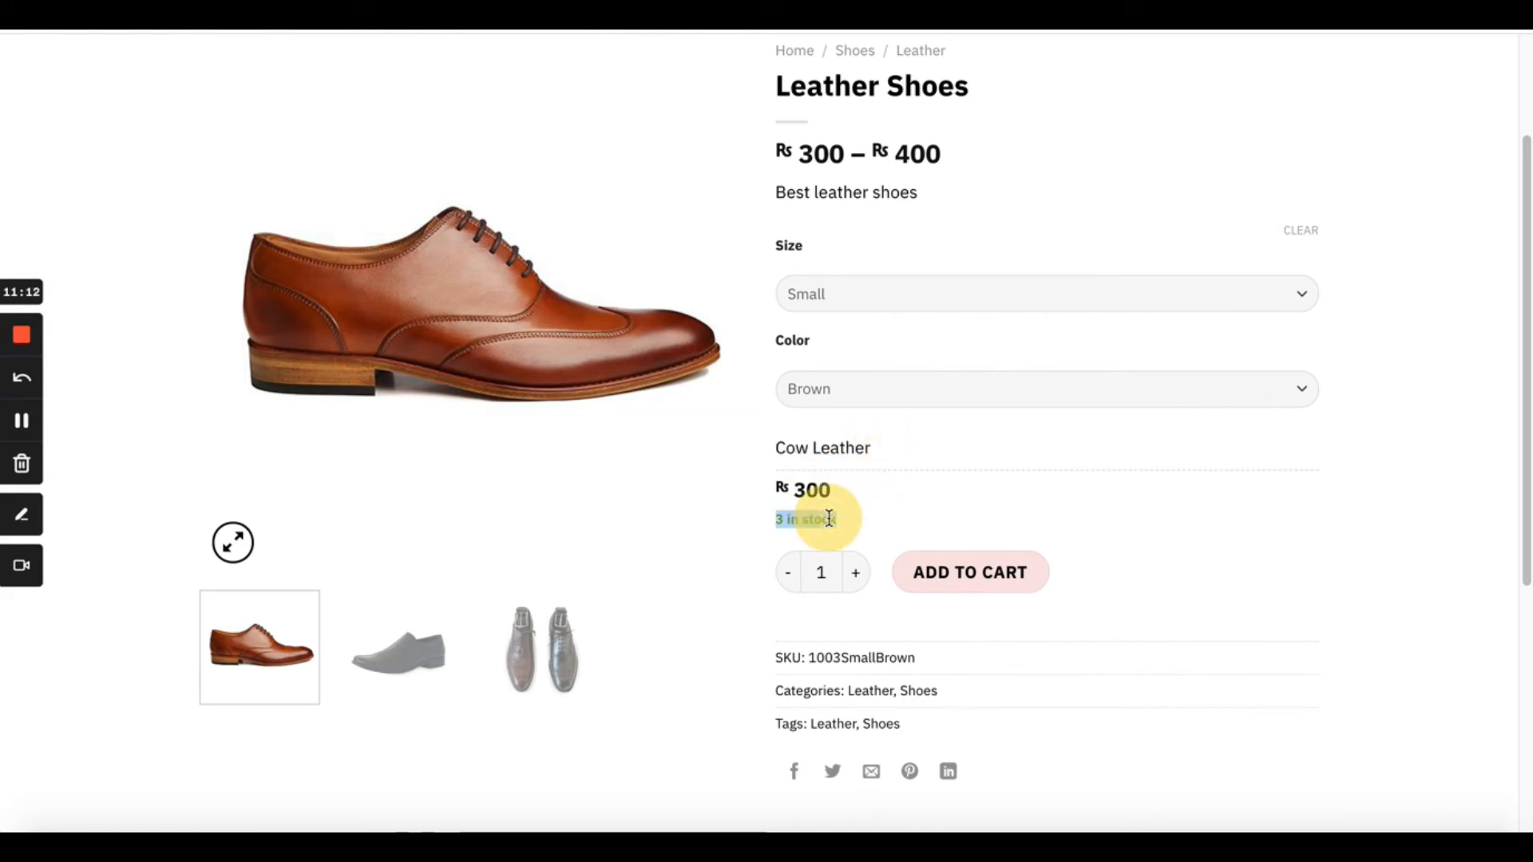
pyautogui.click(940, 514)
# Switch the Leather Shoes color to Black to view that variation, and set it back to Brown
pyautogui.click(842, 389)
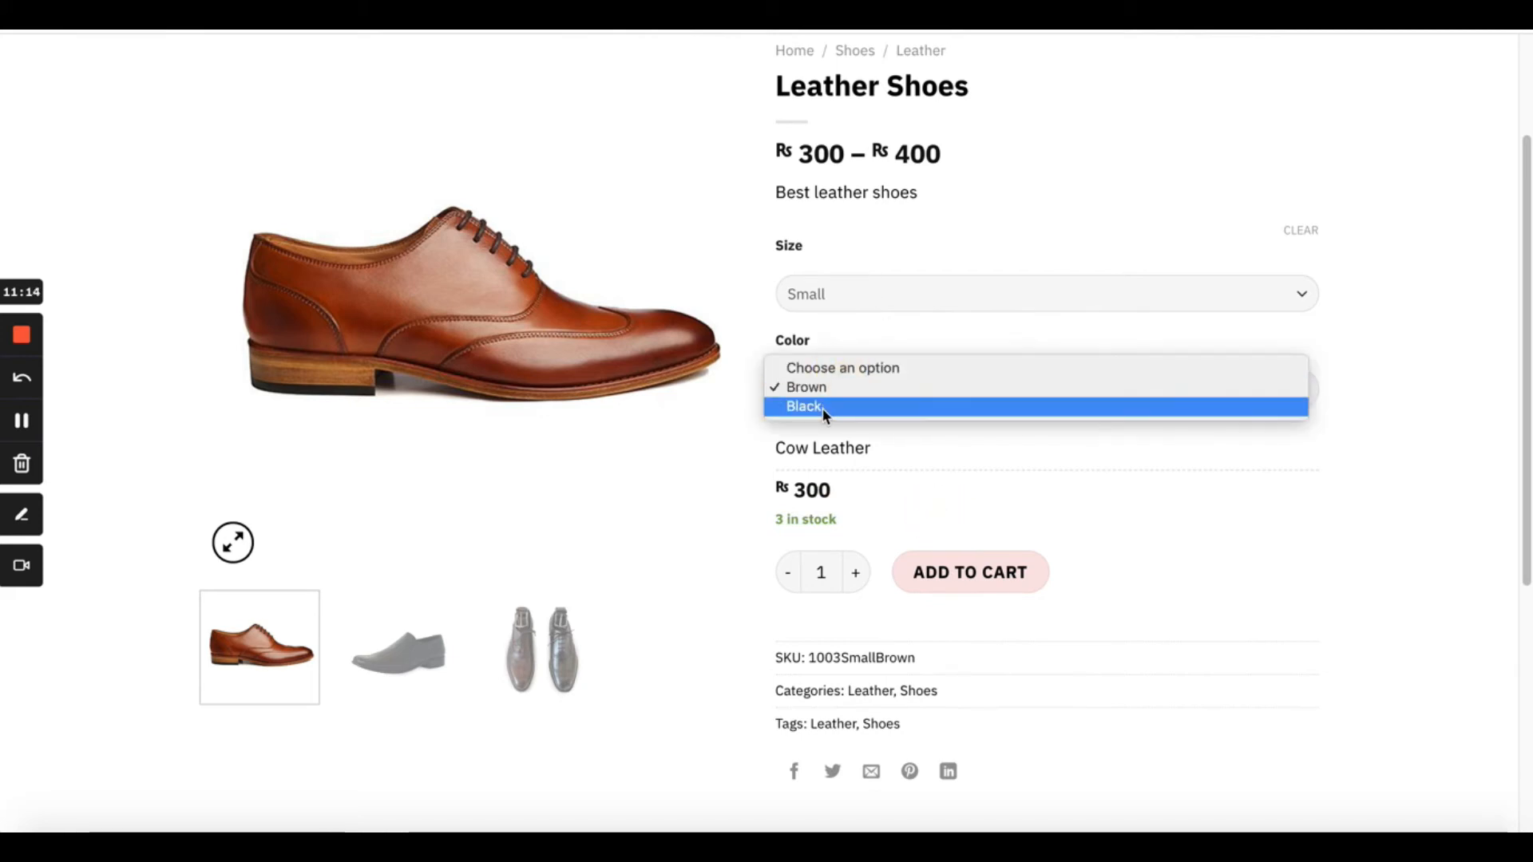
pyautogui.click(822, 409)
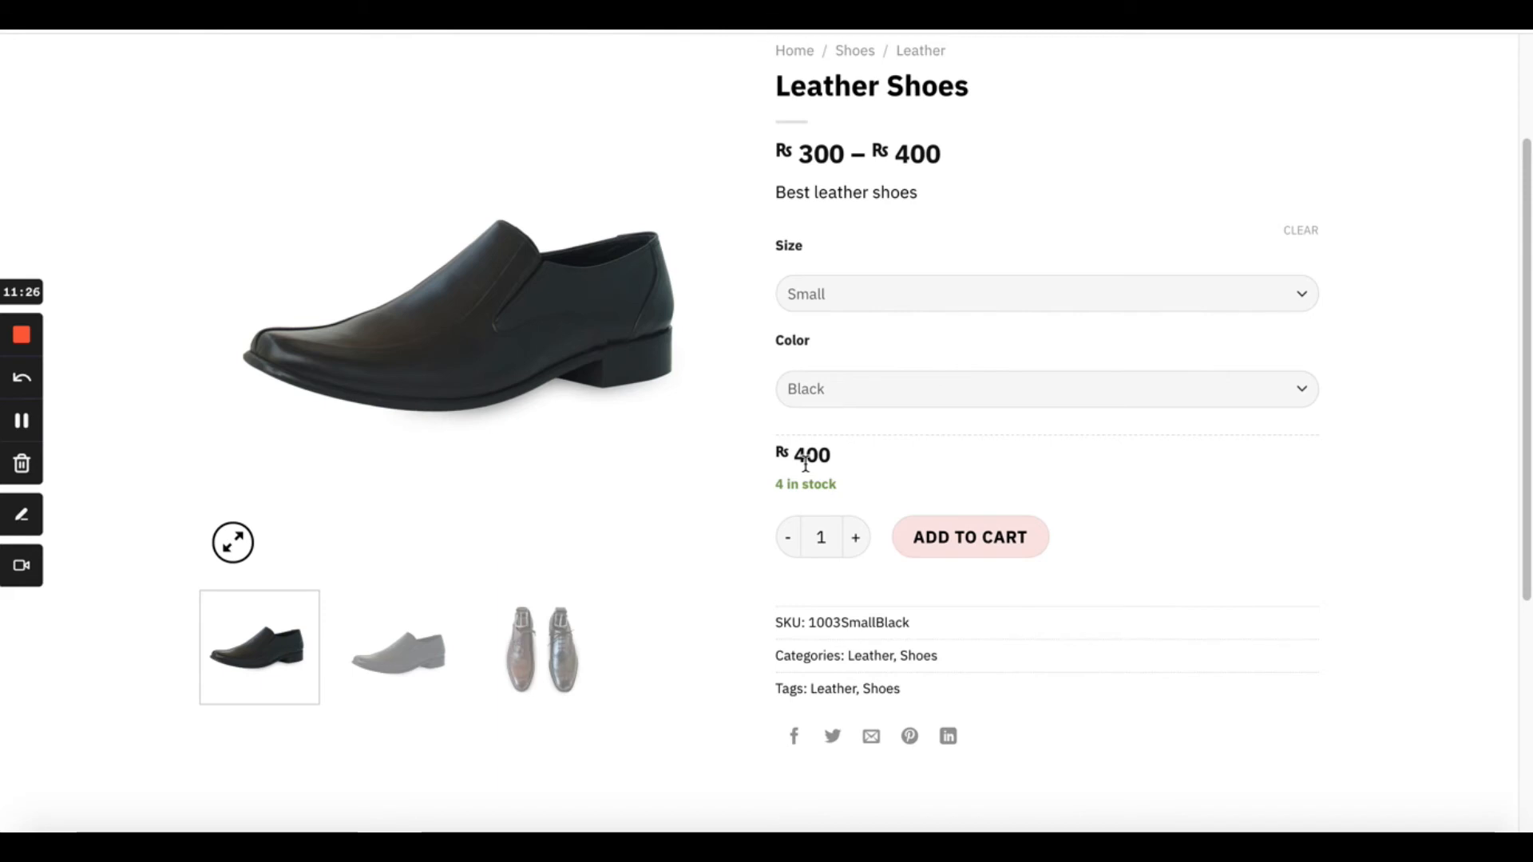
pyautogui.click(845, 376)
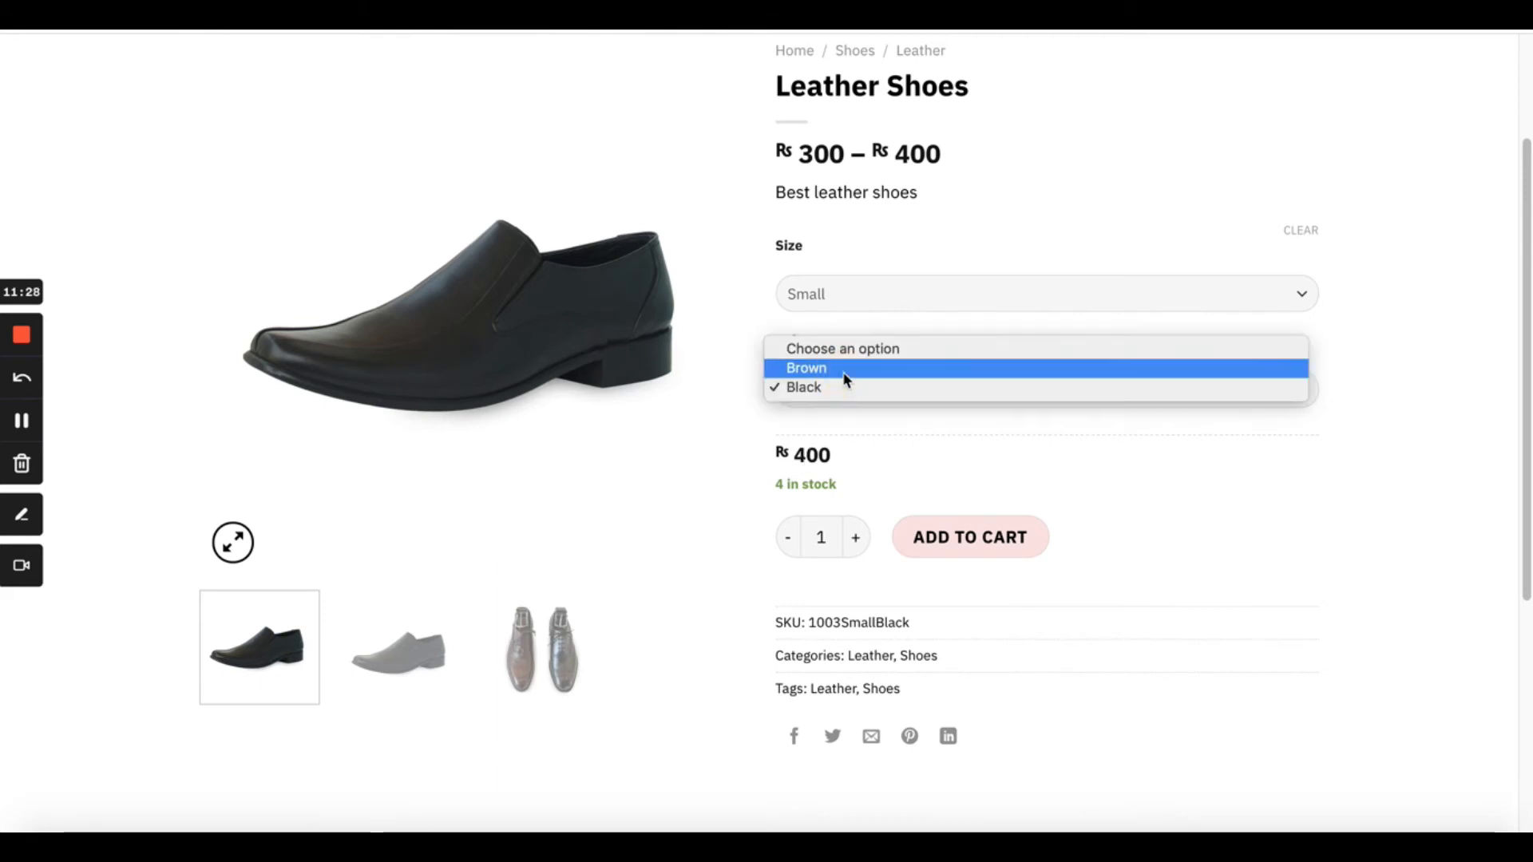
pyautogui.click(843, 377)
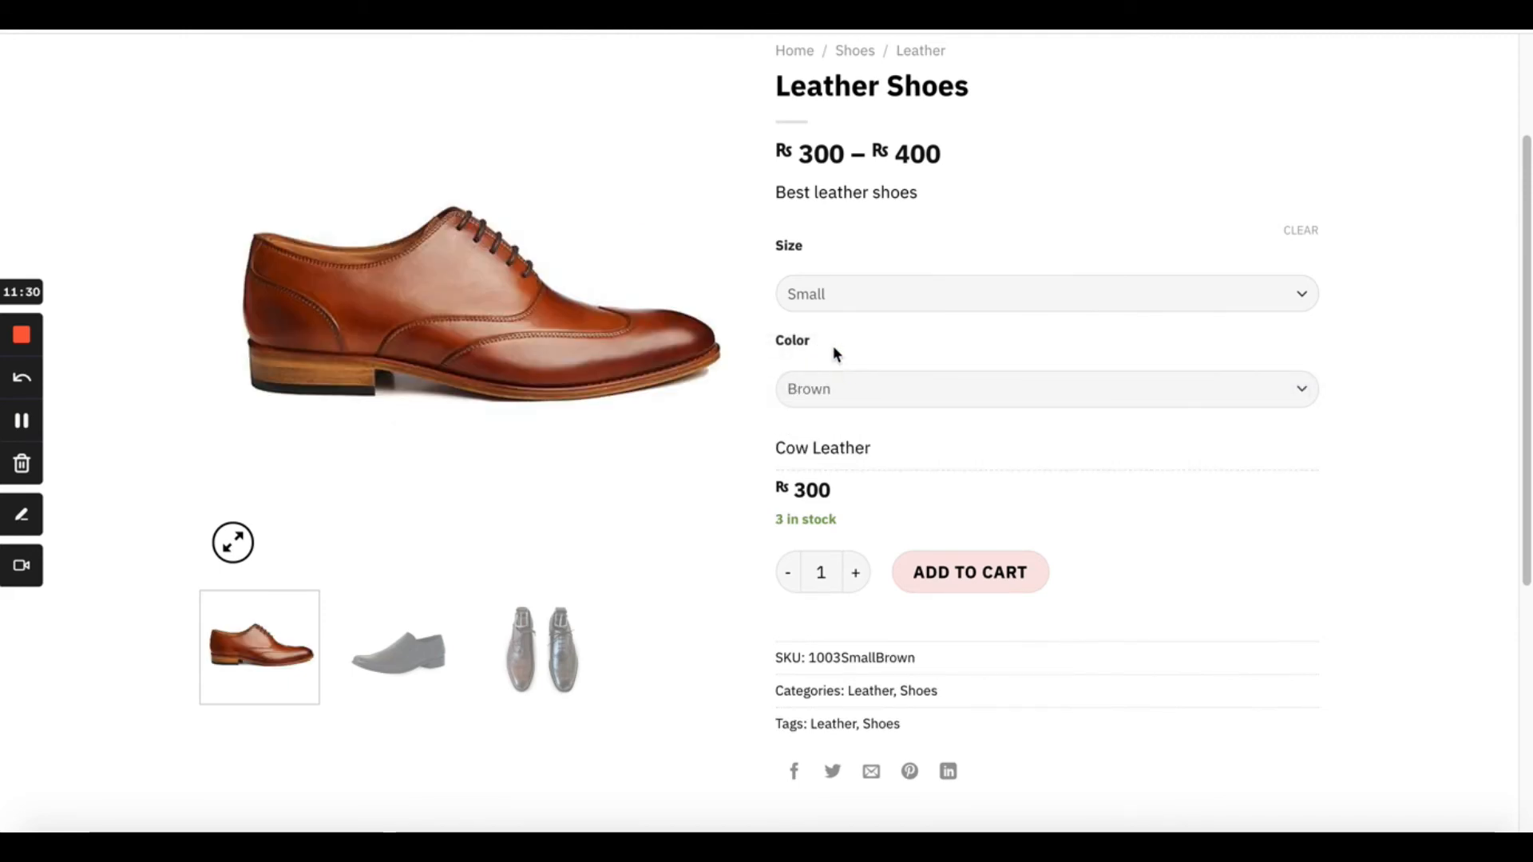
# Set the Leather Shoes color to Black on the product page and switch back to the Excel sheet
pyautogui.click(831, 389)
pyautogui.click(804, 407)
pyautogui.click(307, 830)
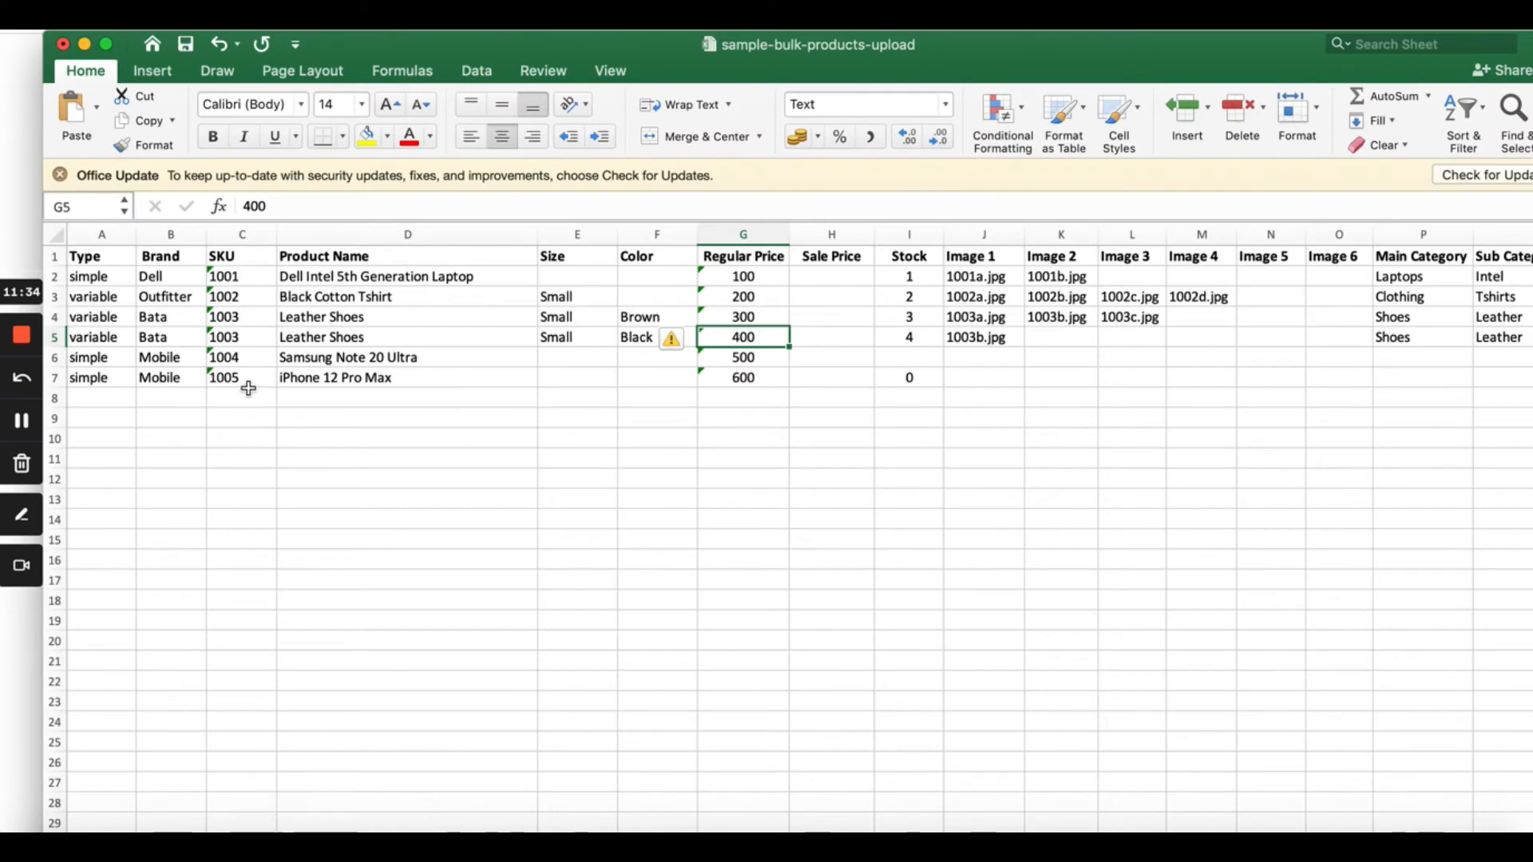
# Walk through the Samsung Note 20 Ultra row cell by cell, from Type across to Stock
pyautogui.click(298, 357)
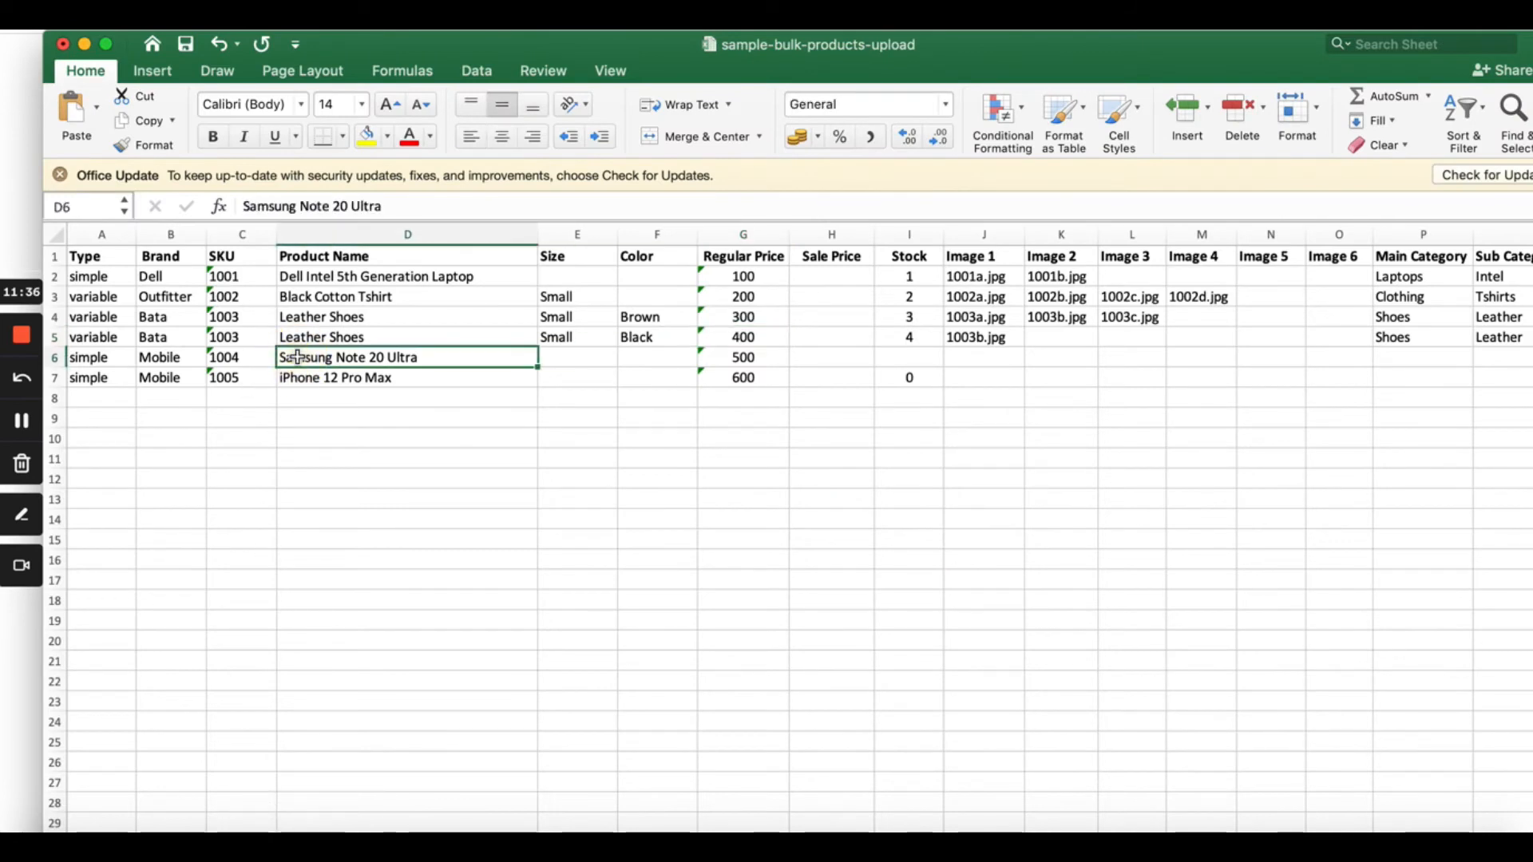
pyautogui.press('Left')
pyautogui.press('Left')
pyautogui.press('Left')
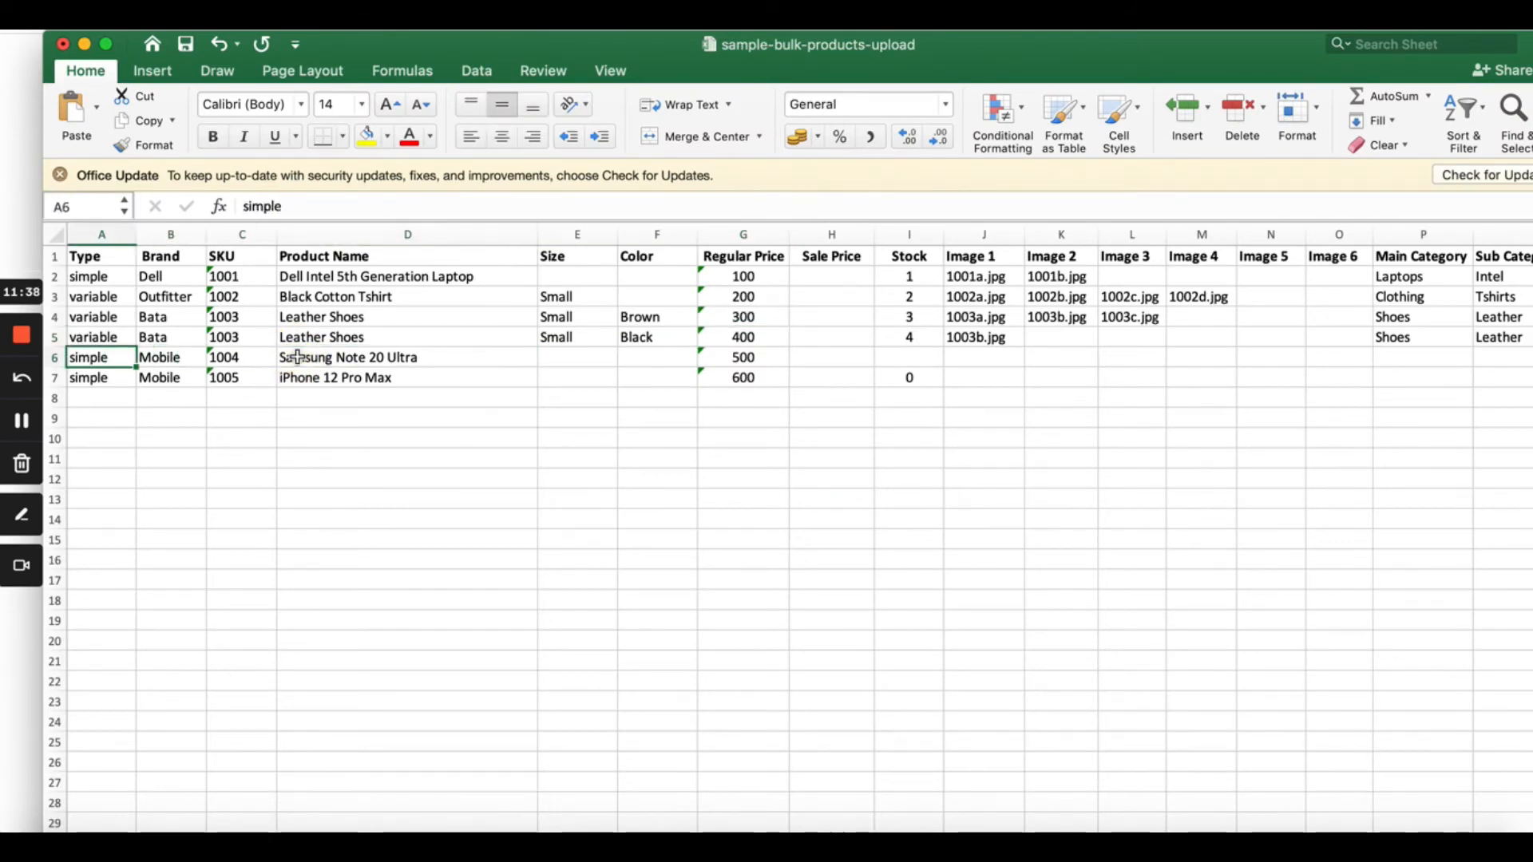
pyautogui.press('Right')
pyautogui.press('Right')
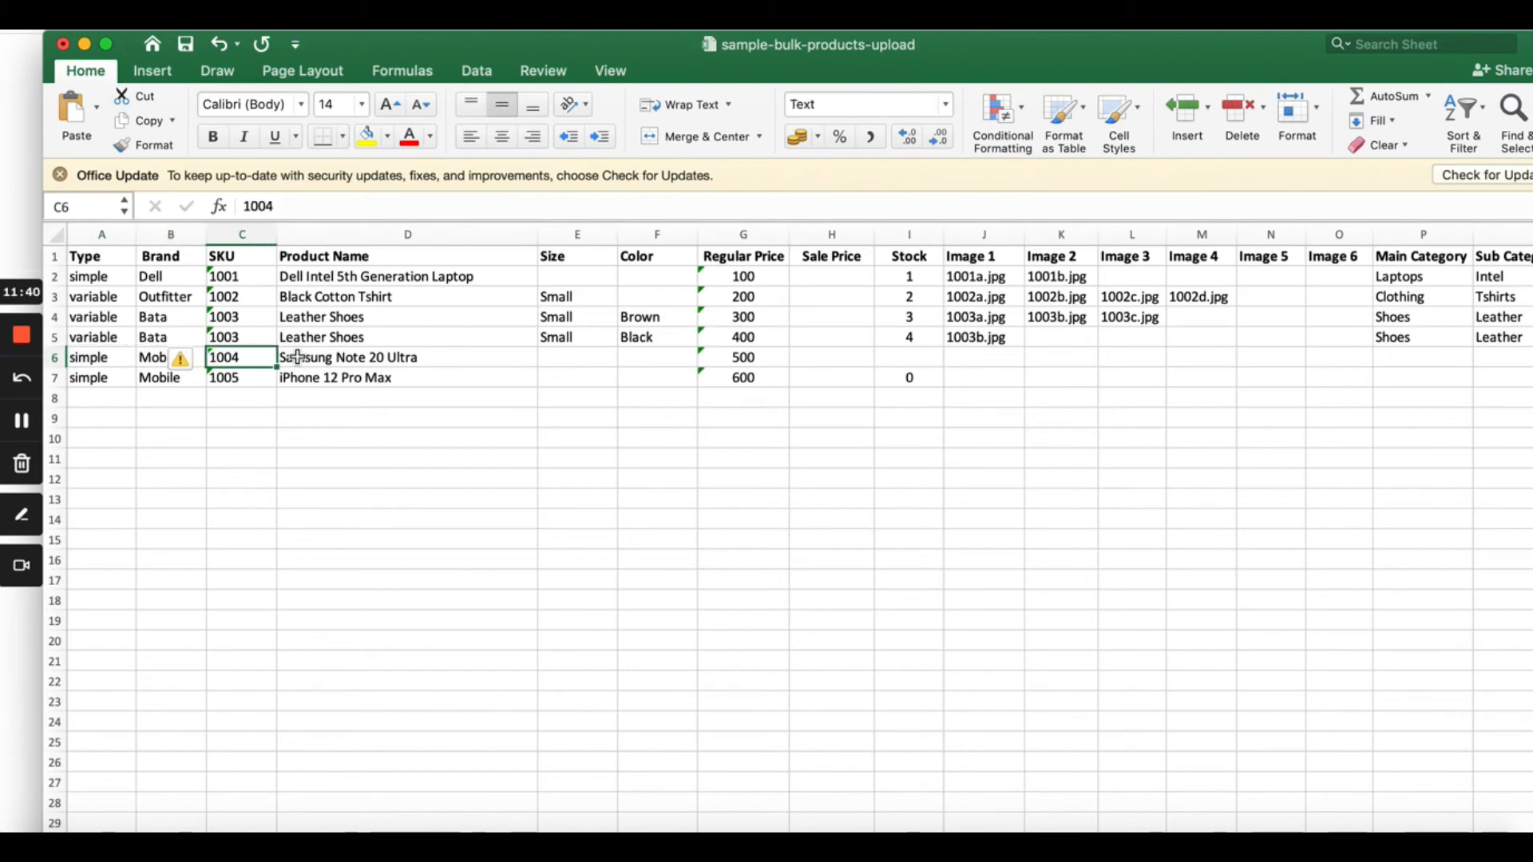
pyautogui.press('Right')
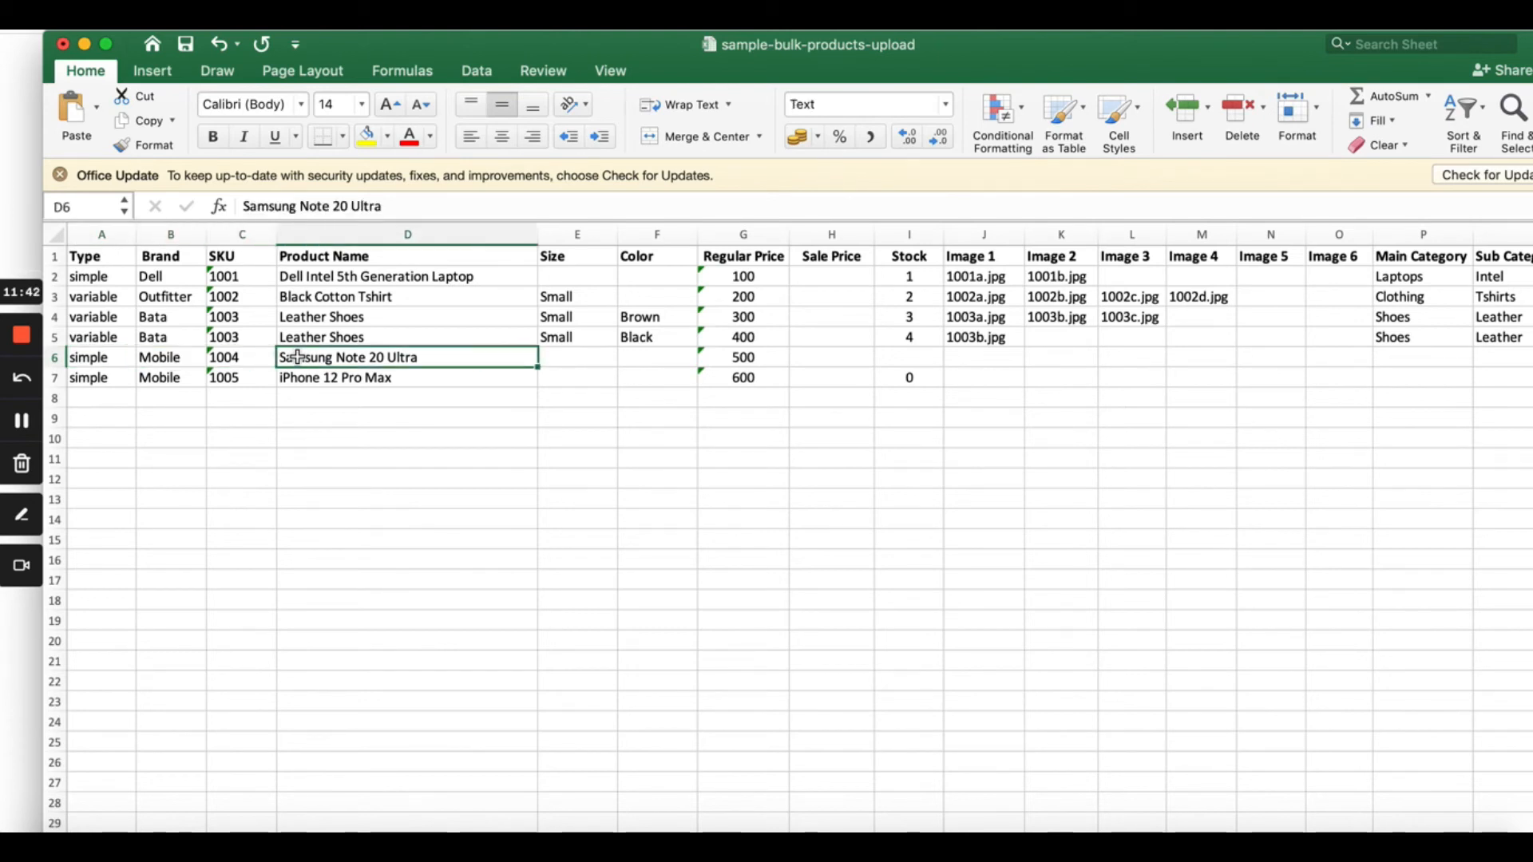
pyautogui.press('Right')
pyautogui.press('Right')
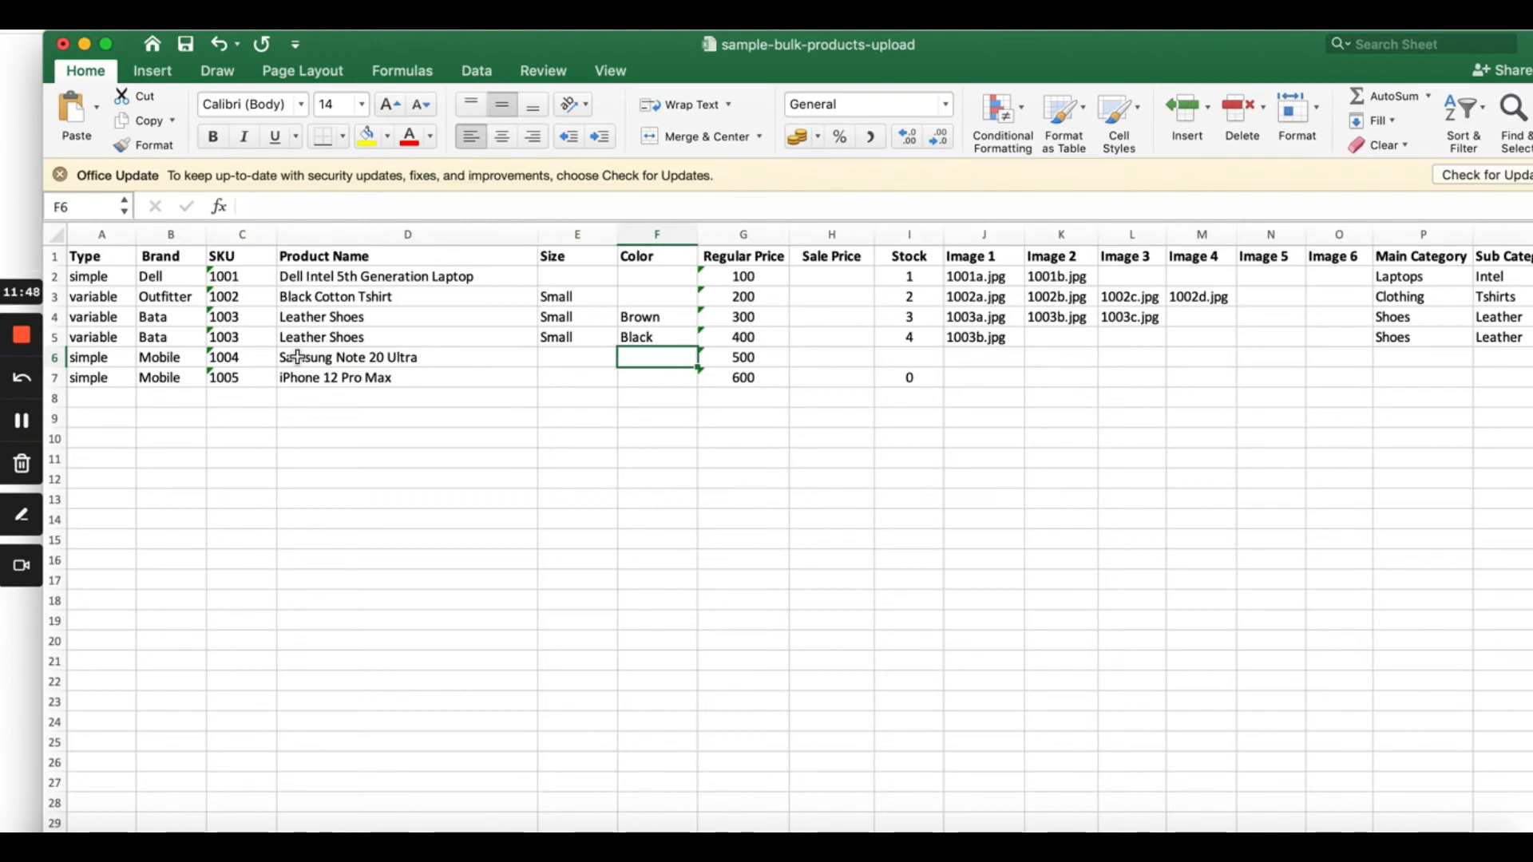
pyautogui.press('Right')
pyautogui.press('Right')
pyautogui.press('Right')
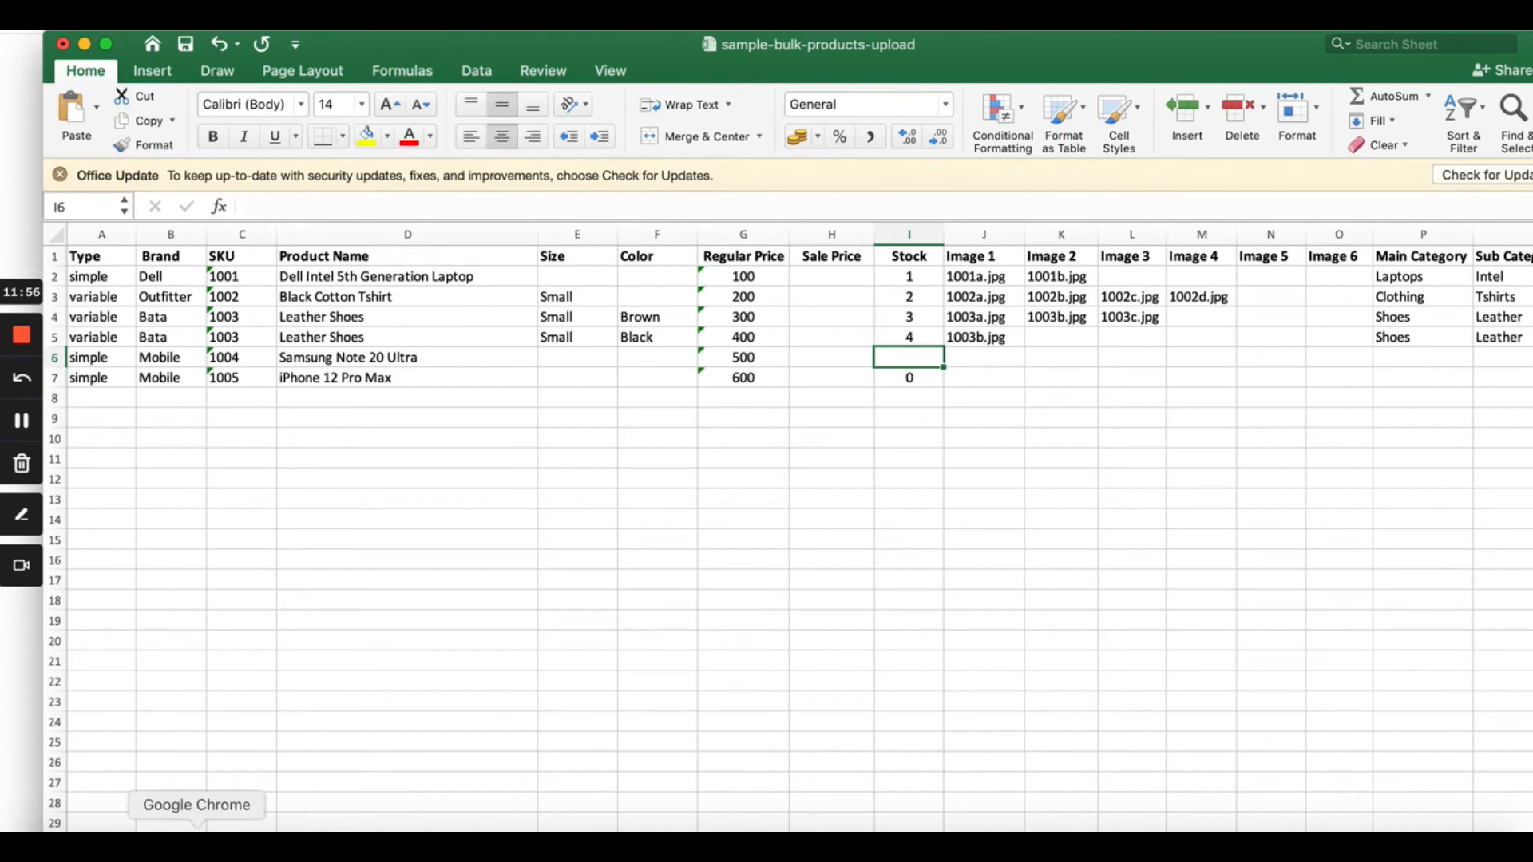
# Switch to Chrome and view the Samsung Note 20 Ultra product page
pyautogui.click(196, 831)
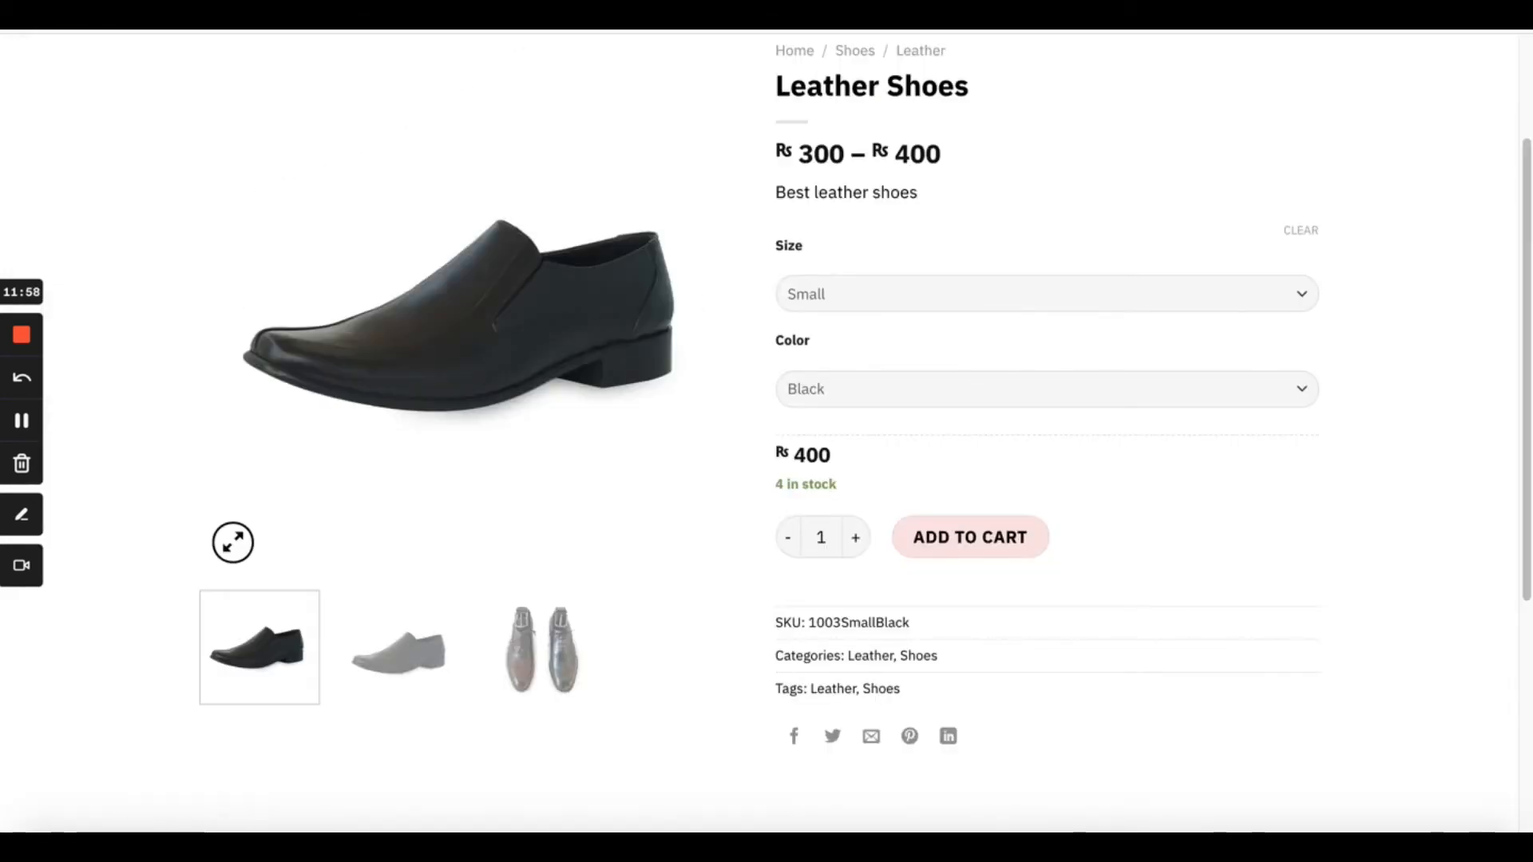
pyautogui.click(957, 11)
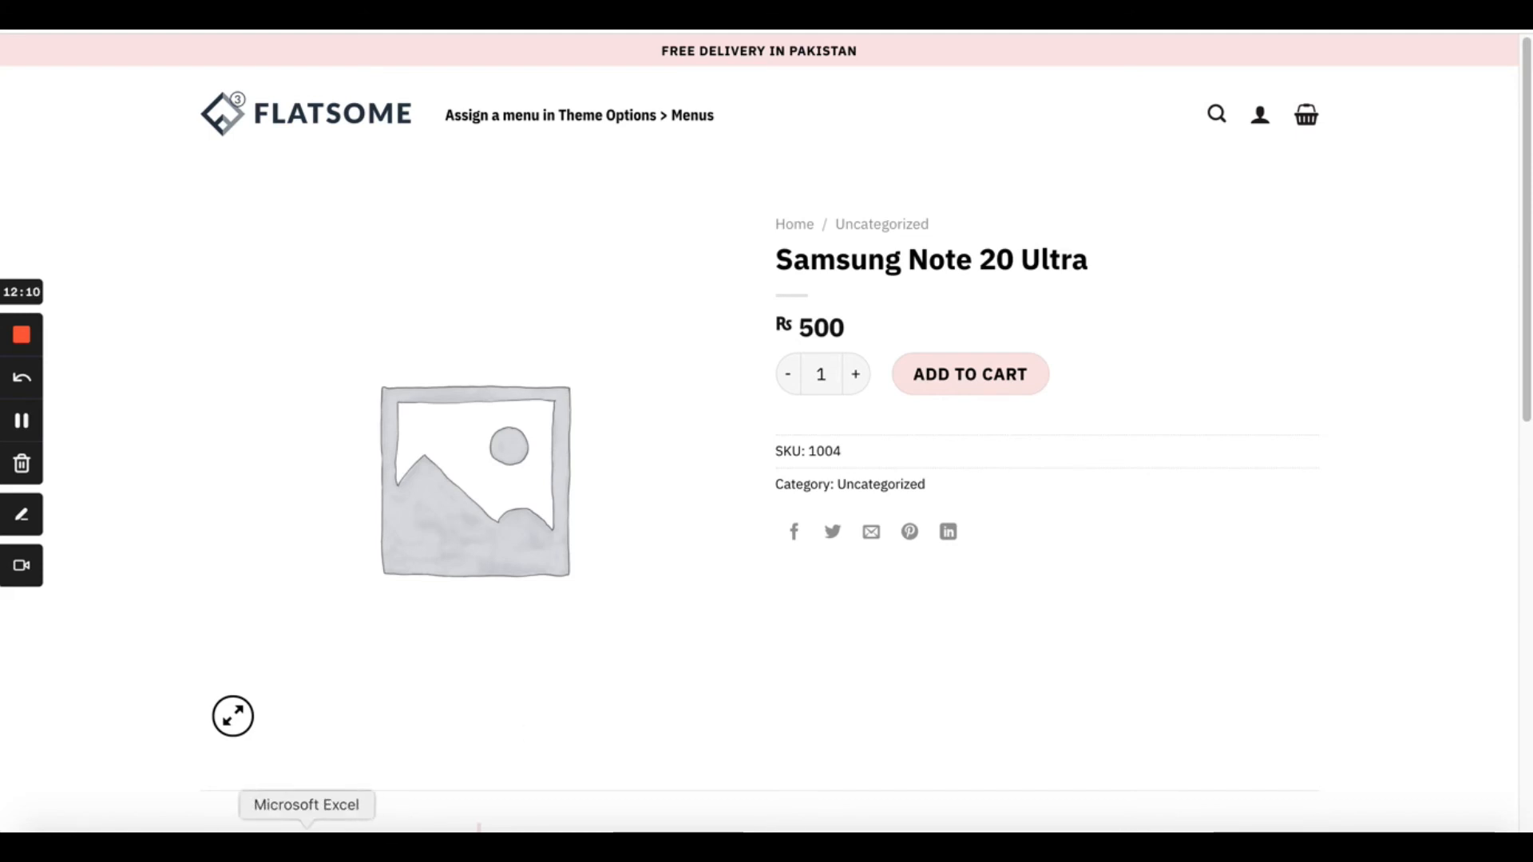
# Switch to Excel and check the Type, Brand and SKU cells of the iPhone 12 Pro Max row
pyautogui.click(307, 828)
pyautogui.click(109, 385)
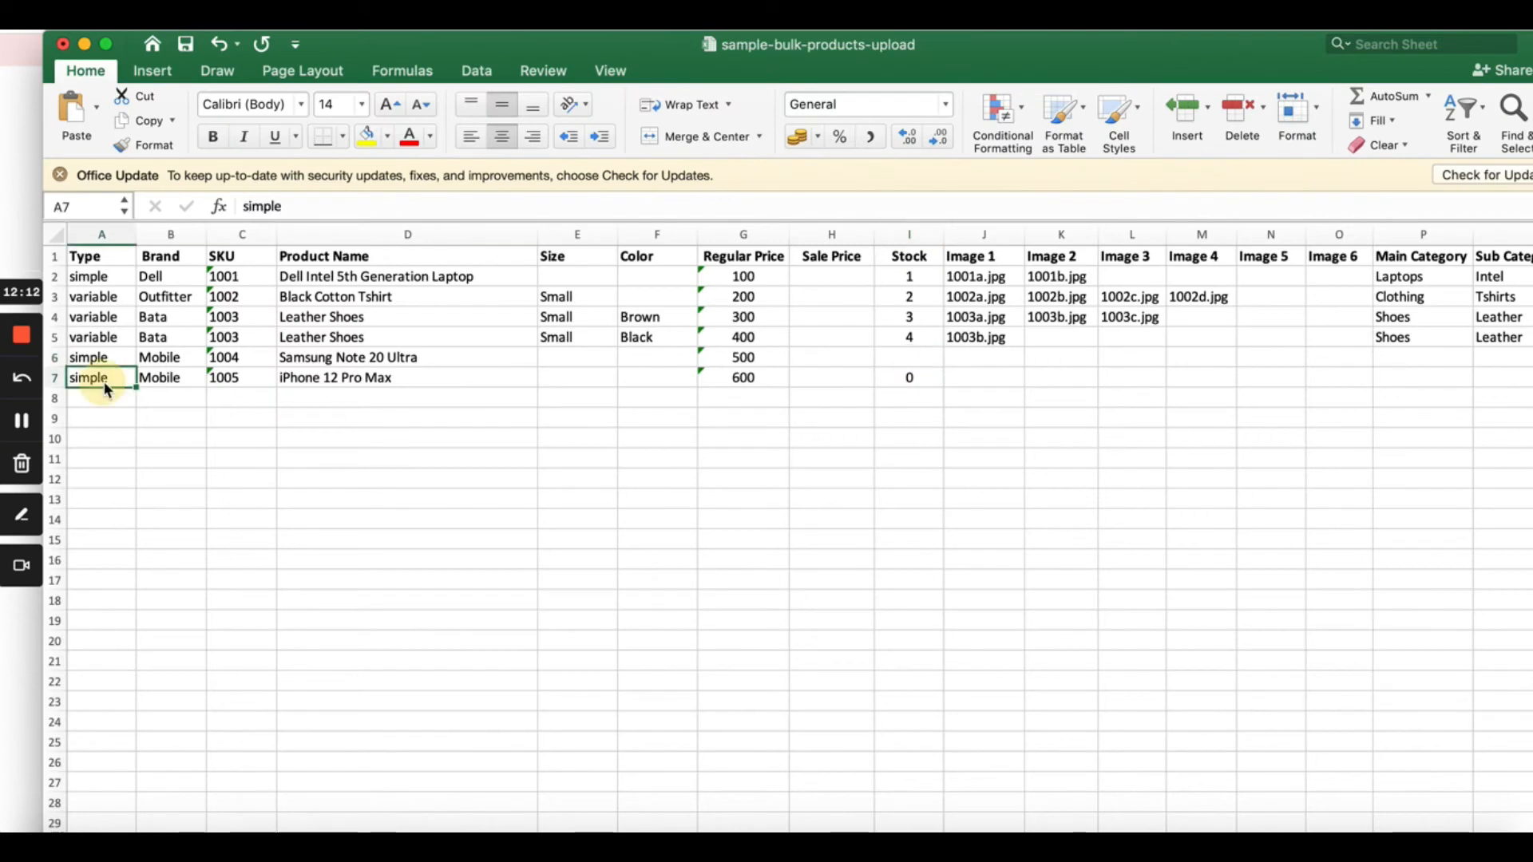
pyautogui.press('Right')
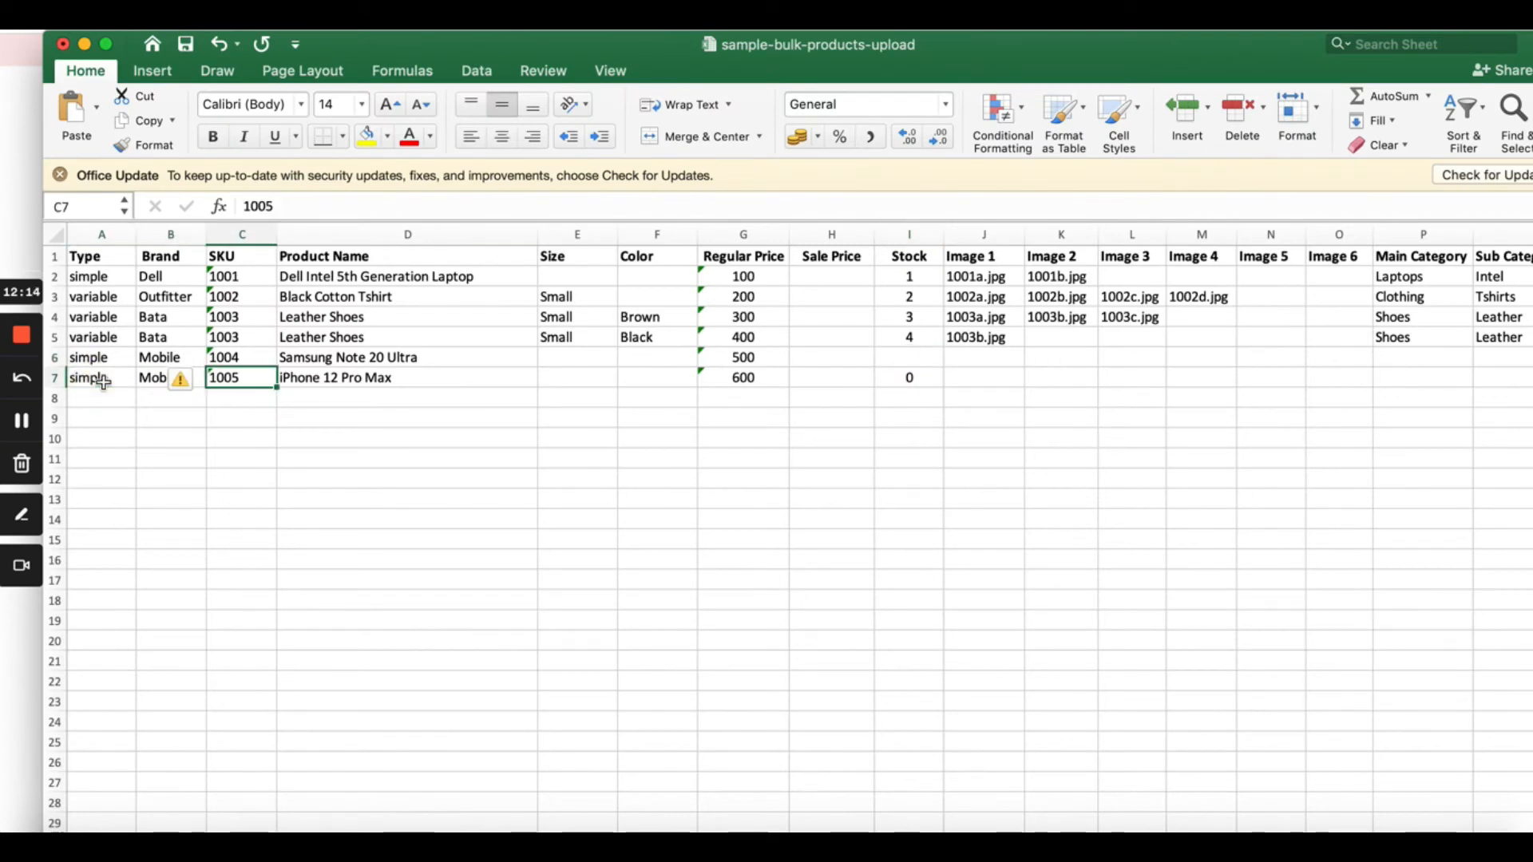
pyautogui.press('Left')
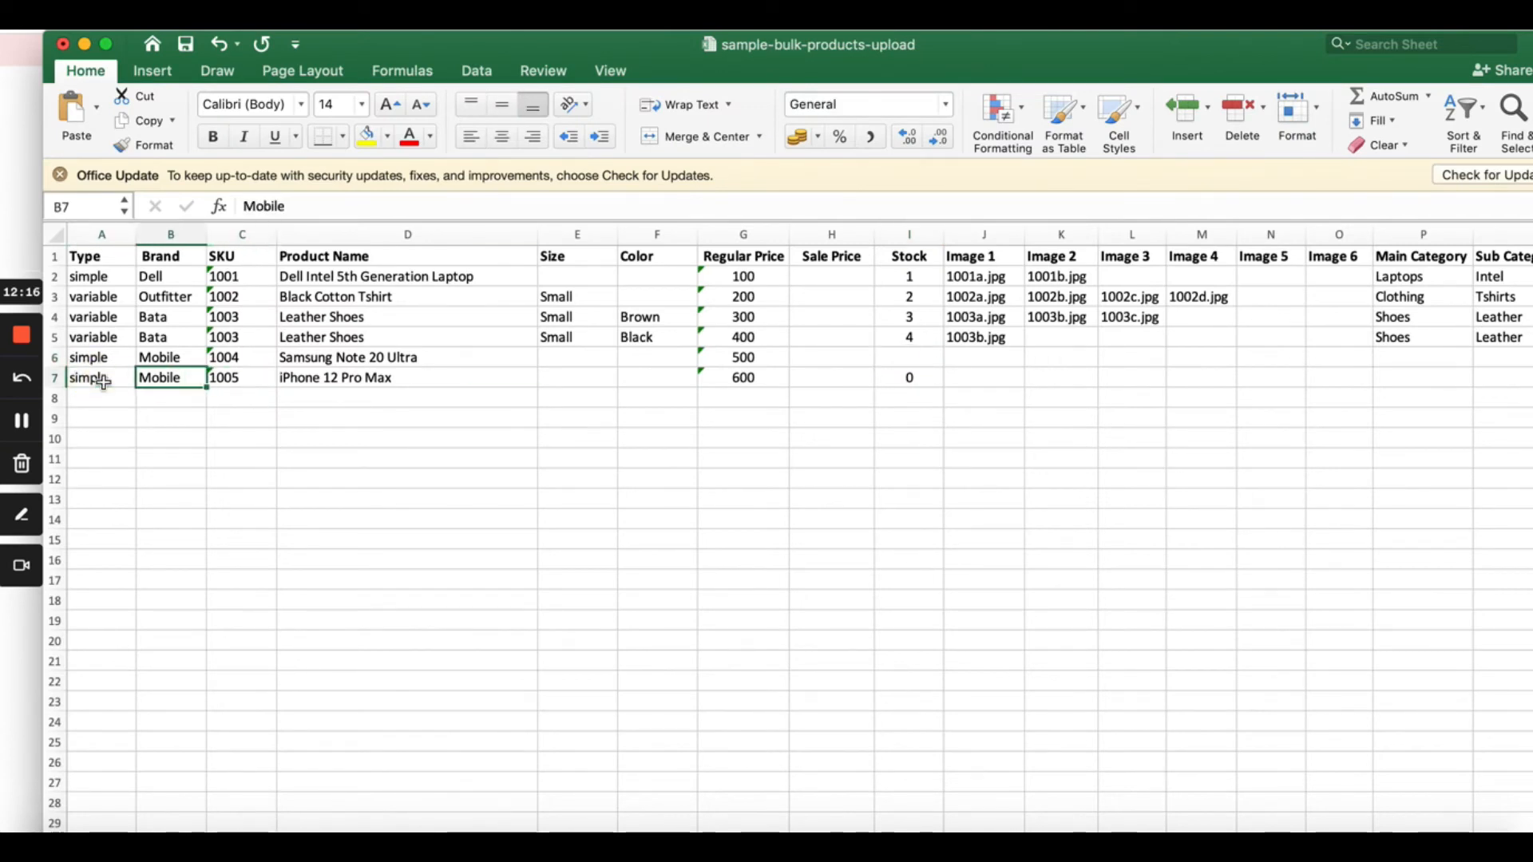
pyautogui.press('Right')
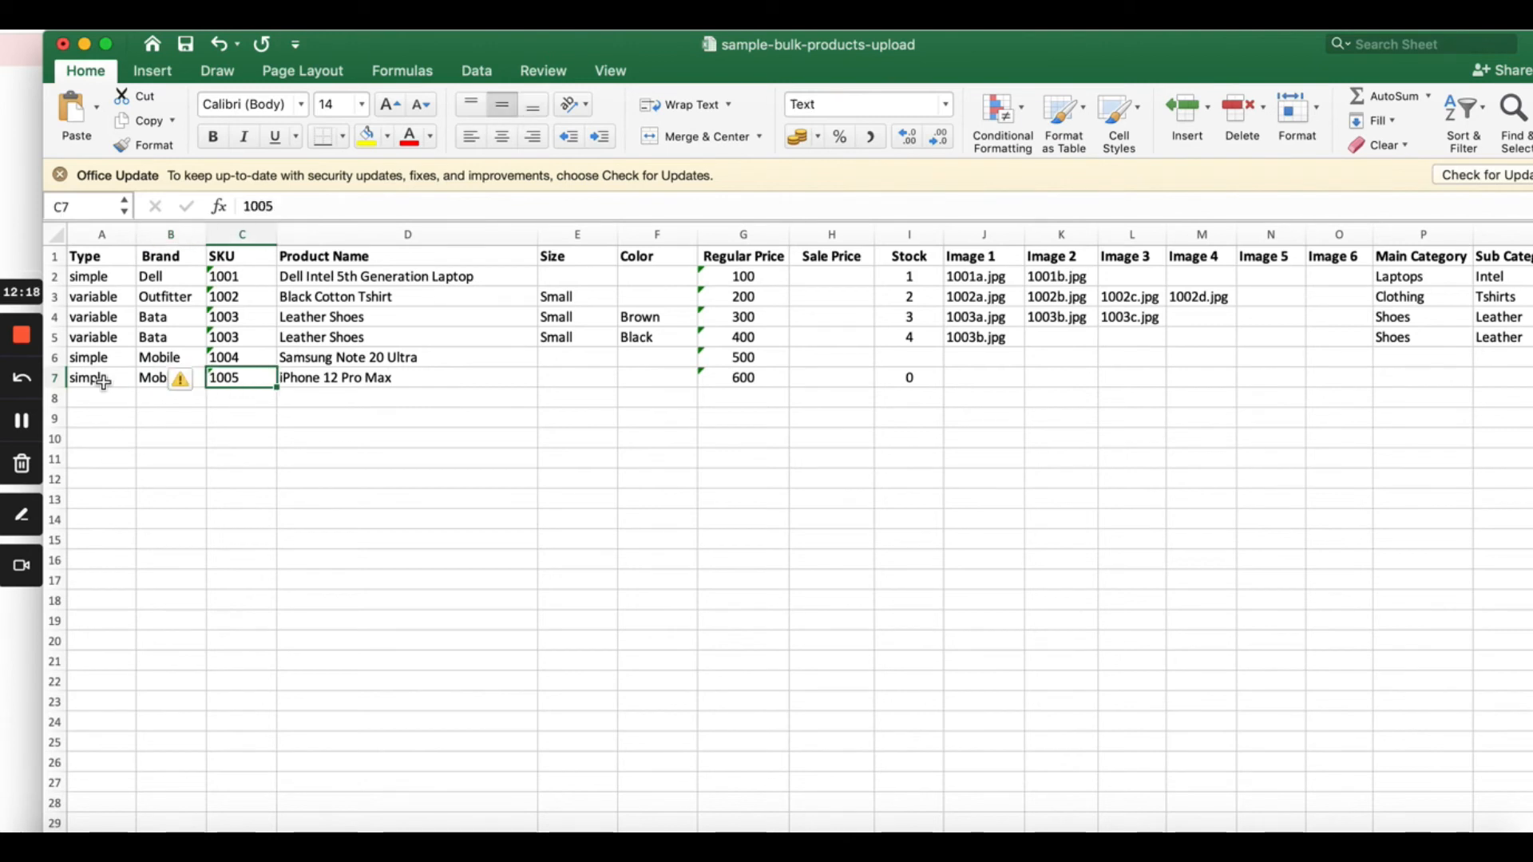
# Change the Brand to Samsung in the Samsung Note 20 Ultra row and to iPhone in the iPhone 12 Pro Max row
pyautogui.press('Up')
pyautogui.press('Left')
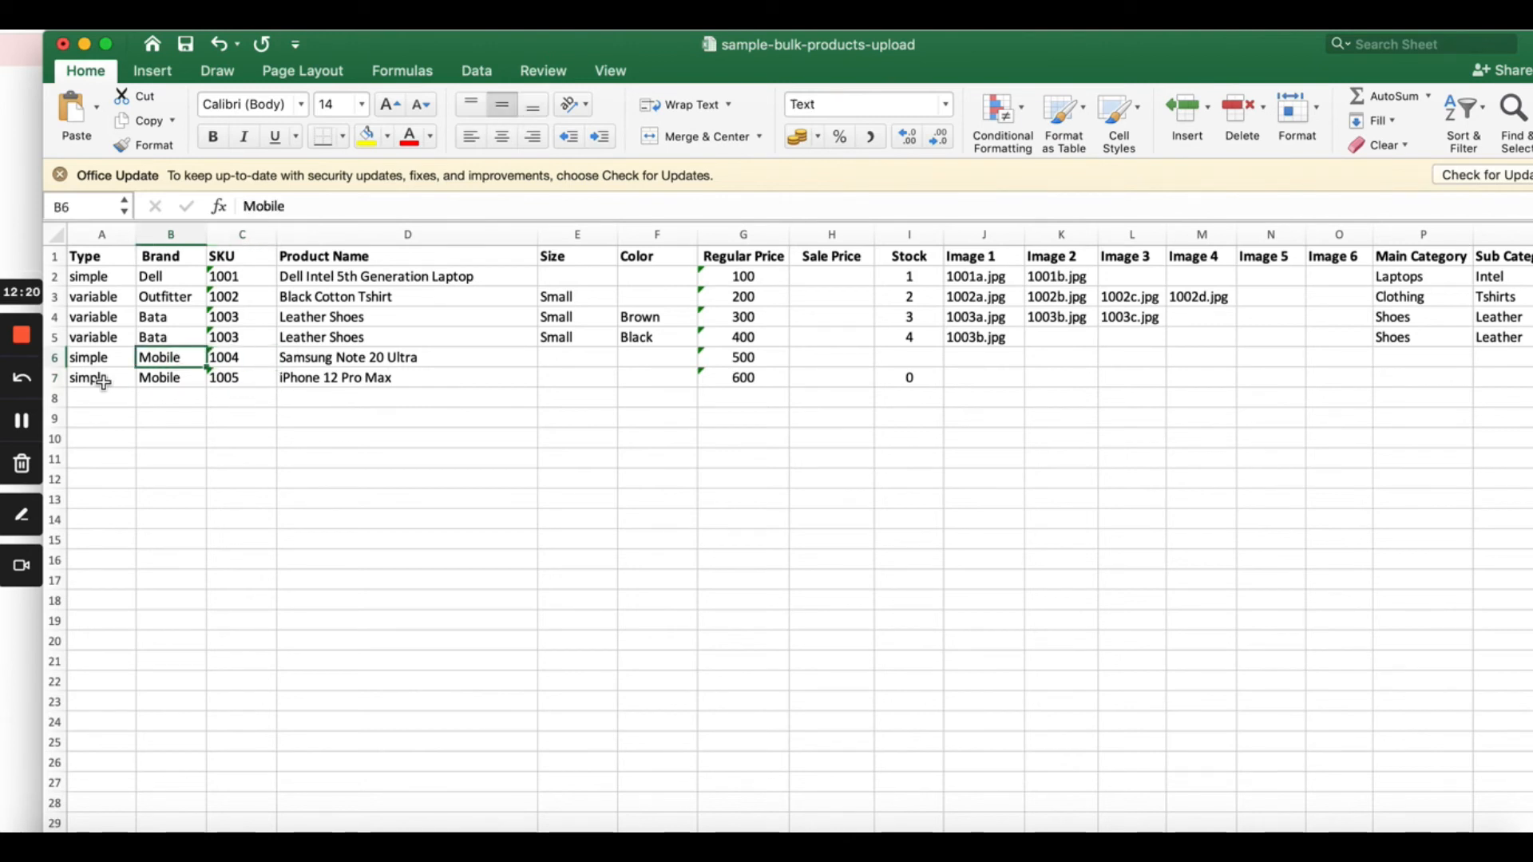
pyautogui.write('Samsung')
pyautogui.press('Tab')
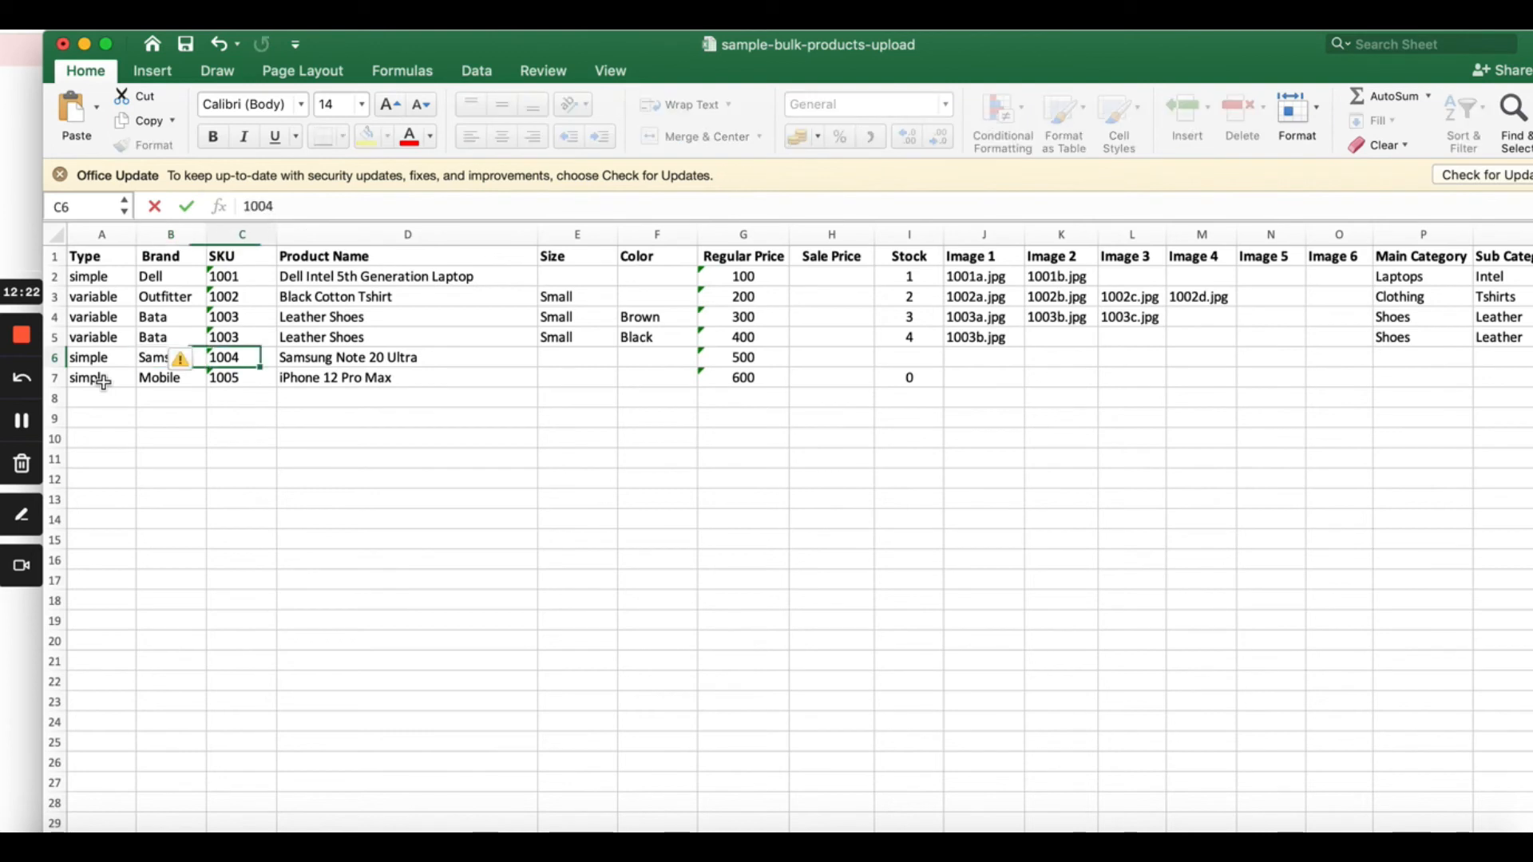
pyautogui.press('Return')
pyautogui.write('iPhone')
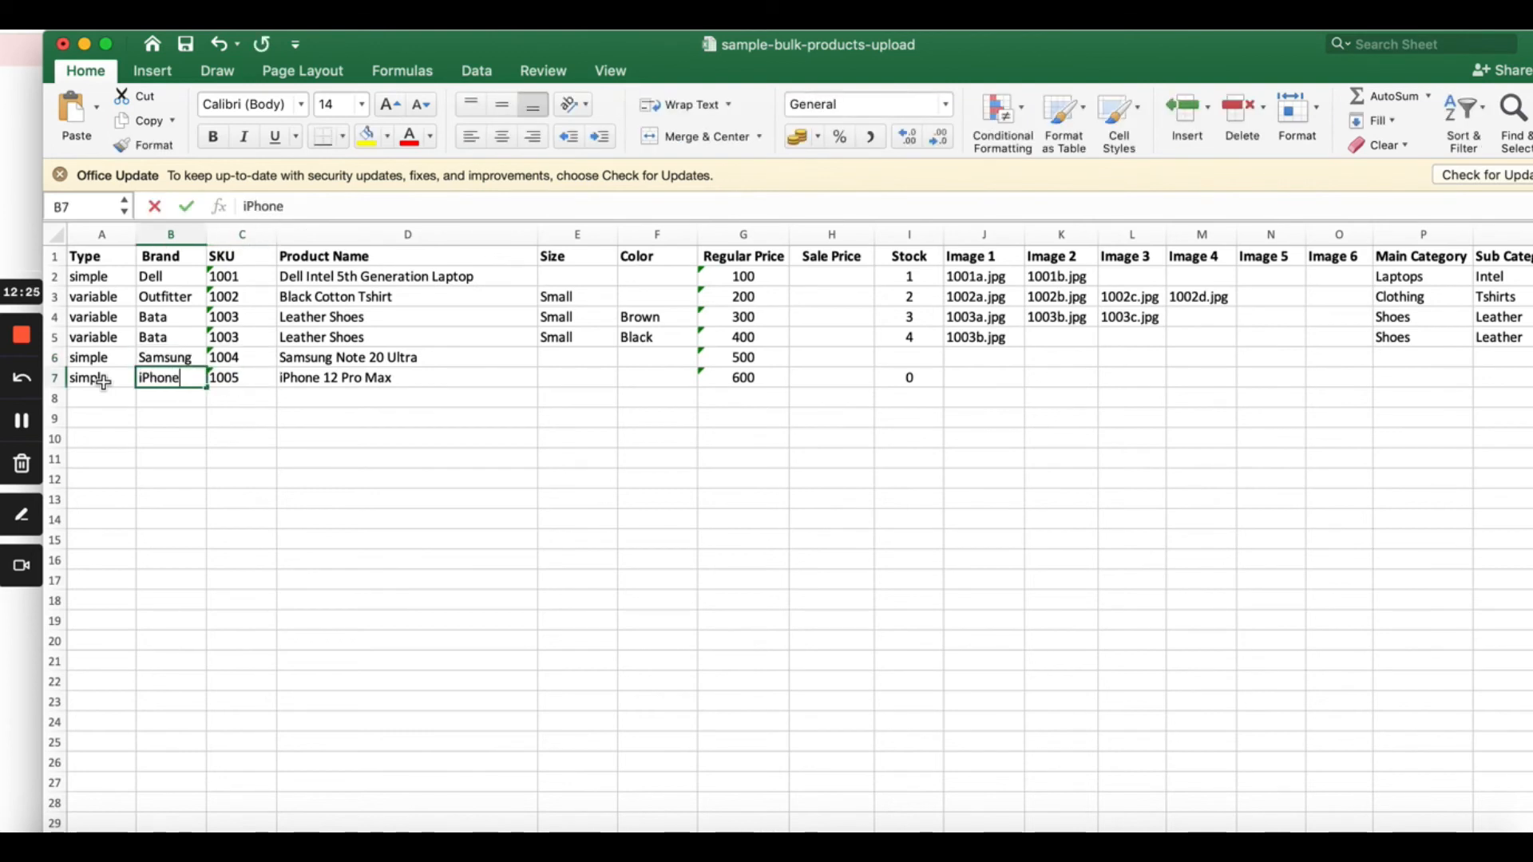
pyautogui.press('Tab')
pyautogui.press('Left')
pyautogui.press('Up')
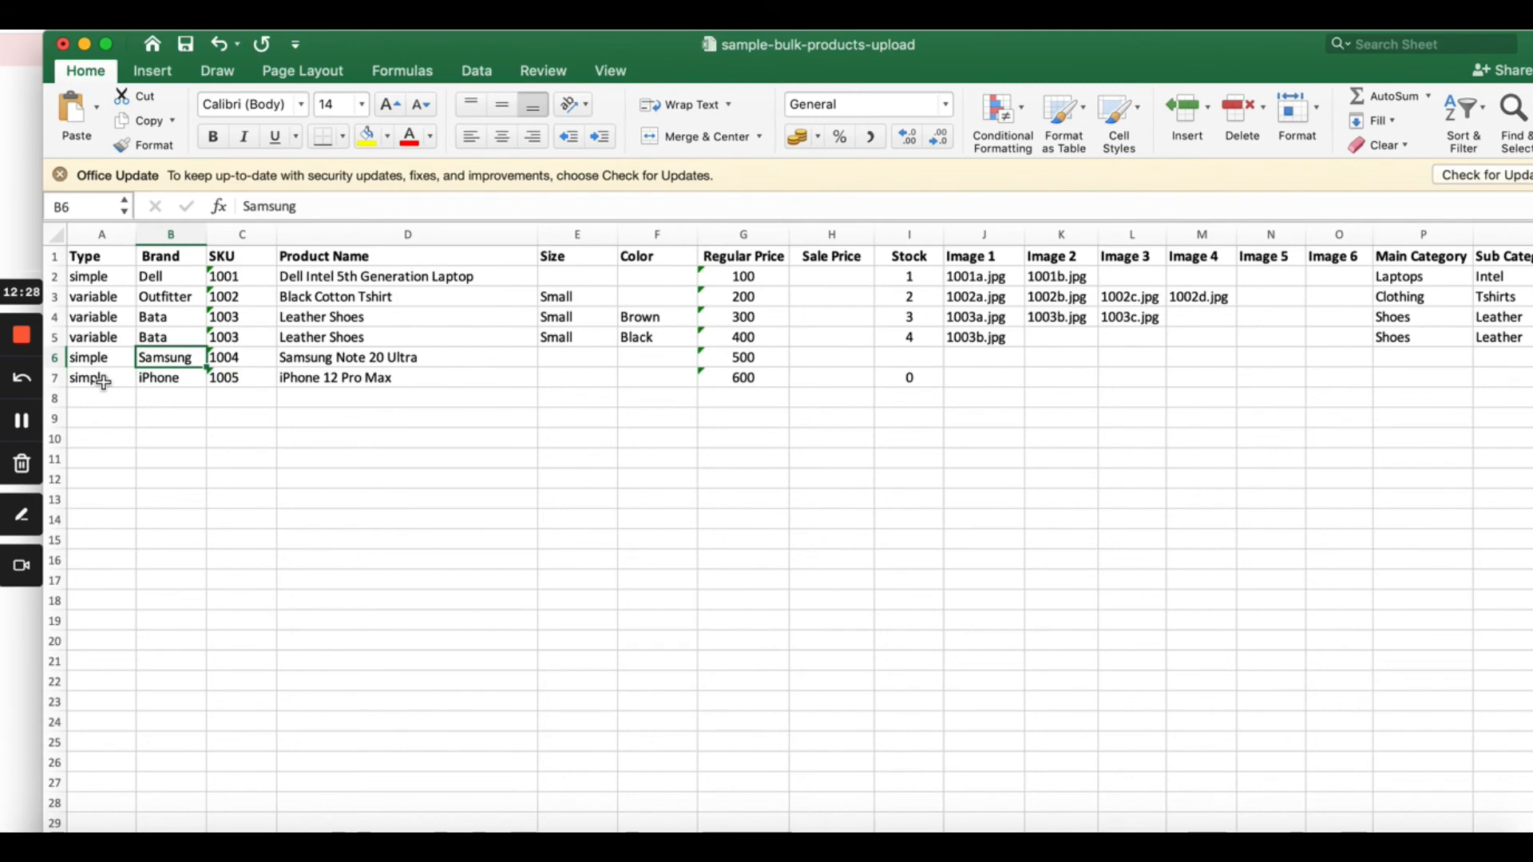
pyautogui.hscroll(6, 675, 346)
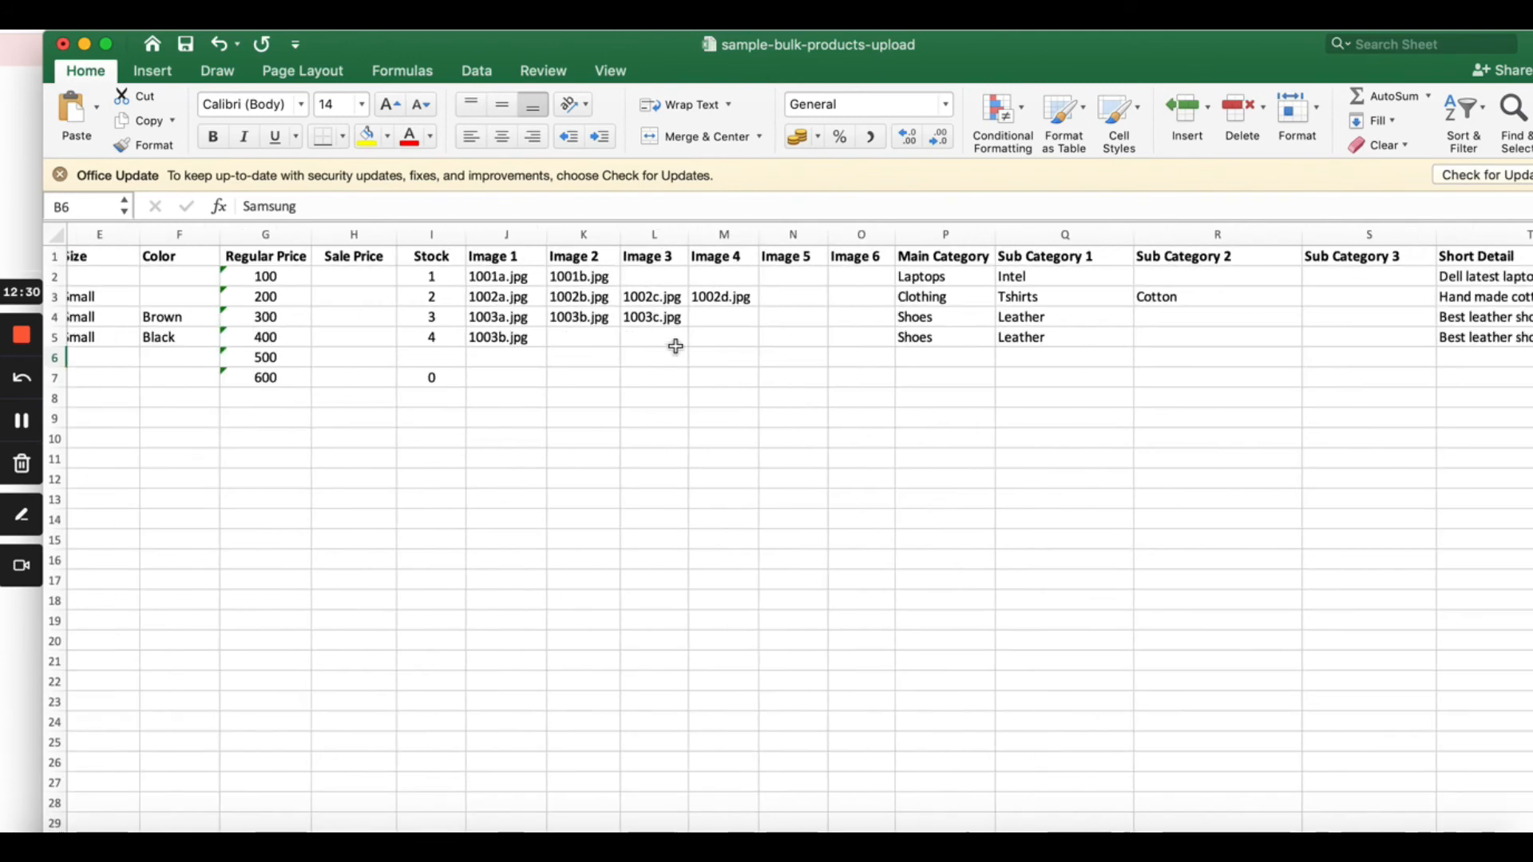
pyautogui.hscroll(8, 675, 346)
pyautogui.hscroll(-10, 675, 346)
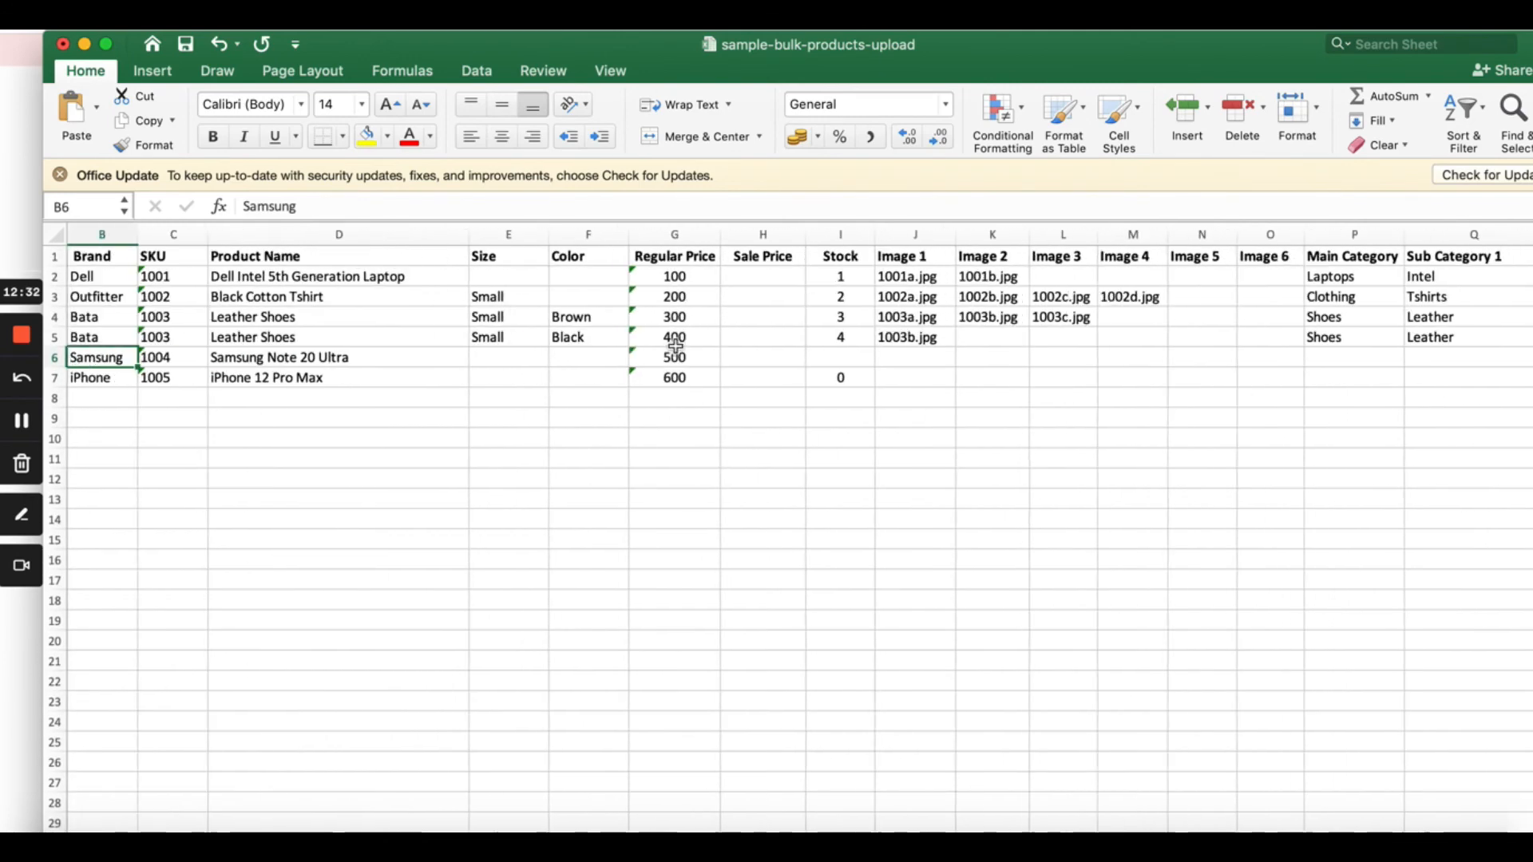
pyautogui.hscroll(-2, 348, 366)
pyautogui.scroll(-3, 335, 366)
pyautogui.scroll(3, 335, 366)
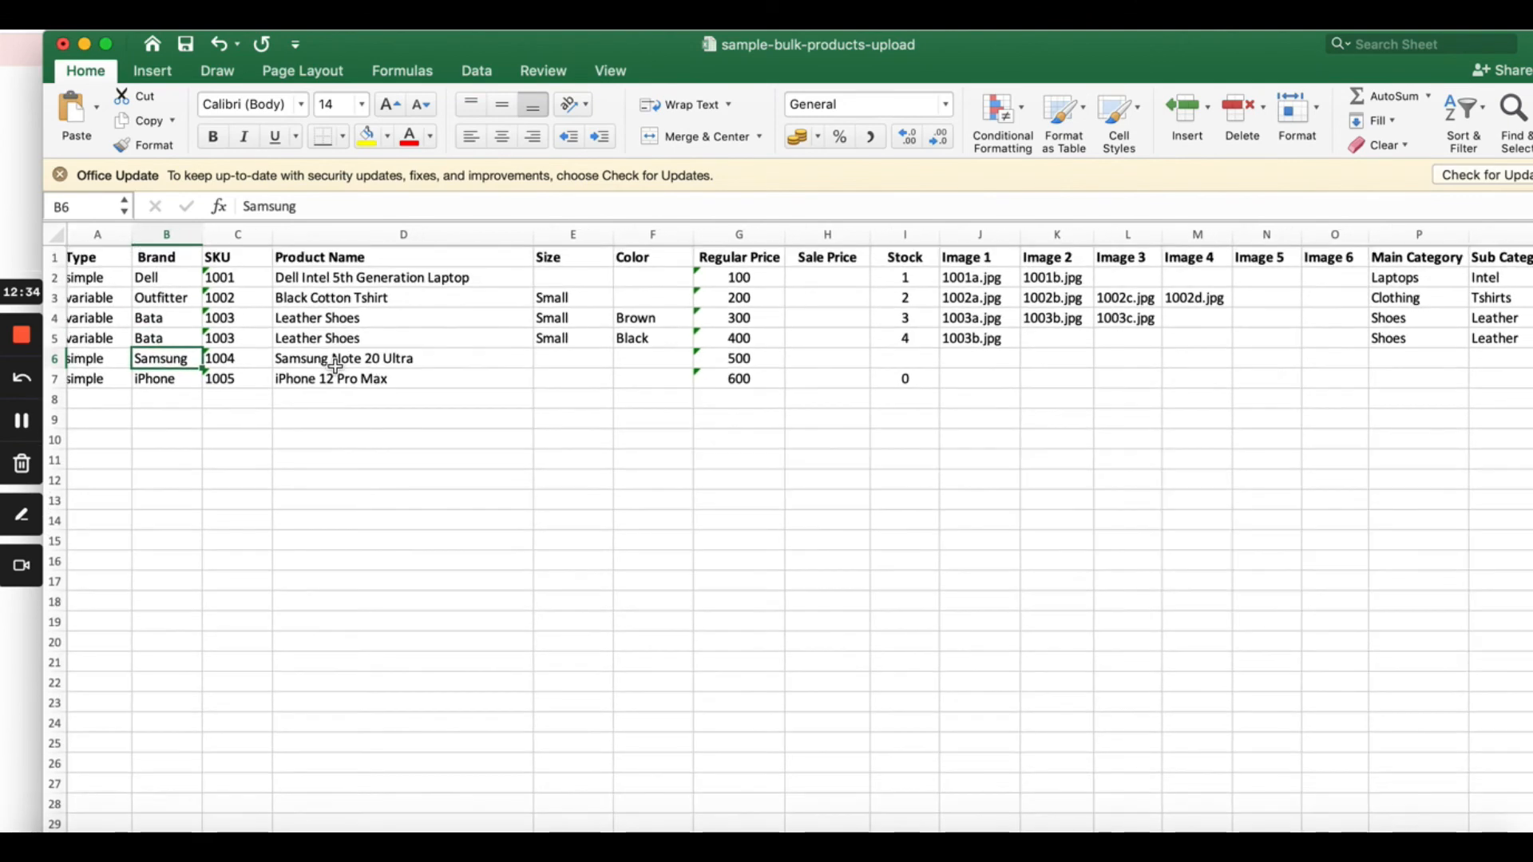
# Examine the iPhone 12 Pro Max row from its SKU and Product Name through Size and Color to Regular Price
pyautogui.click(237, 379)
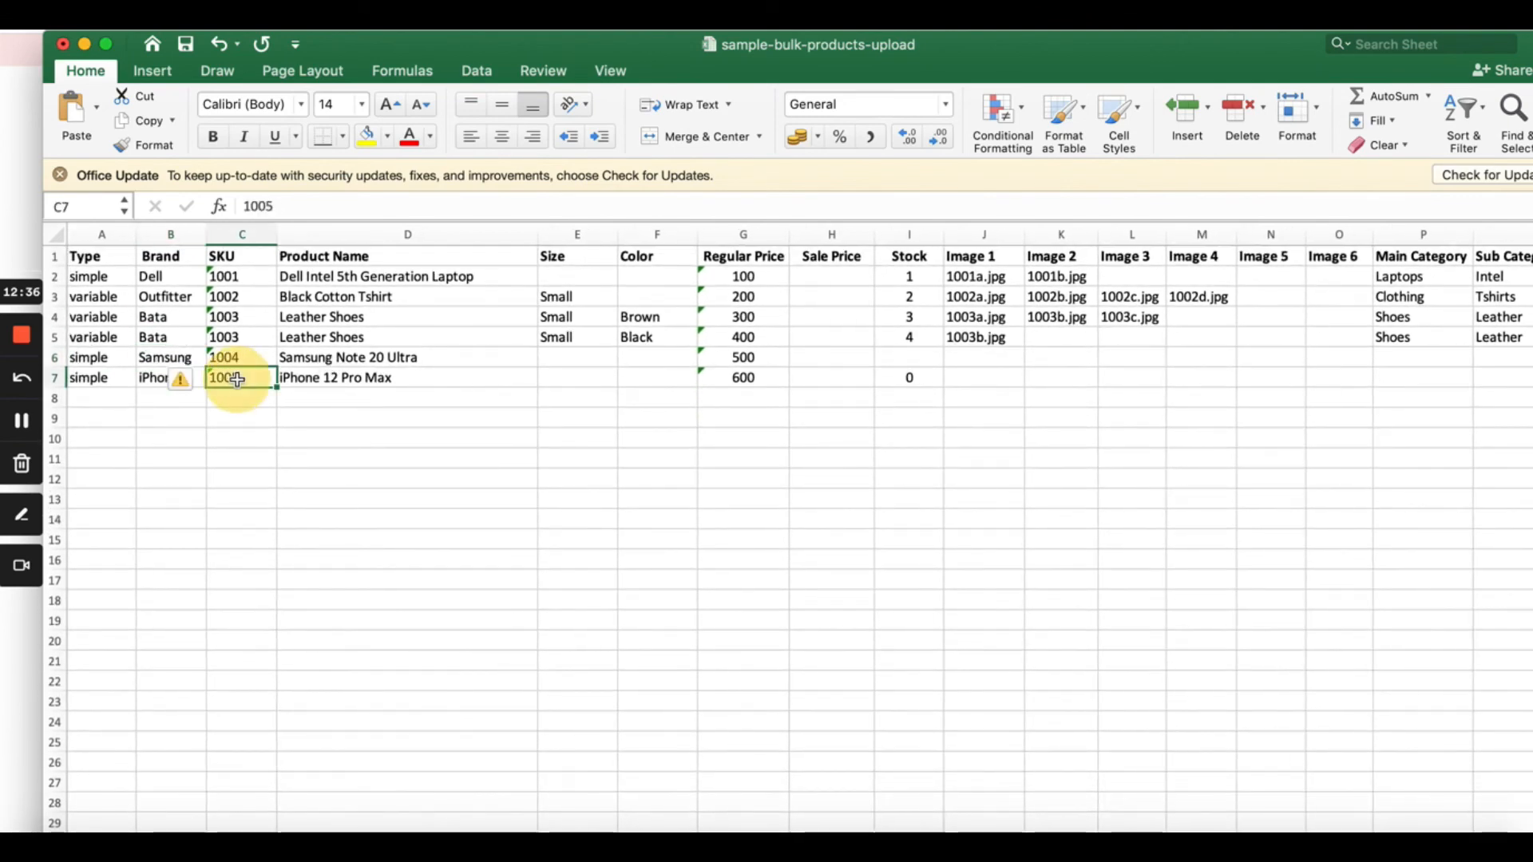
pyautogui.press('Right')
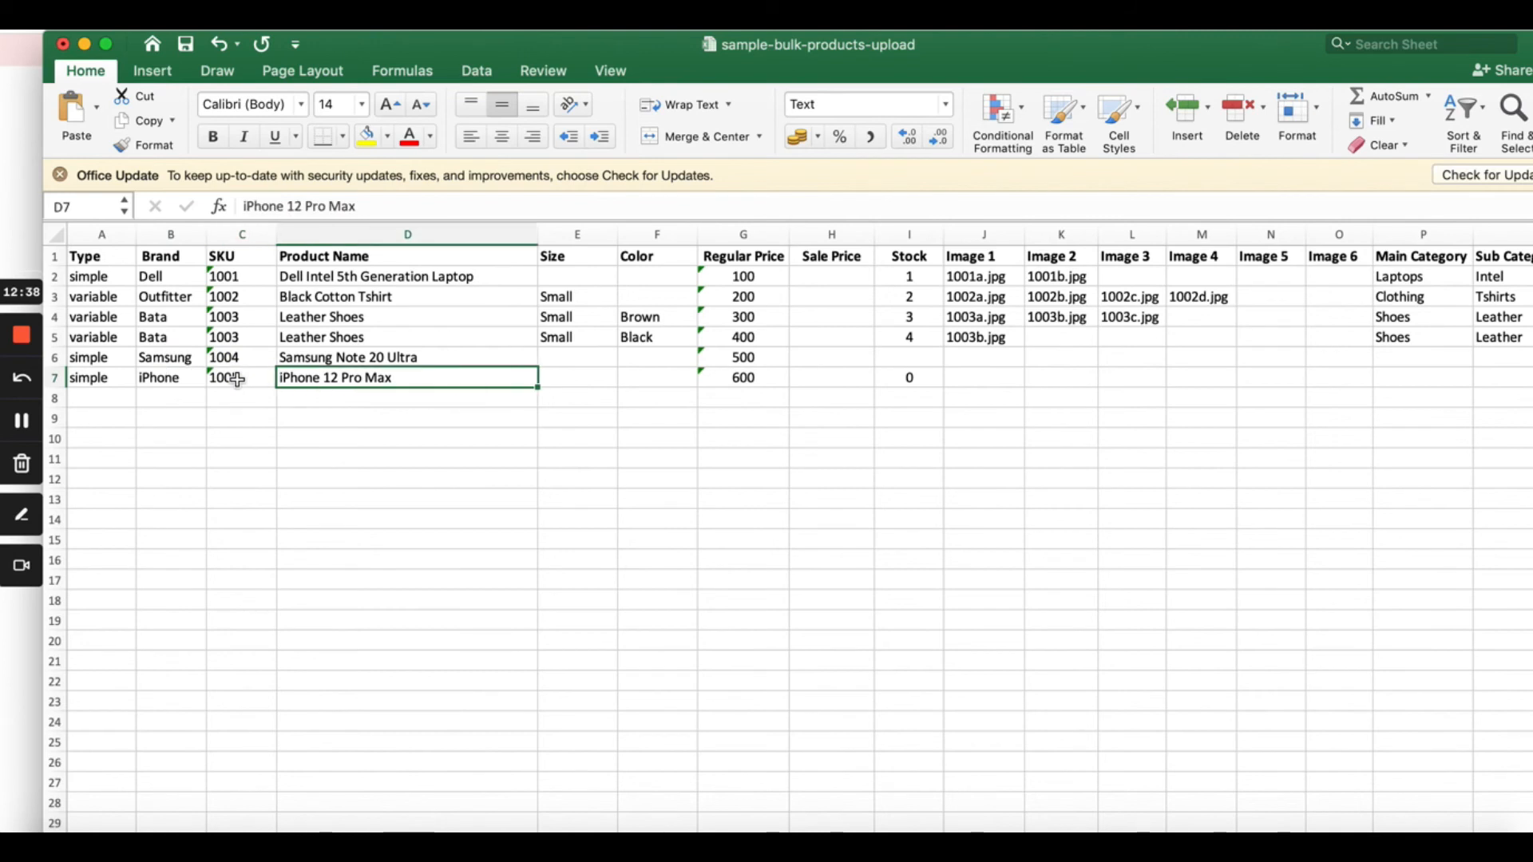
pyautogui.press('Right')
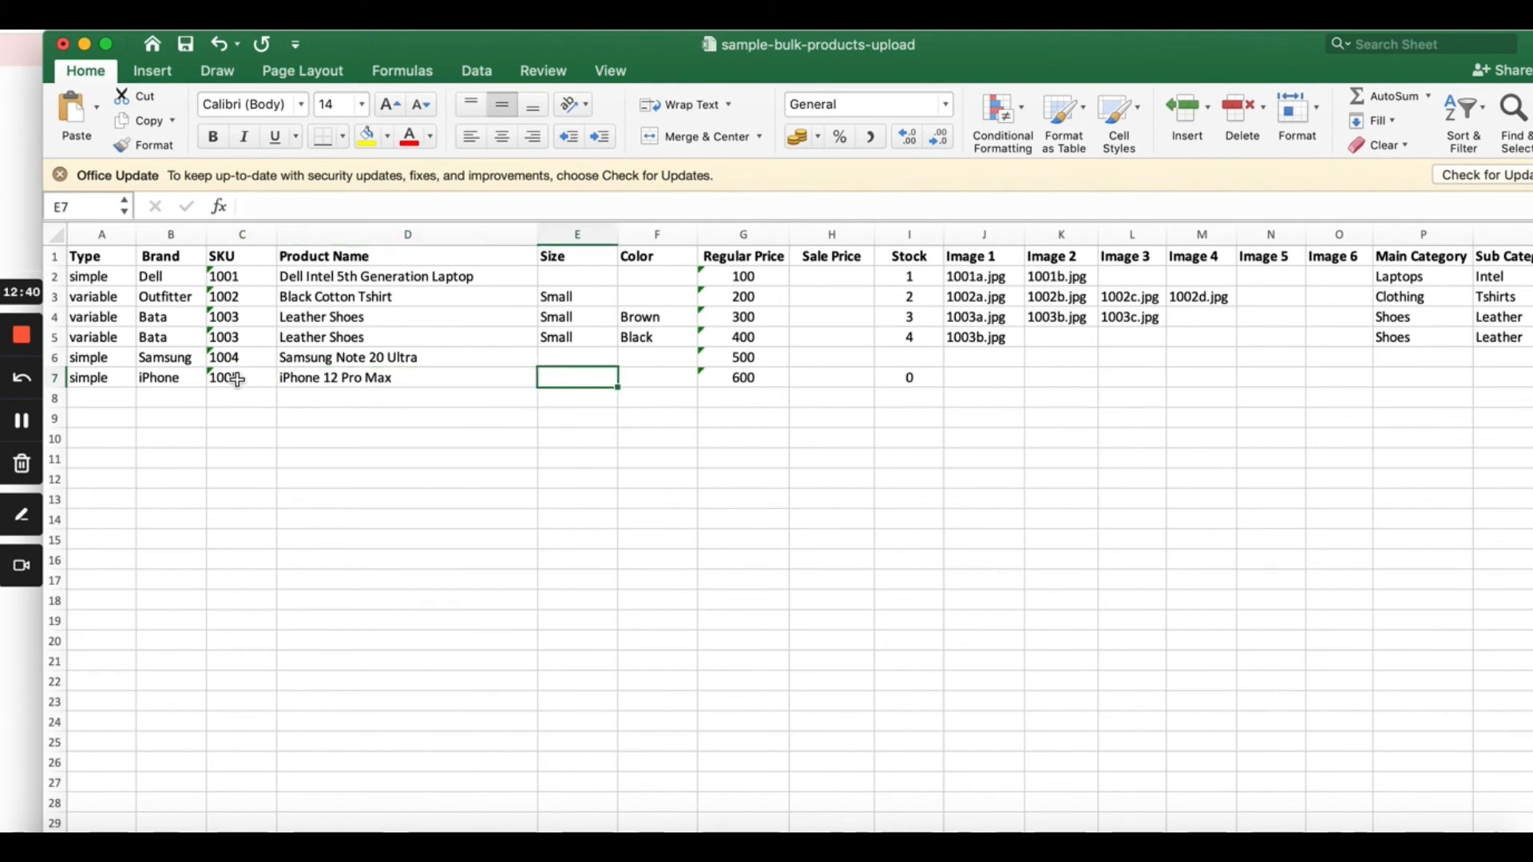
pyautogui.press('Right')
pyautogui.press('Right')
# Return to the Type cell of the iPhone 12 Pro Max row and step across the row to its Stock cell
pyautogui.press('Left')
pyautogui.press('Left')
pyautogui.press('Left')
pyautogui.press('Left')
pyautogui.press('Left')
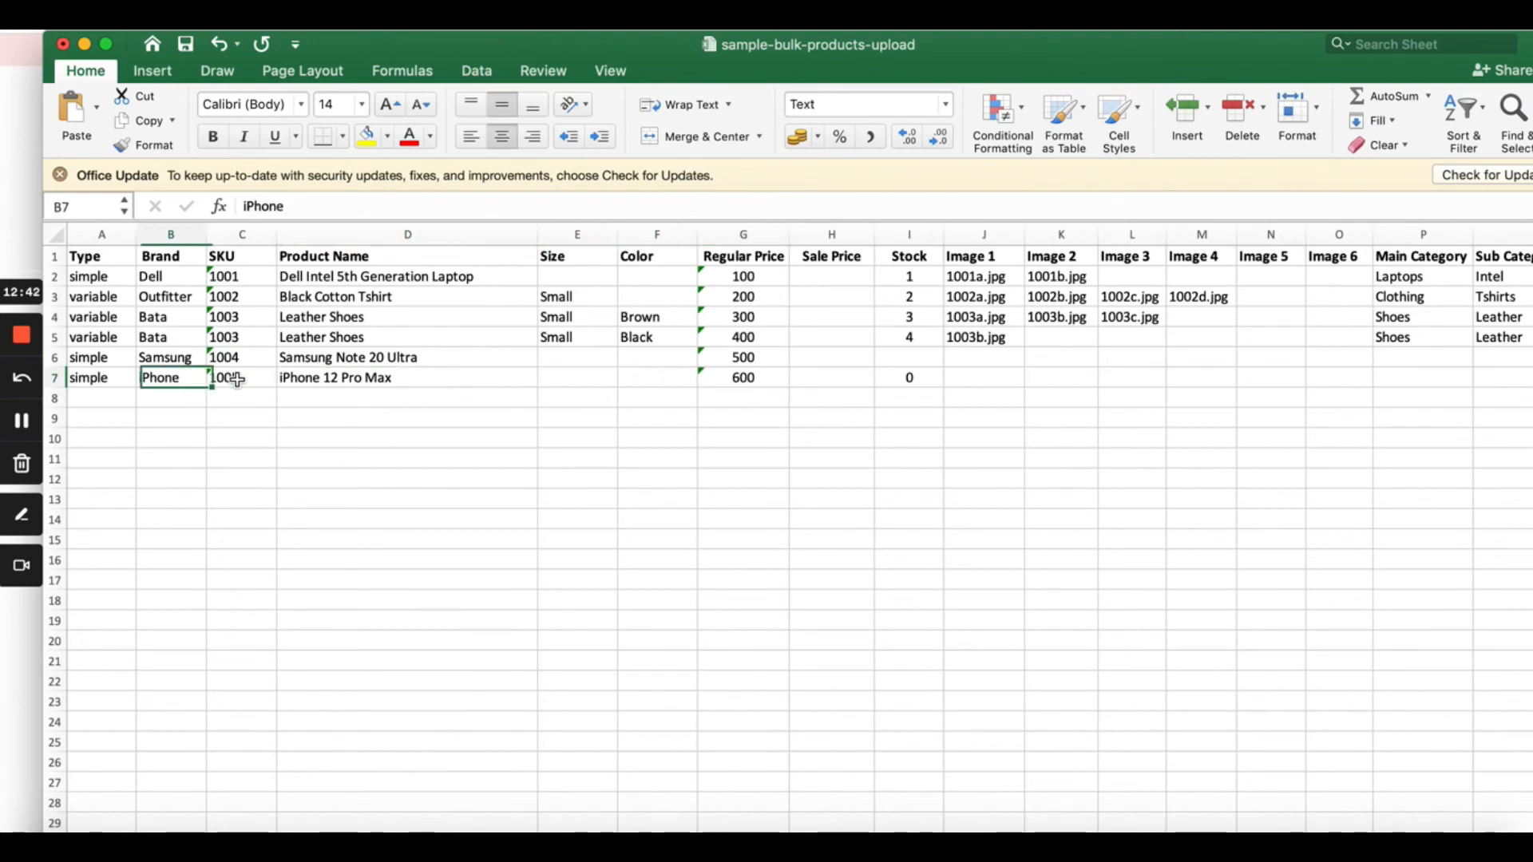
pyautogui.press('Left')
pyautogui.press('Right')
pyautogui.press('Right')
pyautogui.press('Right')
pyautogui.press('Right')
pyautogui.press('Right')
pyautogui.press('Right')
pyautogui.press('Right')
pyautogui.press('Right')
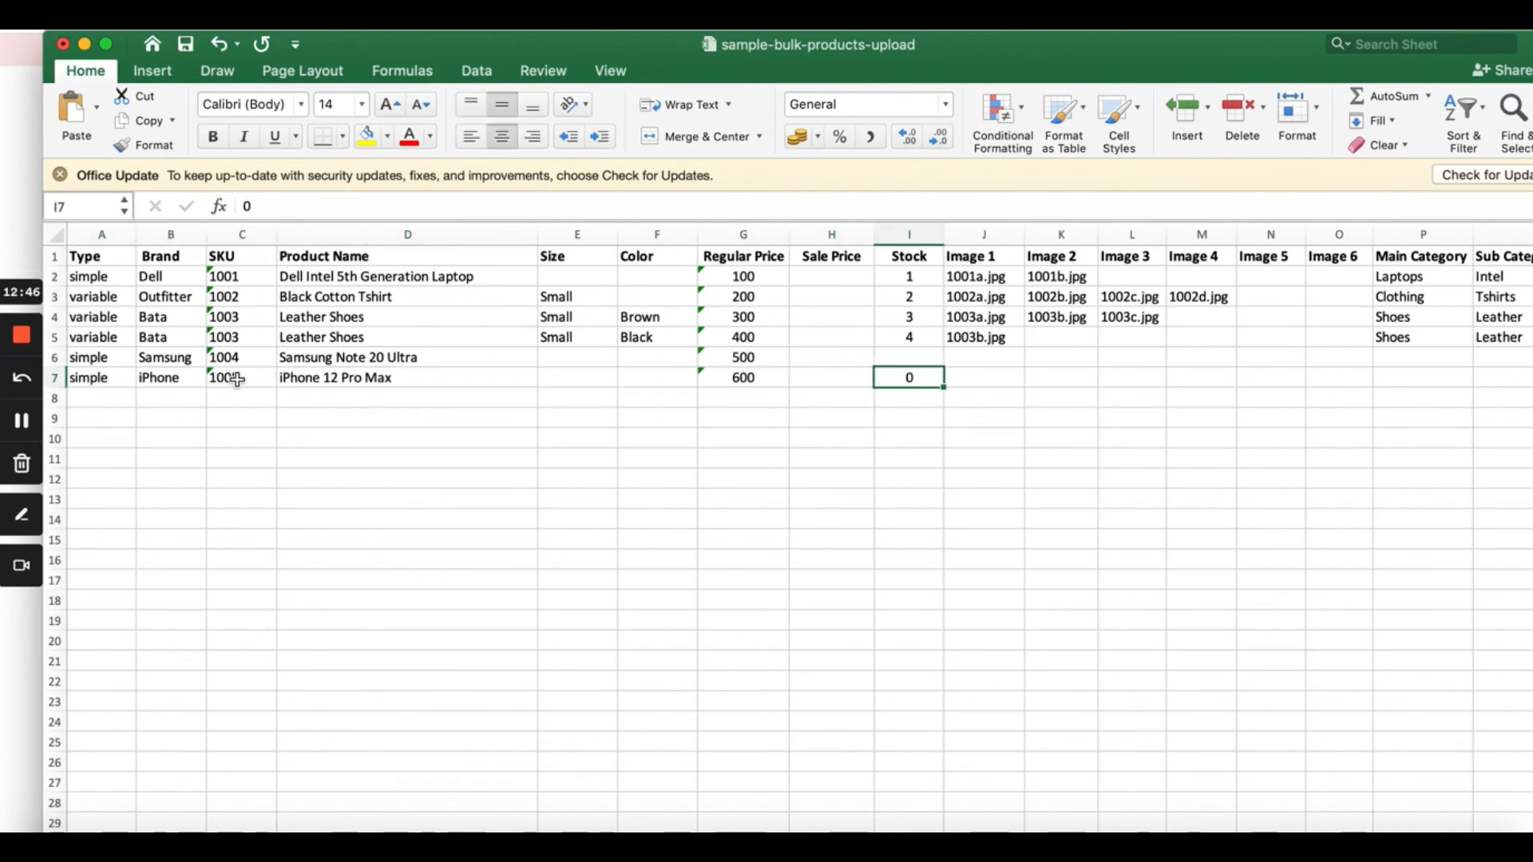
# Check the image, category and detail columns of the iPhone 12 Pro Max row
pyautogui.hscroll(2, 1038, 352)
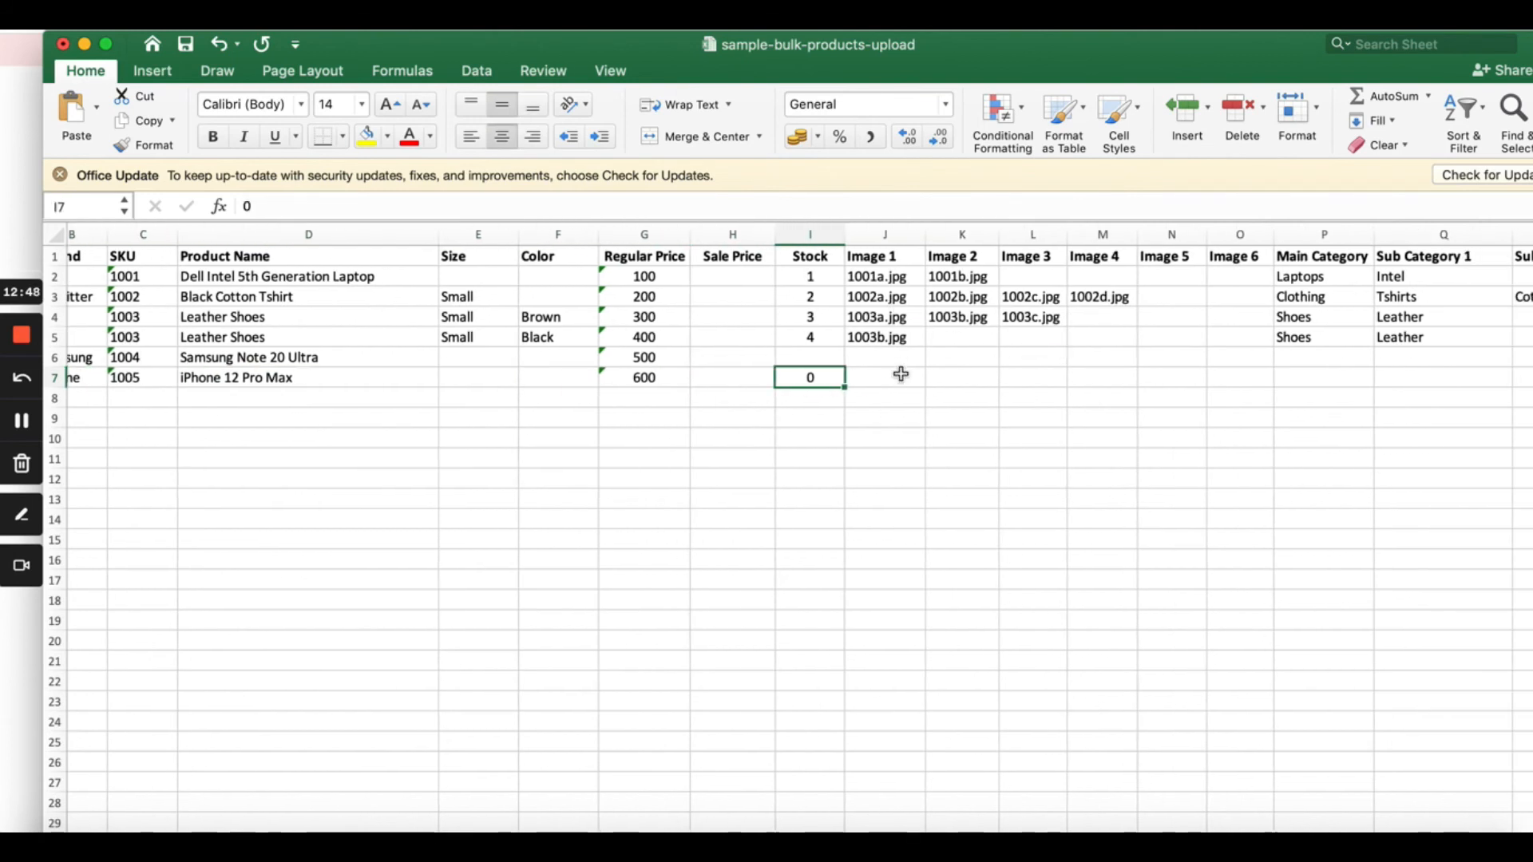
pyautogui.hscroll(3, 1351, 391)
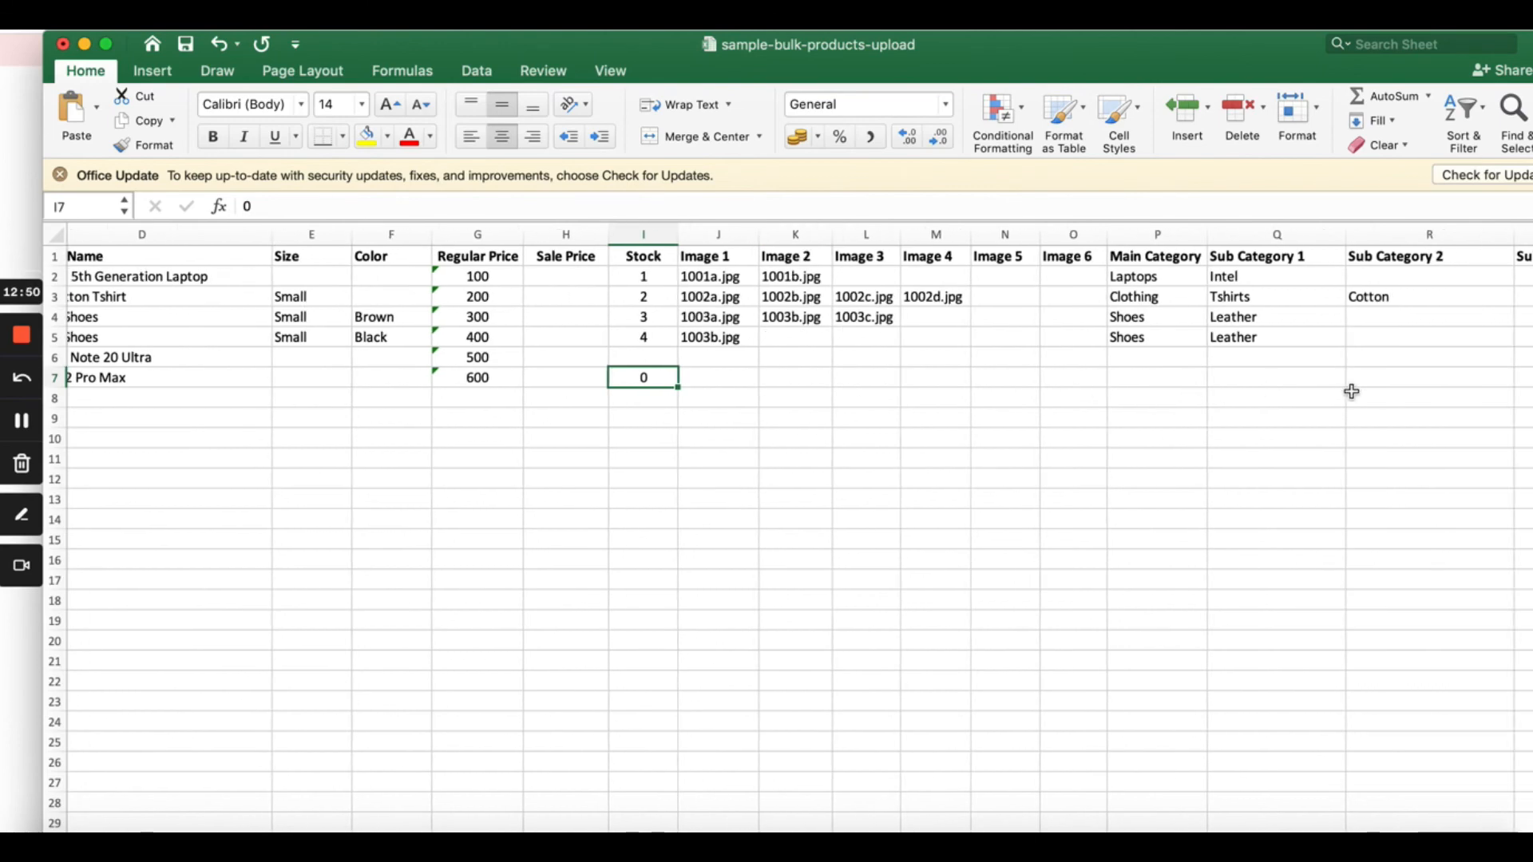
pyautogui.hscroll(10, 1351, 391)
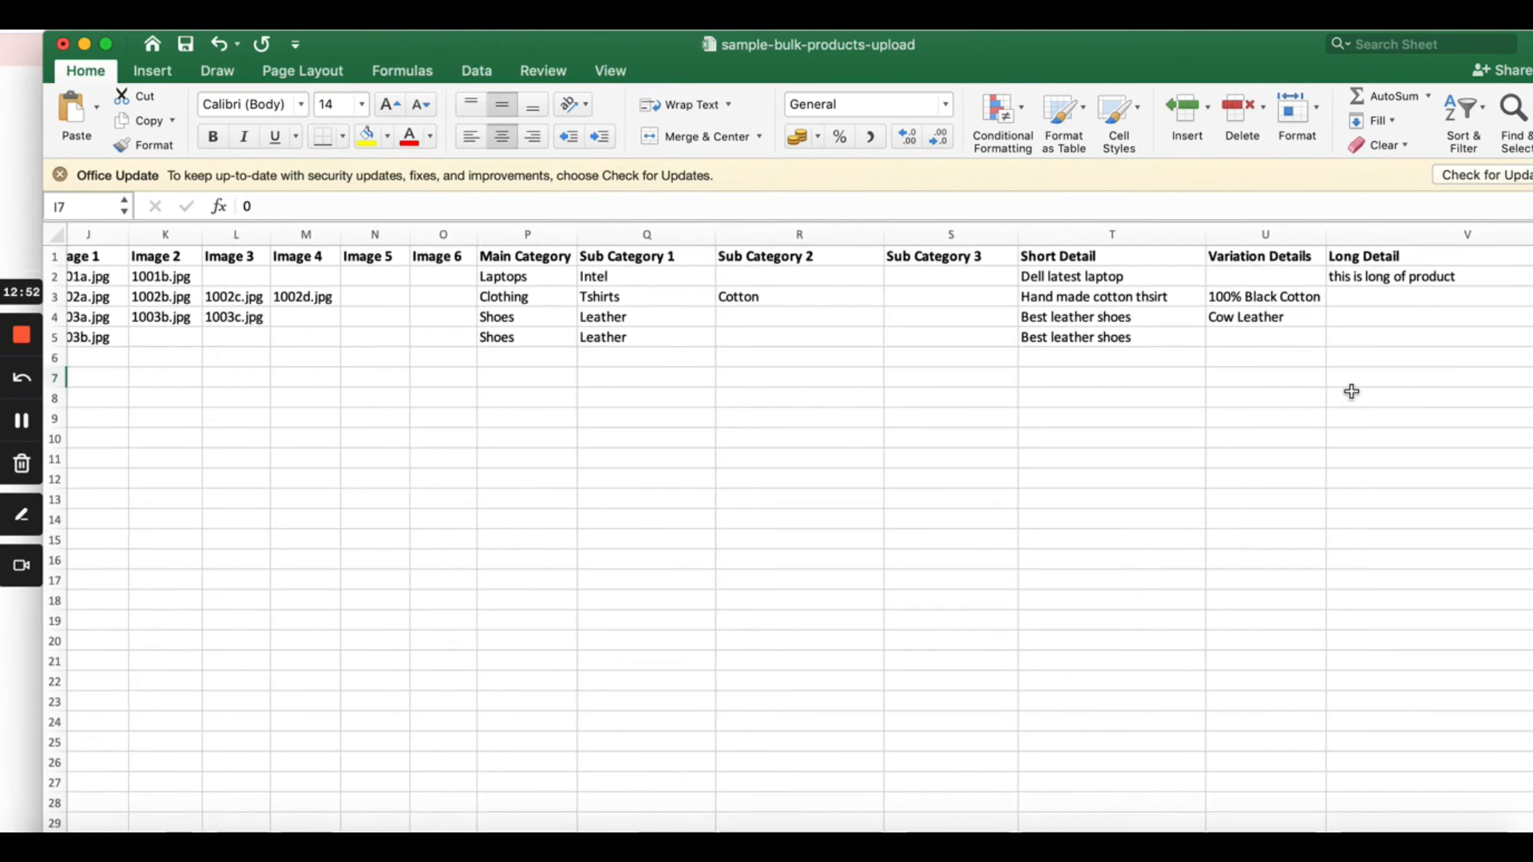
pyautogui.hscroll(-12, 1350, 391)
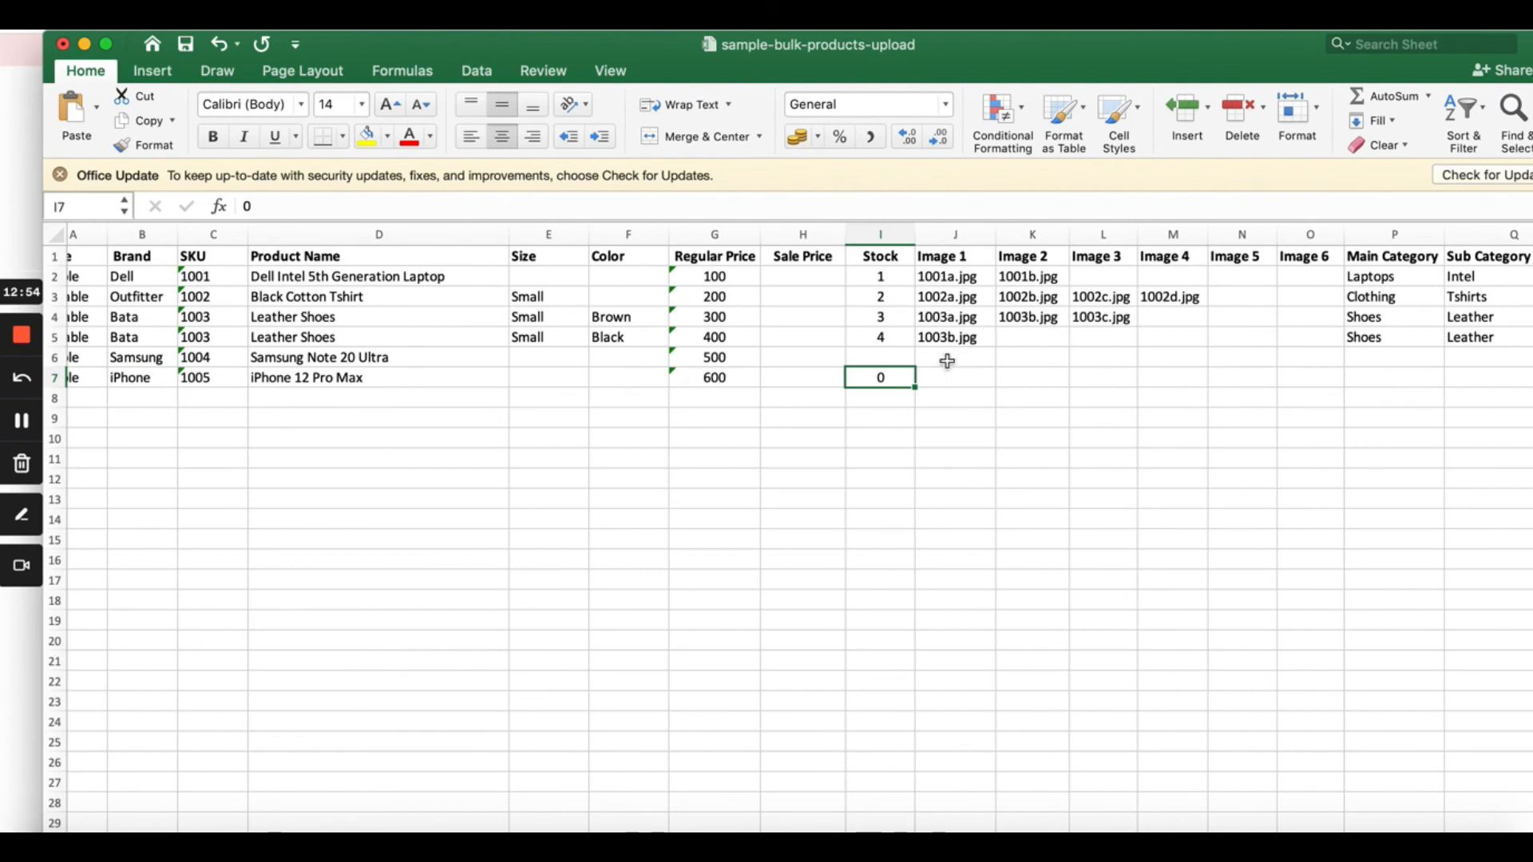
# Step through the Samsung Note 20 Ultra row's image cells, from Image 1 to Main Category
pyautogui.click(946, 359)
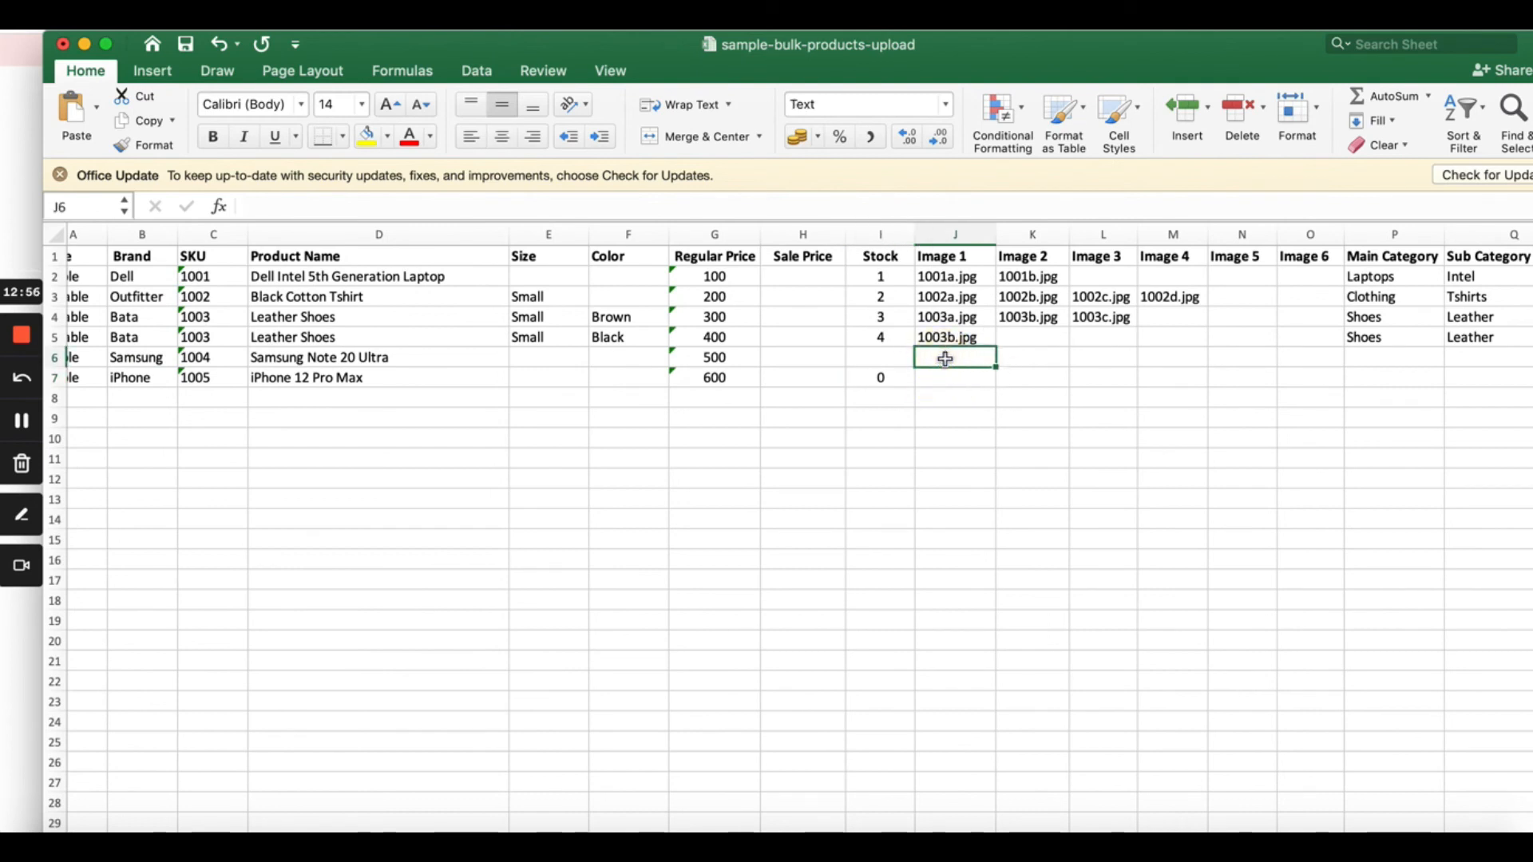
pyautogui.press('Right')
pyautogui.press('Right')
pyautogui.press('Right')
pyautogui.press('Right')
pyautogui.press('Right')
pyautogui.press('Right')
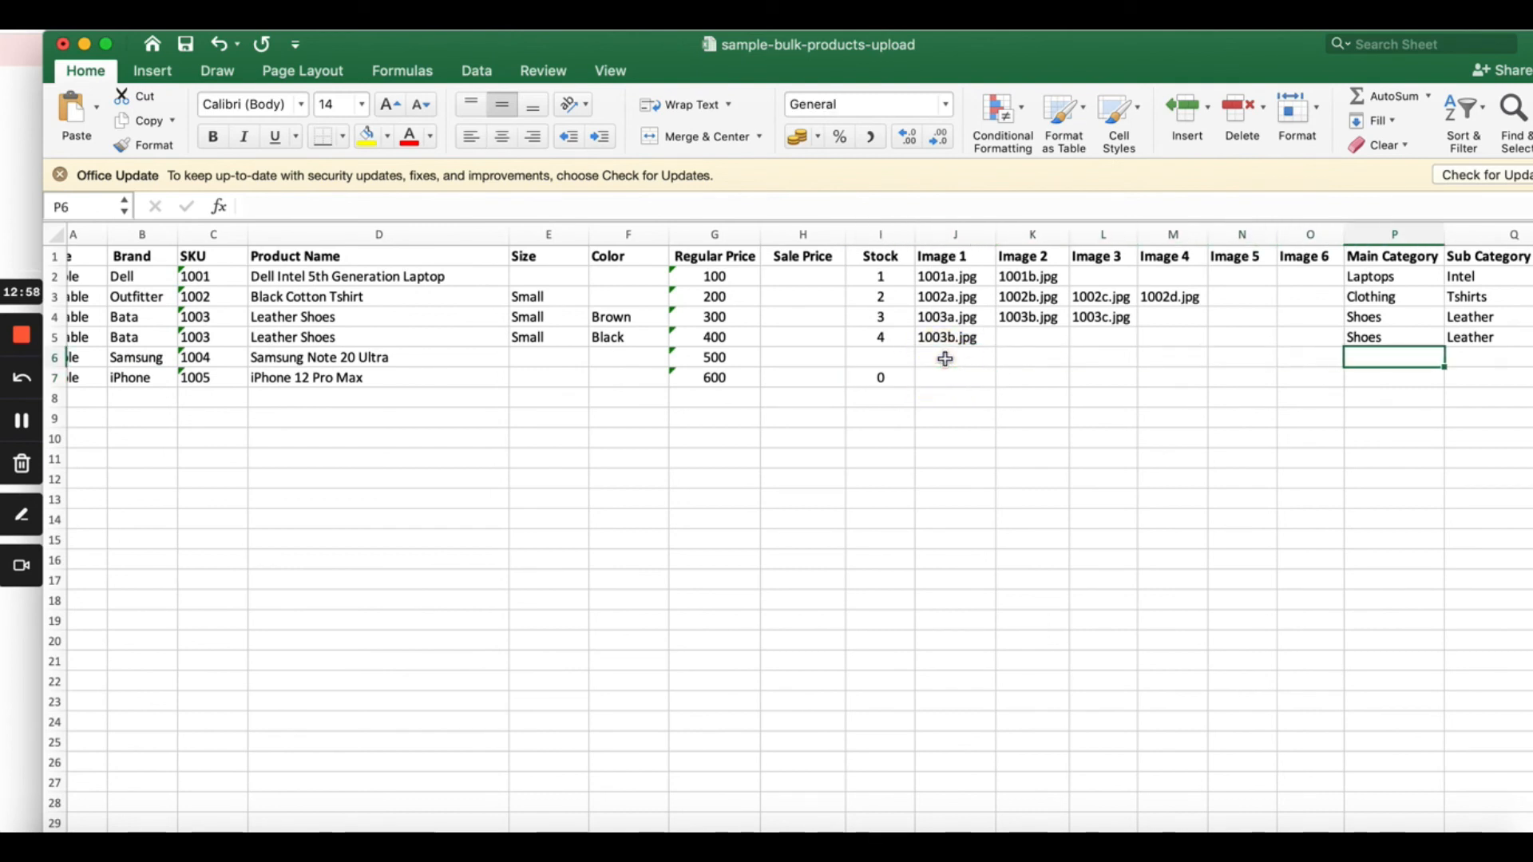
# Look over the subcategory, detail, Tags, Youtube Url, Weight and dimension columns for the two phone rows
pyautogui.hscroll(10, 1077, 391)
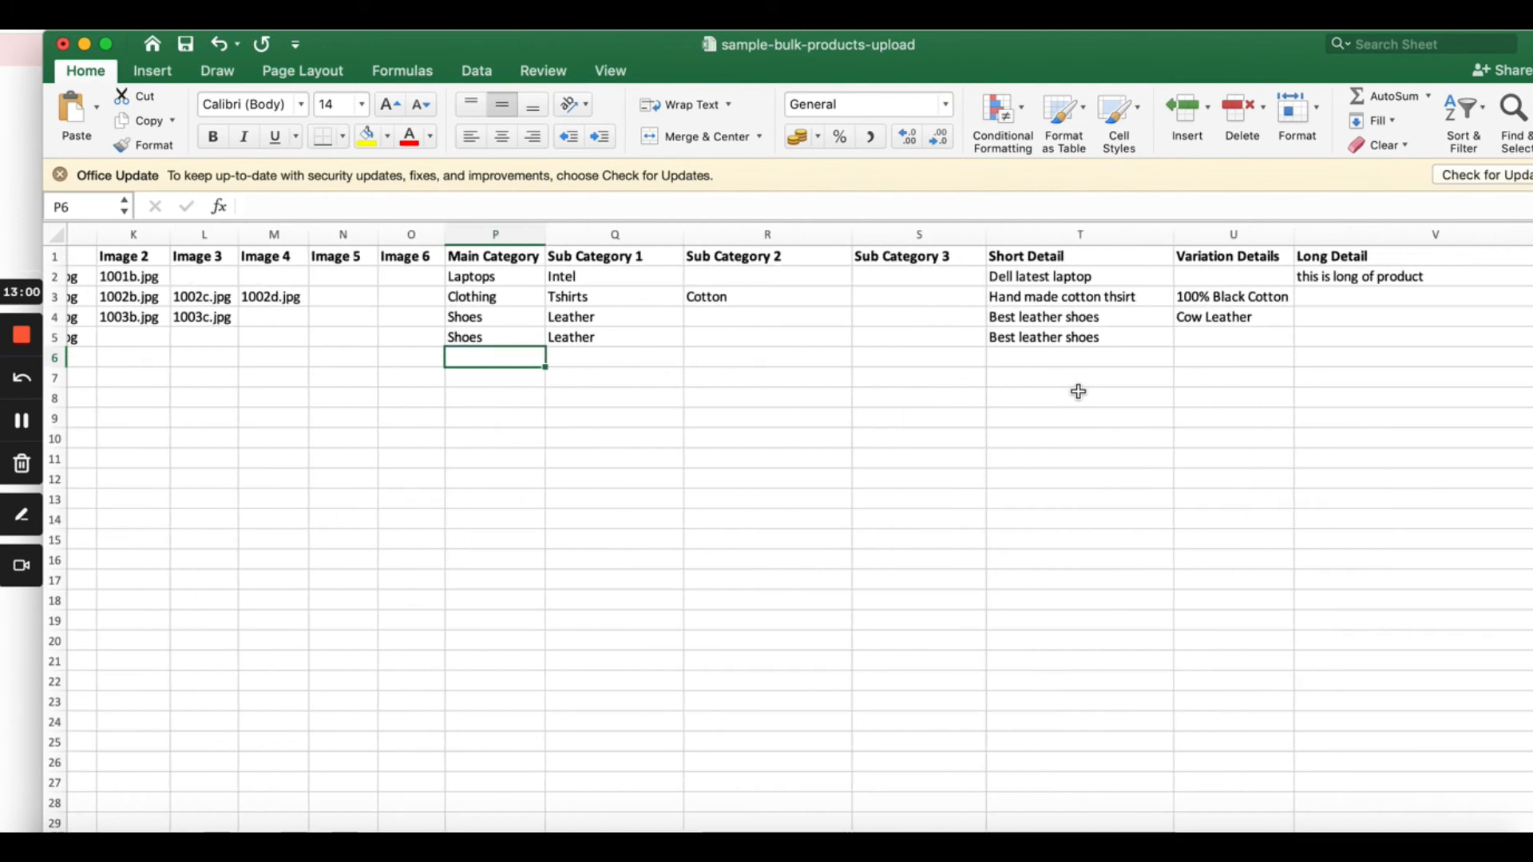
pyautogui.hscroll(3, 1077, 391)
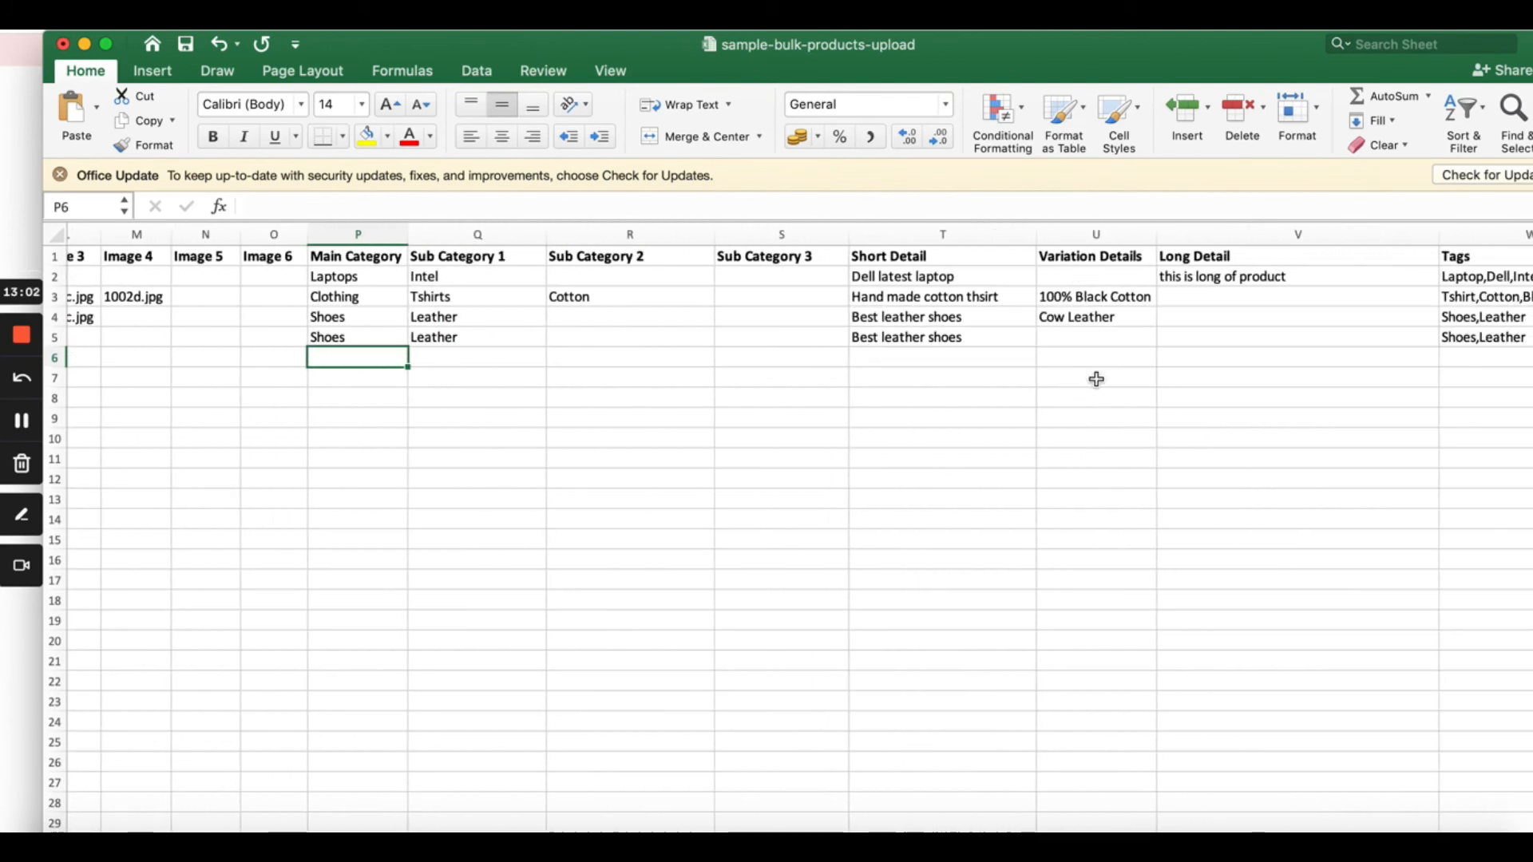
pyautogui.hscroll(4, 1096, 379)
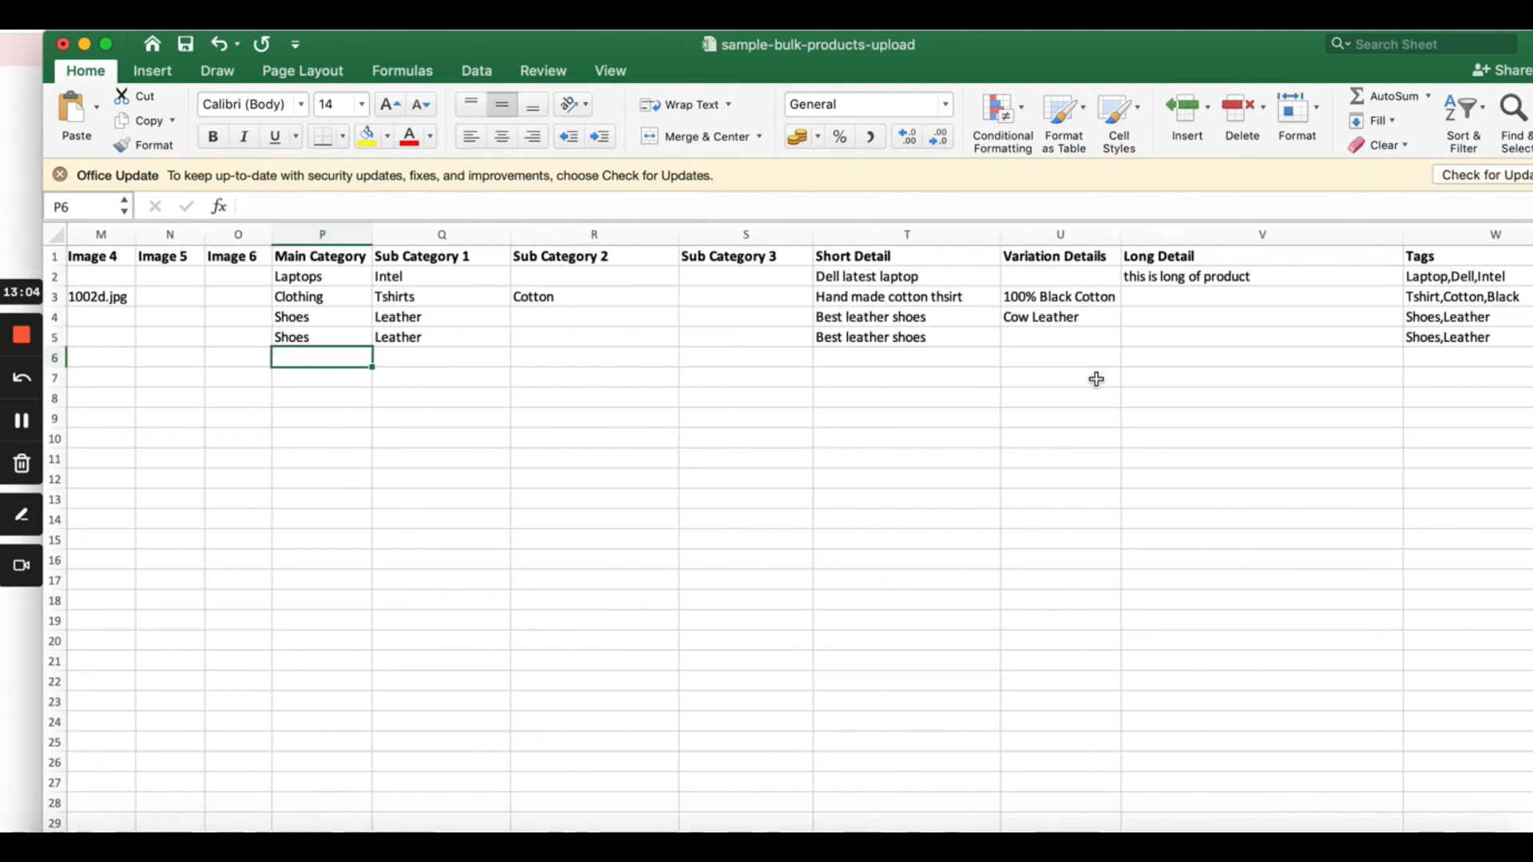
pyautogui.hscroll(4, 1096, 379)
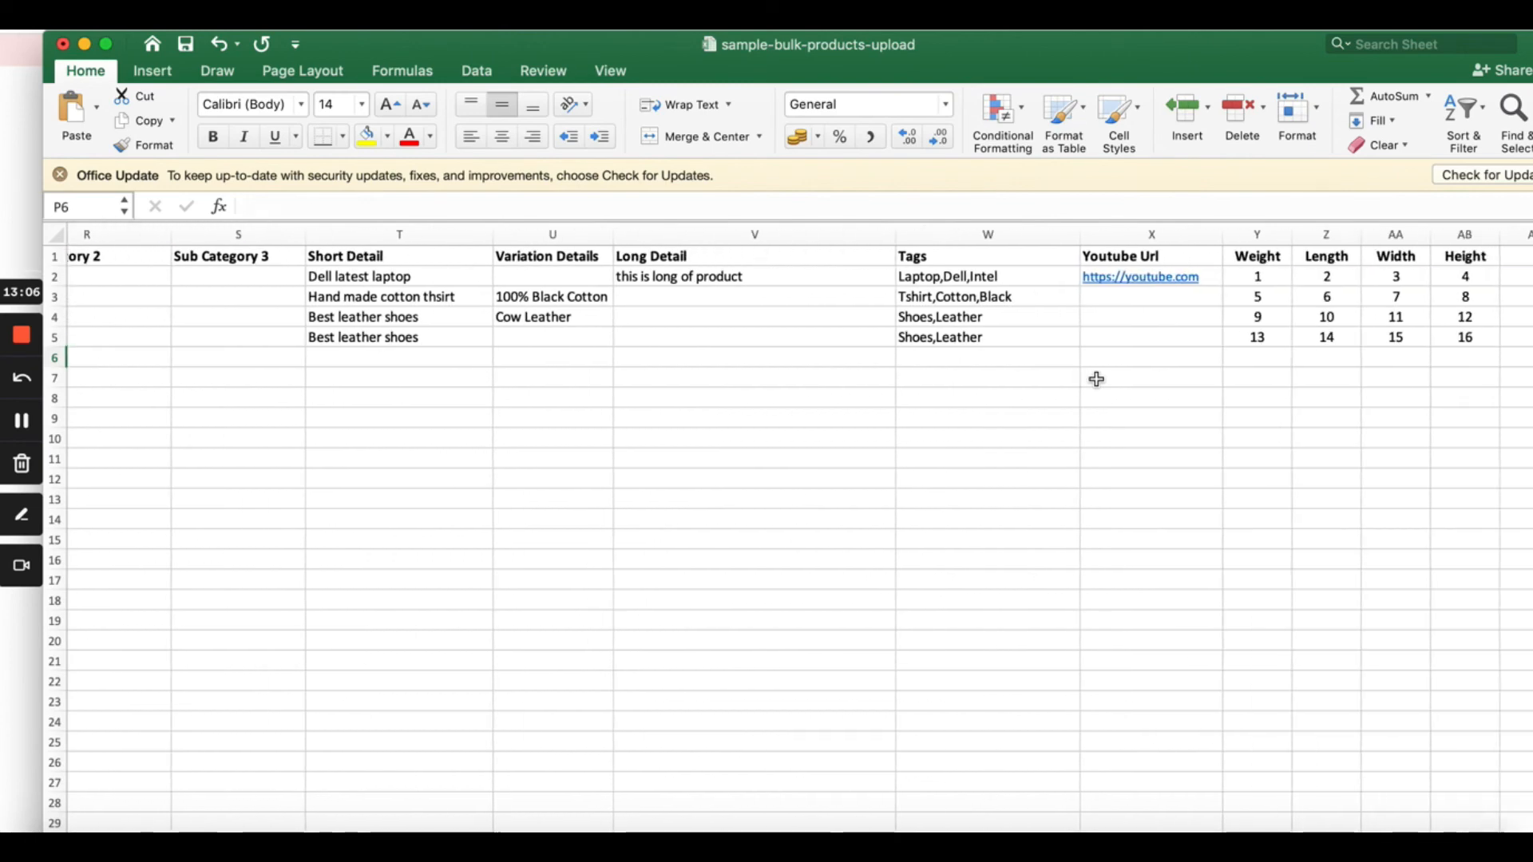
# Go back to the sheet's first columns and check the Stock cell of the iPhone 12 Pro Max row
pyautogui.hscroll(-15, 1096, 379)
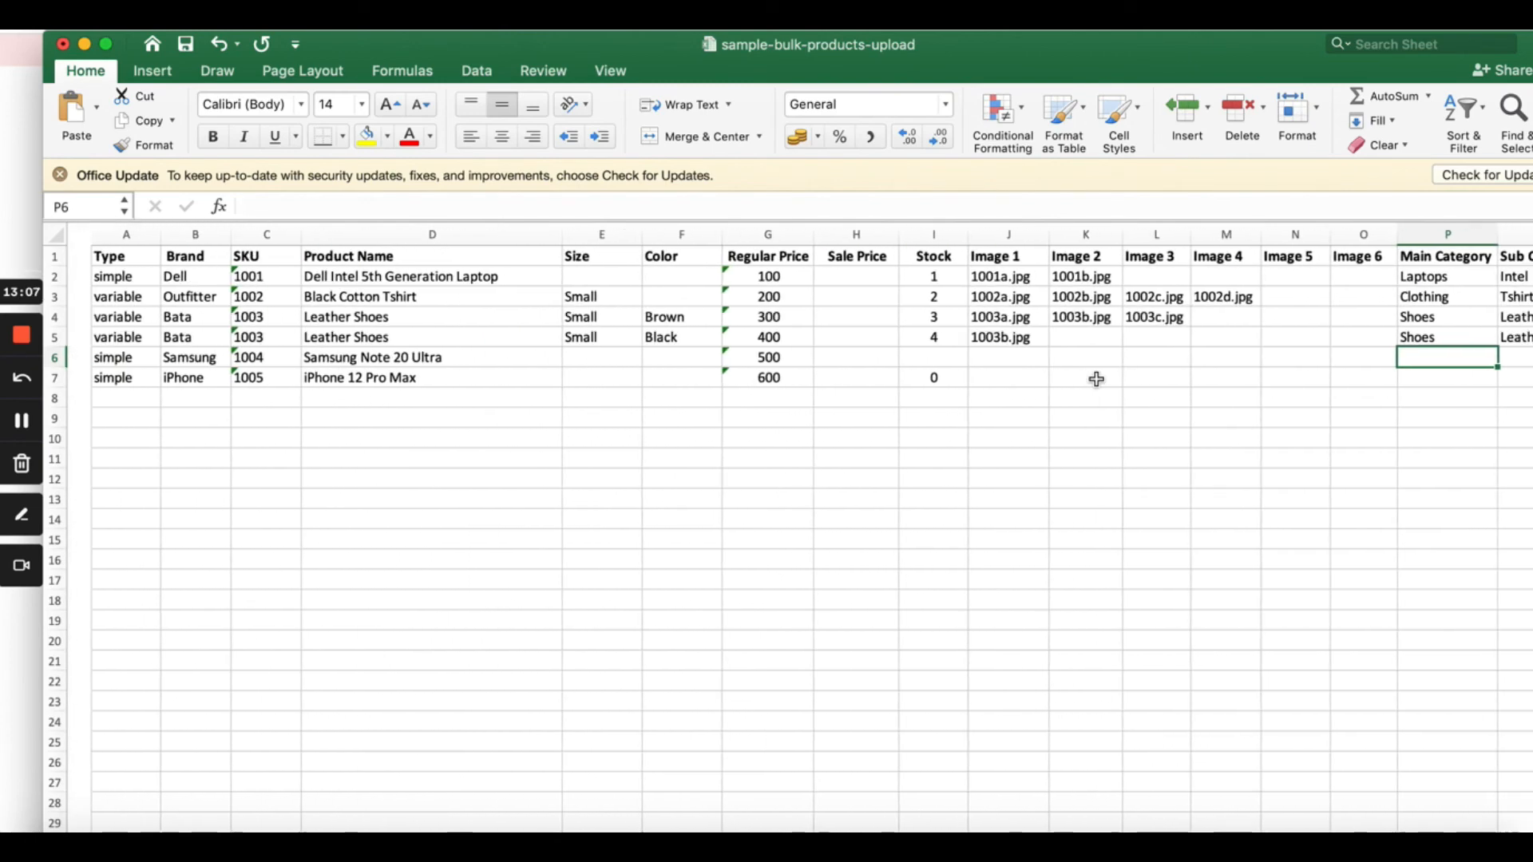
pyautogui.click(904, 373)
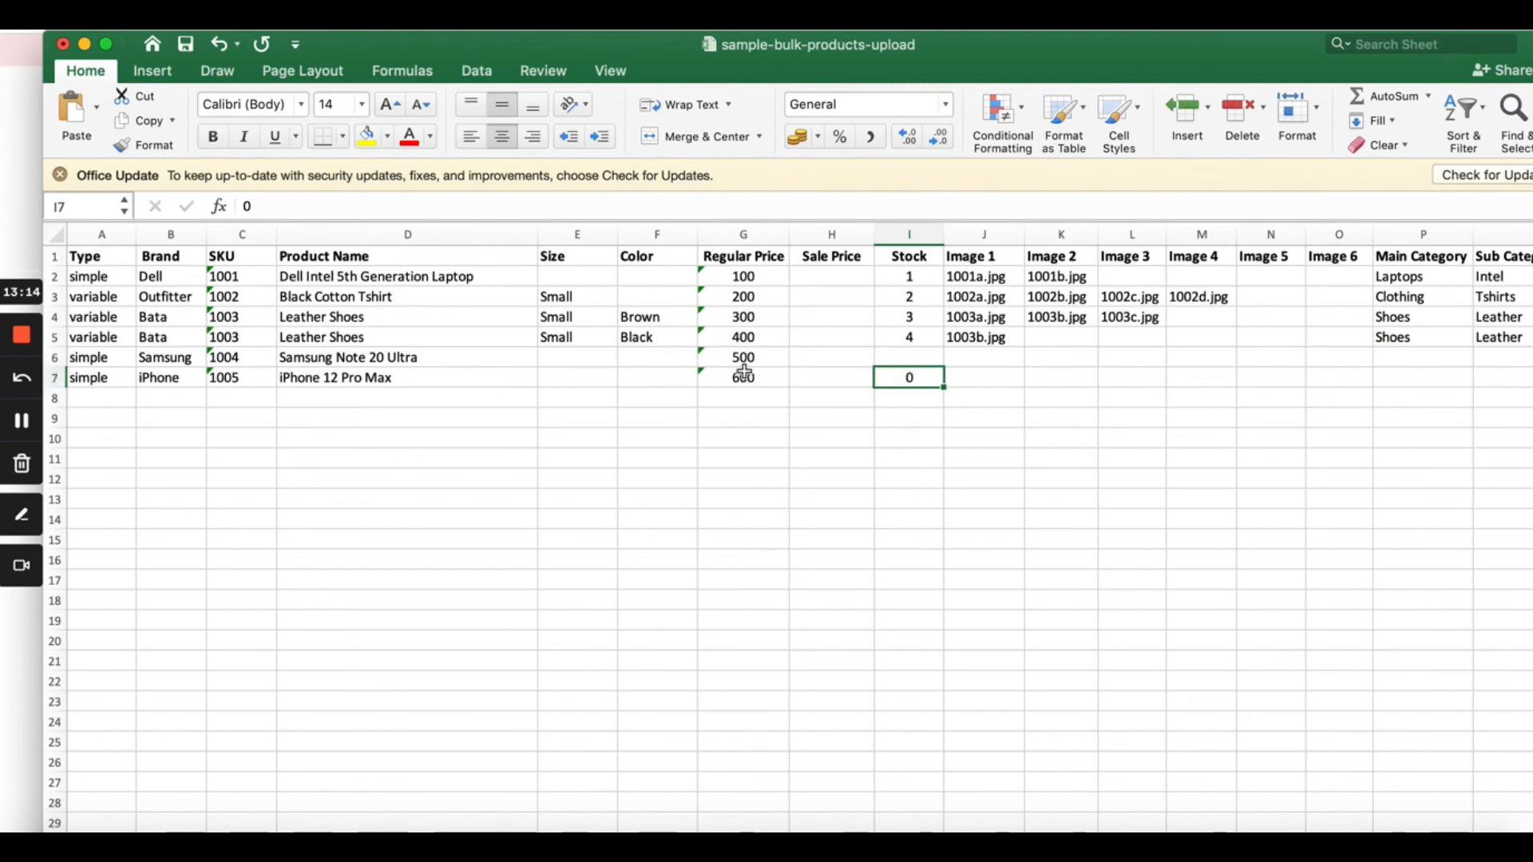
pyautogui.click(913, 412)
pyautogui.click(913, 372)
# Switch to the browser and highlight the stock status on the iPhone 12 Pro Max product page
pyautogui.click(194, 830)
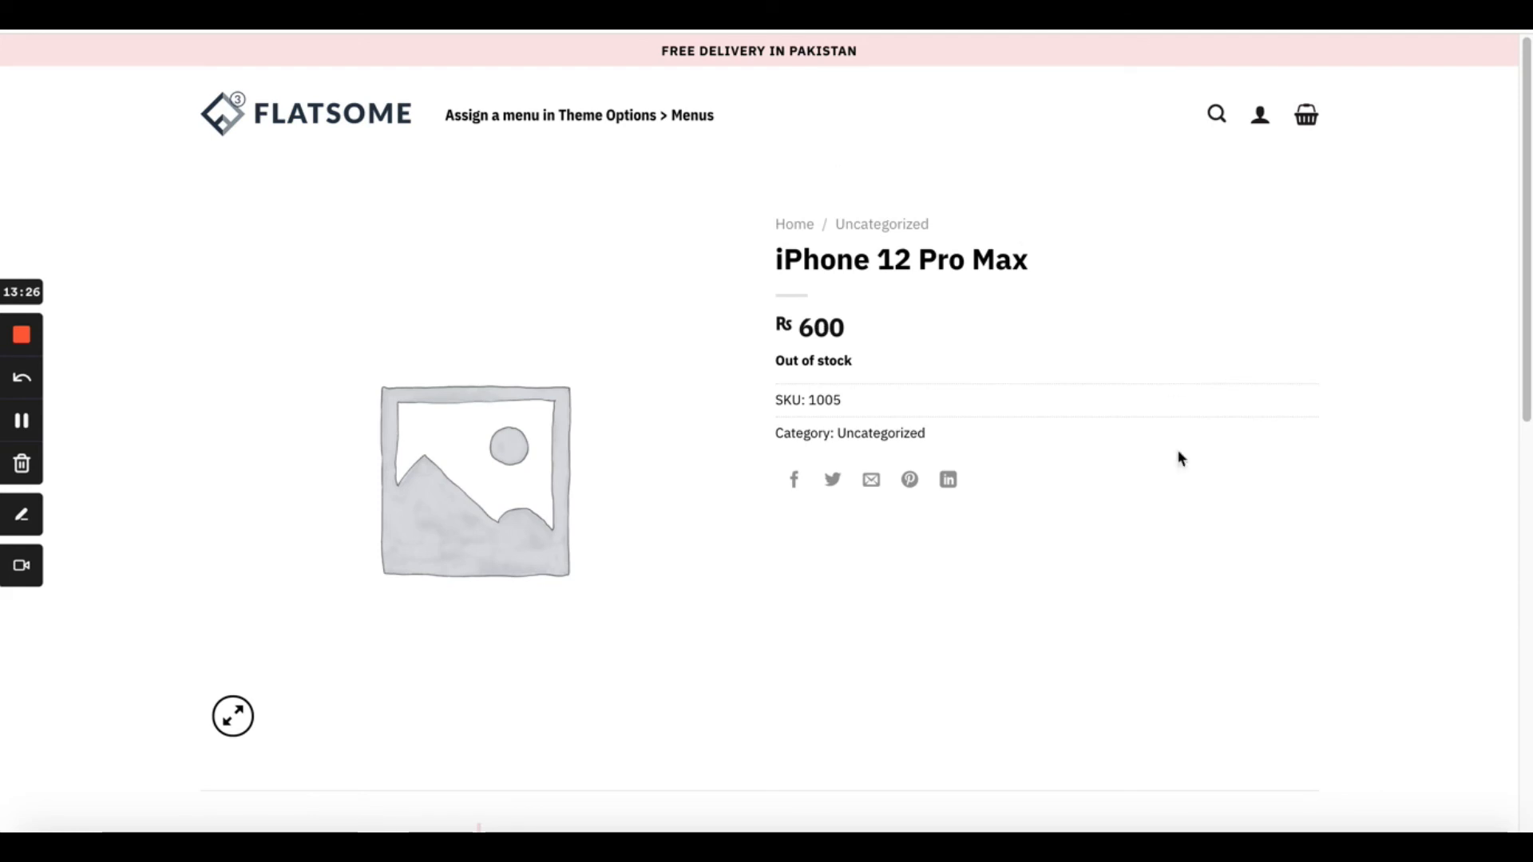
pyautogui.scroll(-1, 1101, 544)
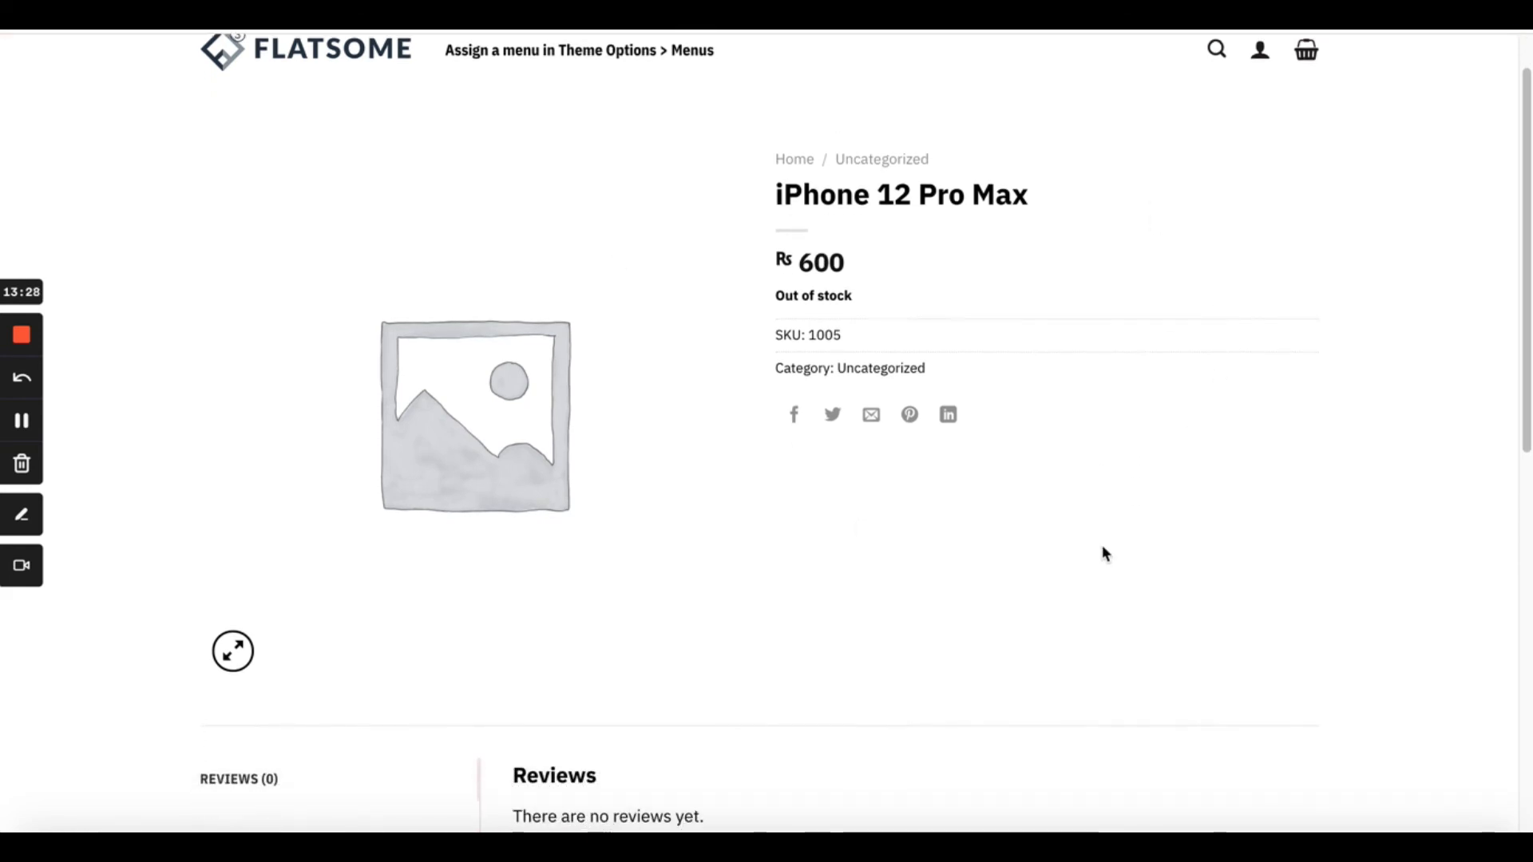
pyautogui.click(778, 296)
pyautogui.moveTo(778, 296); pyautogui.dragTo(889, 296)
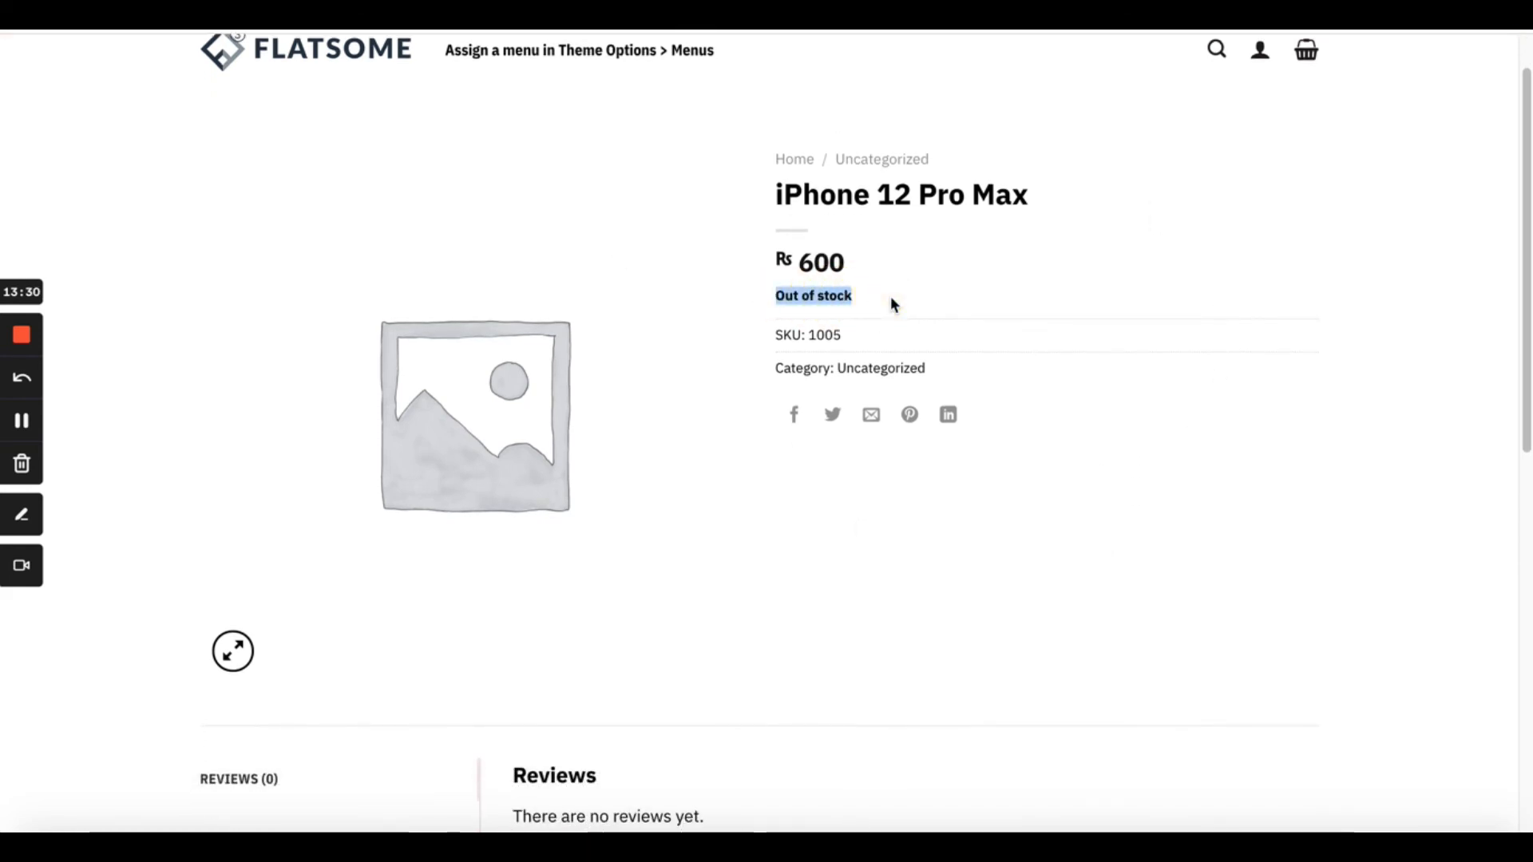
pyautogui.scroll(1, 891, 300)
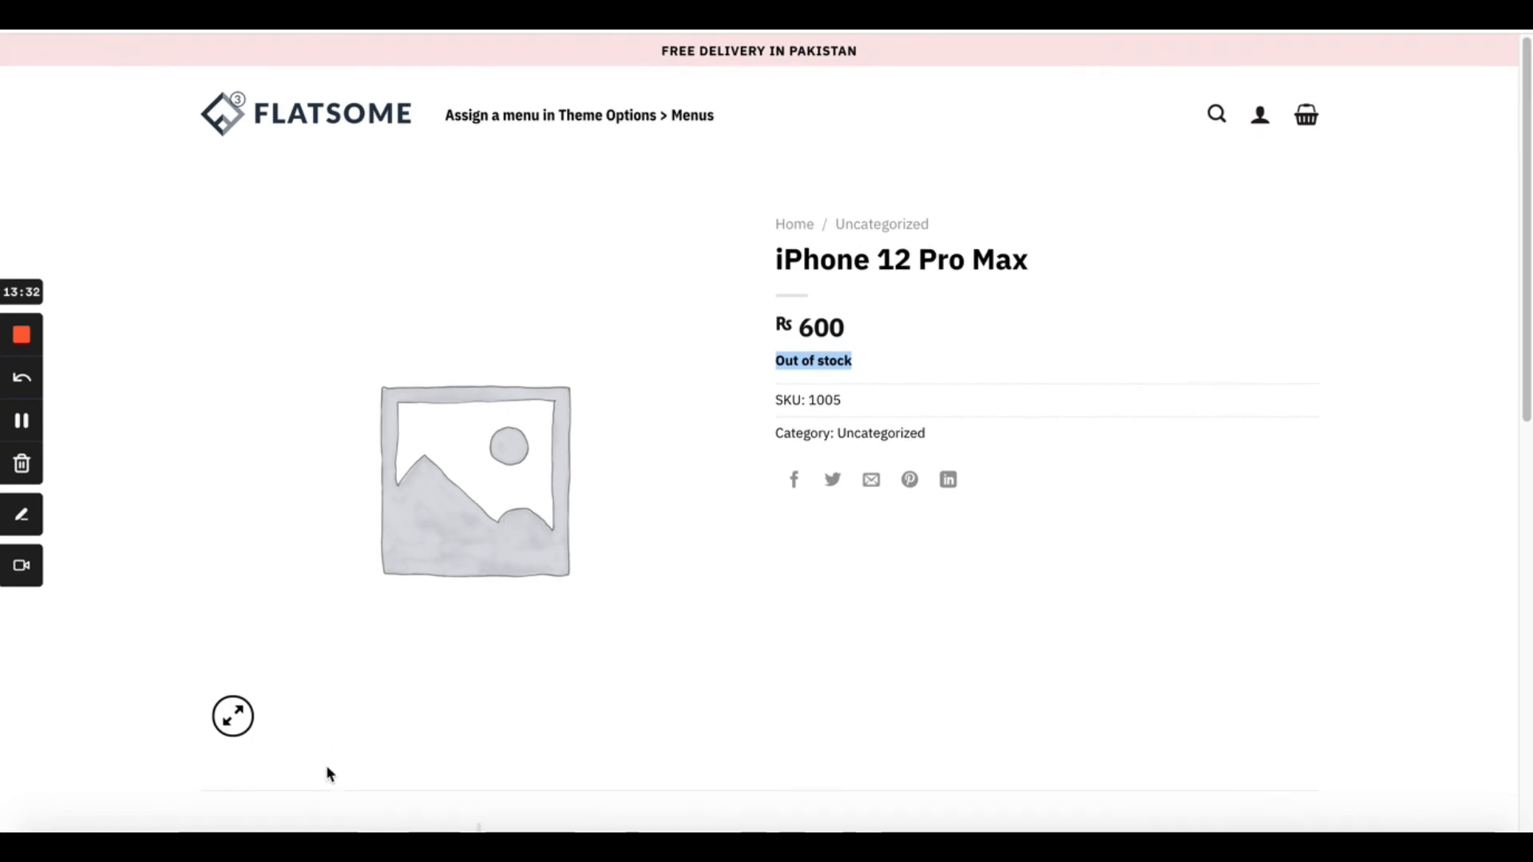
# Return to the Excel sheet's Dell row Type cell, and open the pictures folder inside products in Finder
pyautogui.click(305, 828)
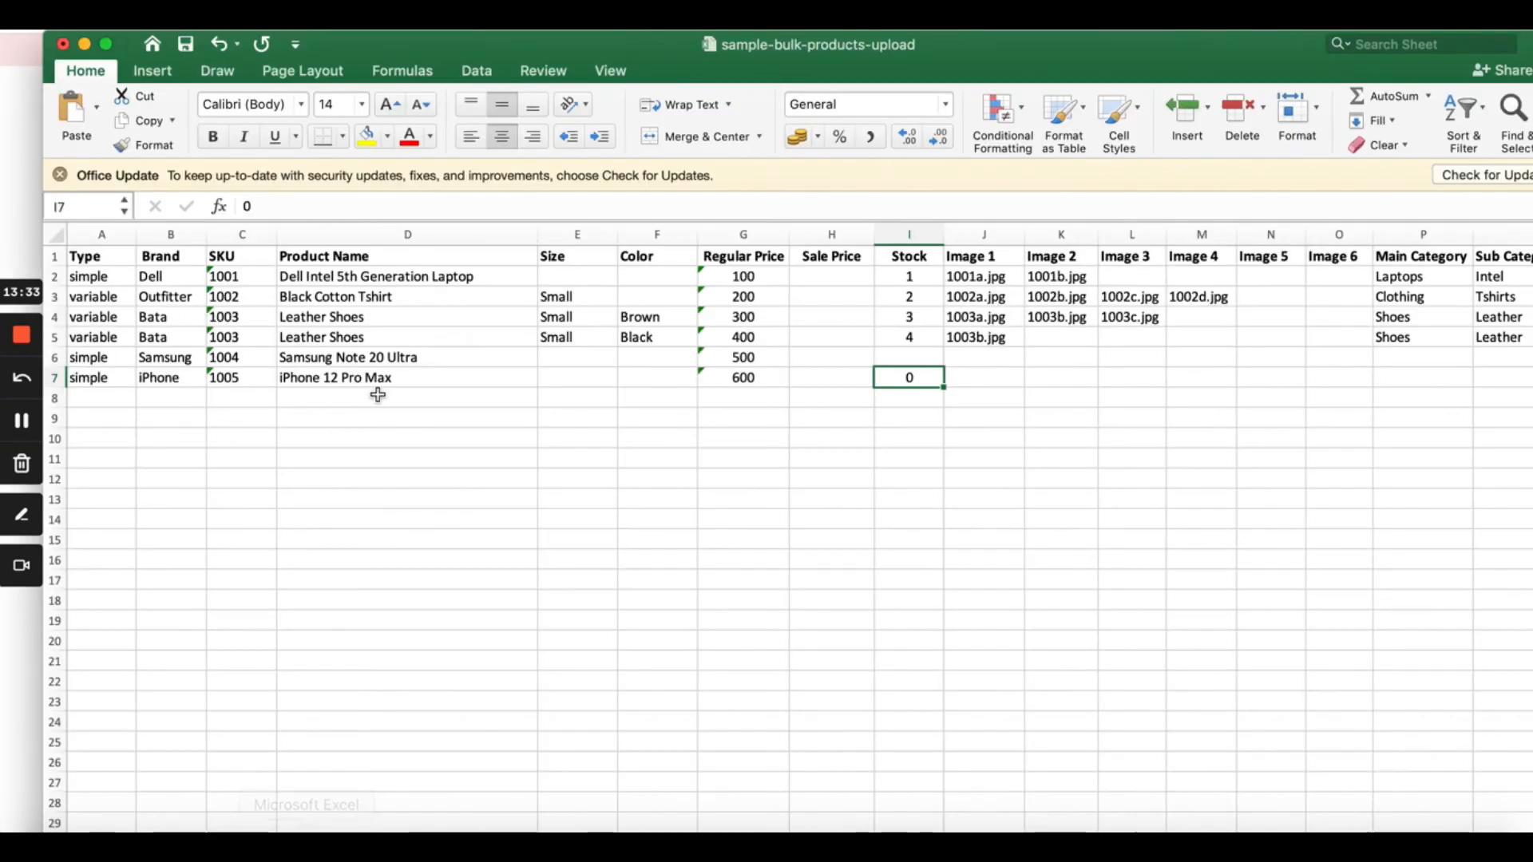
pyautogui.click(106, 274)
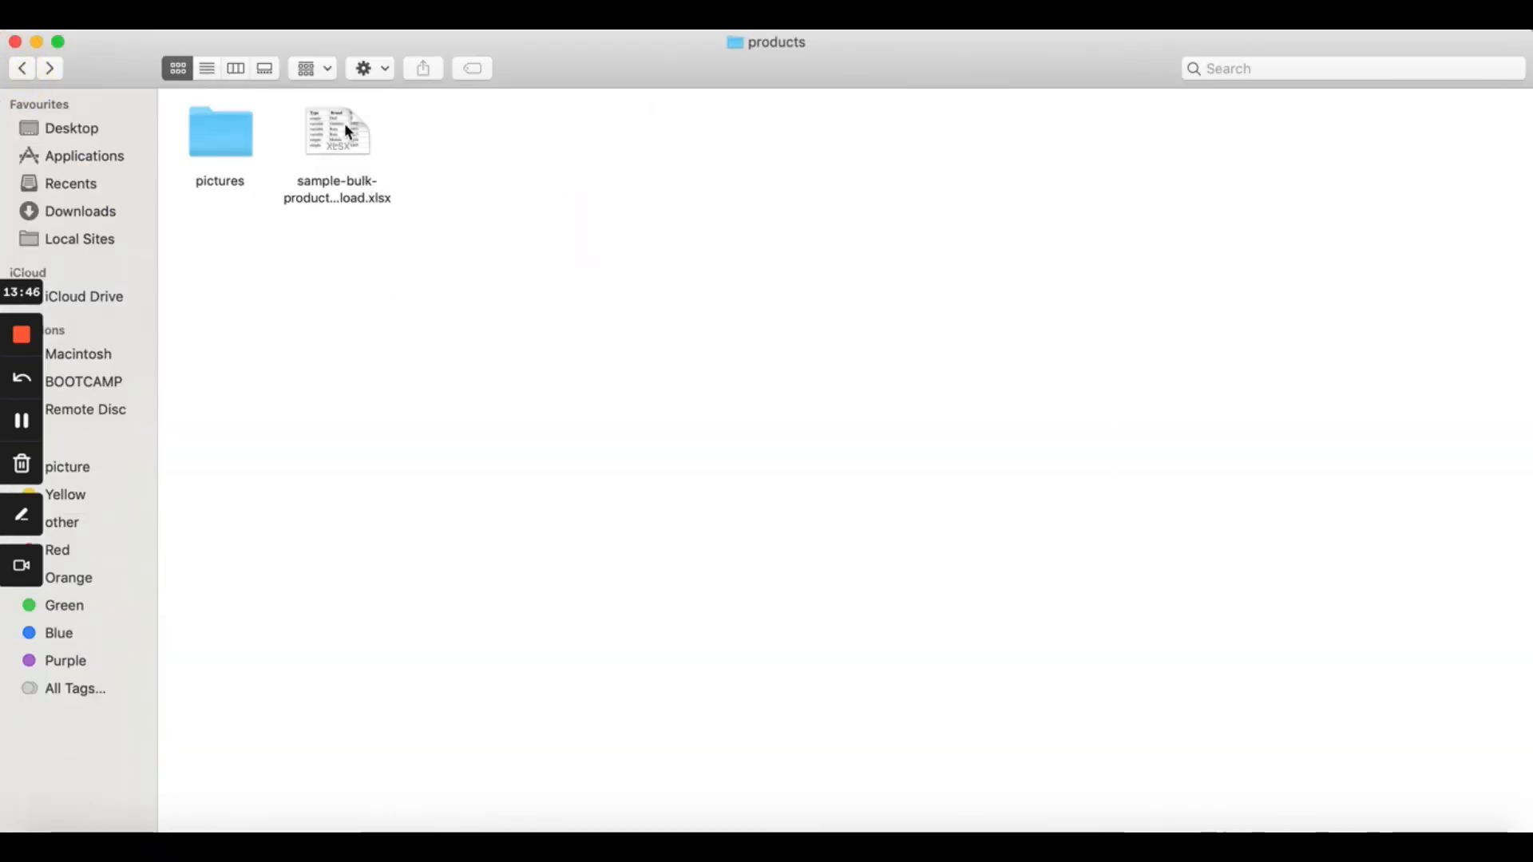
pyautogui.click(348, 130)
pyautogui.doubleClick(218, 120)
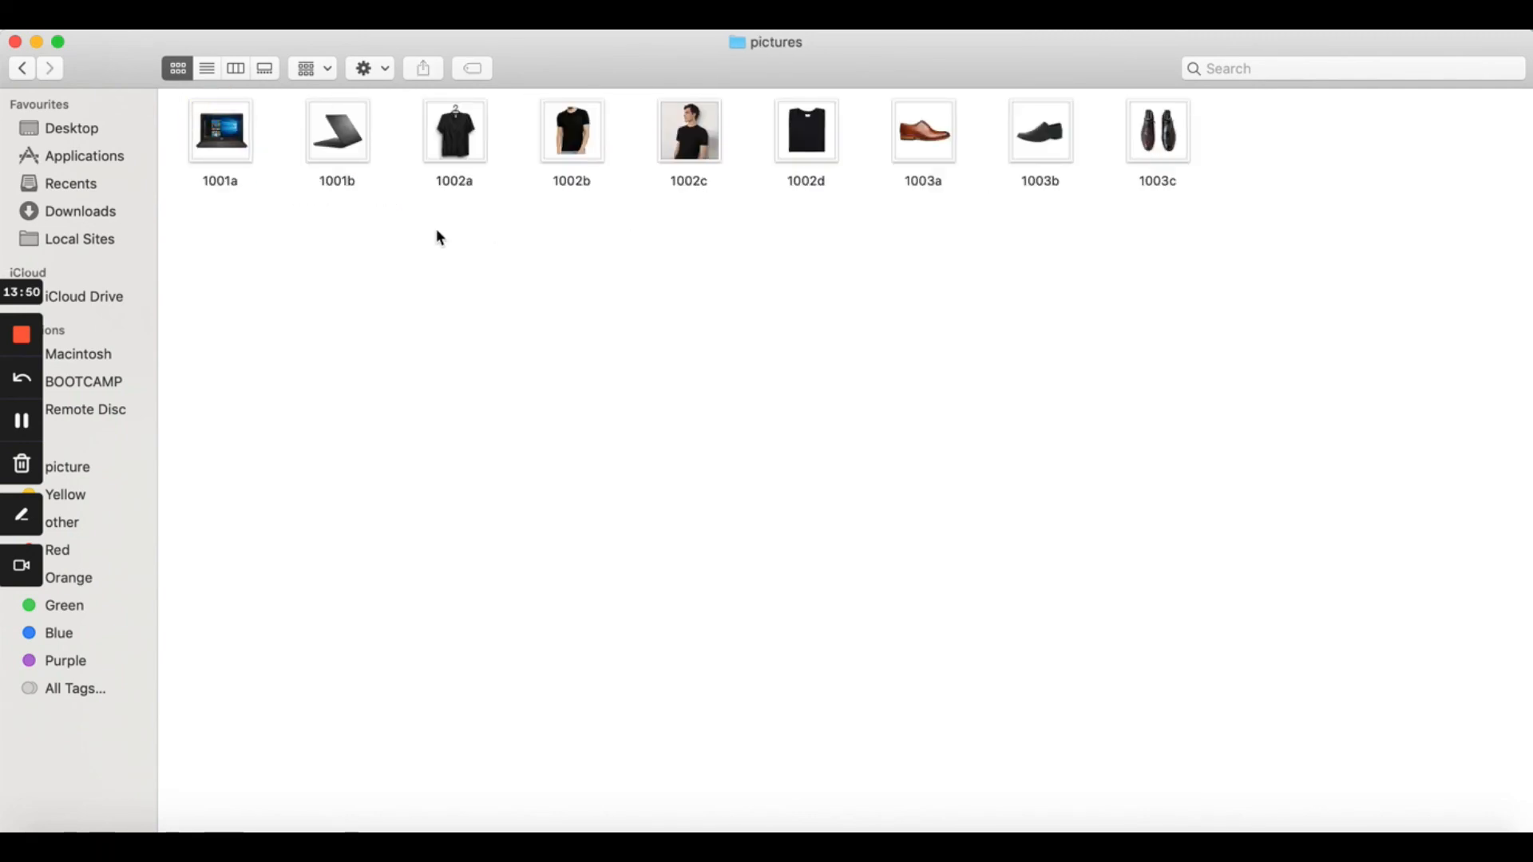
# Step through the product pictures from 1001a to 1003a to examine how the image files are named
pyautogui.click(239, 128)
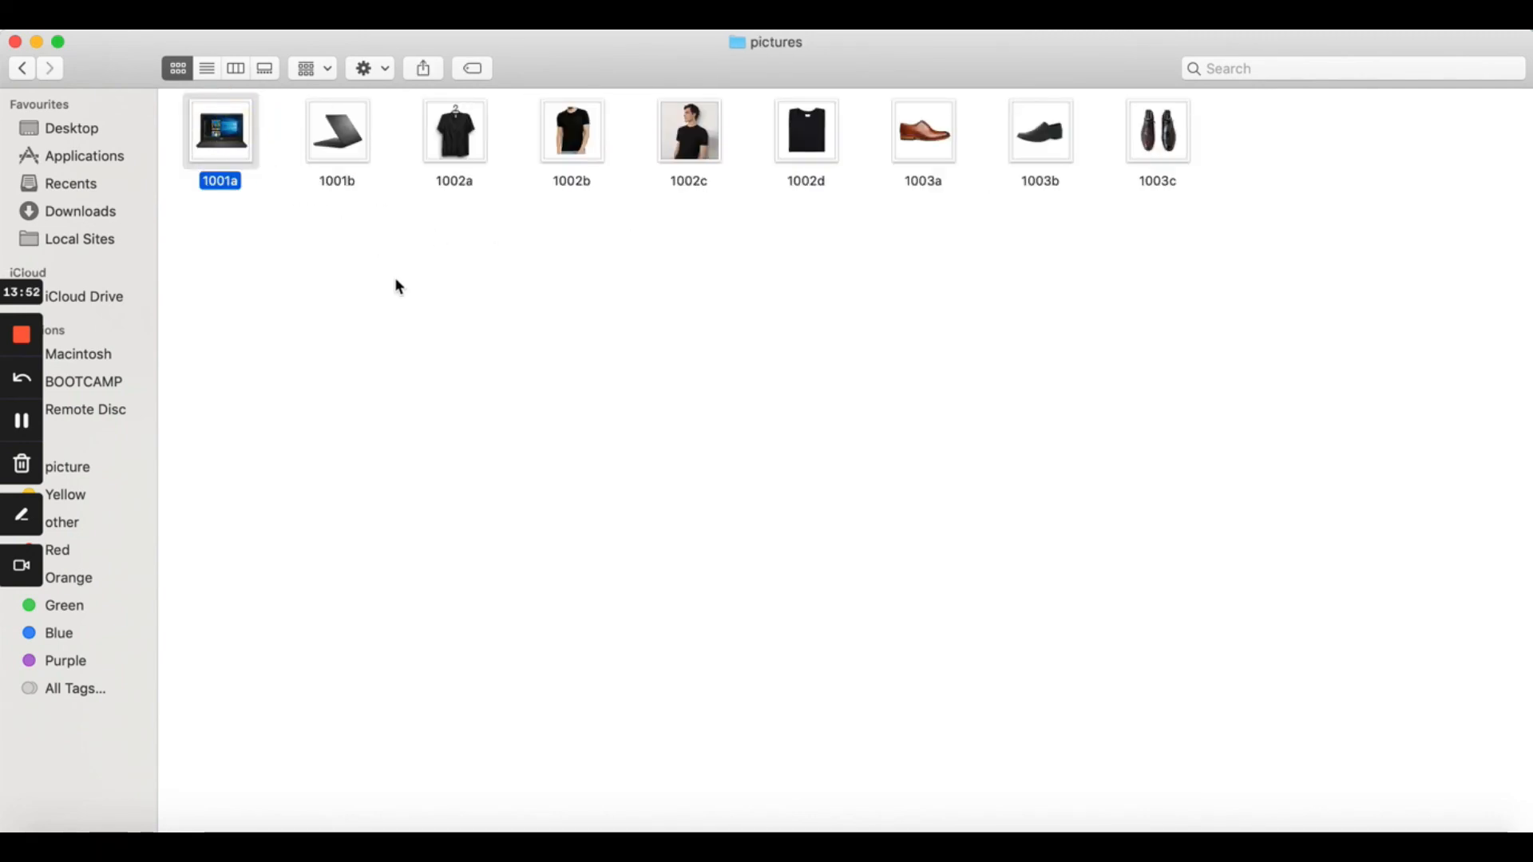
pyautogui.press('Right')
pyautogui.press('Right')
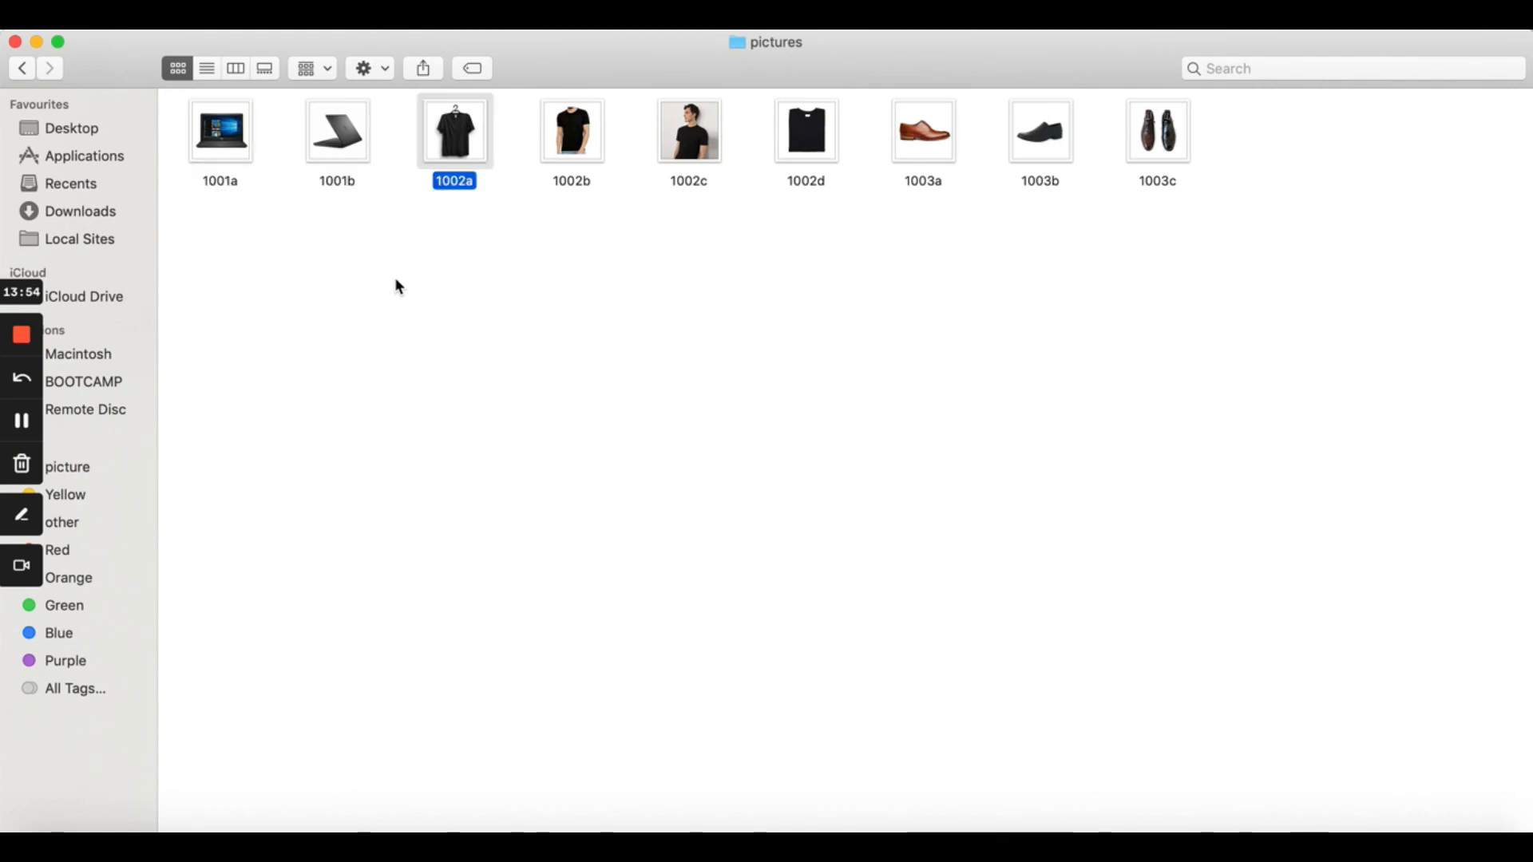
pyautogui.press('Left')
pyautogui.press('Left')
pyautogui.press('Right')
pyautogui.press('Right')
pyautogui.press('Right')
pyautogui.press('Right')
pyautogui.press('Right')
pyautogui.press('Right')
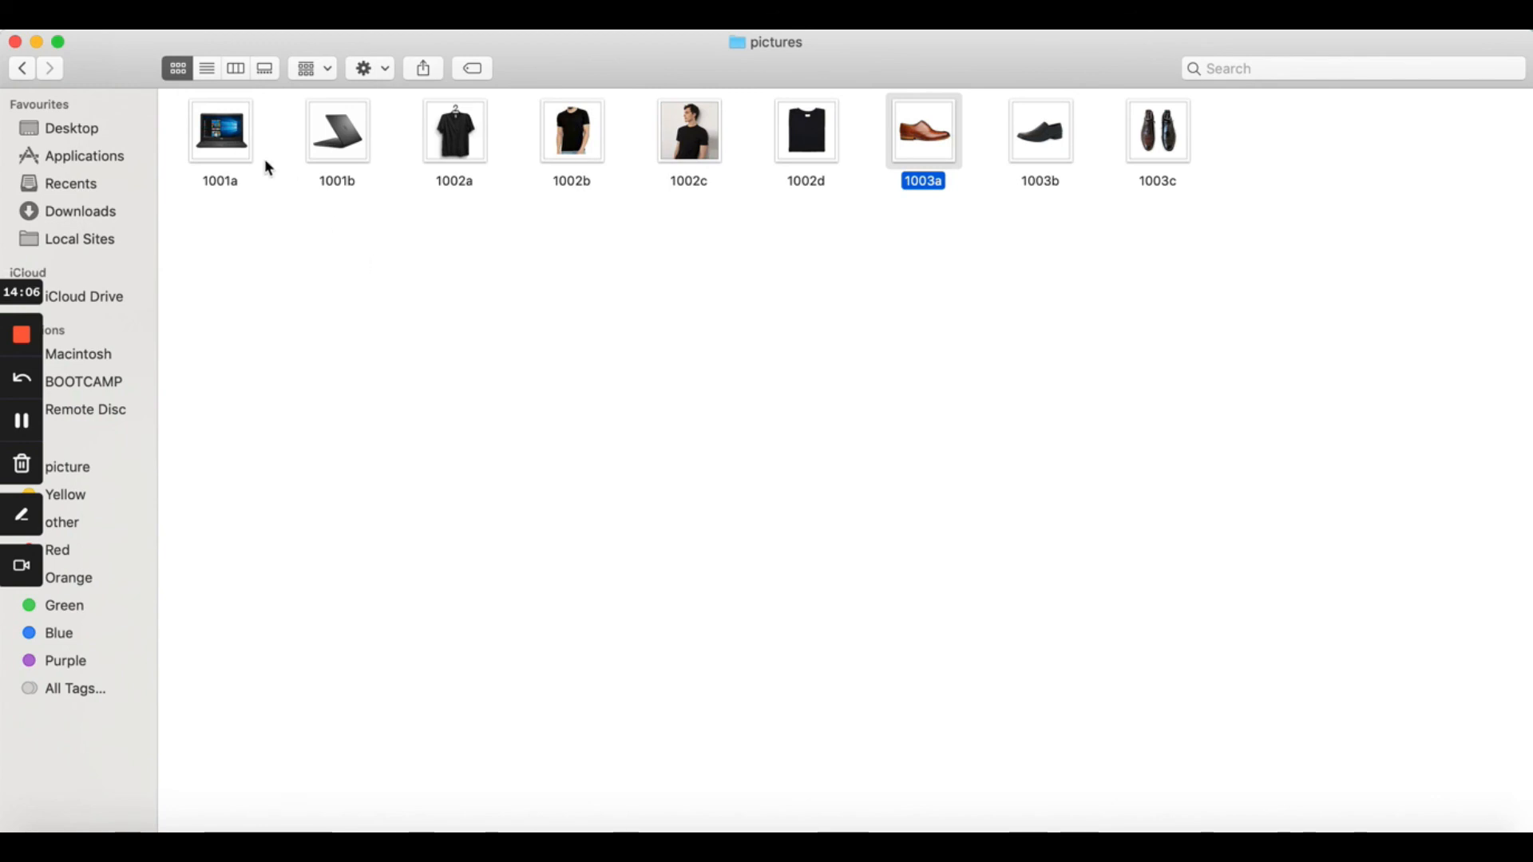
# Go through the pictures again, starting at 1001a and ending at 1003b
pyautogui.click(219, 130)
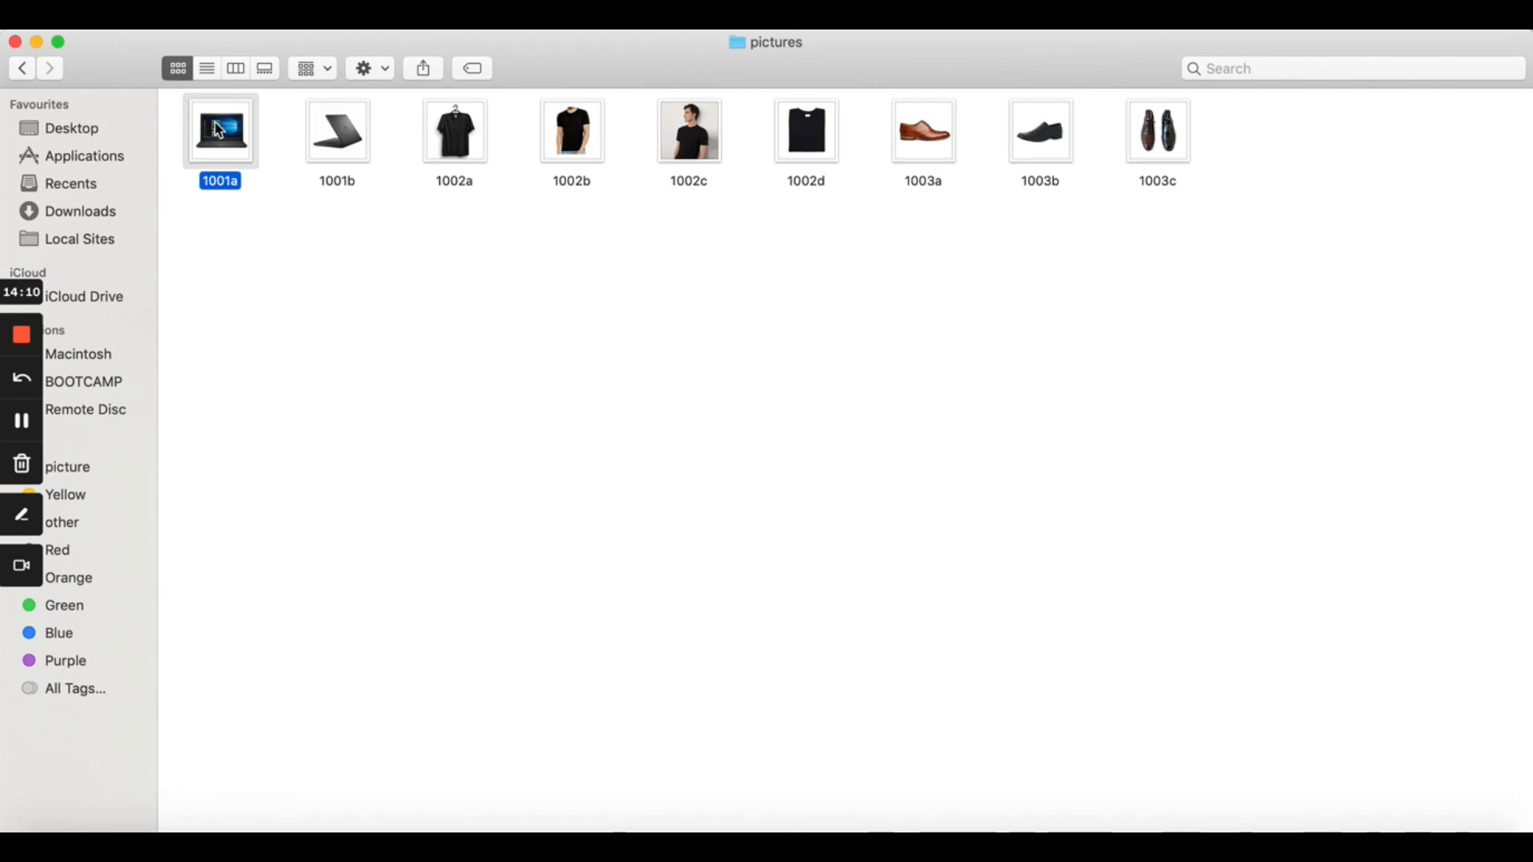
pyautogui.press('Right')
pyautogui.press('Right')
pyautogui.press('Right')
pyautogui.press('Right')
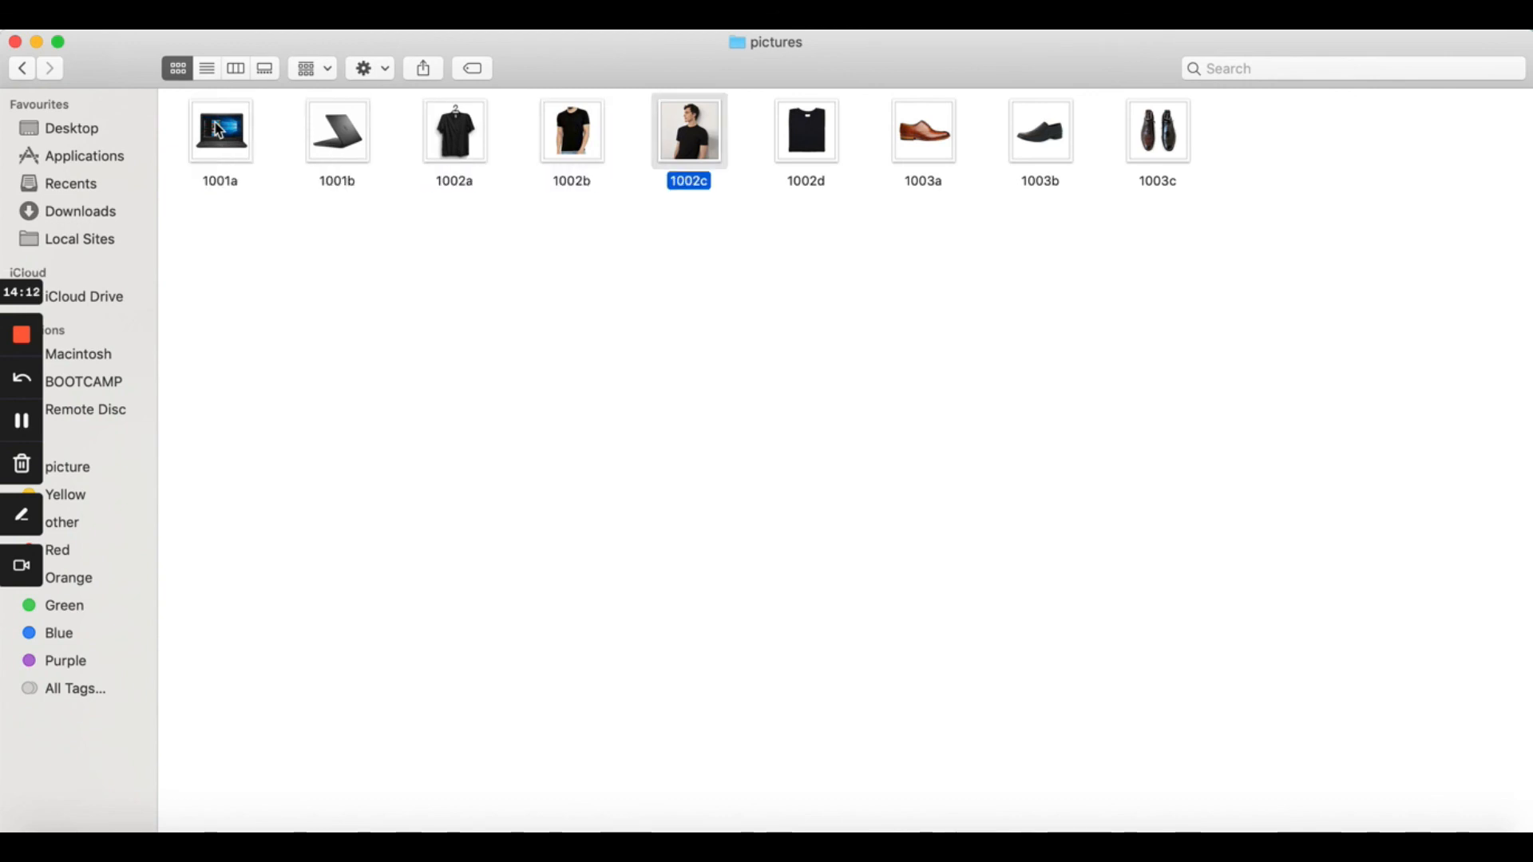
pyautogui.press('Right')
pyautogui.press('Right')
pyautogui.press('Right')
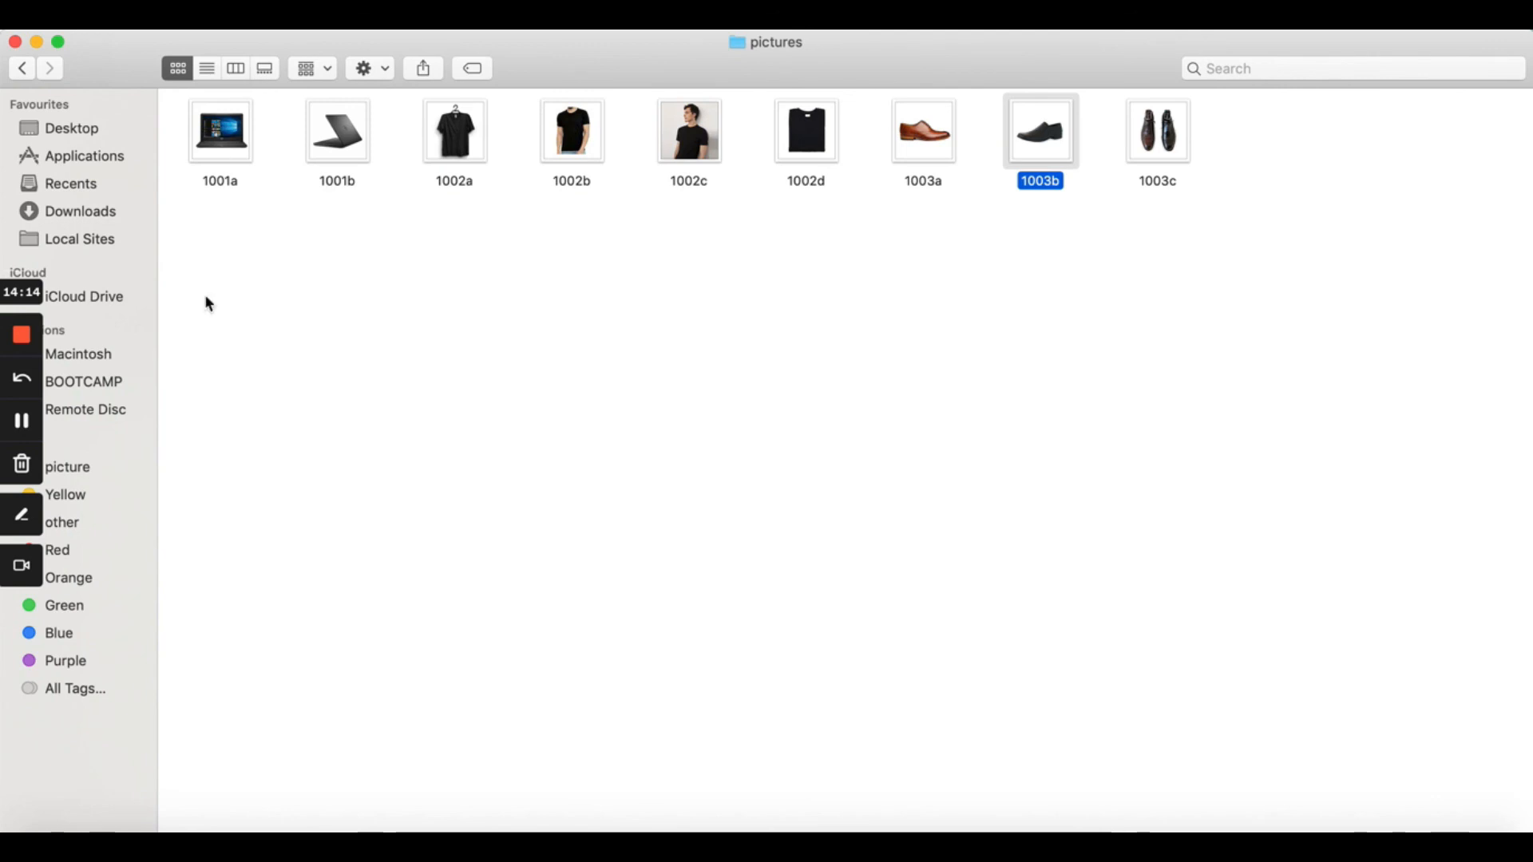
# Switch back to the Excel sheet and check the Color column and the color cell of the first Leather Shoes row
pyautogui.click(307, 831)
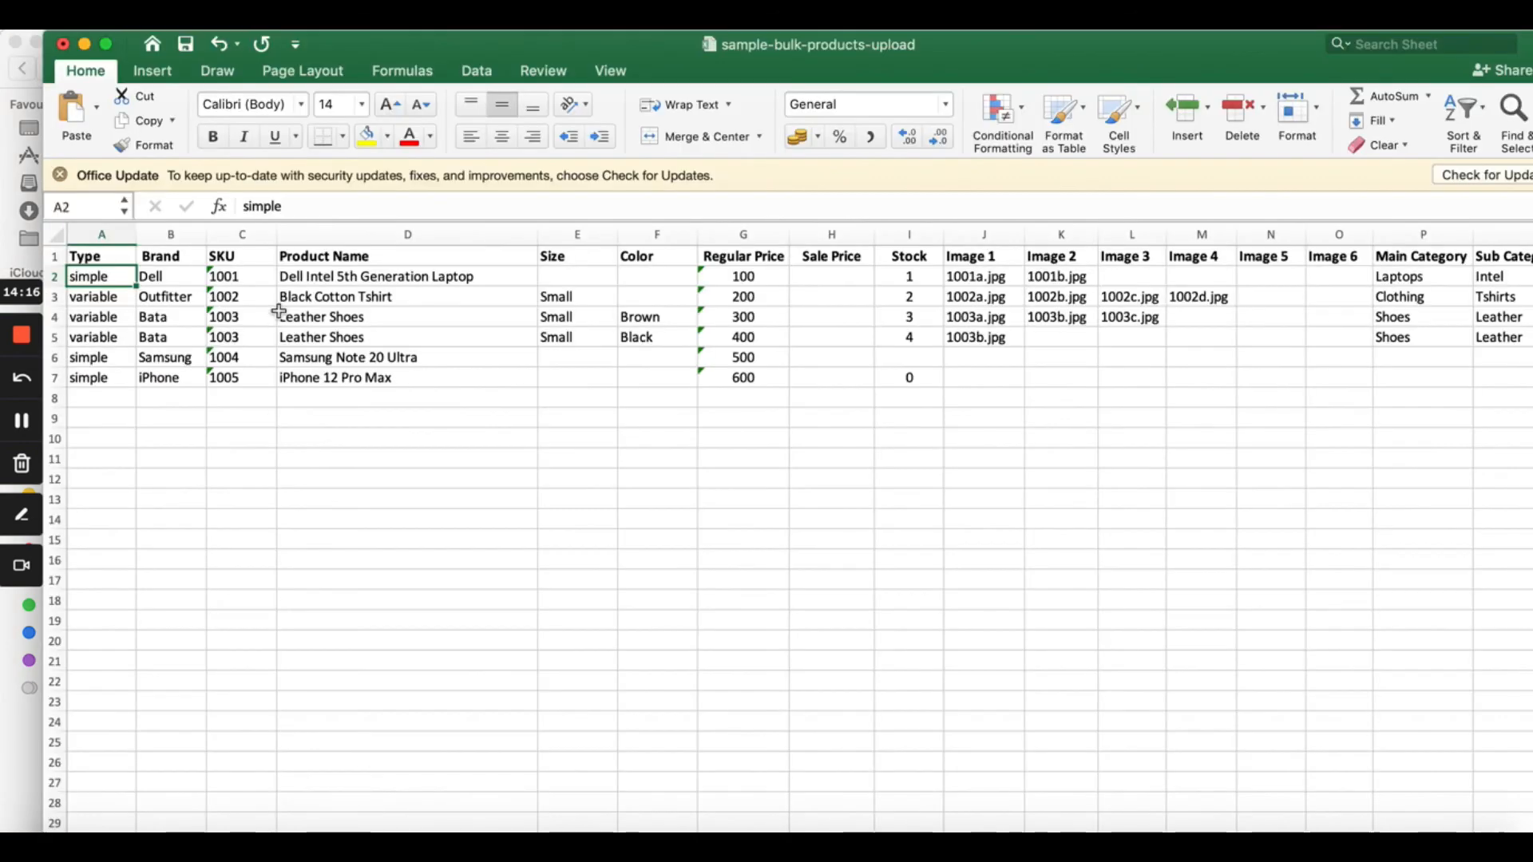
pyautogui.click(657, 234)
pyautogui.click(641, 316)
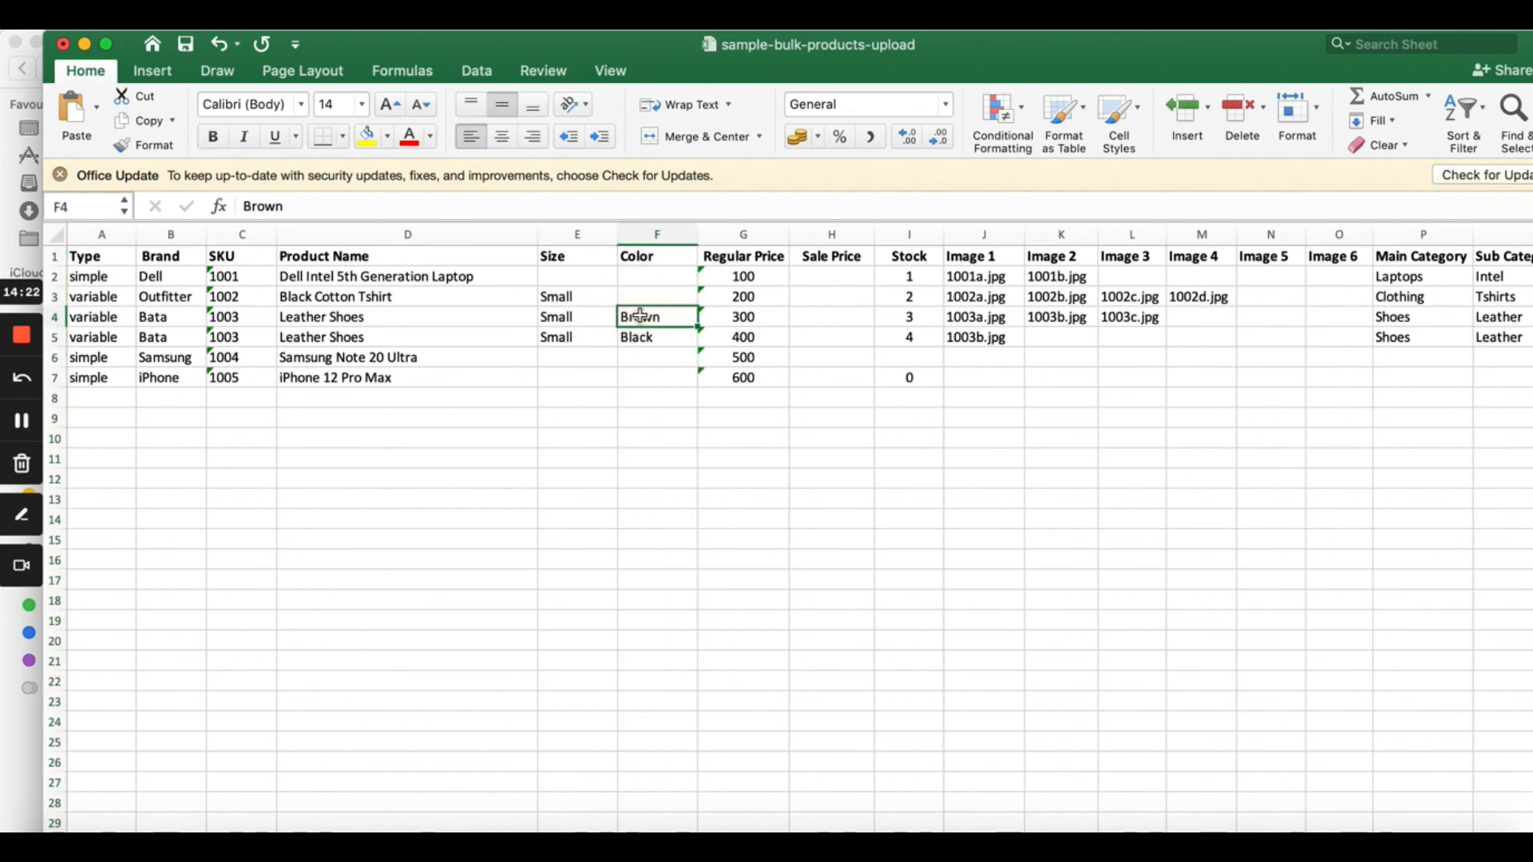
# Insert a column before Regular Price and enter Material as its header
pyautogui.click(739, 231)
pyautogui.rightClick(727, 280)
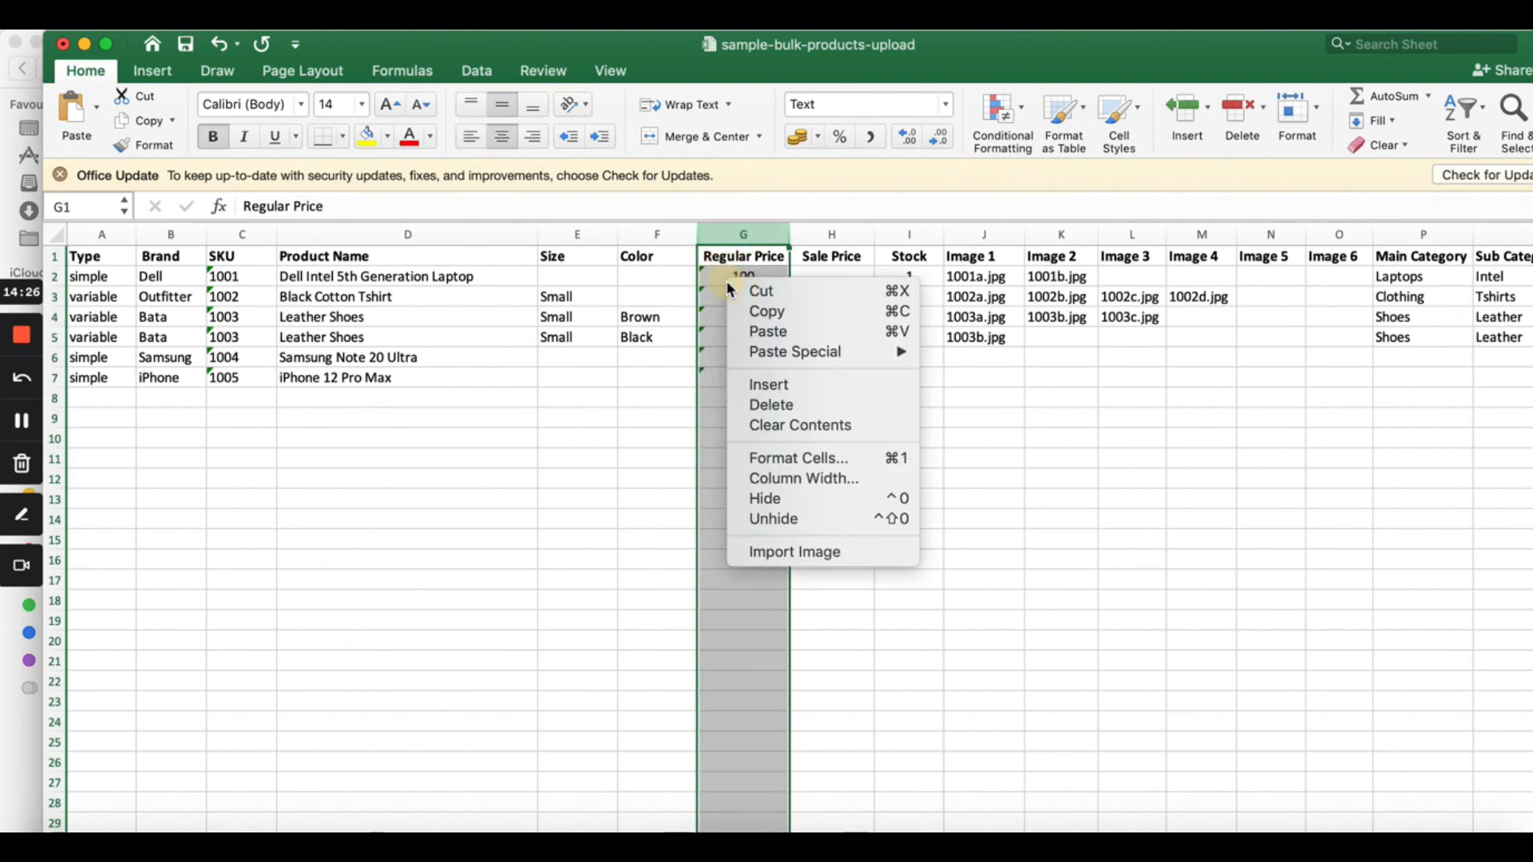
pyautogui.click(760, 383)
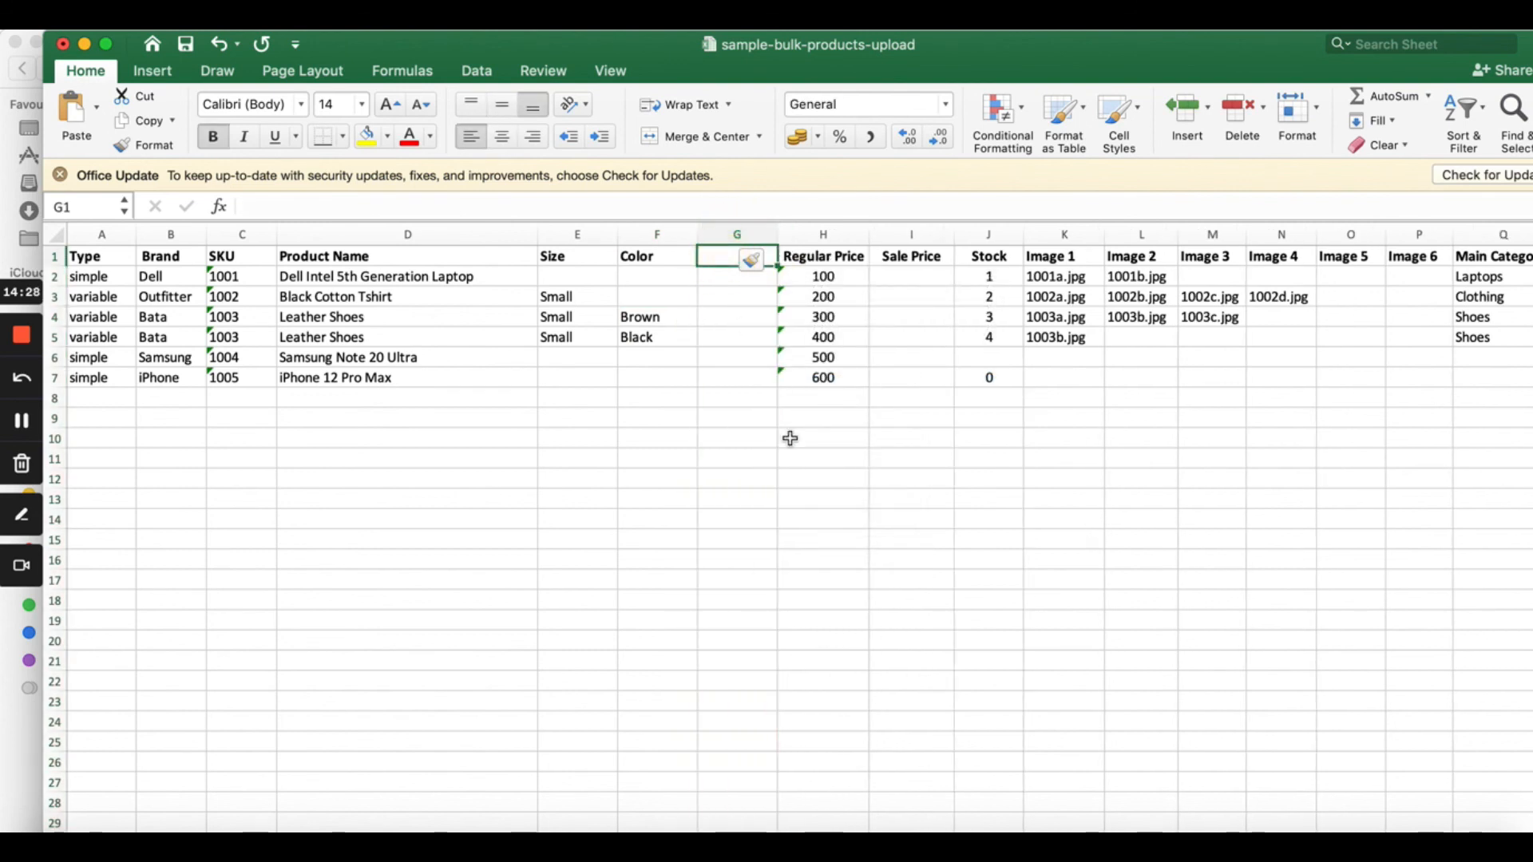
pyautogui.write('M')
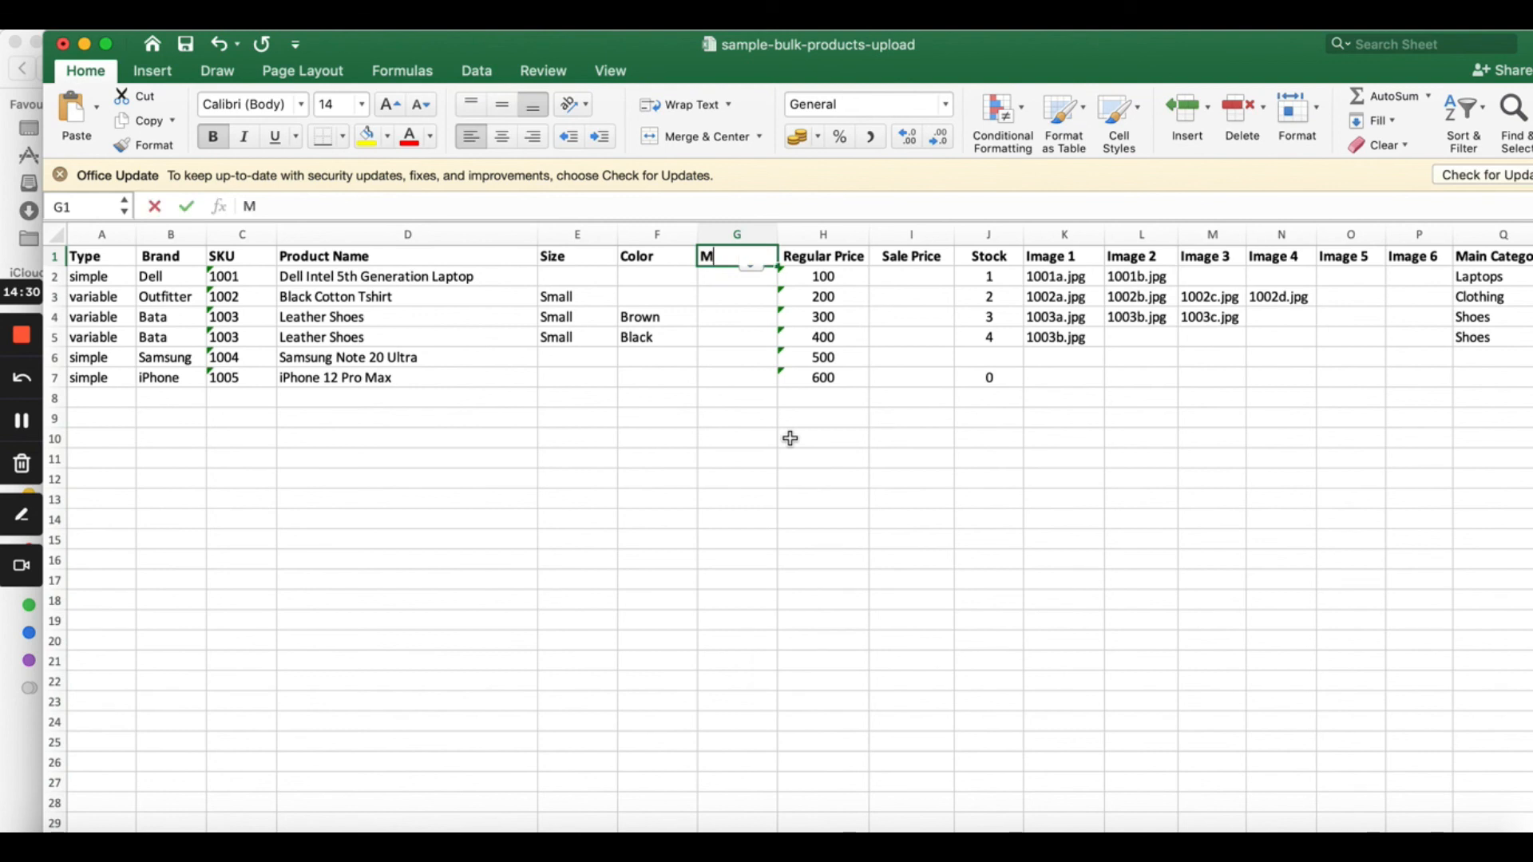
pyautogui.write('aterial')
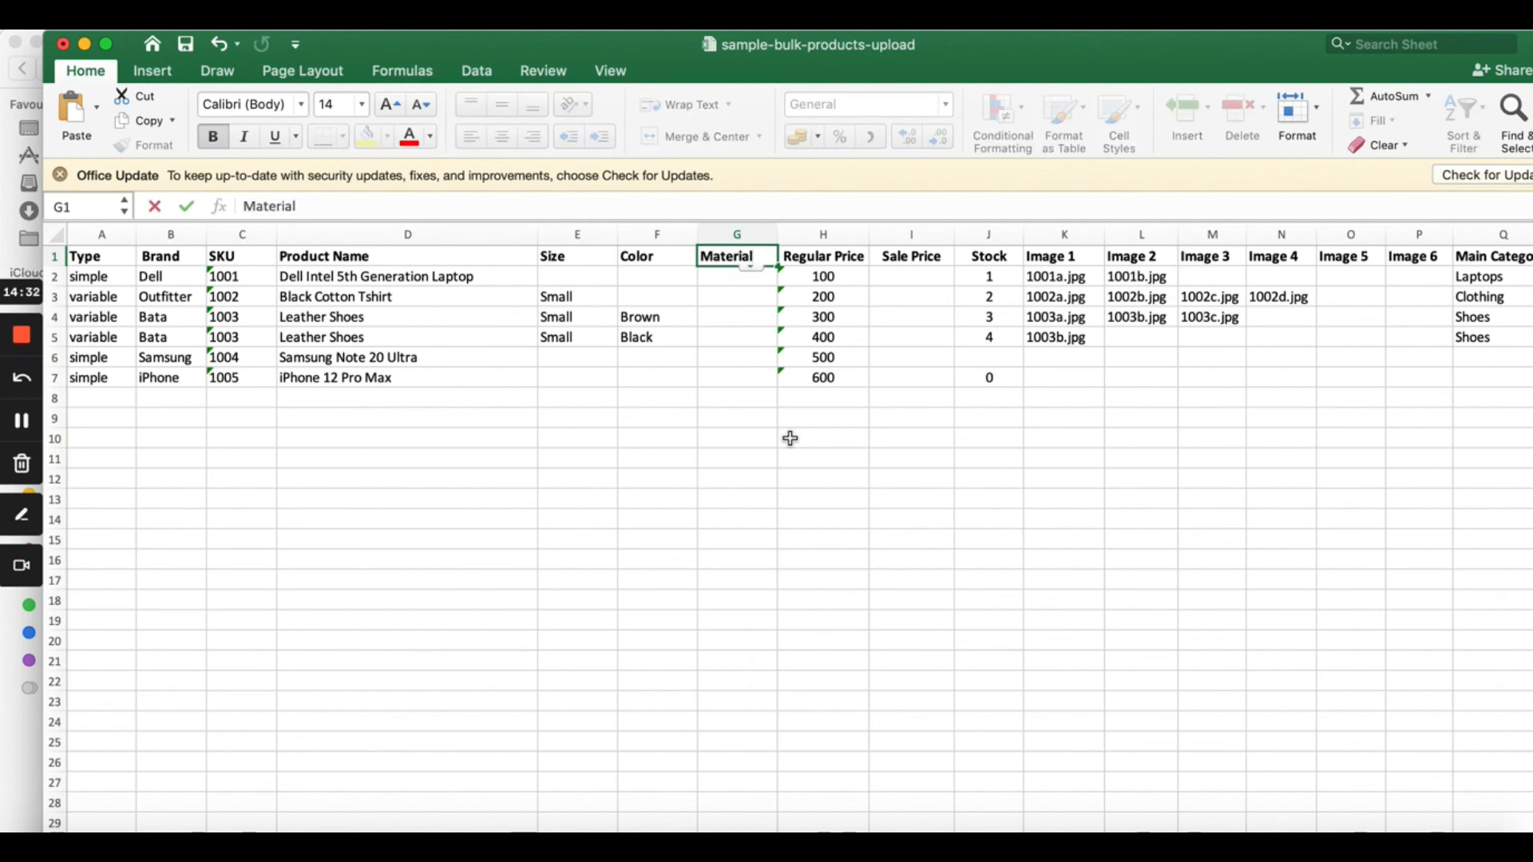
pyautogui.press('Return')
# Enter Leather as the Material of the brown Leather Shoes row
pyautogui.press('Down')
pyautogui.press('Down')
pyautogui.write('Lea')
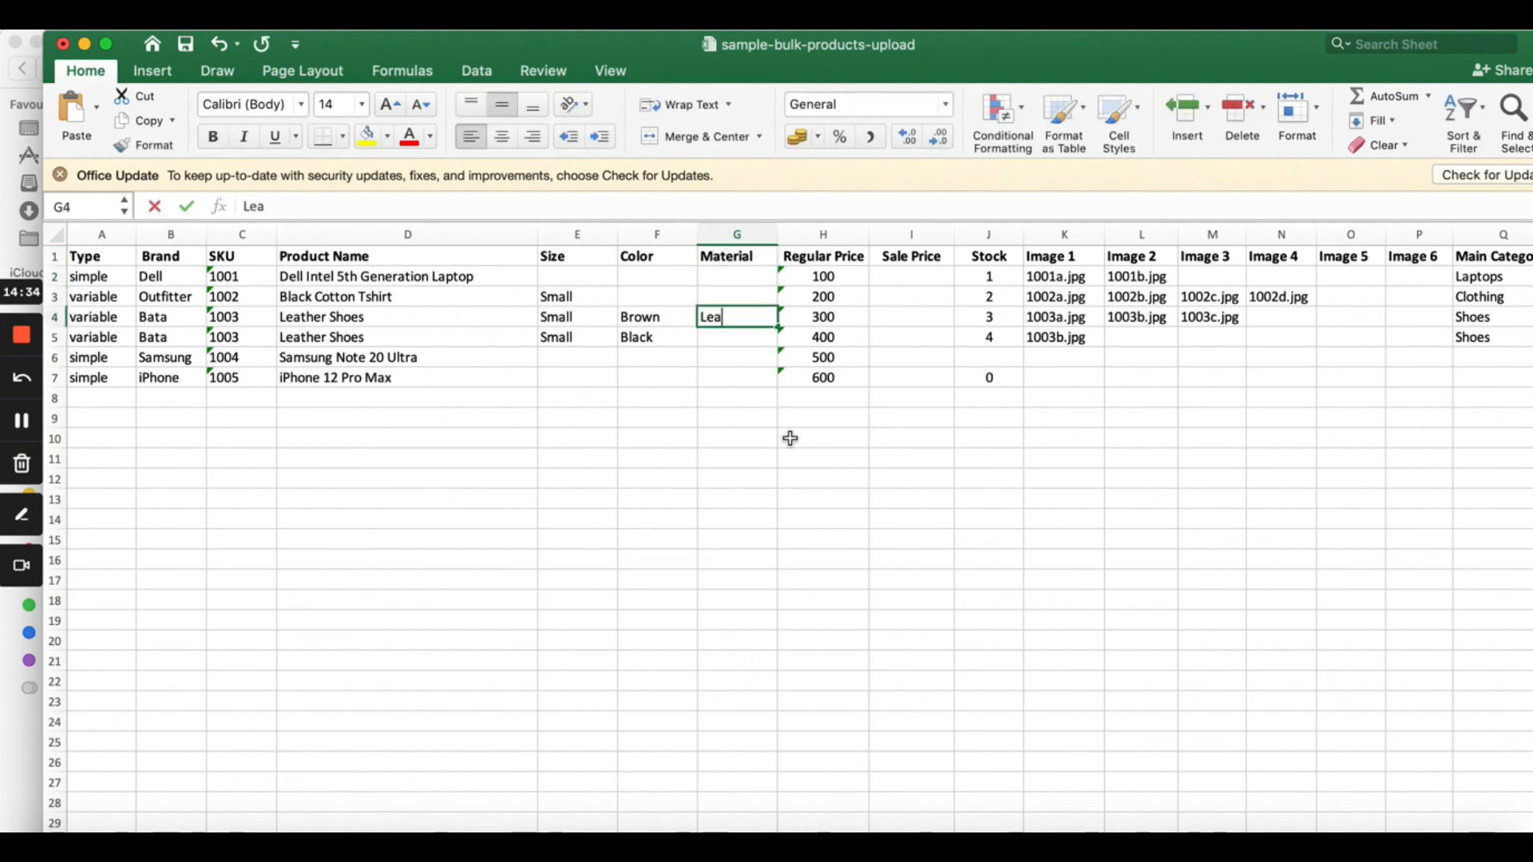
pyautogui.write('ther')
pyautogui.click(672, 435)
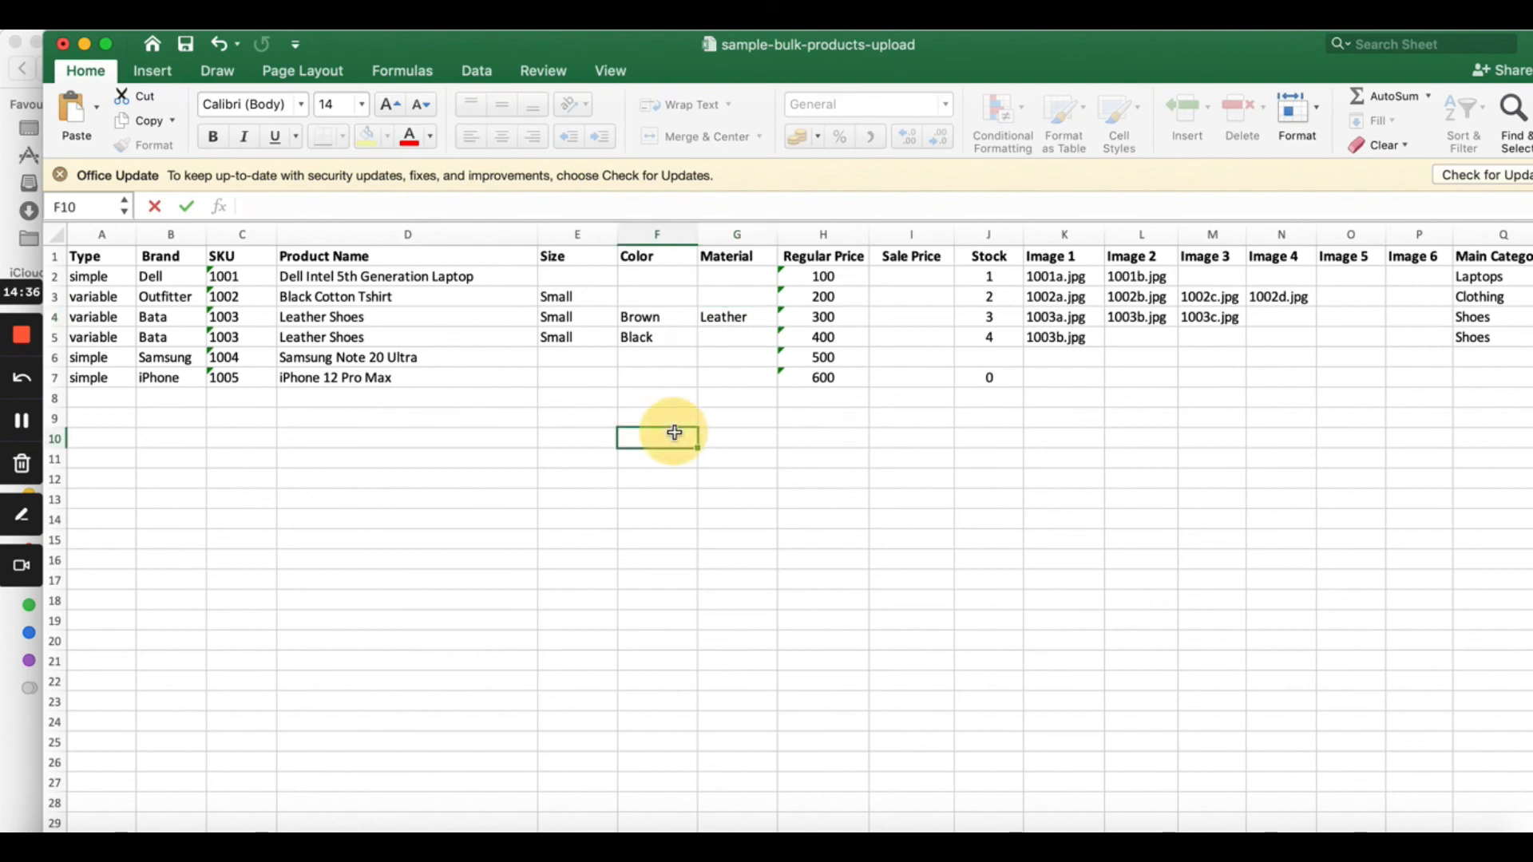
# Check the Material cells of both Leather Shoes rows and compare the Size and Material columns
pyautogui.click(726, 322)
pyautogui.click(719, 340)
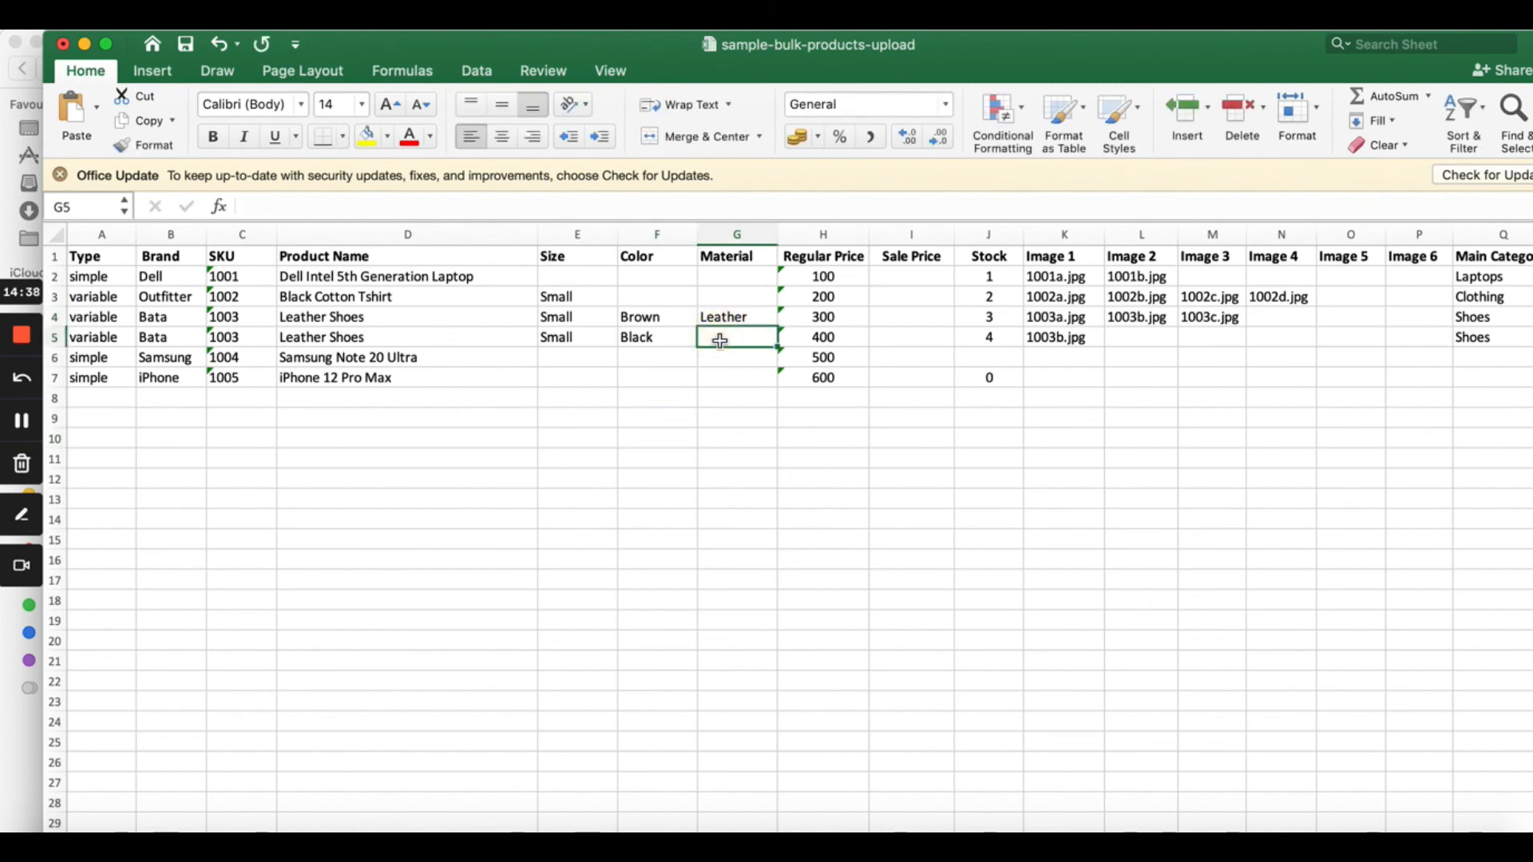
pyautogui.click(577, 233)
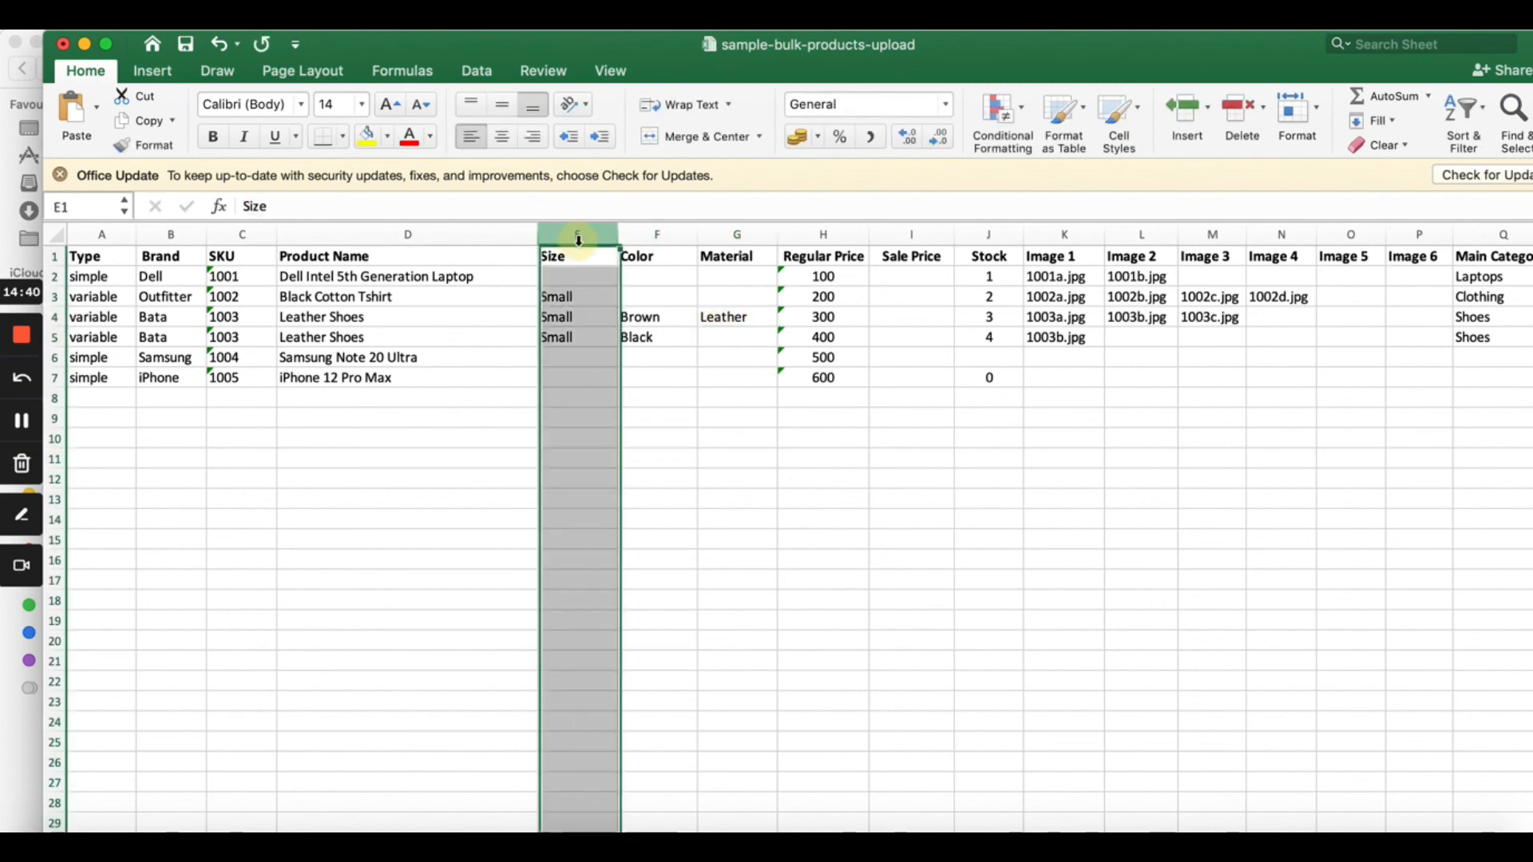
pyautogui.click(736, 234)
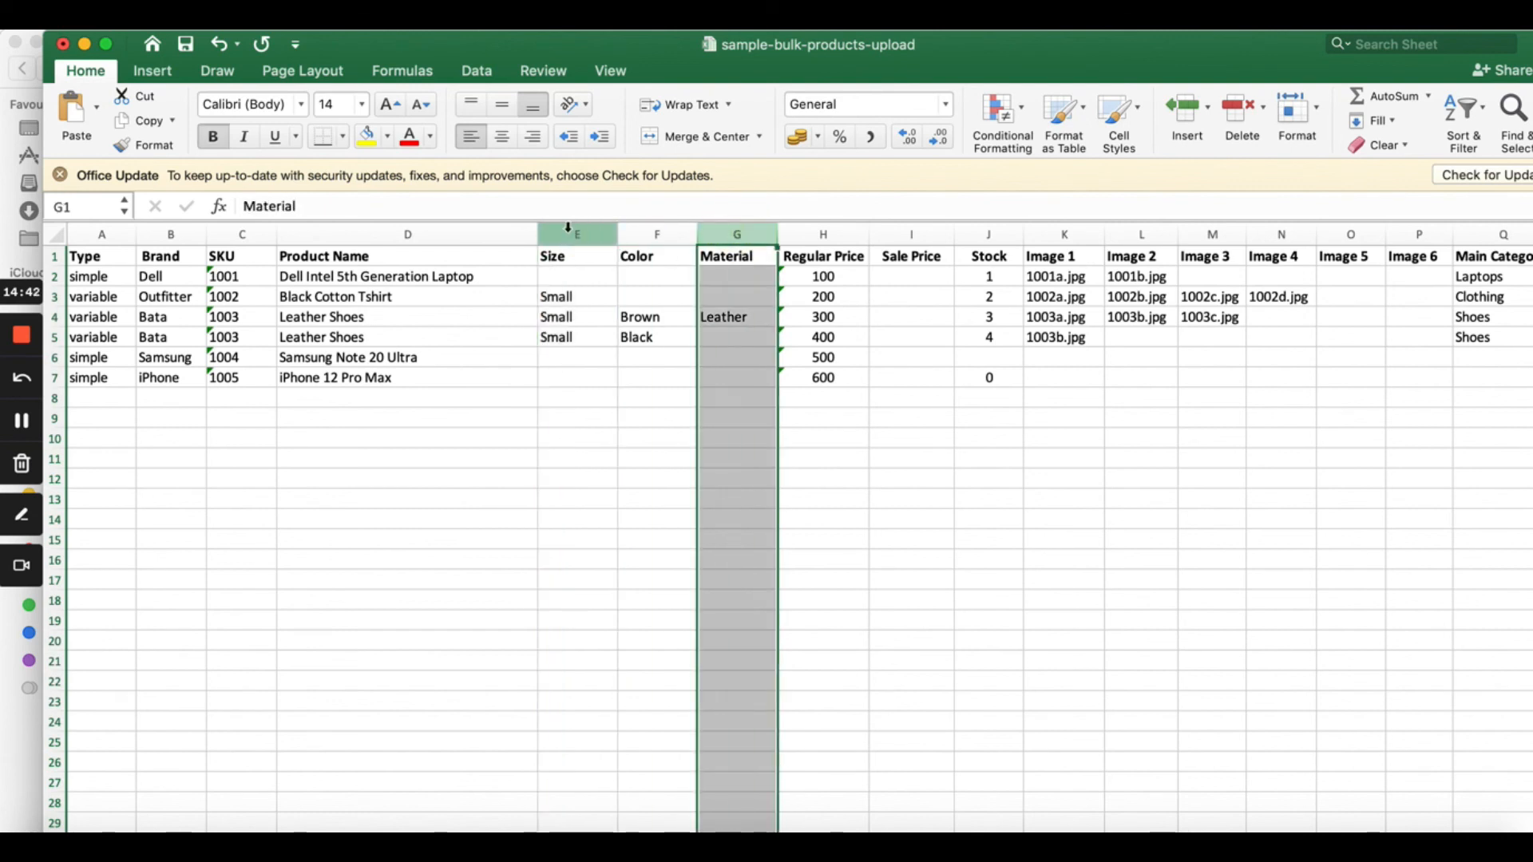
pyautogui.click(563, 232)
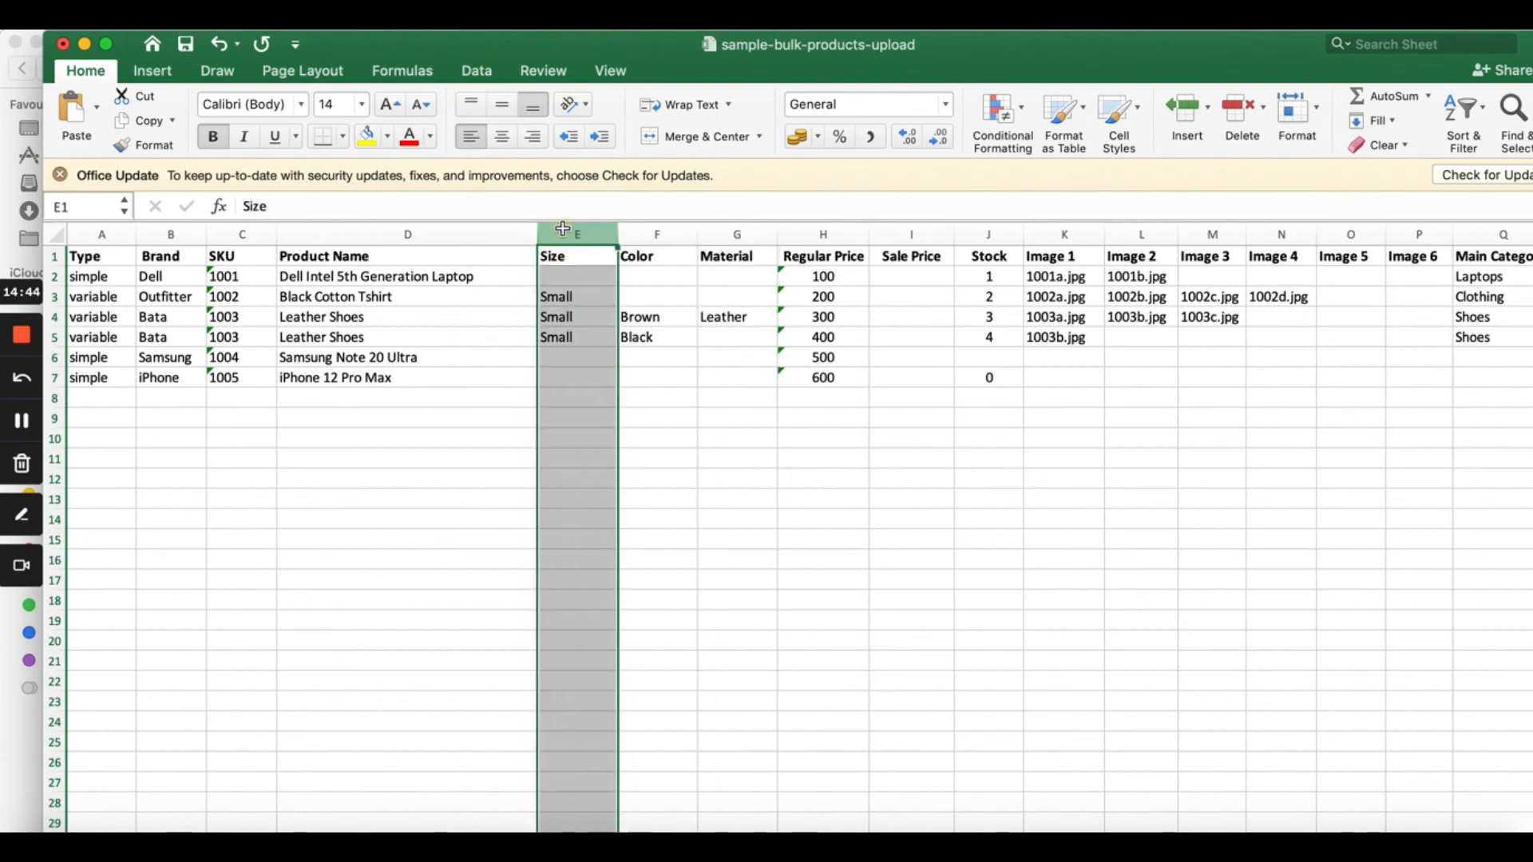
pyautogui.click(741, 231)
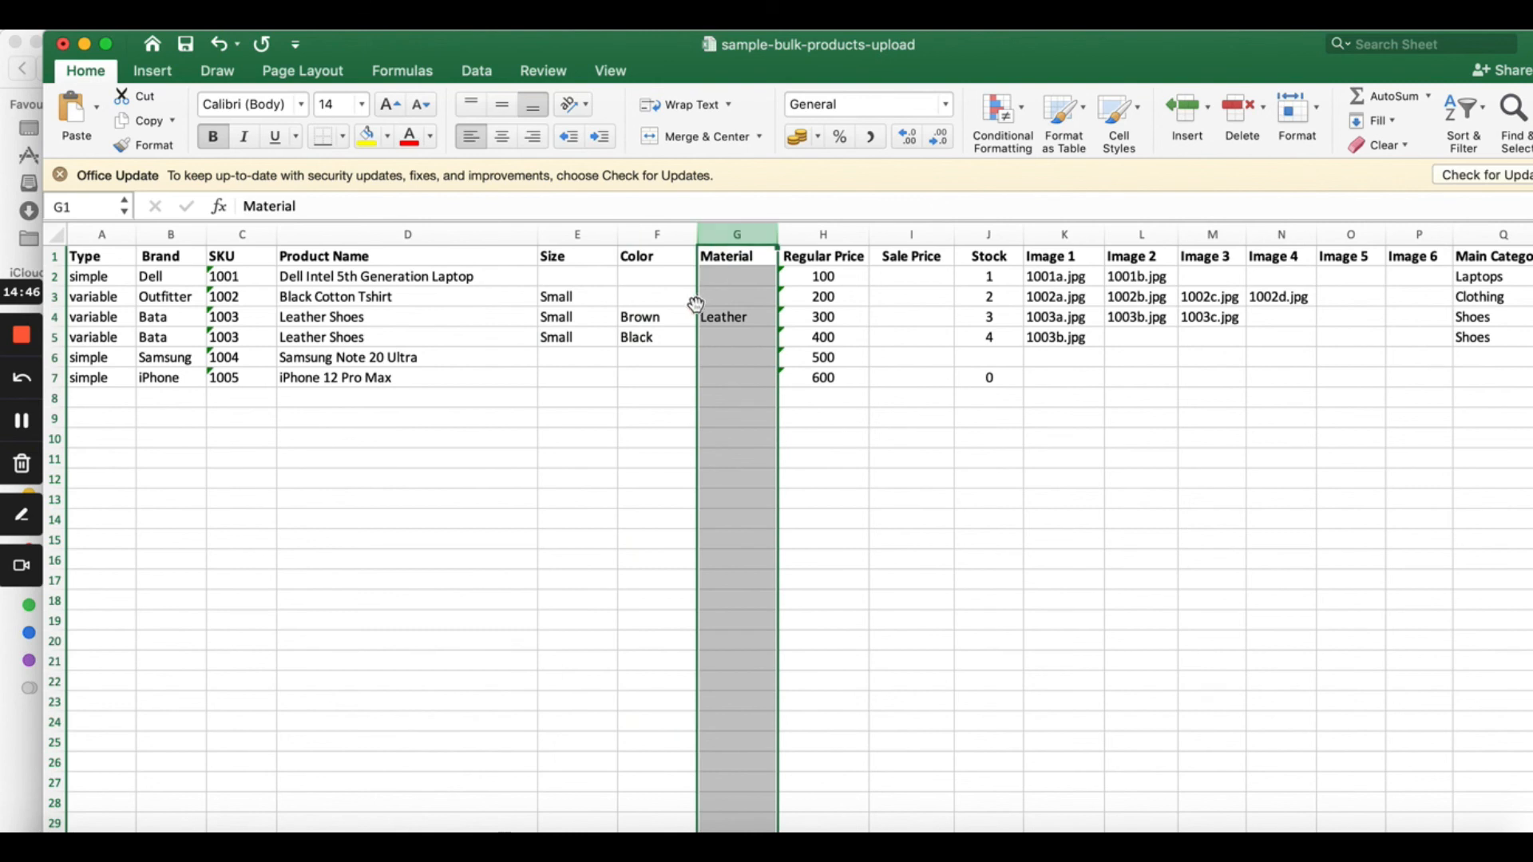